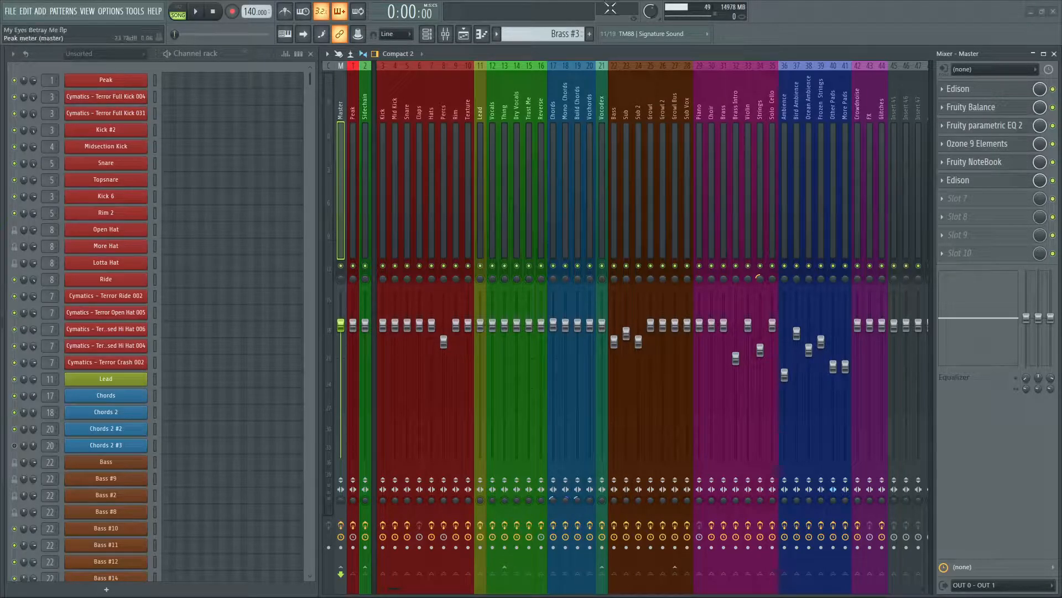
- Bypass Ozone 9 Elements on the Master mixer track and switch to the playlist
click(1053, 145)
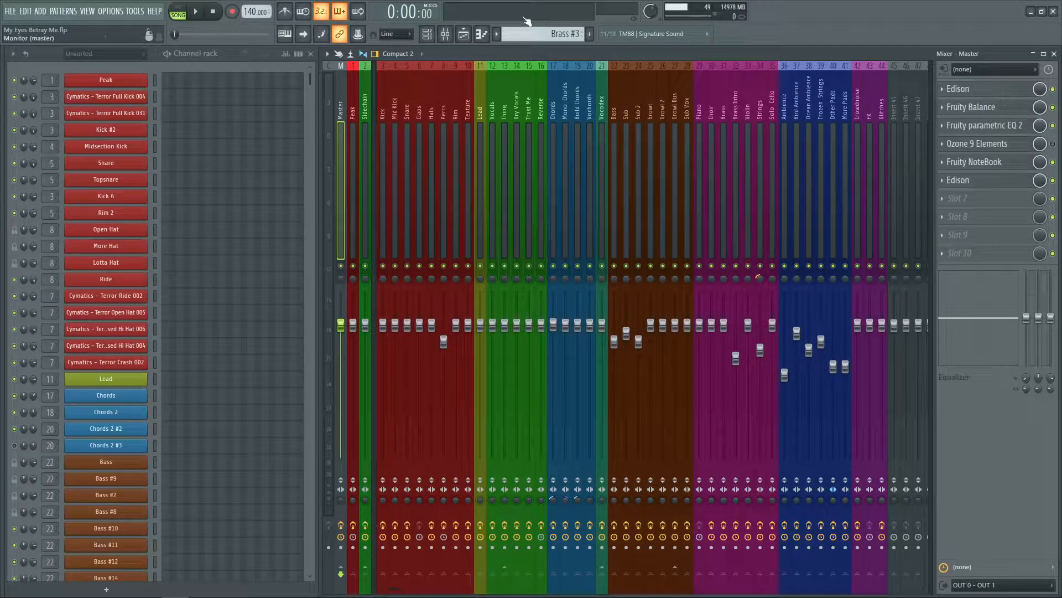
click(465, 34)
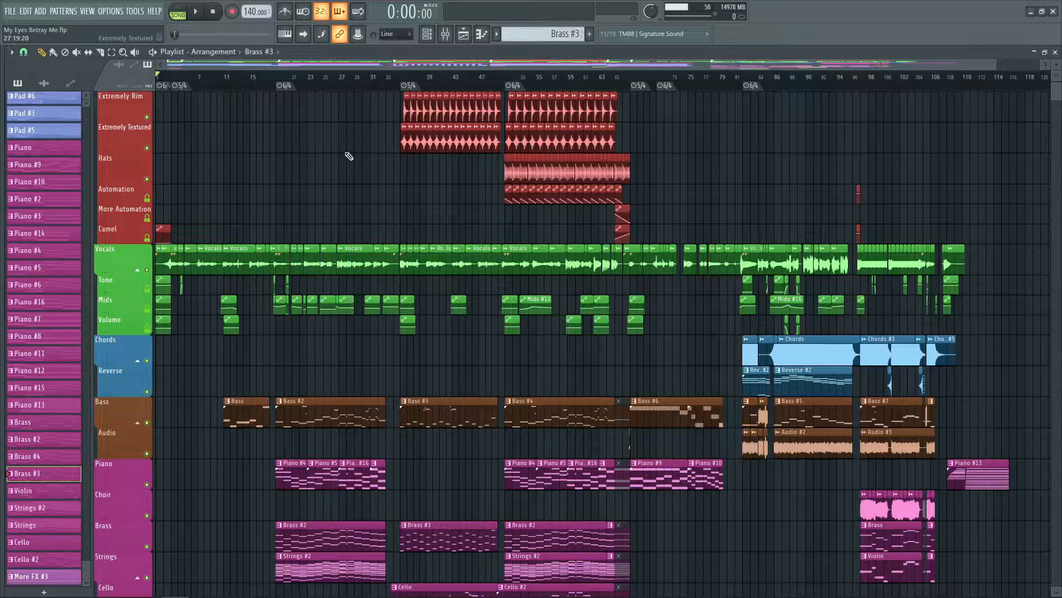
- Look over the whole playlist arrangement, from the Drums tracks down to the unnamed automation tracks
scroll(349, 157, down, 15)
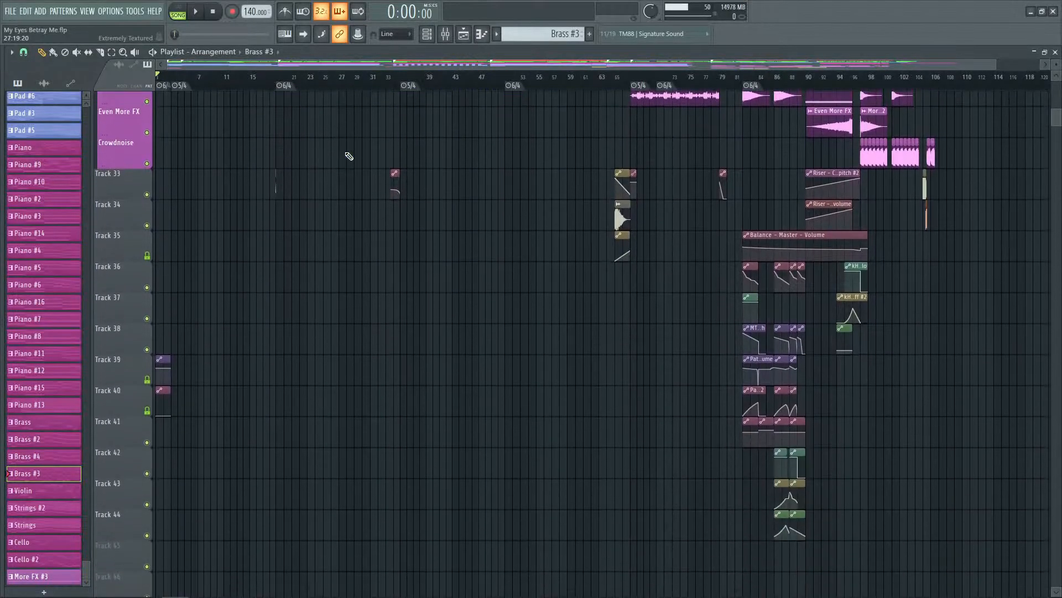
scroll(349, 251, up, 12)
scroll(349, 253, up, 8)
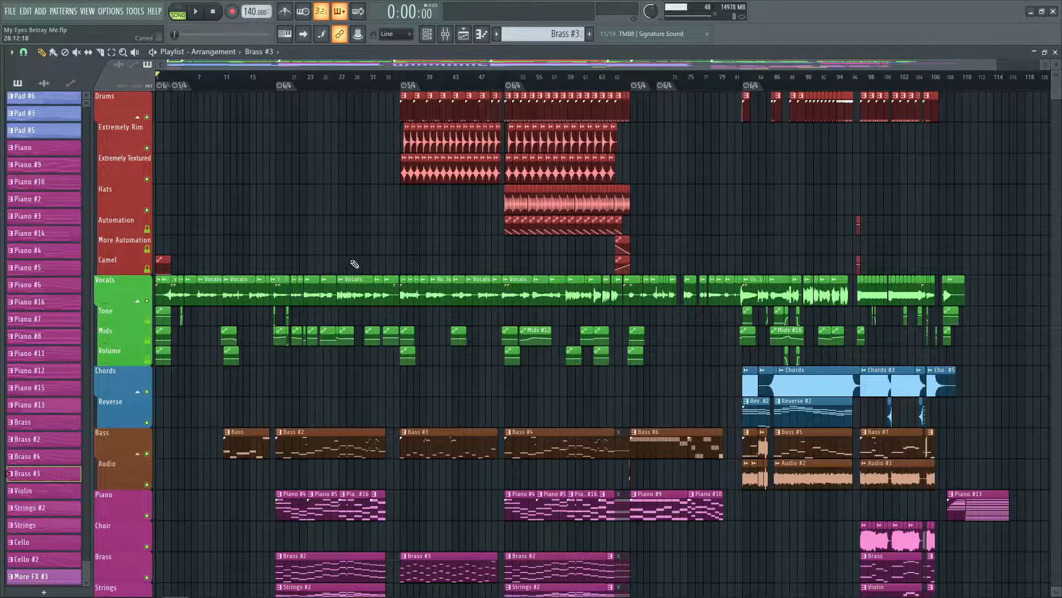
scroll(743, 220, down, 6)
scroll(743, 221, down, 8)
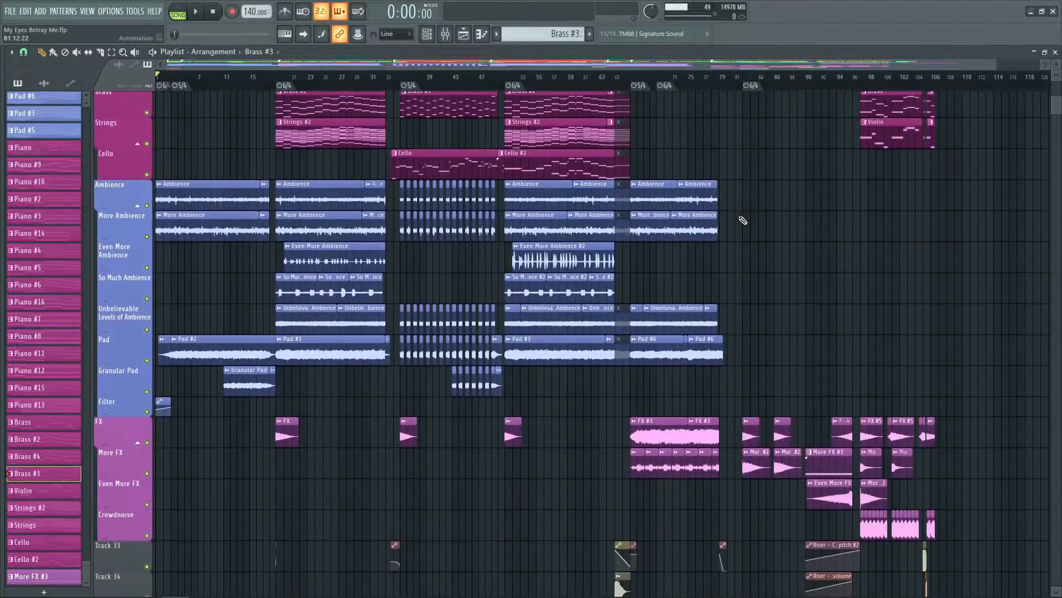
scroll(743, 220, up, 14)
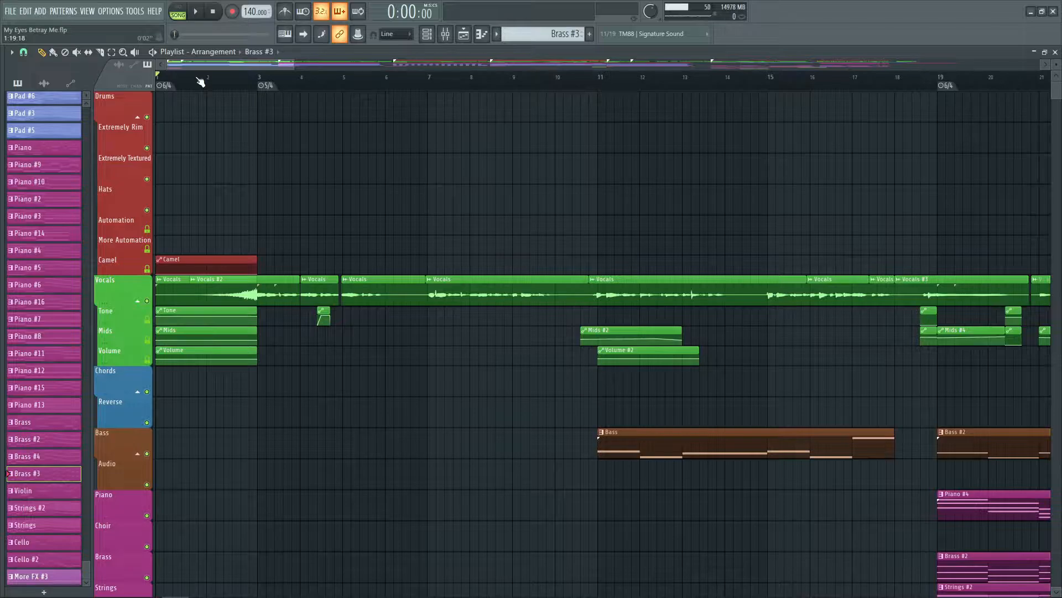
scroll(200, 81, down, 8)
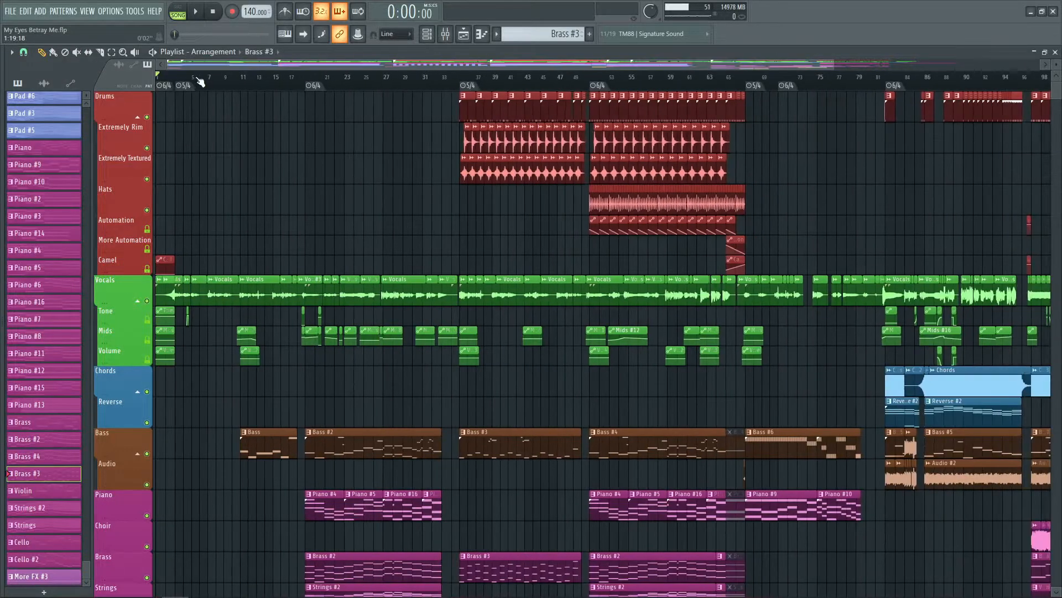
scroll(199, 81, up, 4)
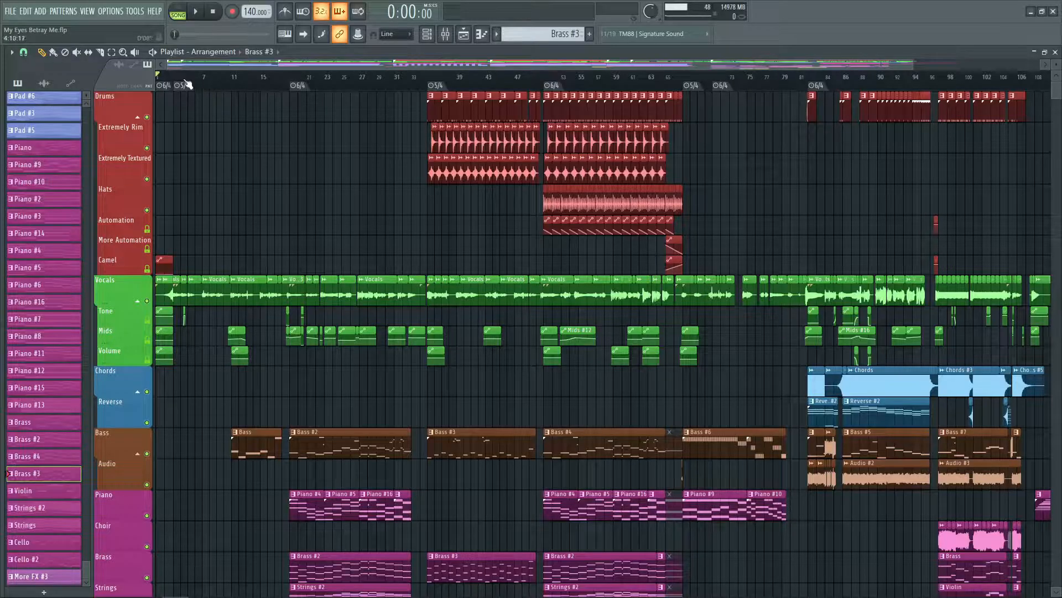
- Play the song's intro from bar 1 to about bar 18 and stop playback
scroll(186, 83, up, 5)
scroll(439, 257, down, 4)
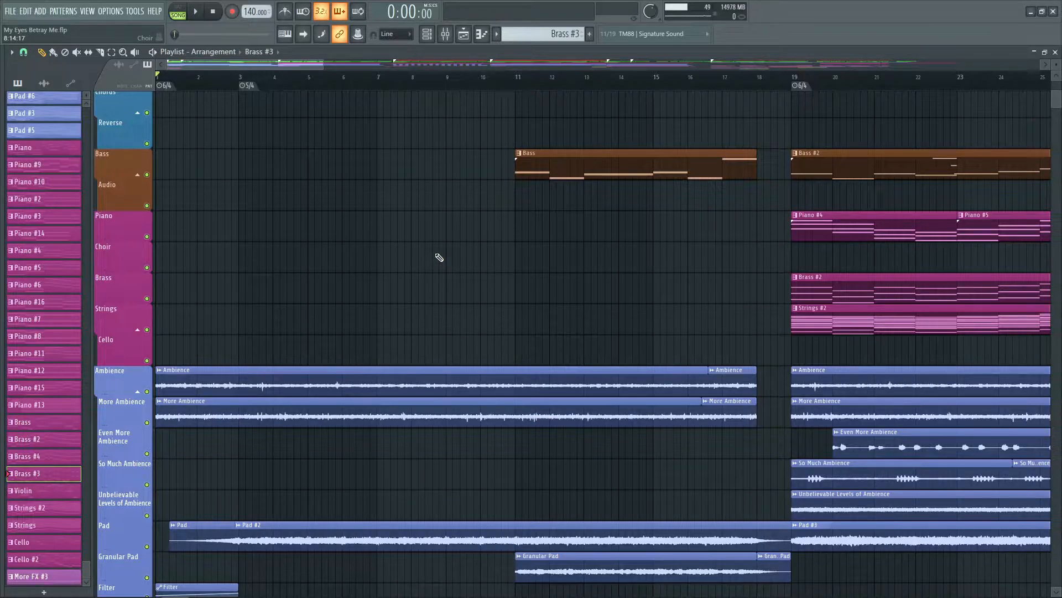
scroll(439, 257, up, 4)
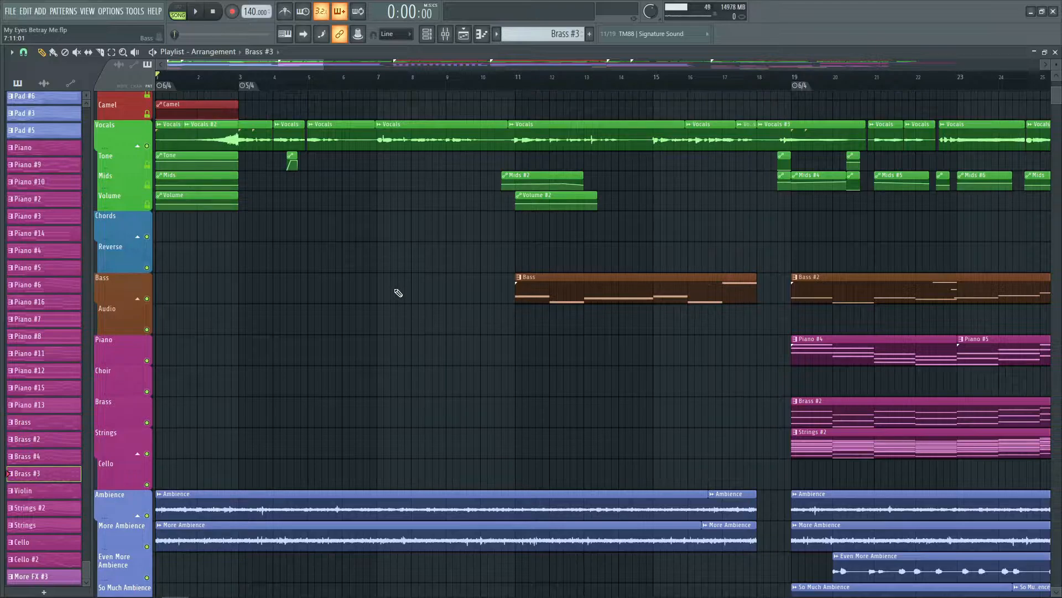
key(space)
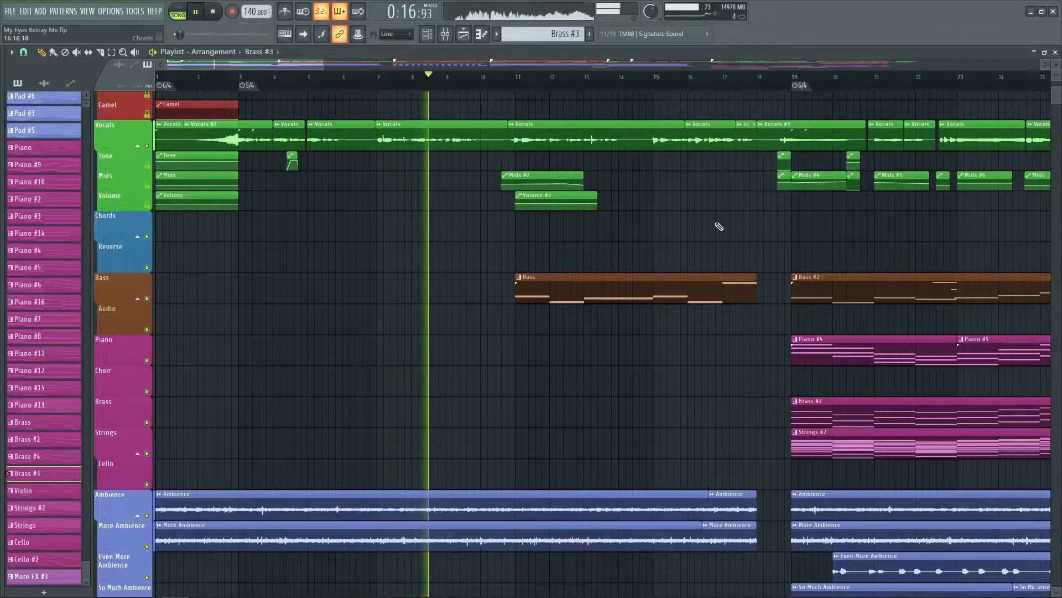
scroll(723, 219, up, 2)
scroll(724, 219, down, 1)
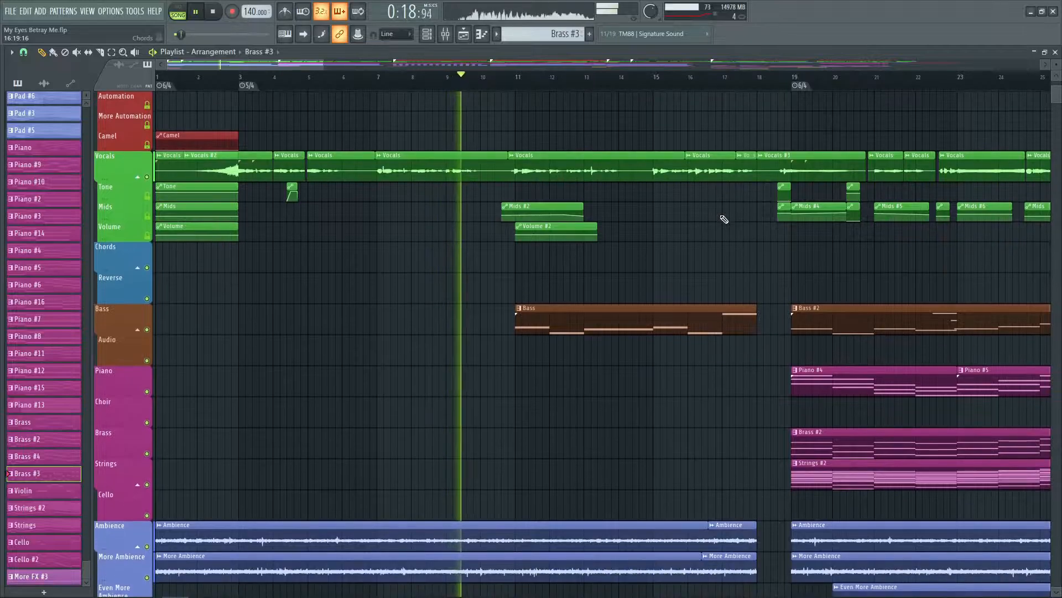
scroll(724, 219, down, 1)
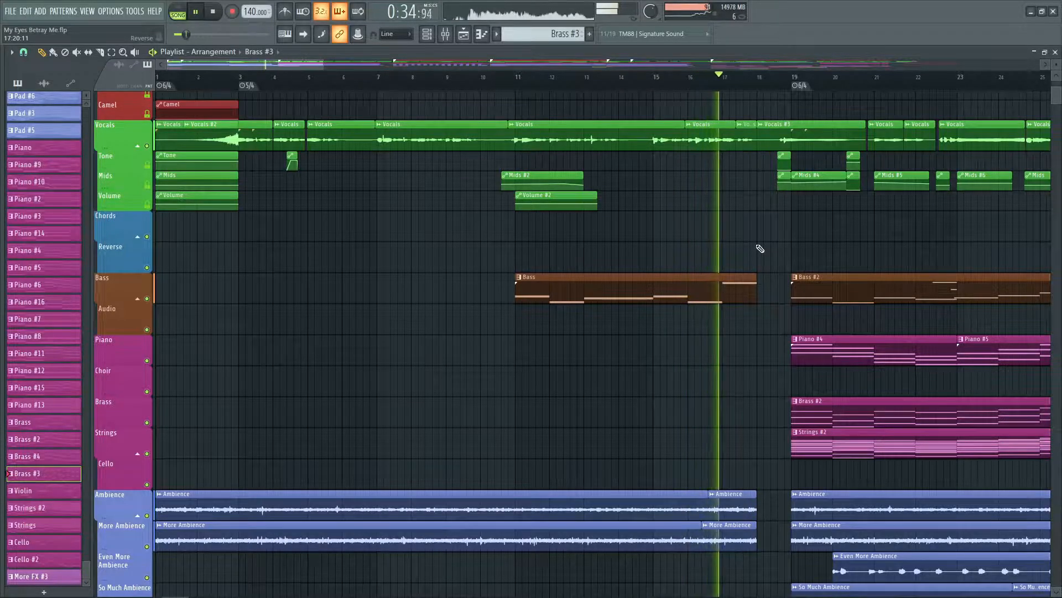
scroll(761, 248, up, 3)
scroll(760, 248, down, 1)
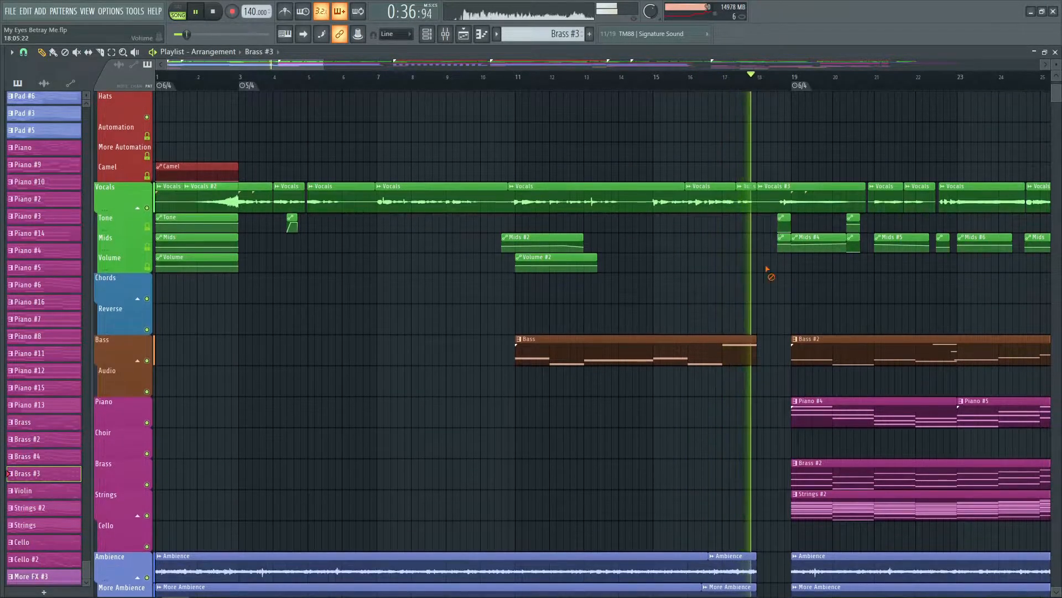
key(space)
- Review the intro's ambience and pad clips, and solo the Vocals track group in the playlist
scroll(768, 268, down, 12)
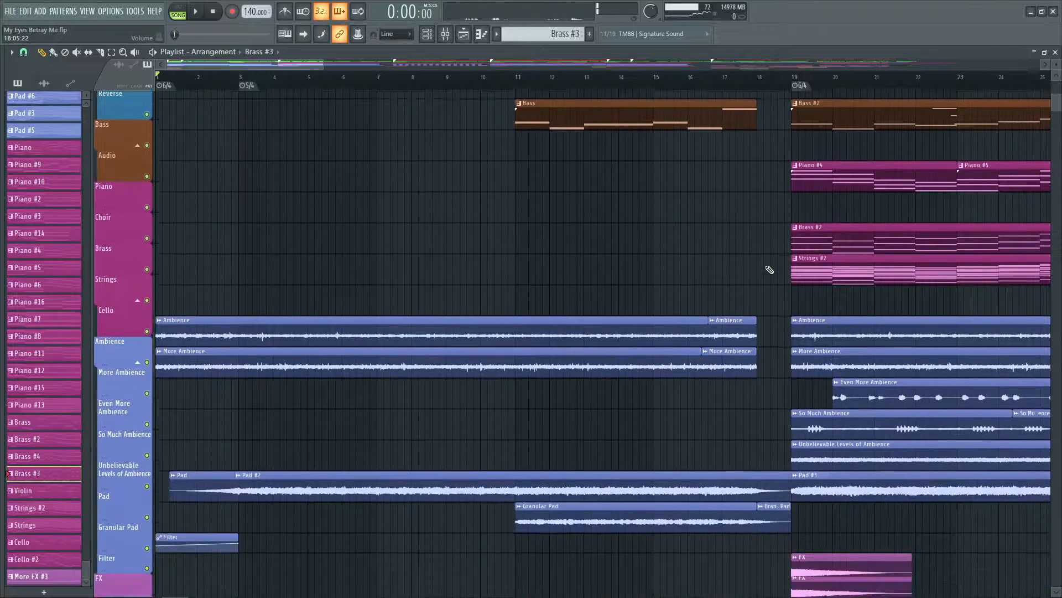
scroll(591, 334, down, 6)
scroll(582, 303, up, 20)
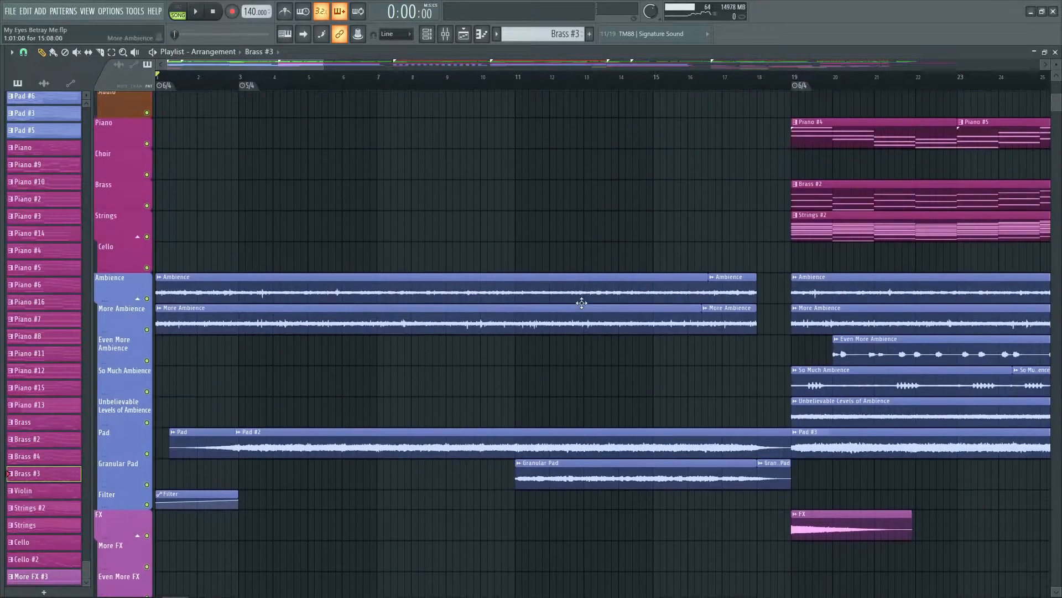
scroll(321, 282, down, 3)
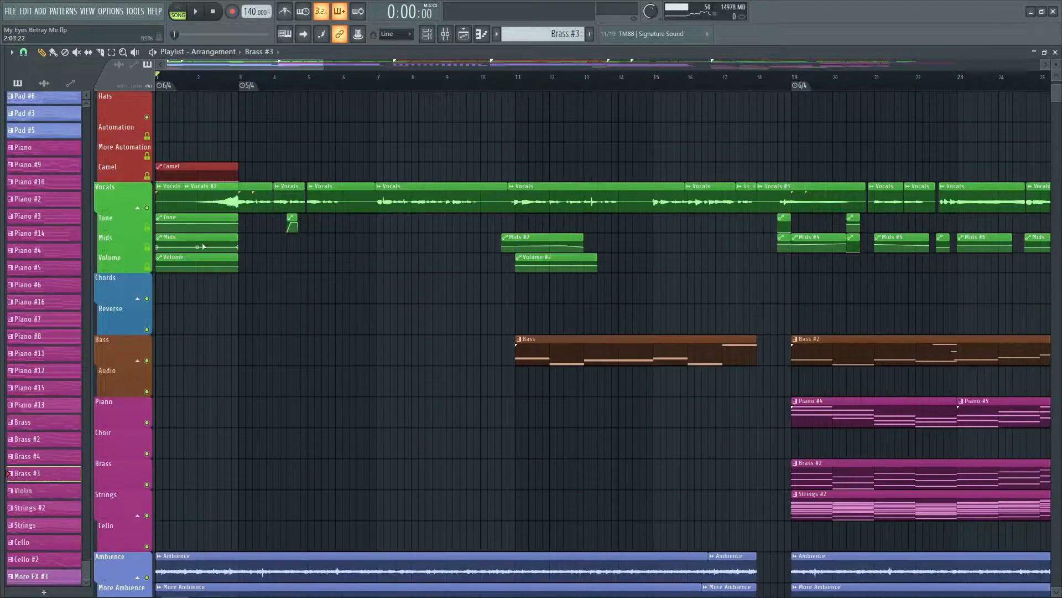
right_click(148, 208)
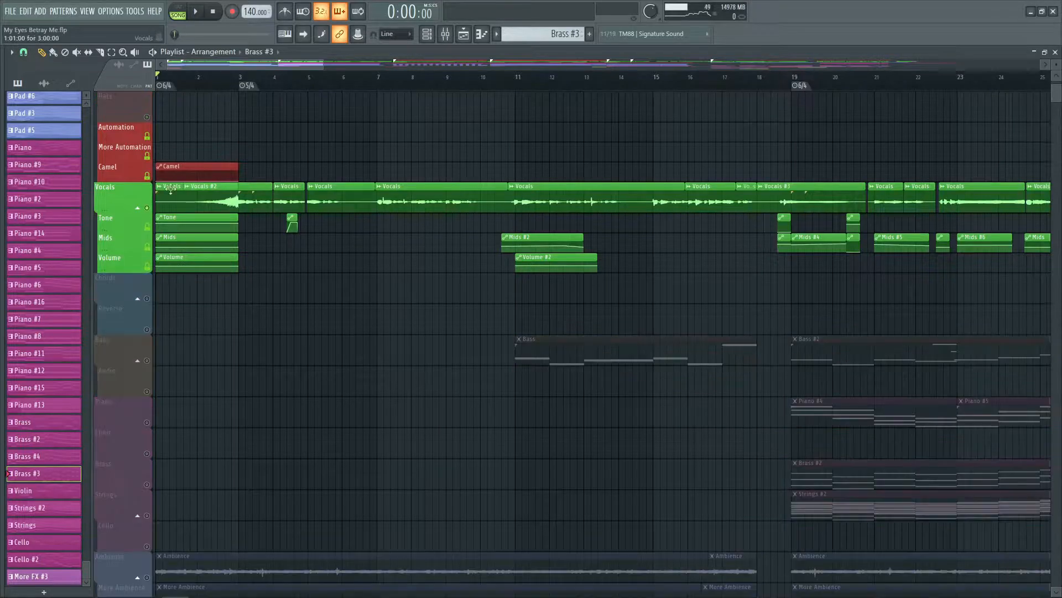
- Play the soloed vocals from the start of bar 2
scroll(214, 85, up, 2)
scroll(214, 84, up, 2)
scroll(203, 83, down, 1)
click(194, 81)
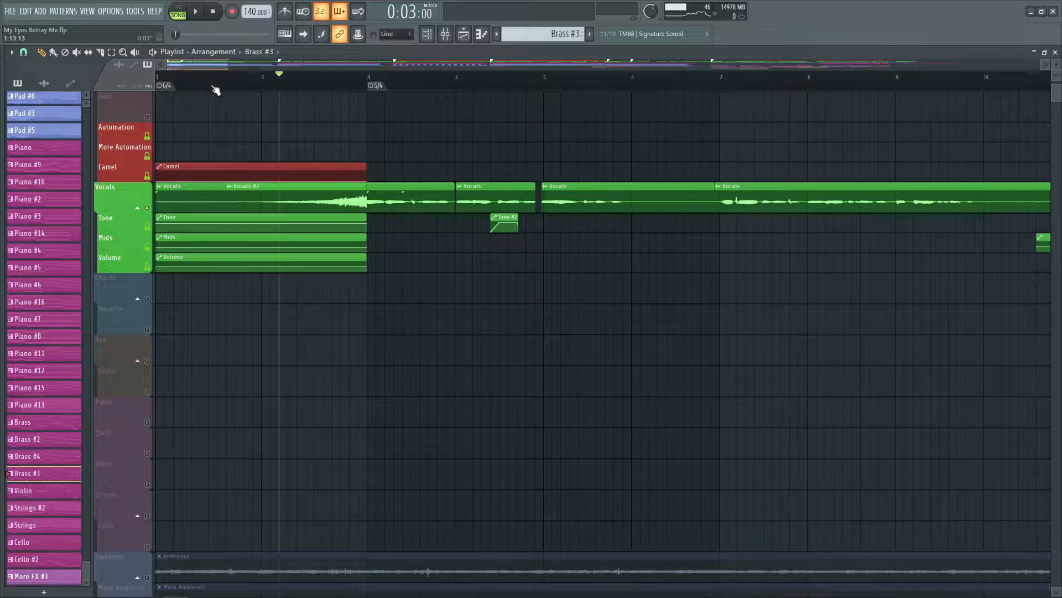
scroll(222, 83, up, 3)
click(326, 78)
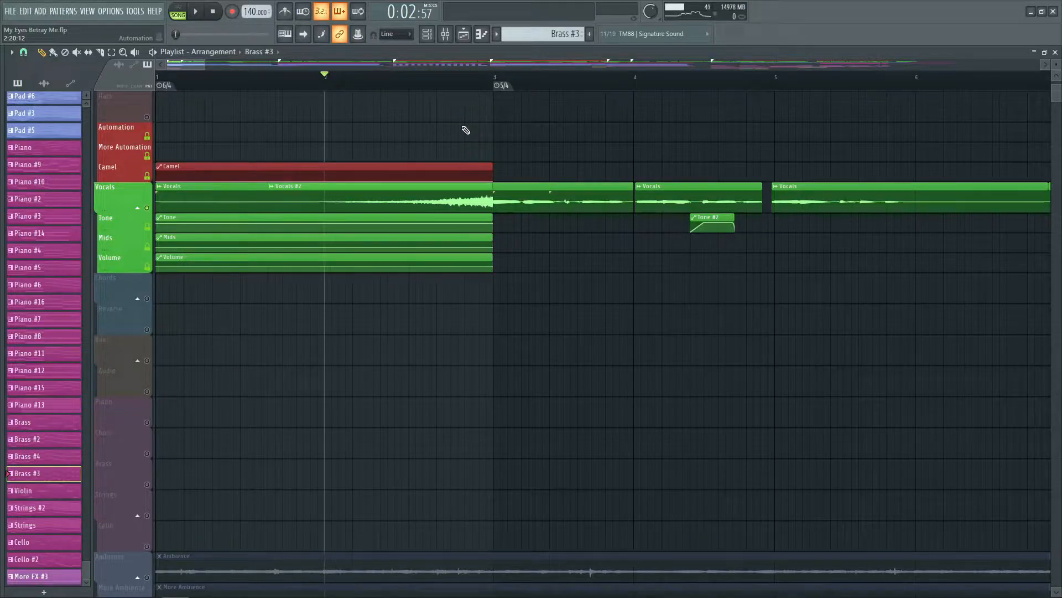
key(space)
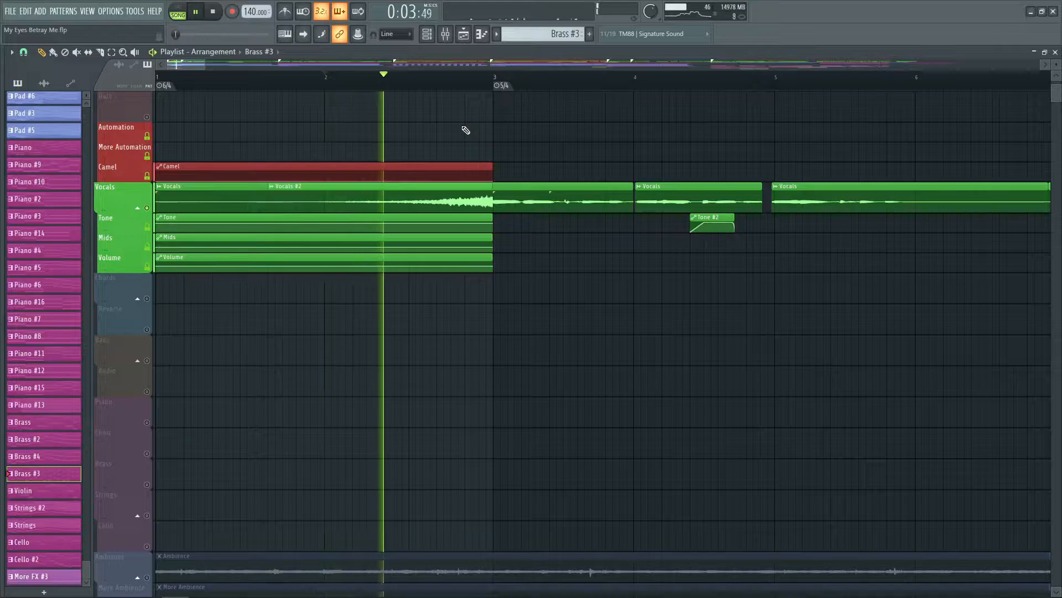
- Set the main volume to about 88% while the vocals play, and stop playback
scroll(466, 131, down, 2)
drag(651, 11, 651, 17)
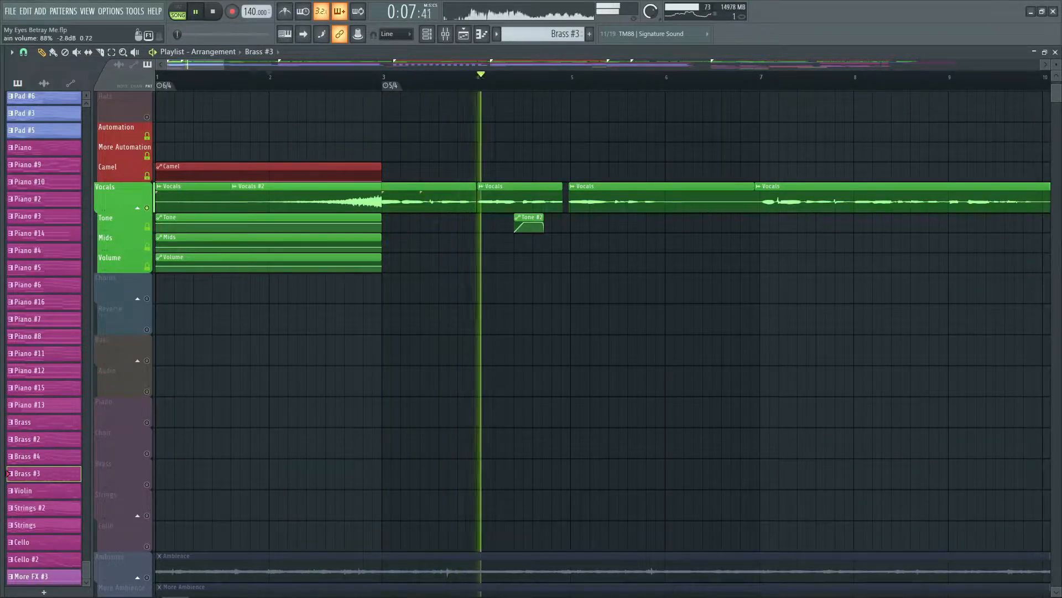
scroll(598, 89, down, 5)
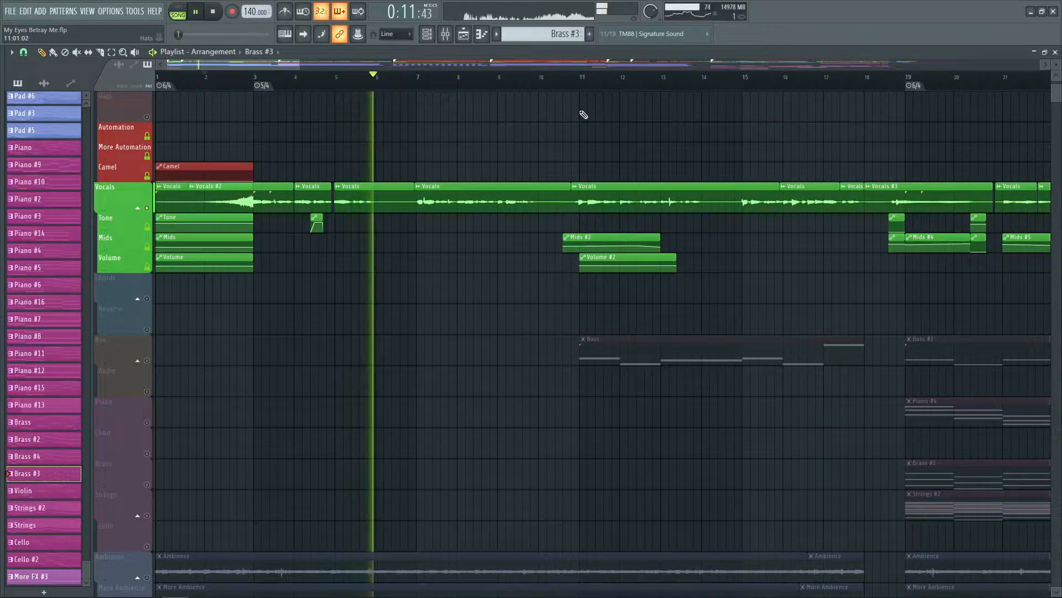
key(space)
- Move the playback position to bar 3 and inspect the Thing and Vocals mixer tracks before returning to the playlist
click(258, 78)
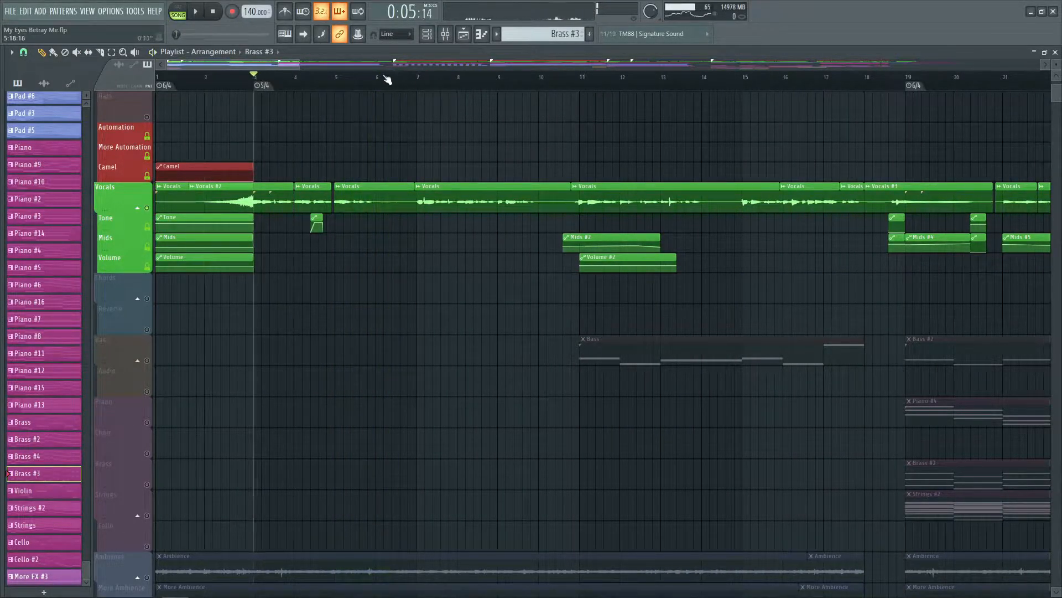
click(464, 35)
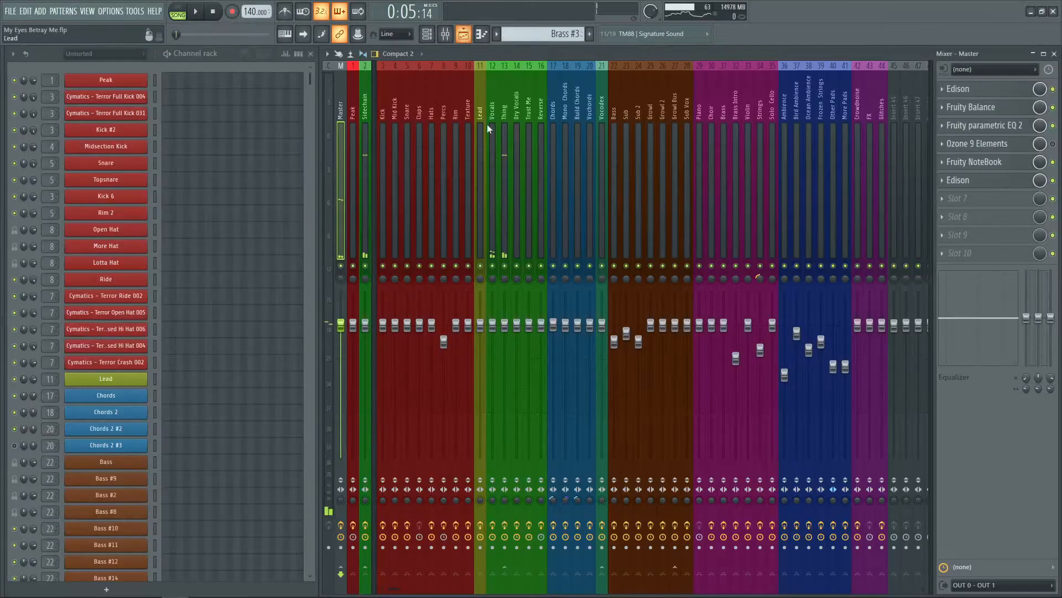
click(495, 220)
click(506, 499)
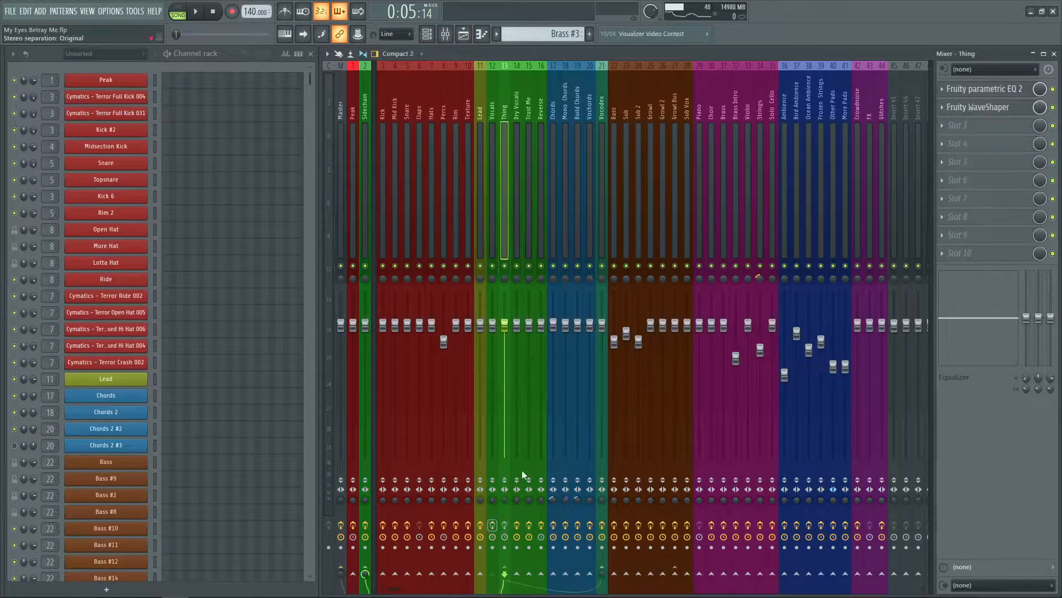
click(495, 195)
click(468, 35)
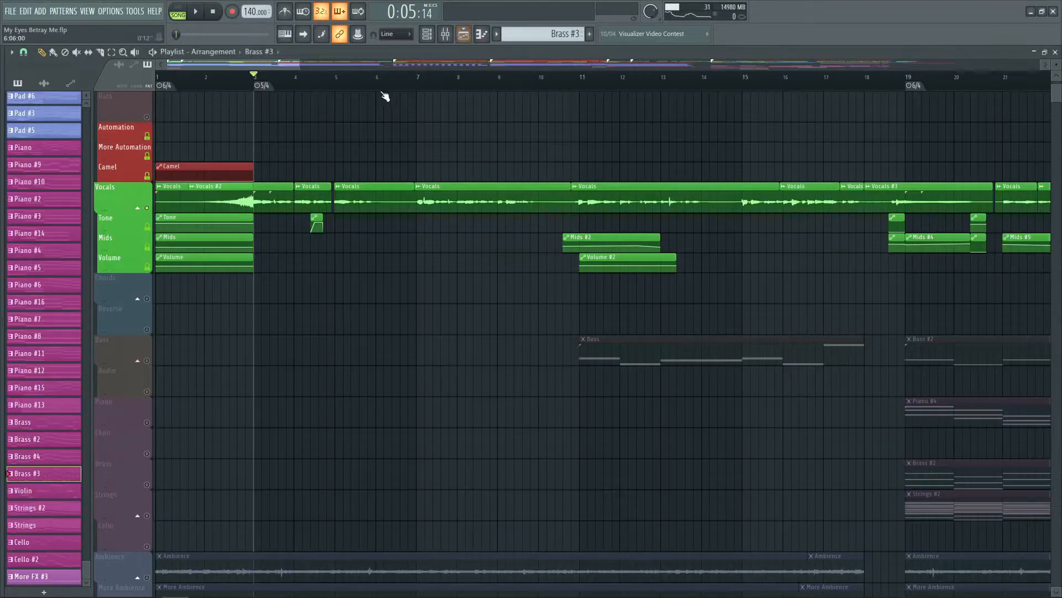
- Play the soloed vocals from bar 3 to just past bar 5 and stop playback
scroll(303, 73, up, 4)
scroll(244, 68, up, 2)
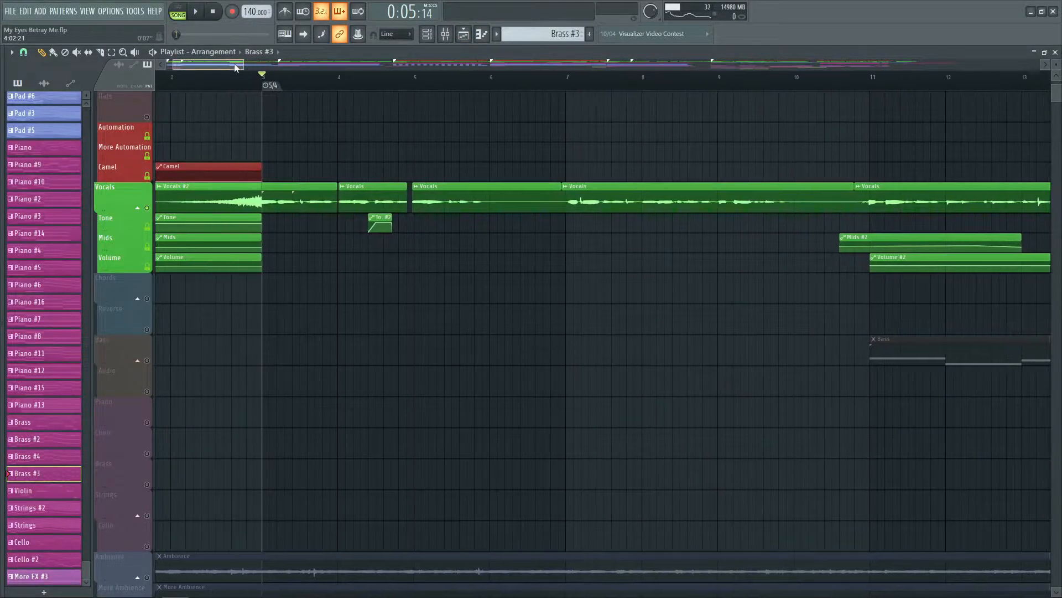
scroll(282, 82, up, 2)
scroll(282, 82, down, 4)
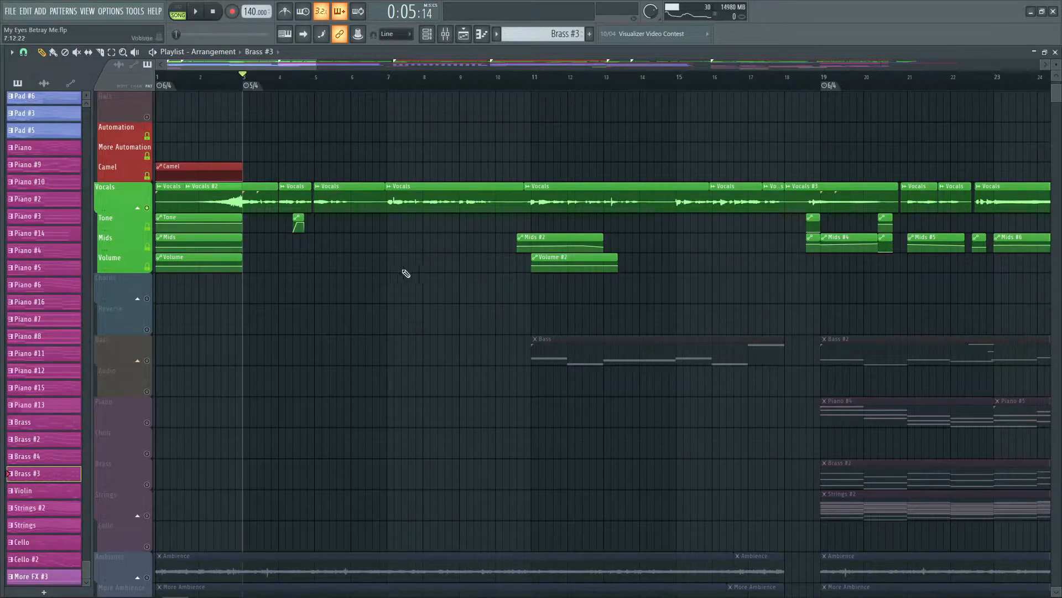
key(space)
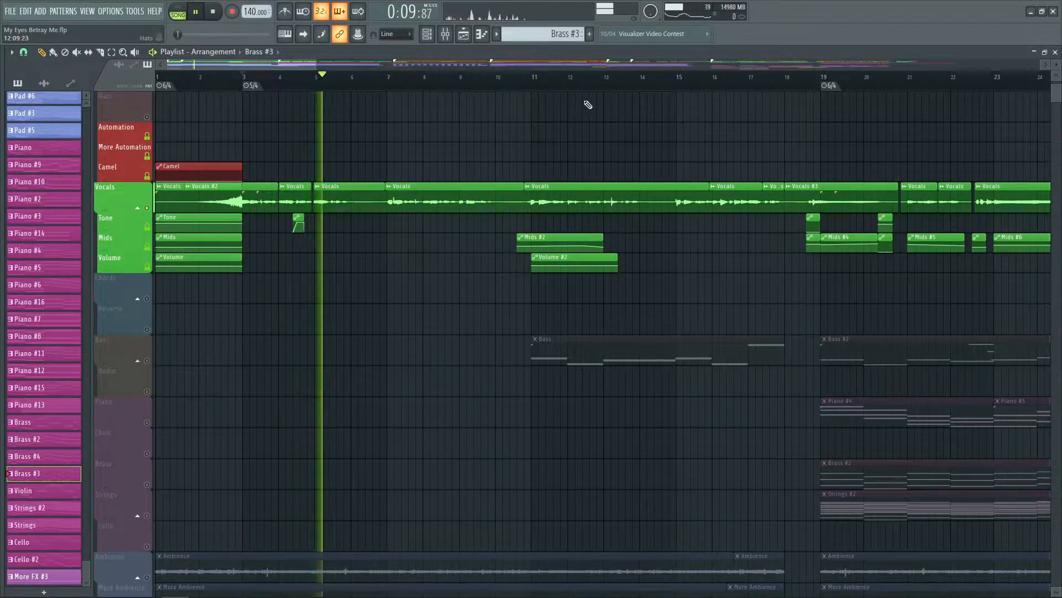
key(space)
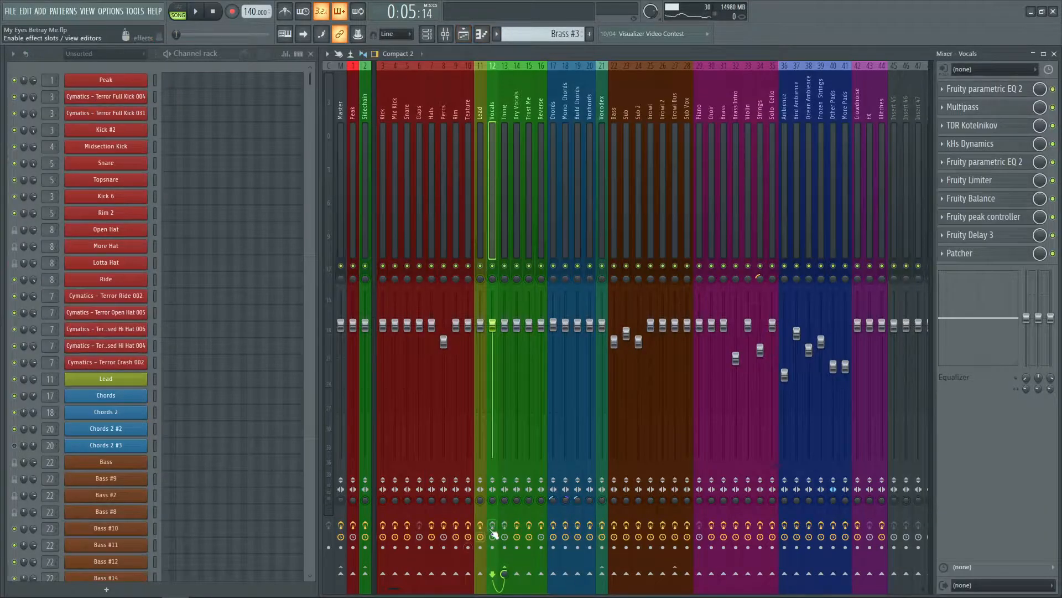
- Replay the vocals with the mixer in view, and leave only the first Fruity parametric EQ 2 active on the Vocals track
key(space)
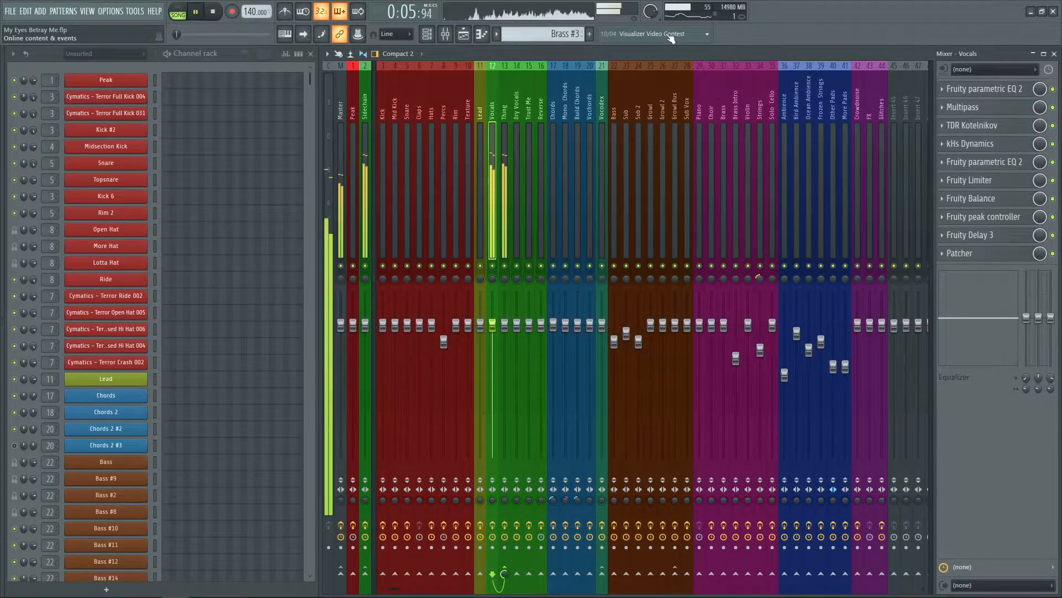
key(space)
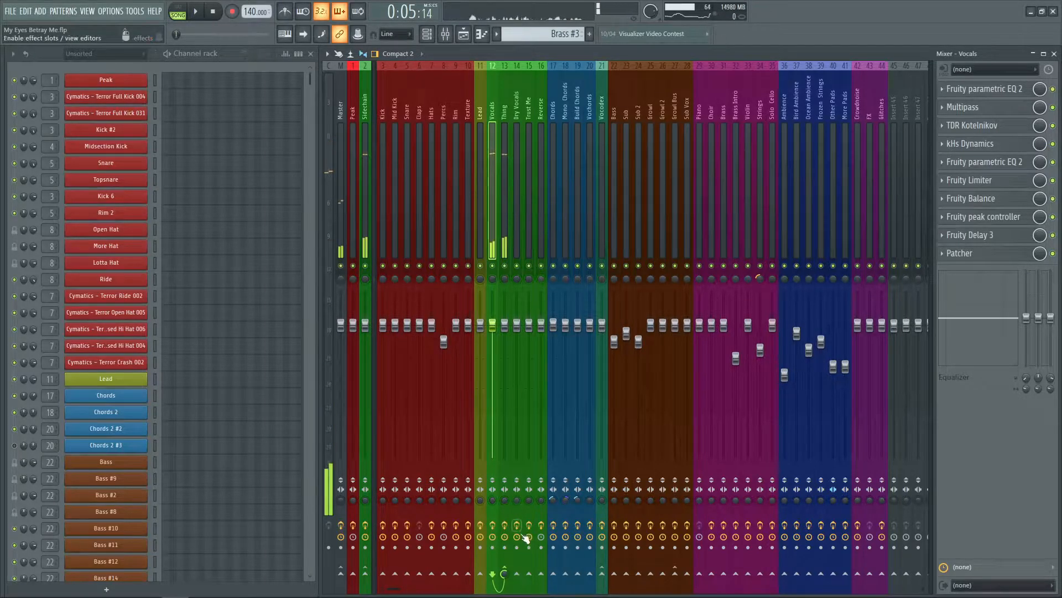
click(506, 118)
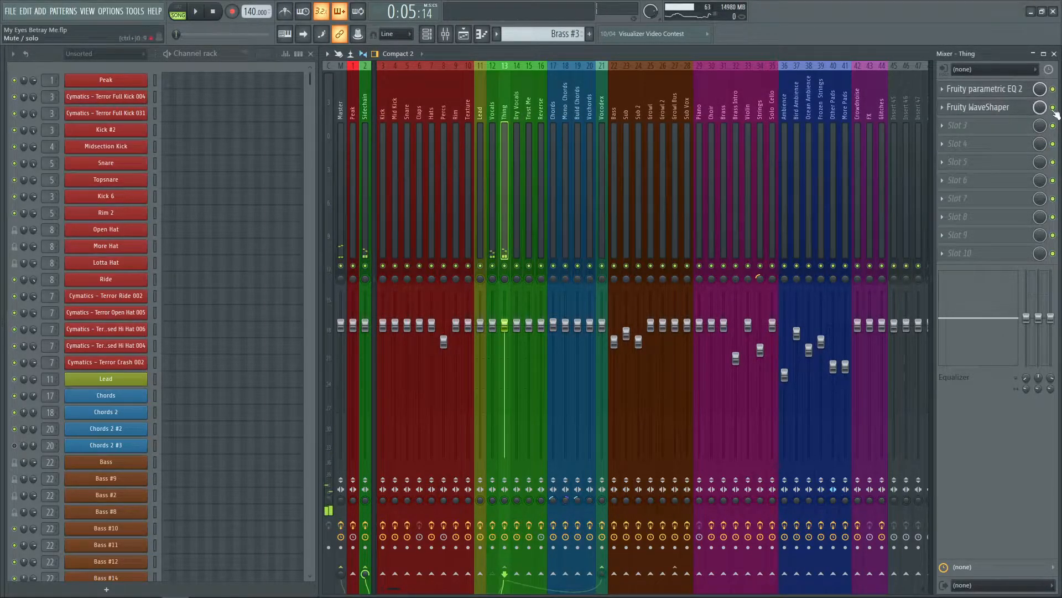
click(493, 116)
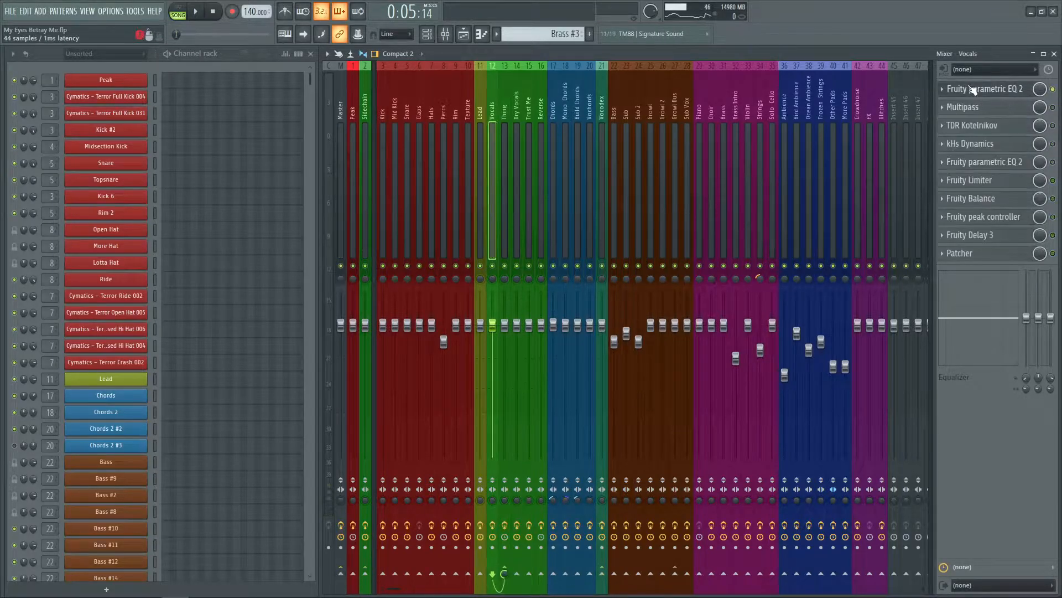
- Inspect the first Fruity parametric EQ 2 curve and the three Multipass Dynamics bands on the Vocals track
click(984, 89)
drag(385, 249, 557, 202)
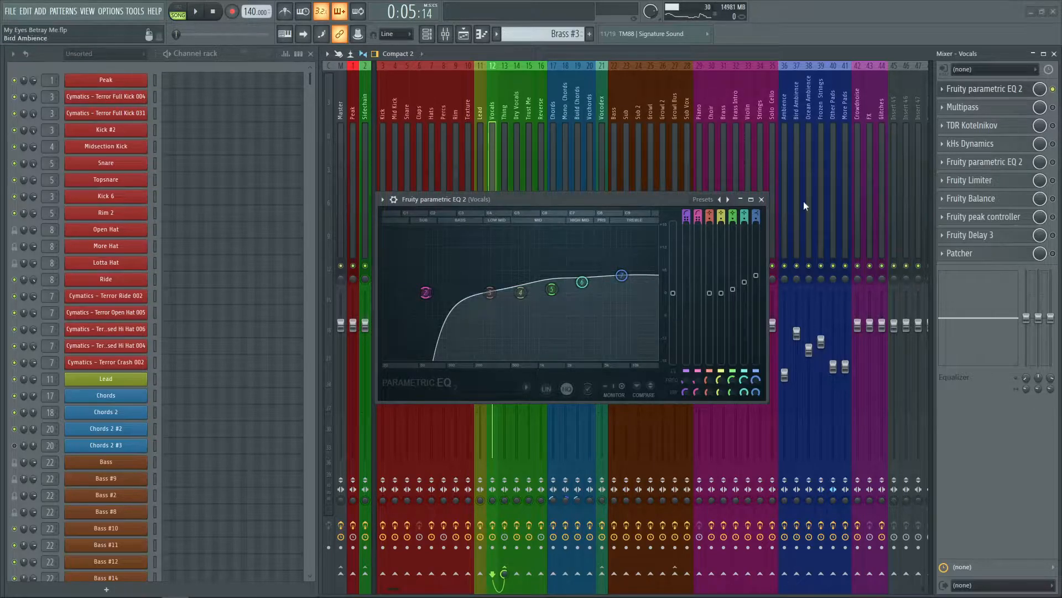
click(966, 107)
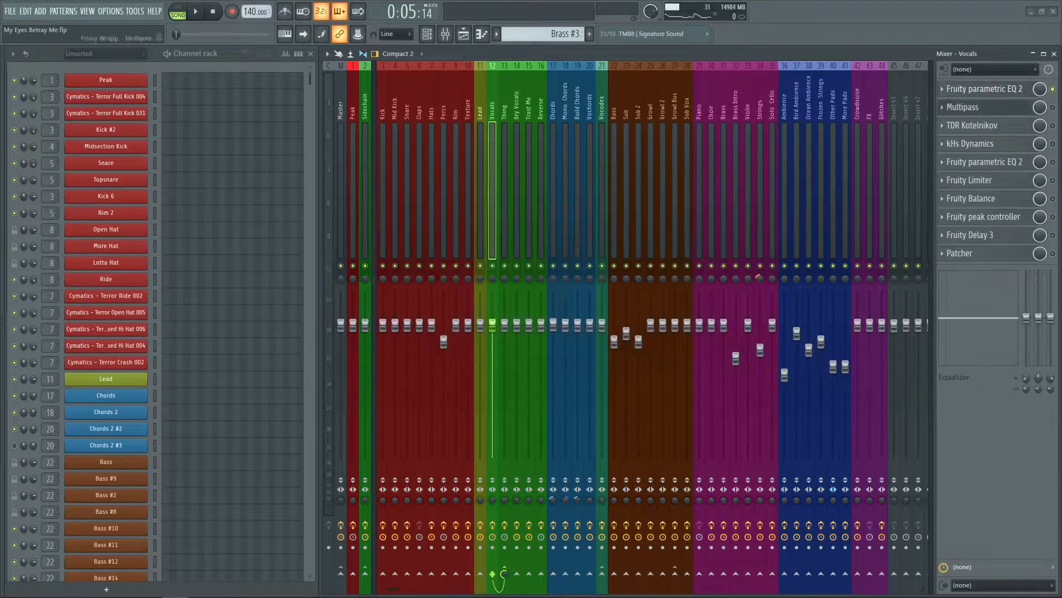
drag(693, 75, 439, 128)
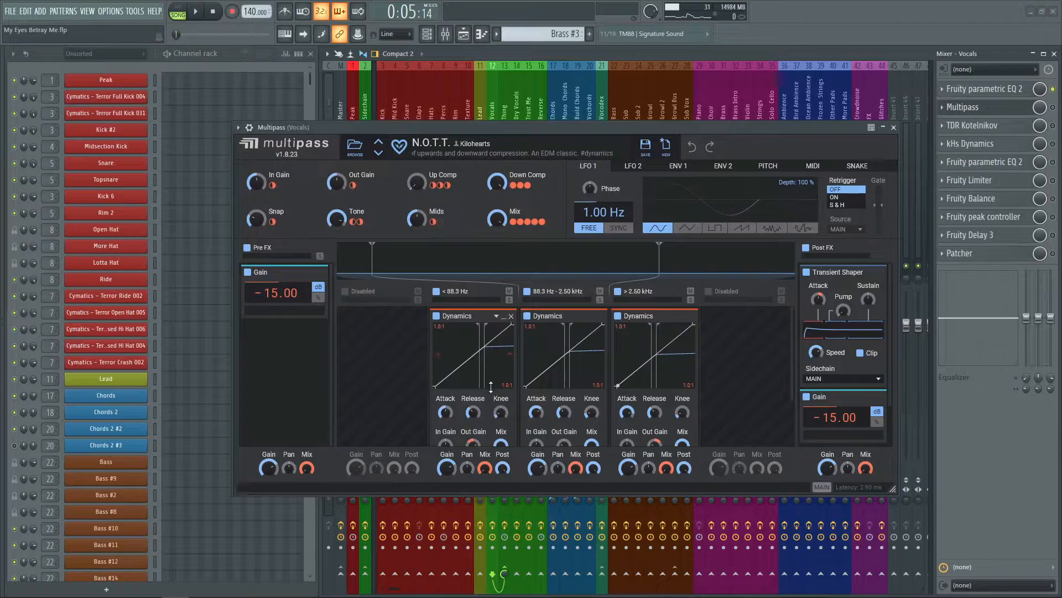
scroll(726, 364, down, 2)
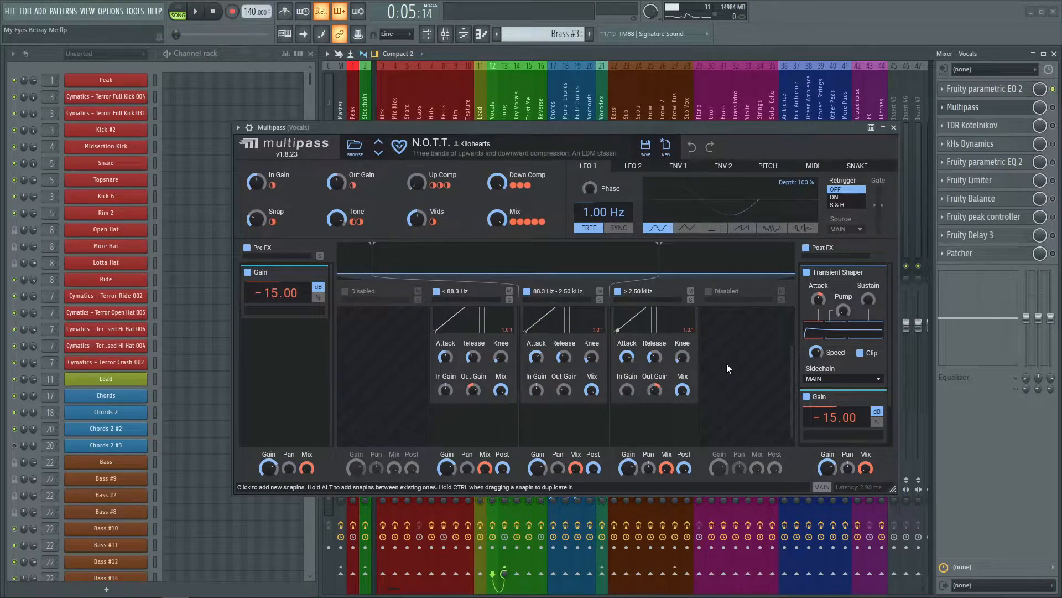
scroll(726, 363, up, 2)
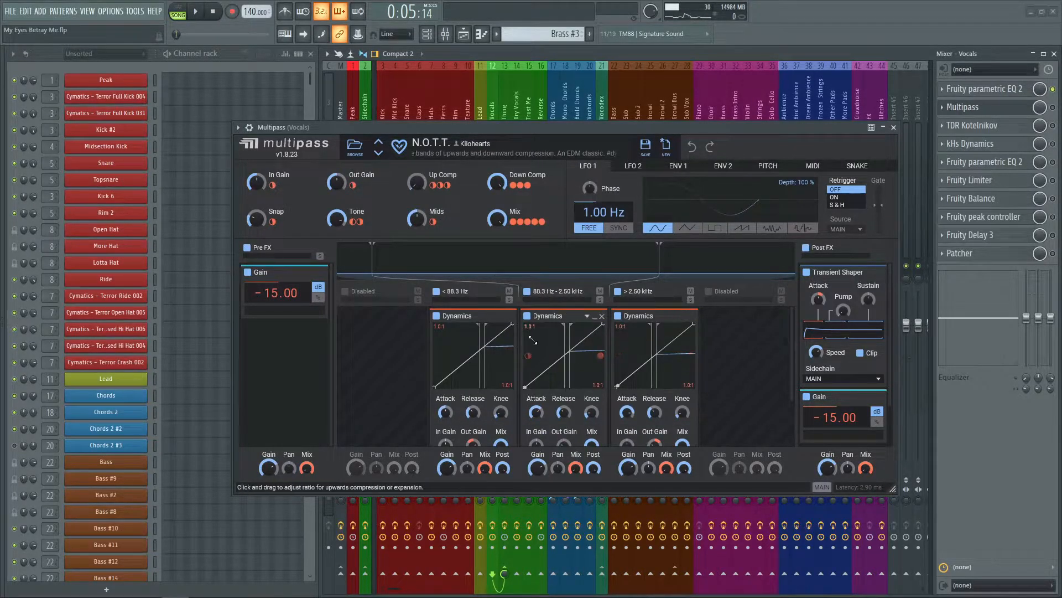
scroll(717, 388, down, 1)
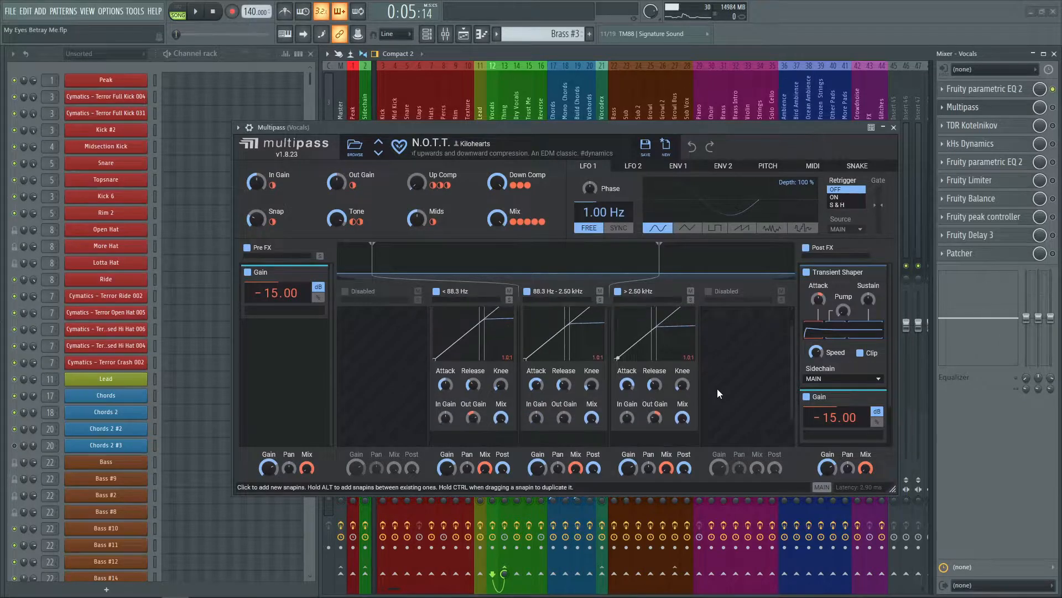
scroll(717, 389, up, 1)
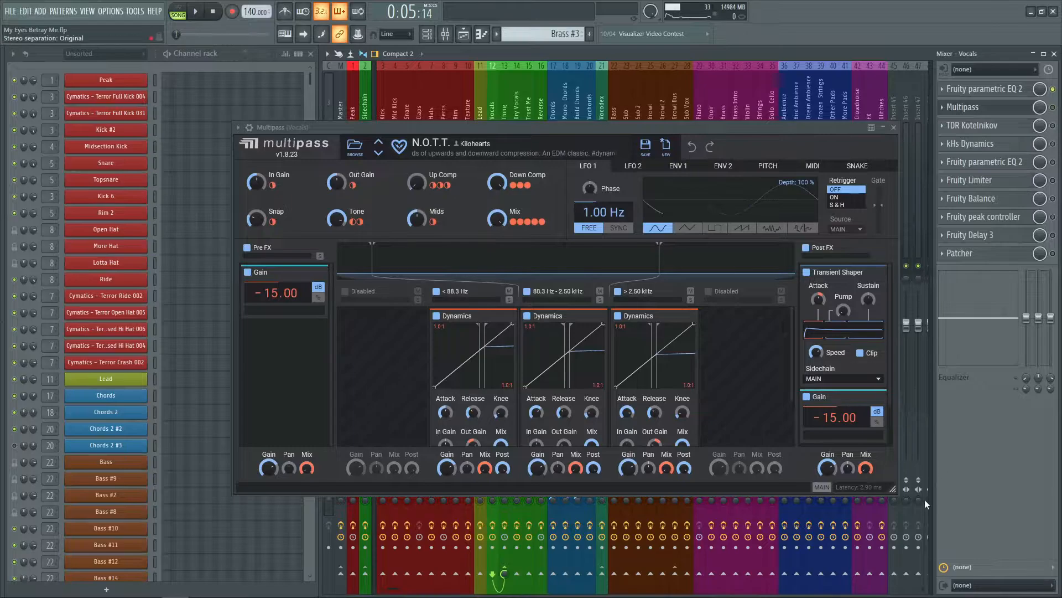
- Play the vocals briefly, enable Multipass on the Vocals track, and close its window
key(space)
key(space)
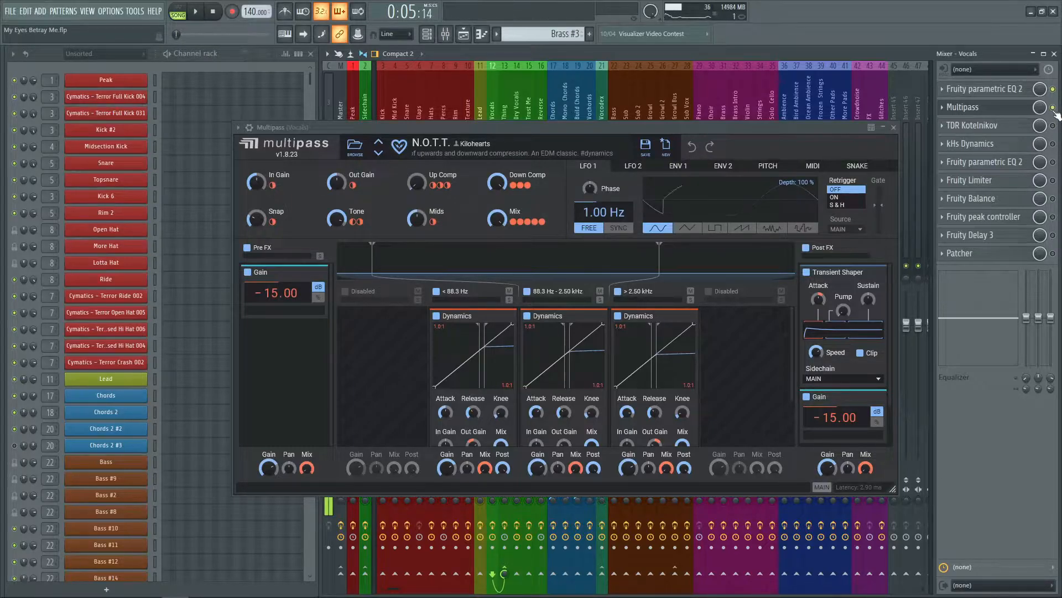
click(890, 126)
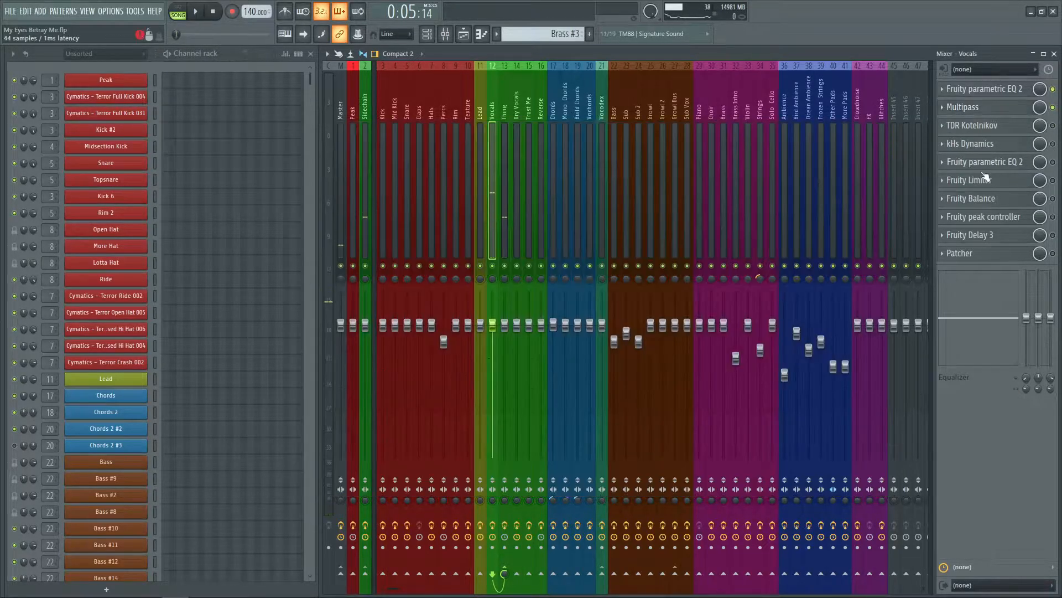
- Enable TDR Kotelnikov on the Vocals track, play the vocals through it, and close the compressor
click(1005, 130)
click(1053, 125)
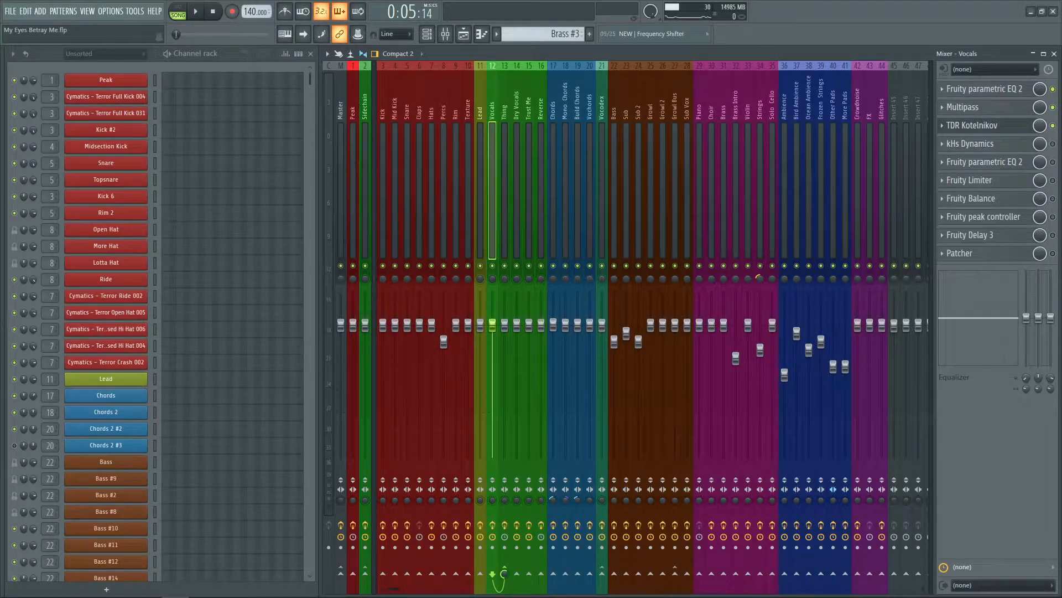
drag(372, 248, 648, 161)
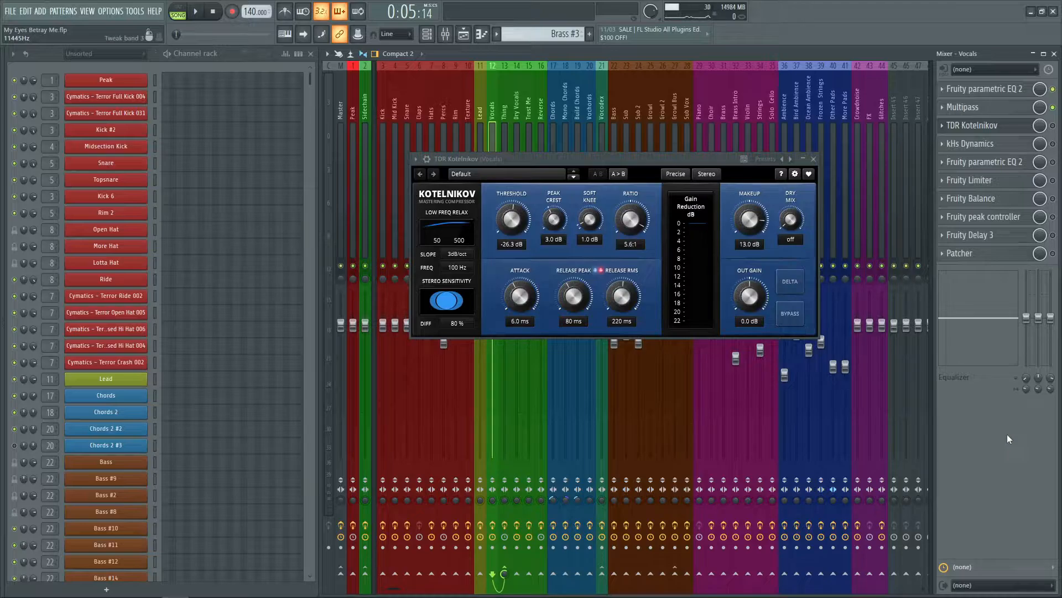
key(space)
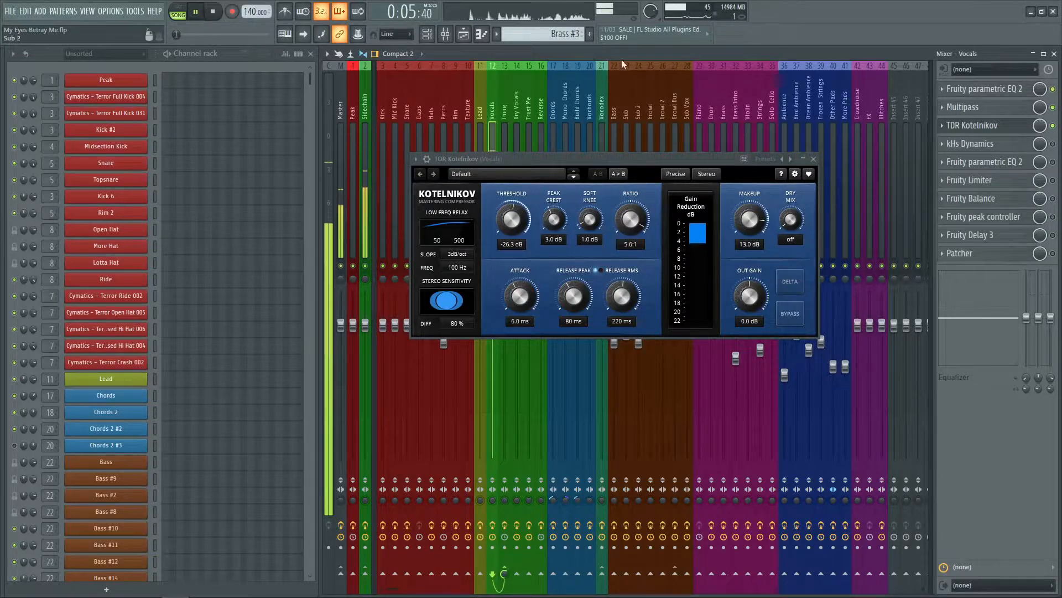
click(464, 35)
key(space)
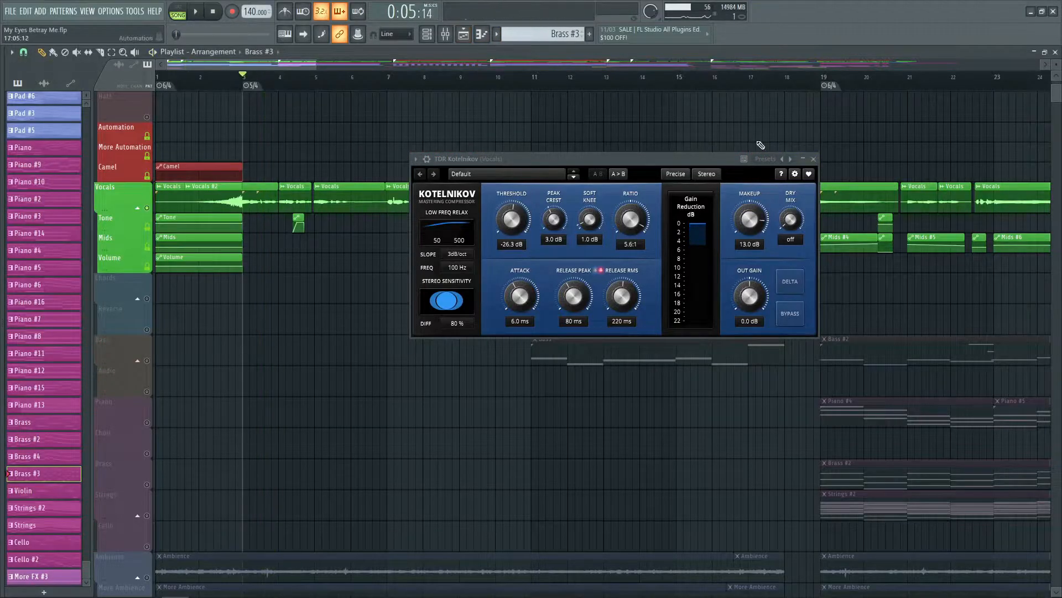
click(812, 160)
- Examine the vocal clips and their Tone, Mids and Volume automation across the whole playlist
click(237, 134)
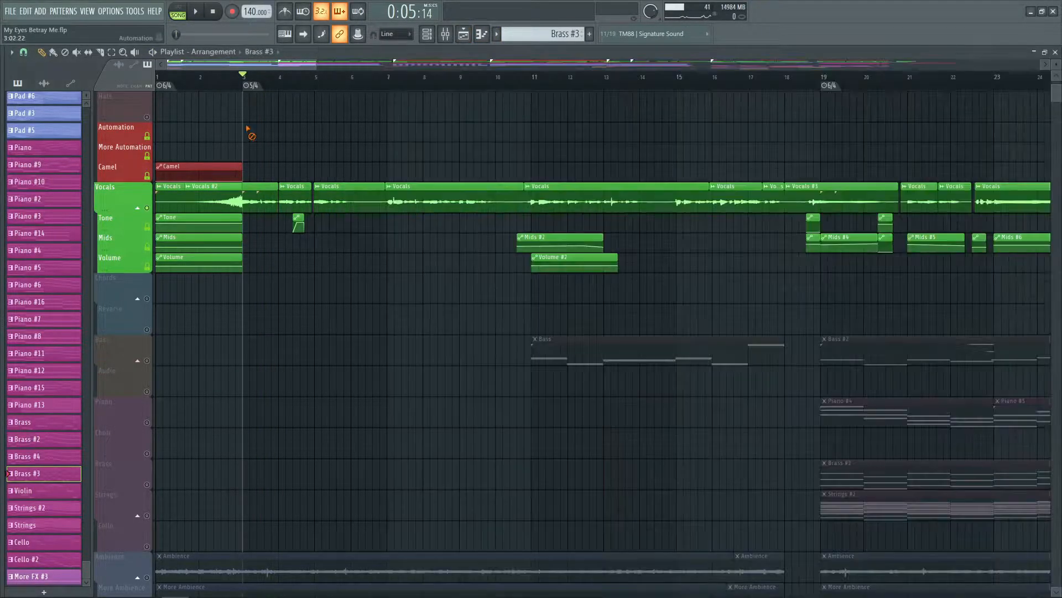
scroll(323, 79, down, 6)
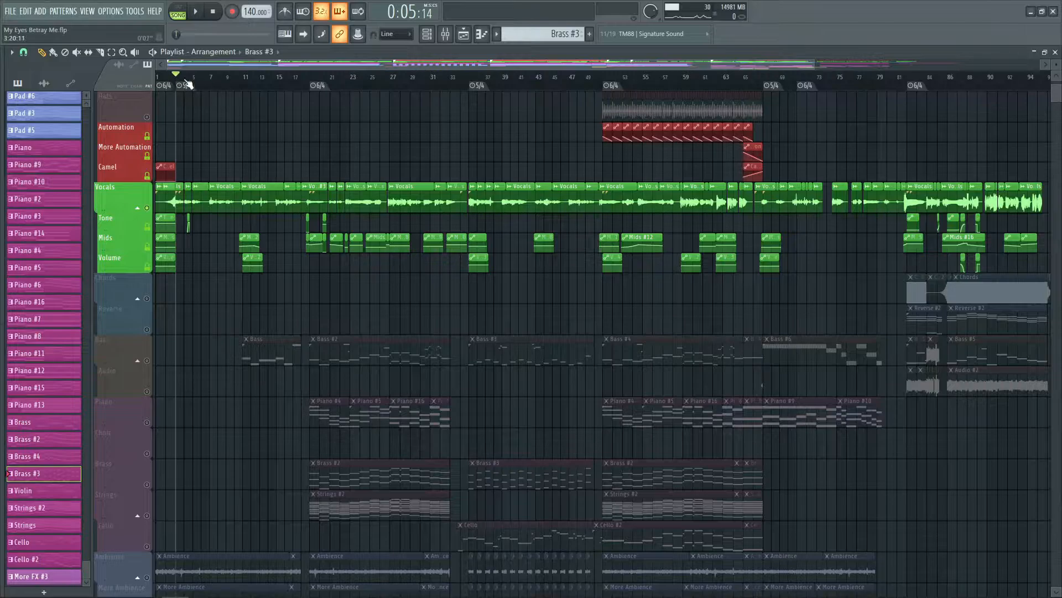
scroll(188, 83, up, 5)
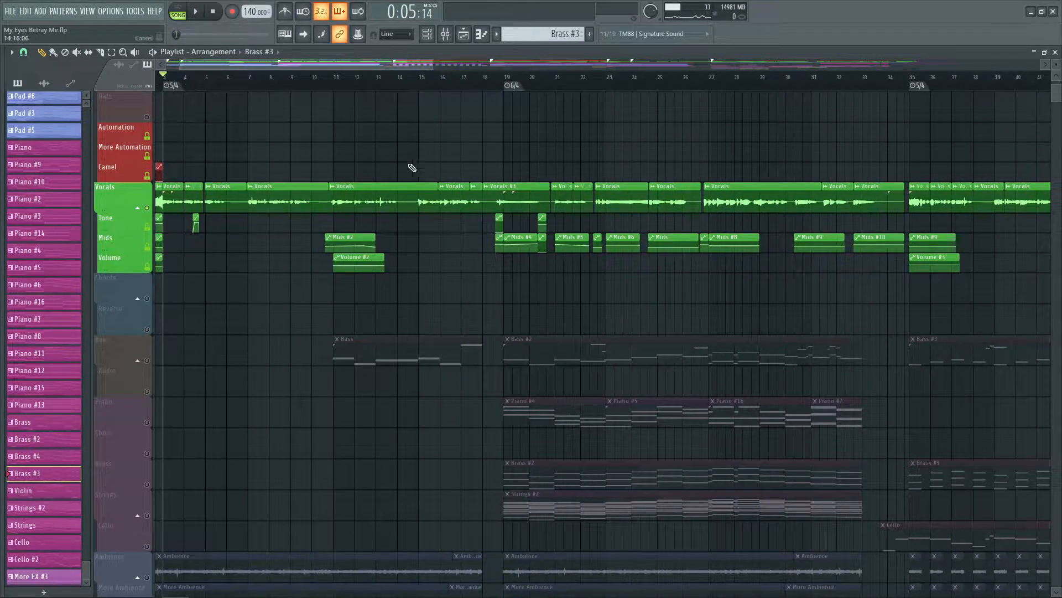
scroll(227, 81, down, 6)
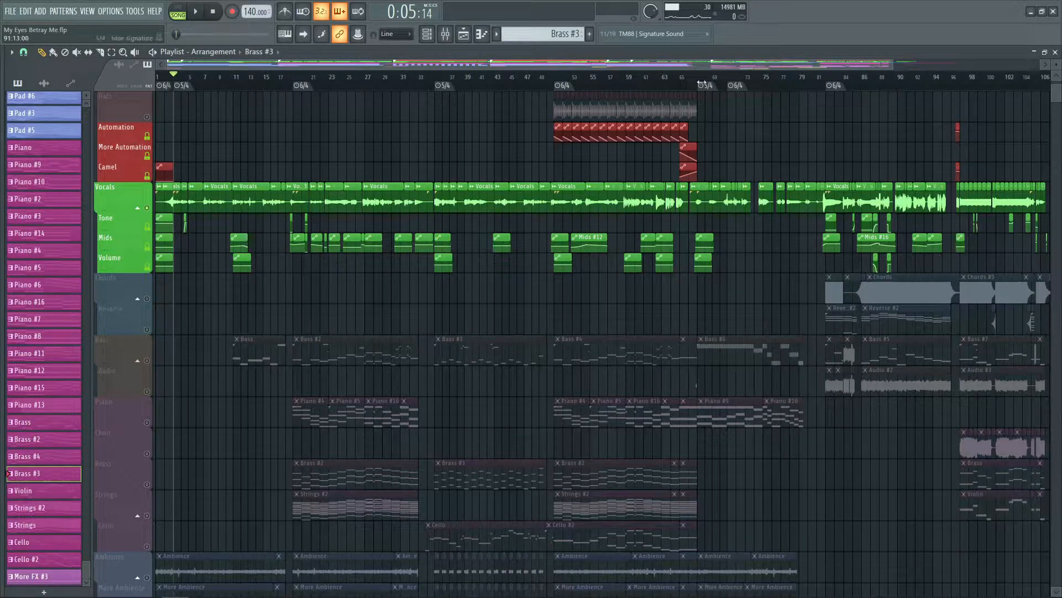
scroll(714, 83, down, 1)
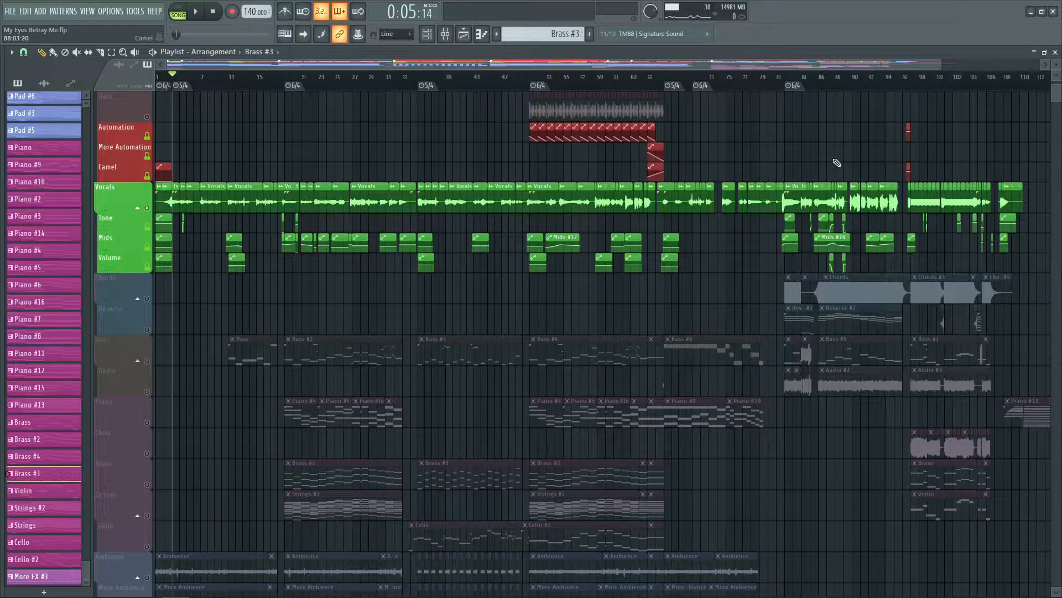
scroll(201, 65, up, 5)
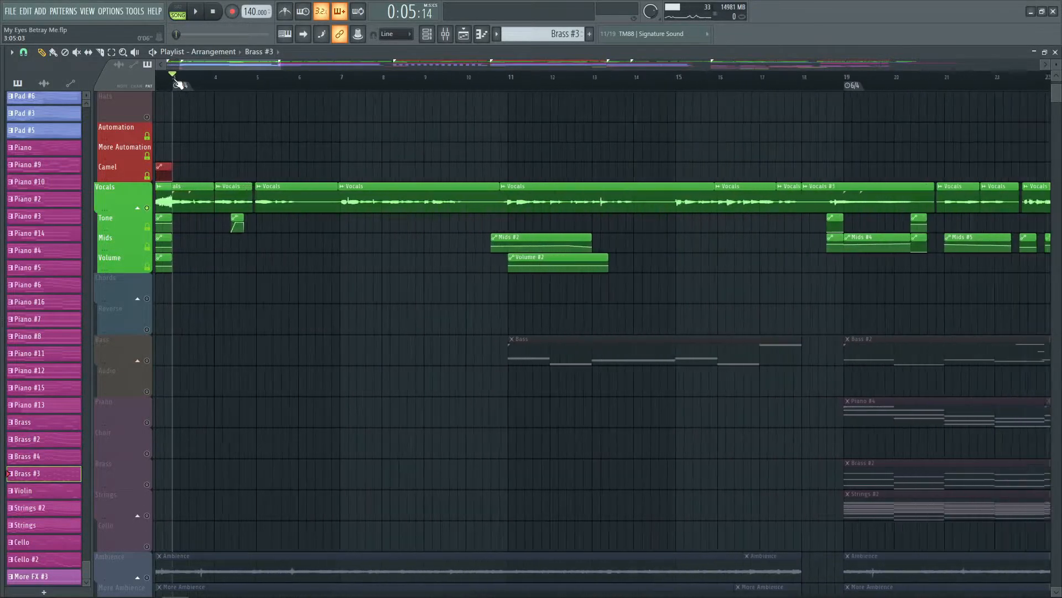
- Return to the mixer, enable kHs Dynamics on the Vocals track, and inspect its compression curve
click(464, 34)
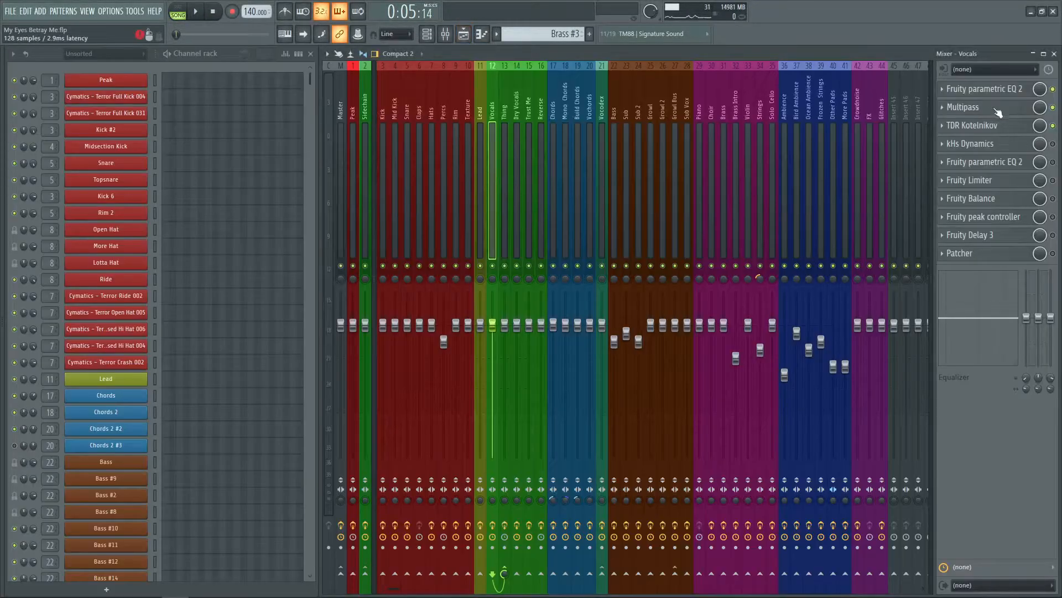
click(987, 124)
click(991, 126)
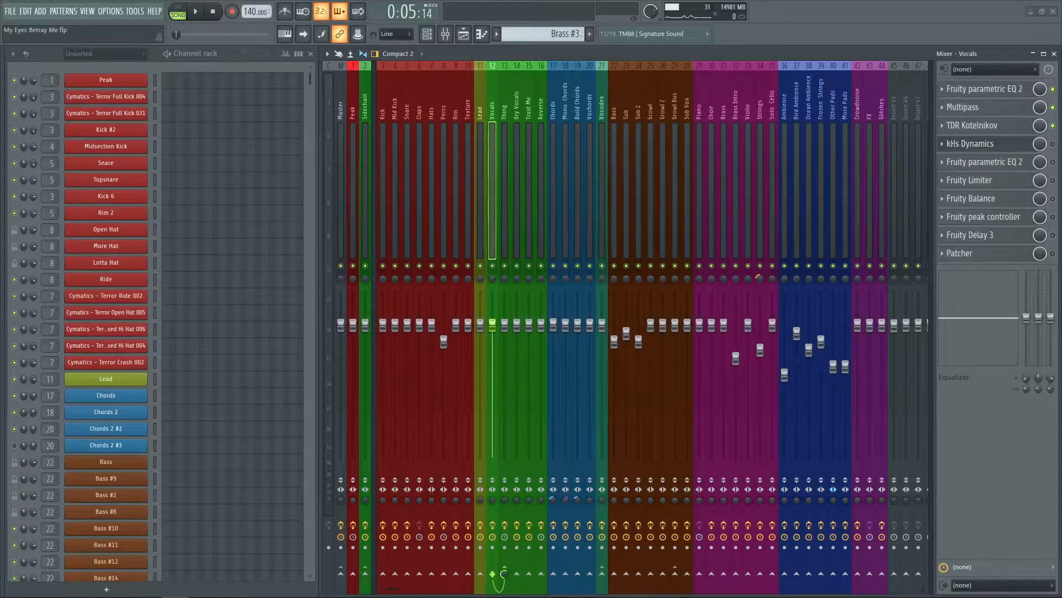
click(974, 143)
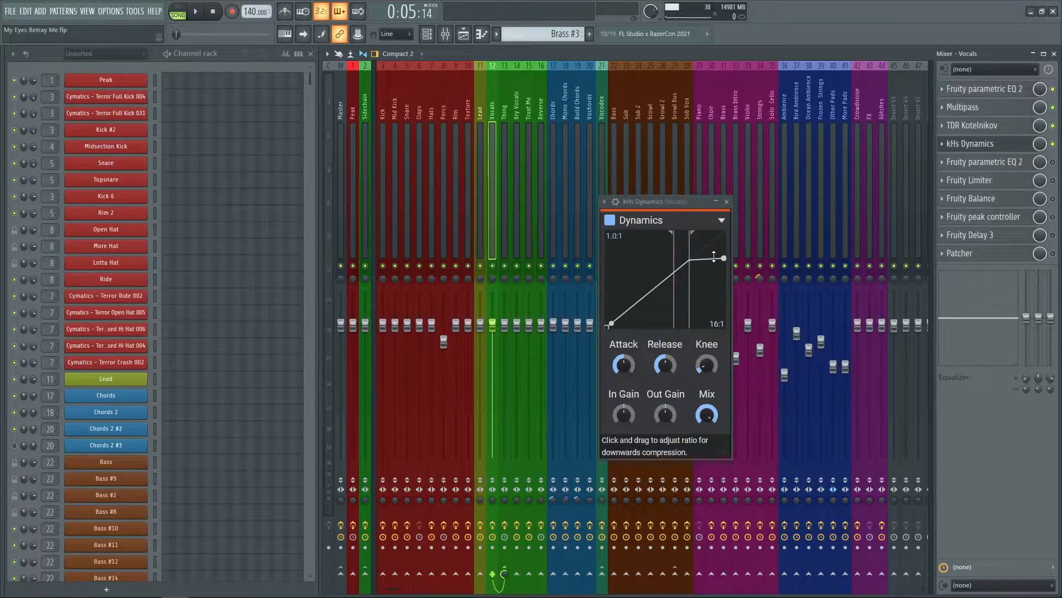
click(727, 201)
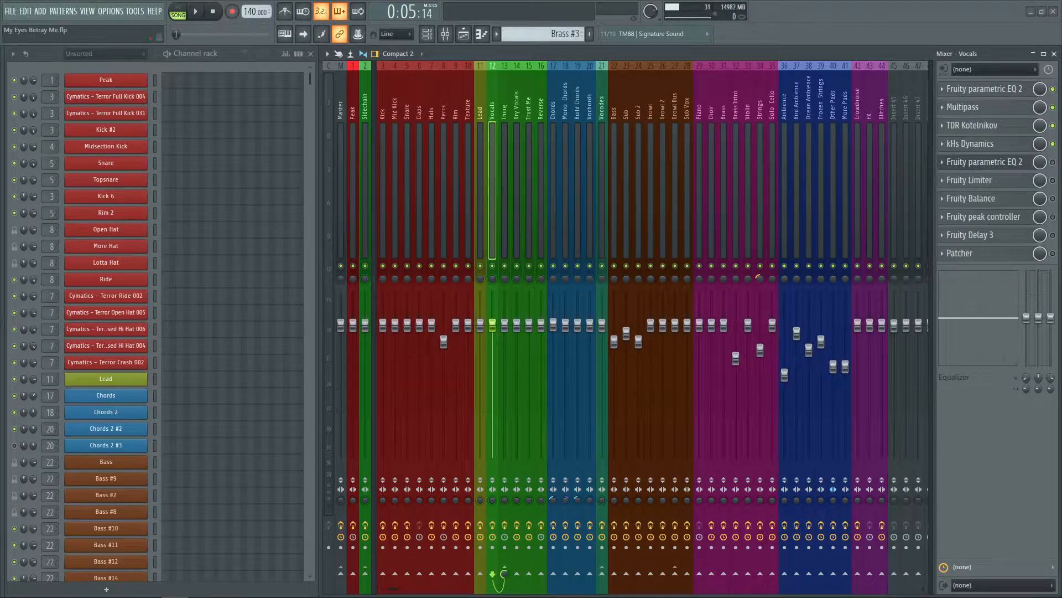
- Enable and inspect the second Fruity parametric EQ 2 and the Fruity Limiter on the Vocals track
click(984, 162)
drag(580, 266, 643, 255)
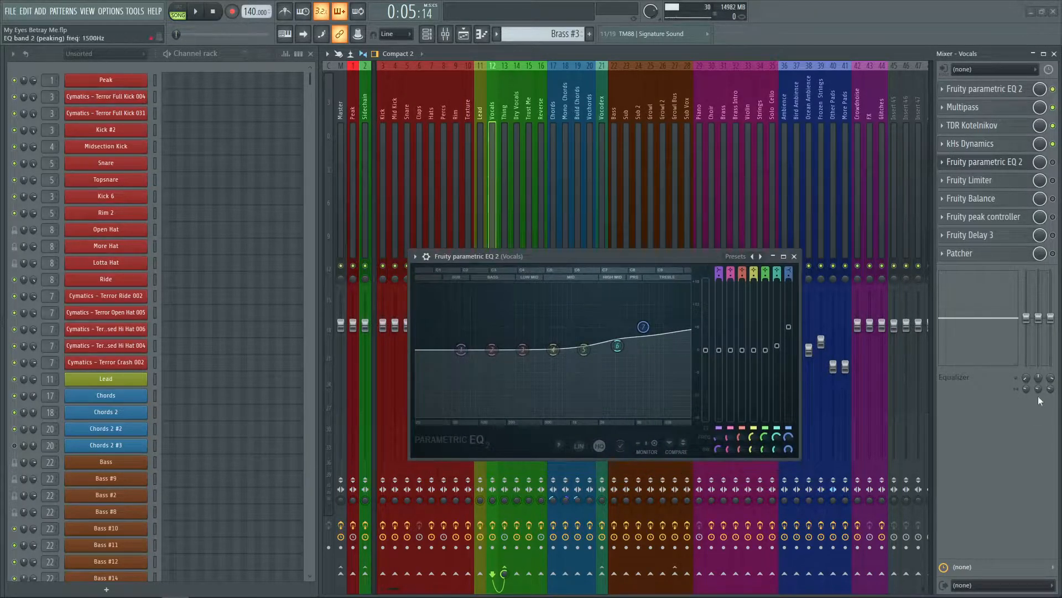
click(974, 180)
drag(542, 234, 539, 233)
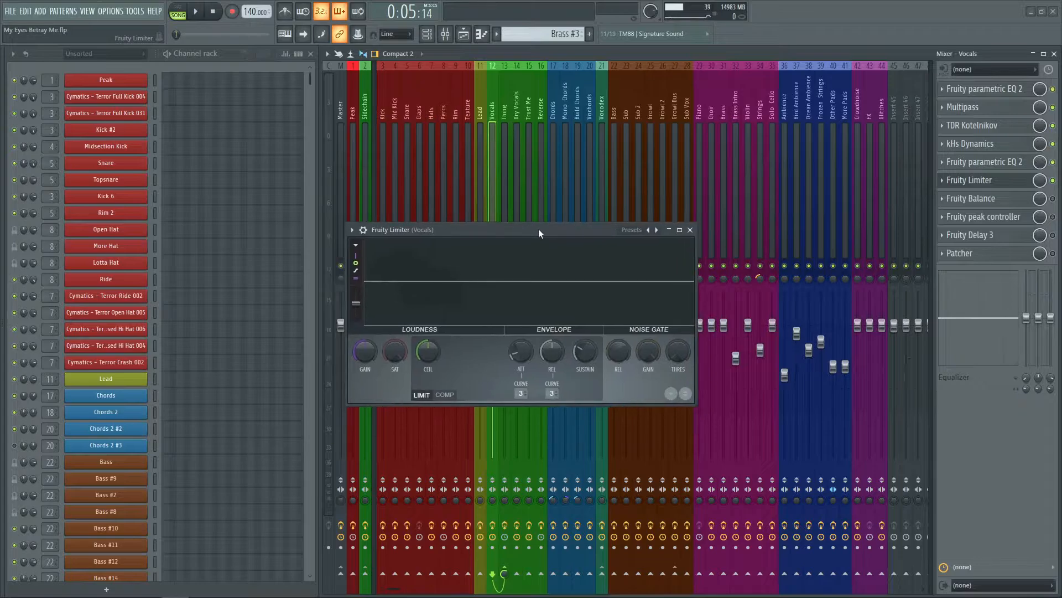
click(690, 229)
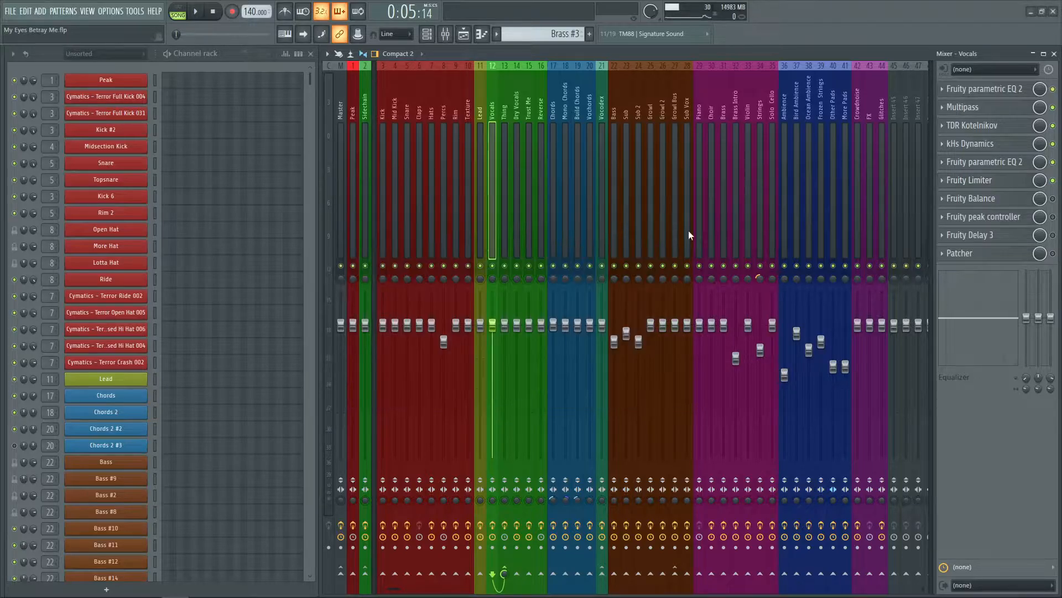
- Inspect Fruity Balance, and enable it and Fruity peak controller on the Vocals track
click(972, 198)
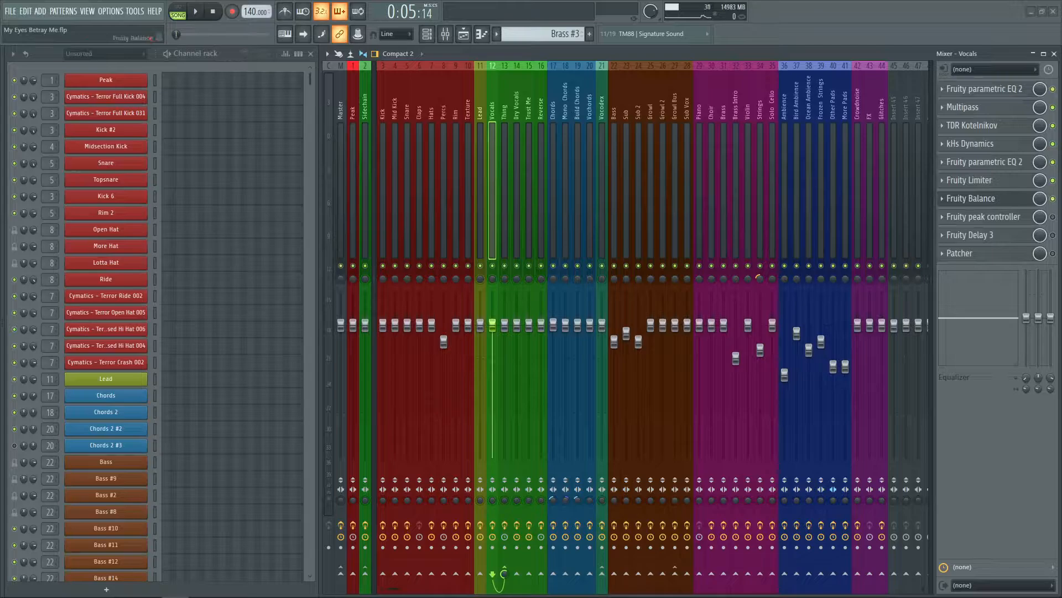
drag(568, 311, 528, 311)
click(1053, 198)
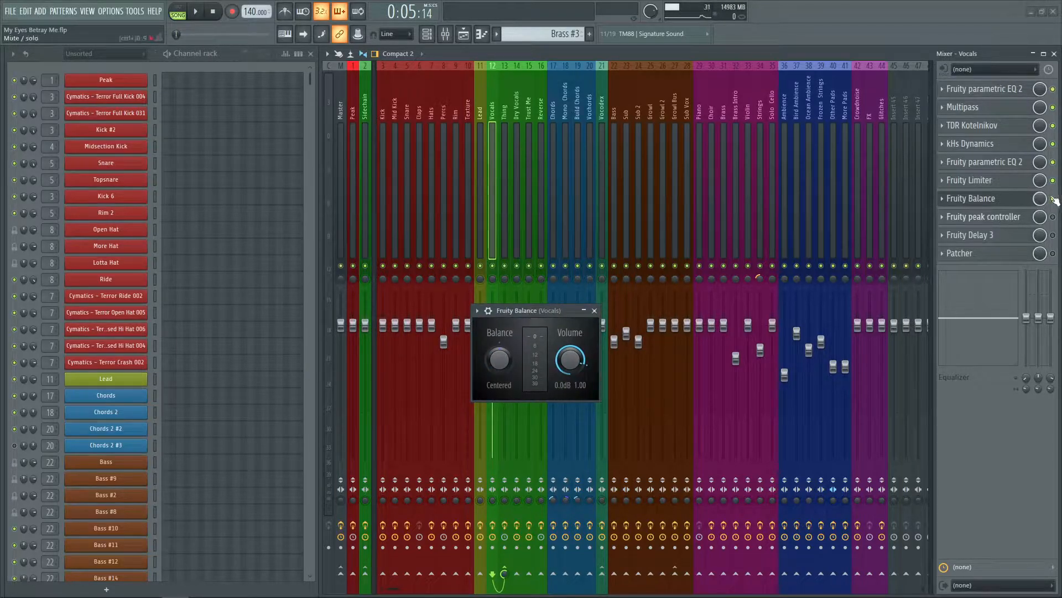
click(595, 311)
click(1052, 199)
click(1053, 217)
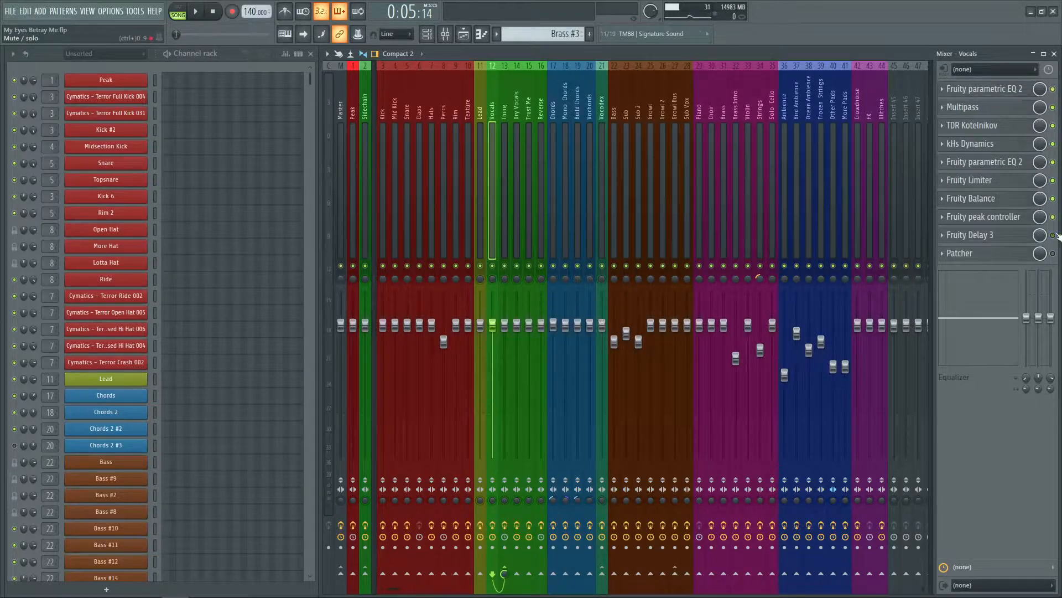
- Open Patcher's map on the Vocals track and compare the vocals played without and with Patcher enabled
click(963, 253)
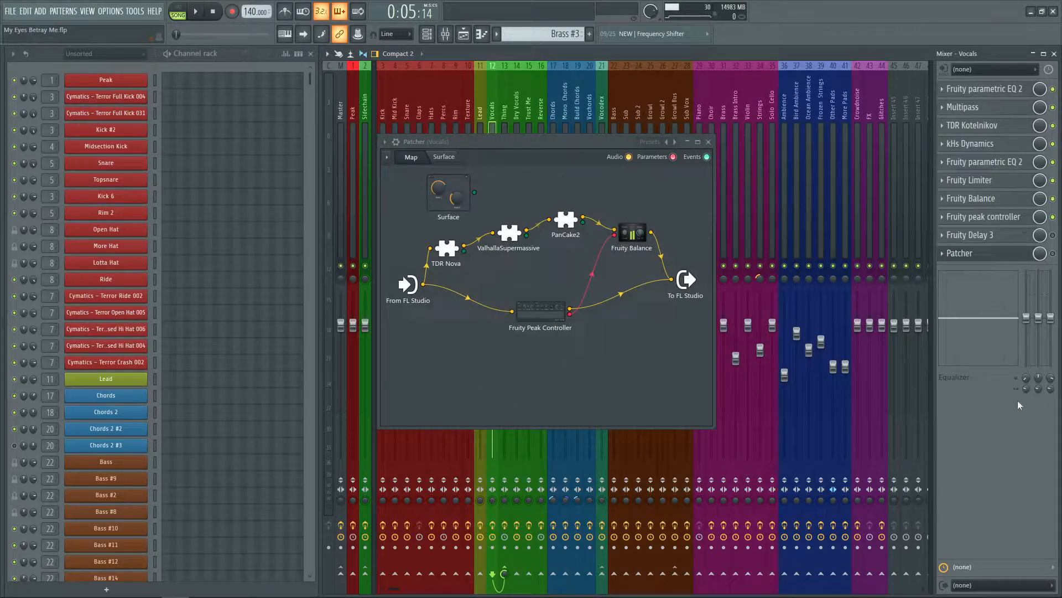
key(space)
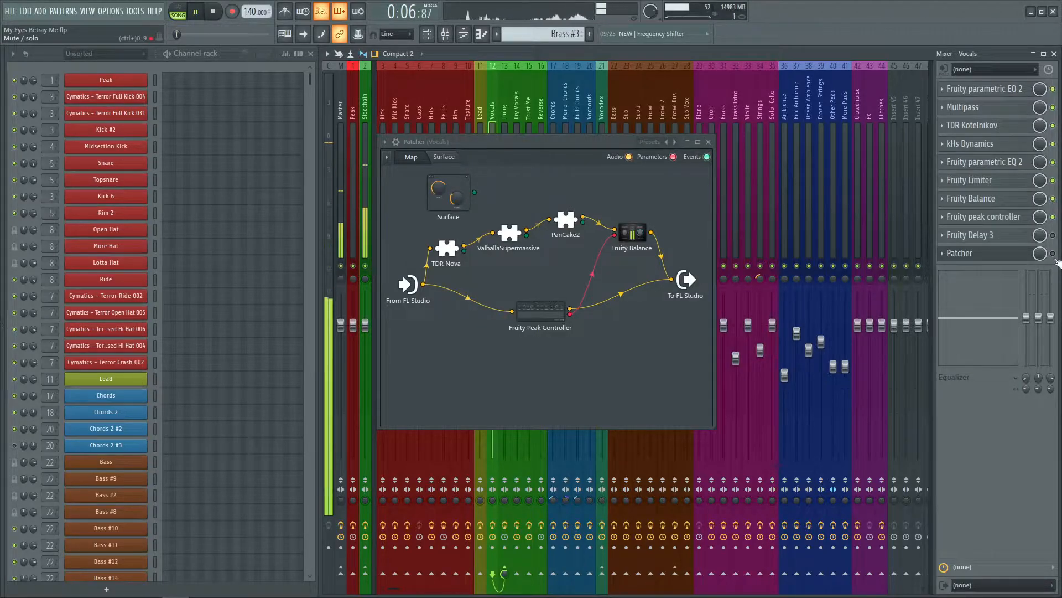
key(space)
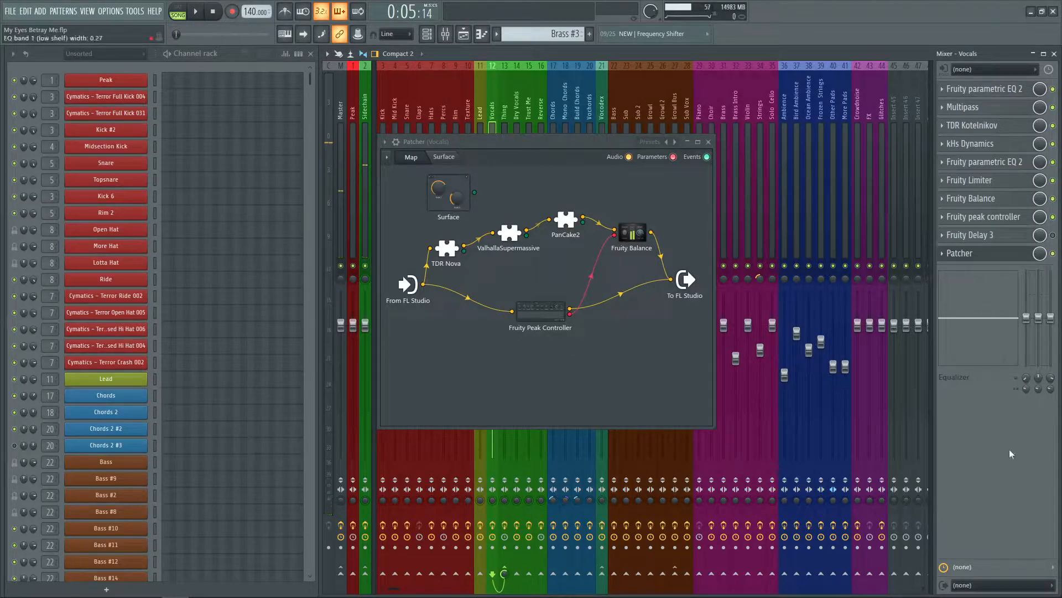
key(space)
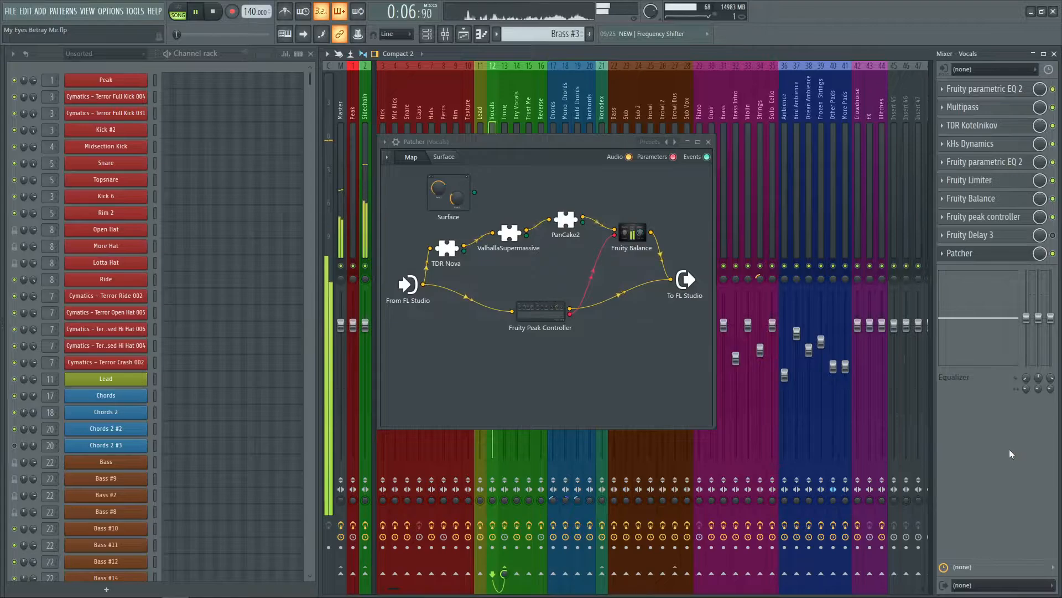
key(space)
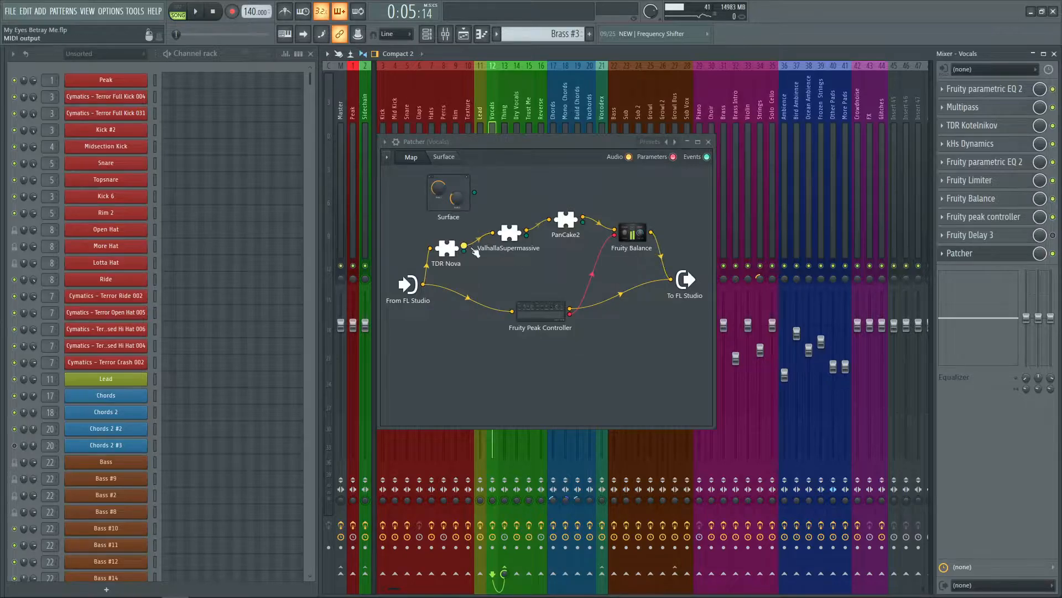
click(983, 420)
key(space)
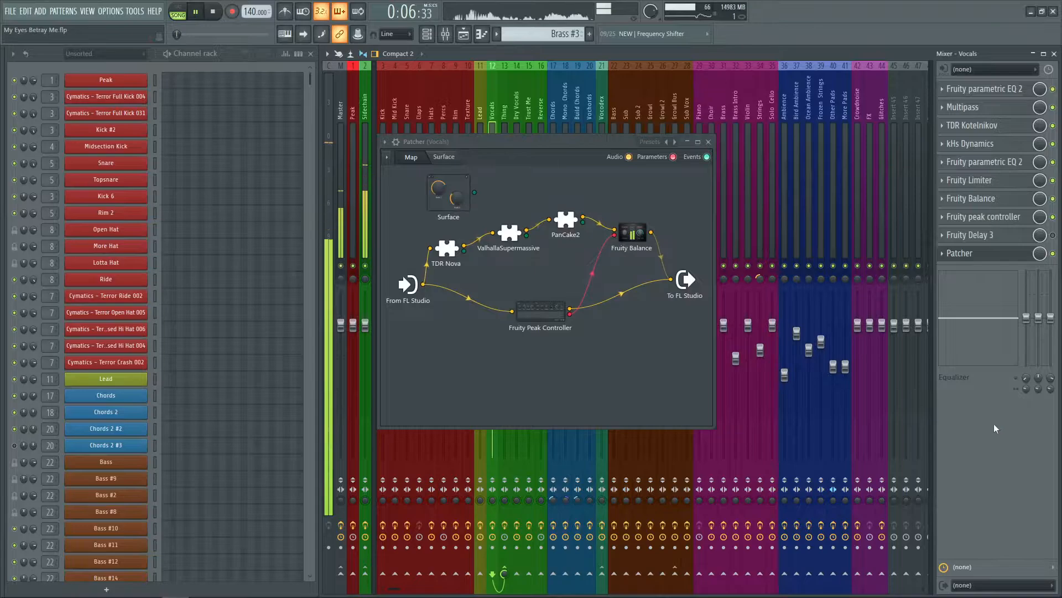
- Play the vocals through Patcher's effected path alone, with the dry link from Fruity Peak Controller to the output muted
key(space)
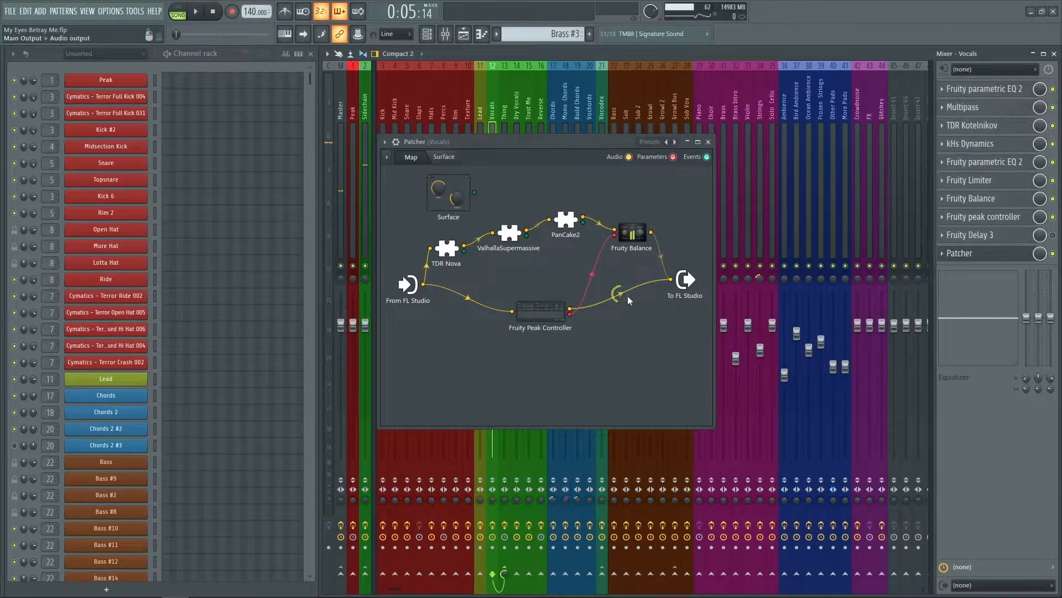
key(space)
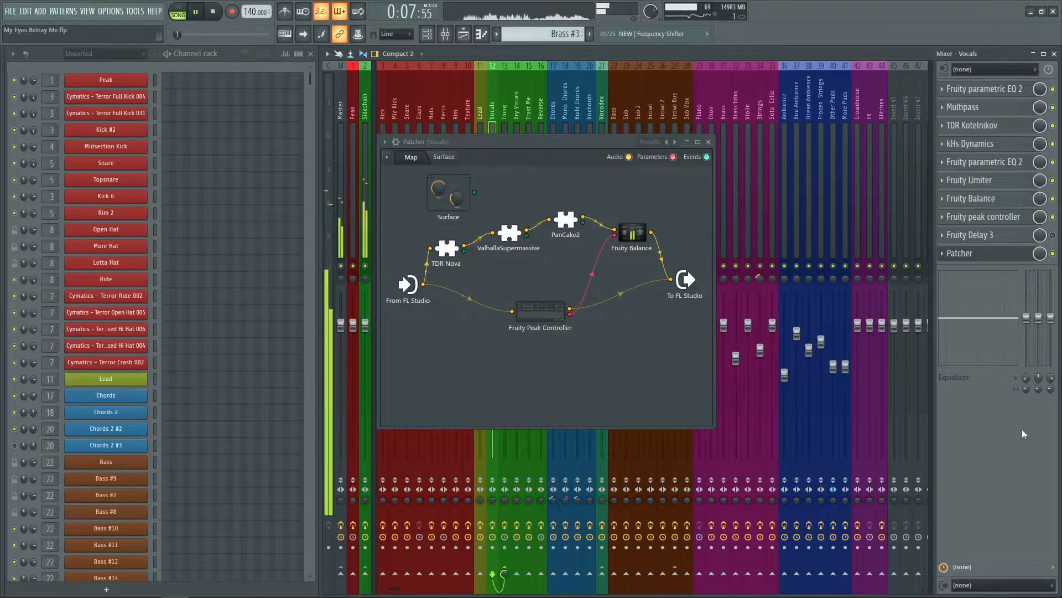
key(space)
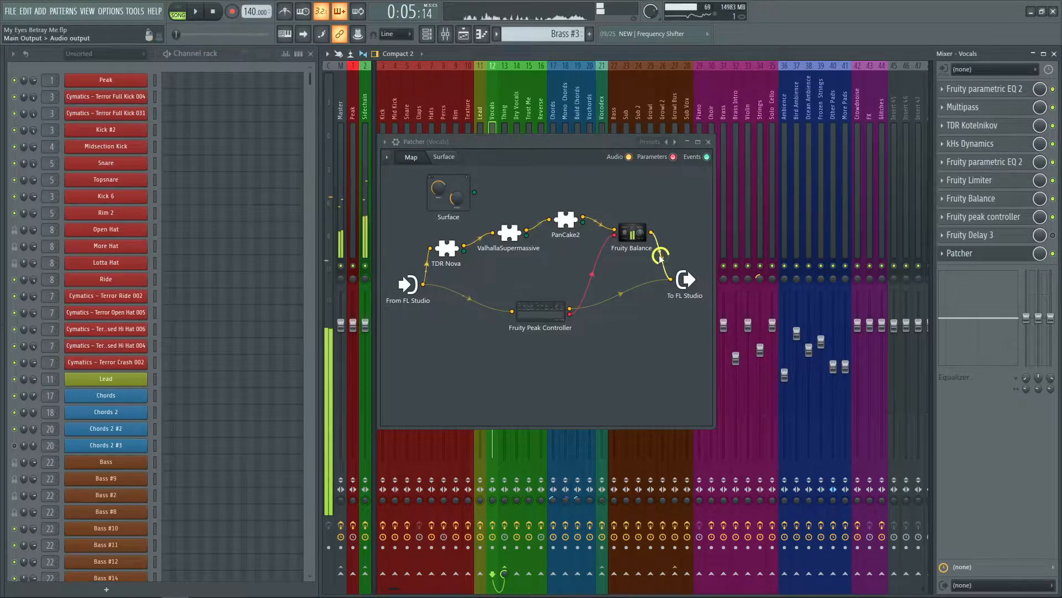
- Open TDR Nova from Patcher's map, set its dry mix to 100%, and move its window clear of the map
double_click(449, 251)
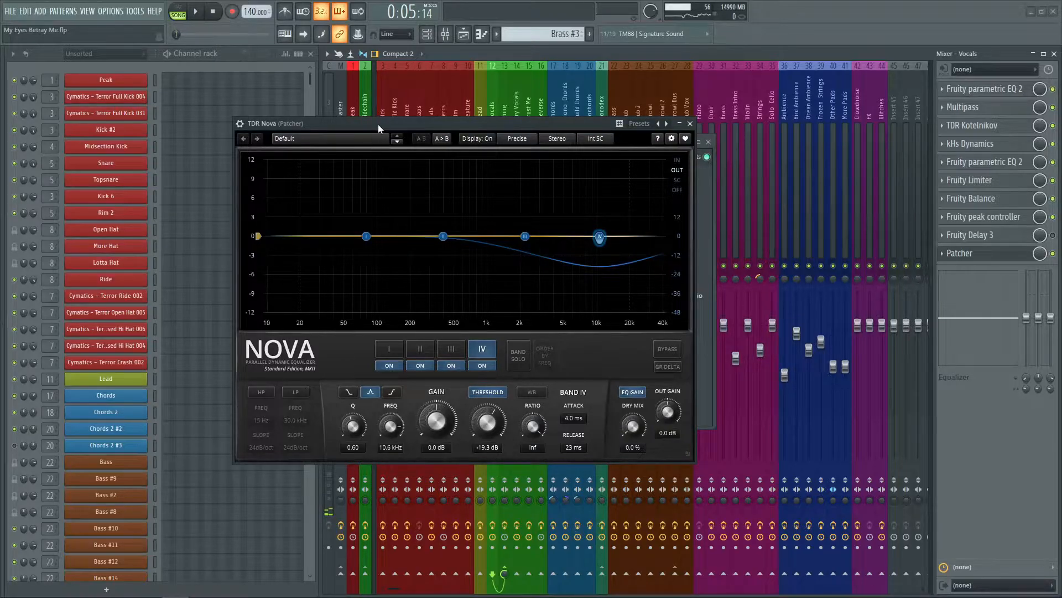
drag(378, 128, 416, 139)
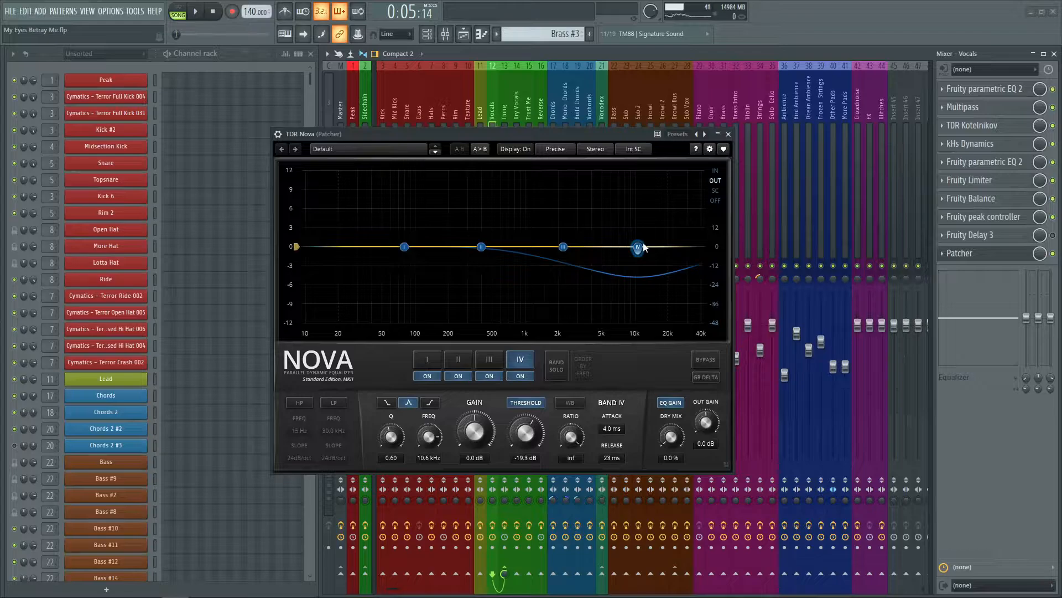
drag(533, 135, 529, 197)
drag(666, 498, 659, 376)
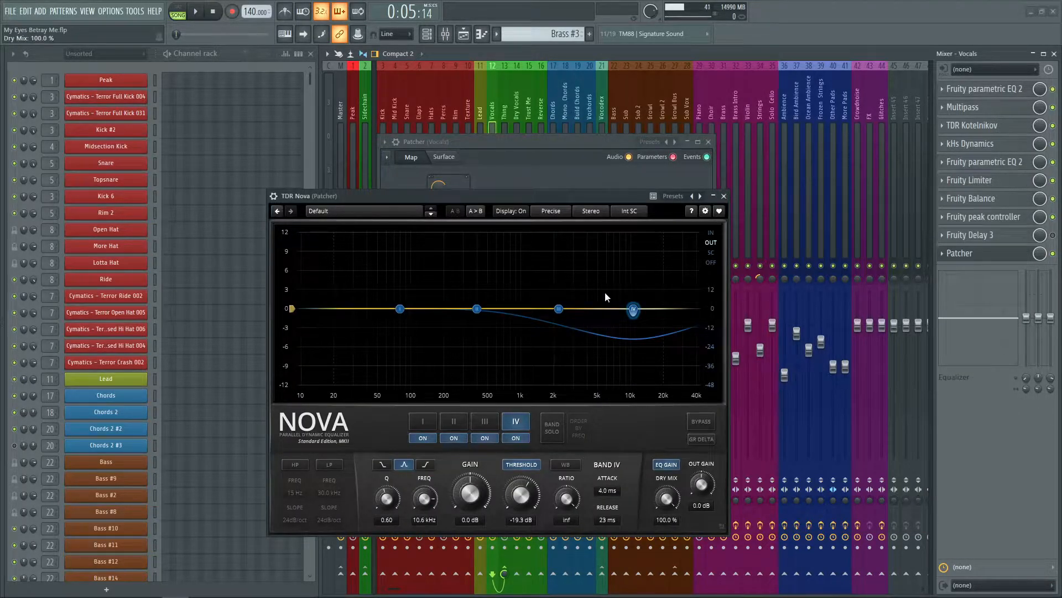
drag(510, 197, 550, 349)
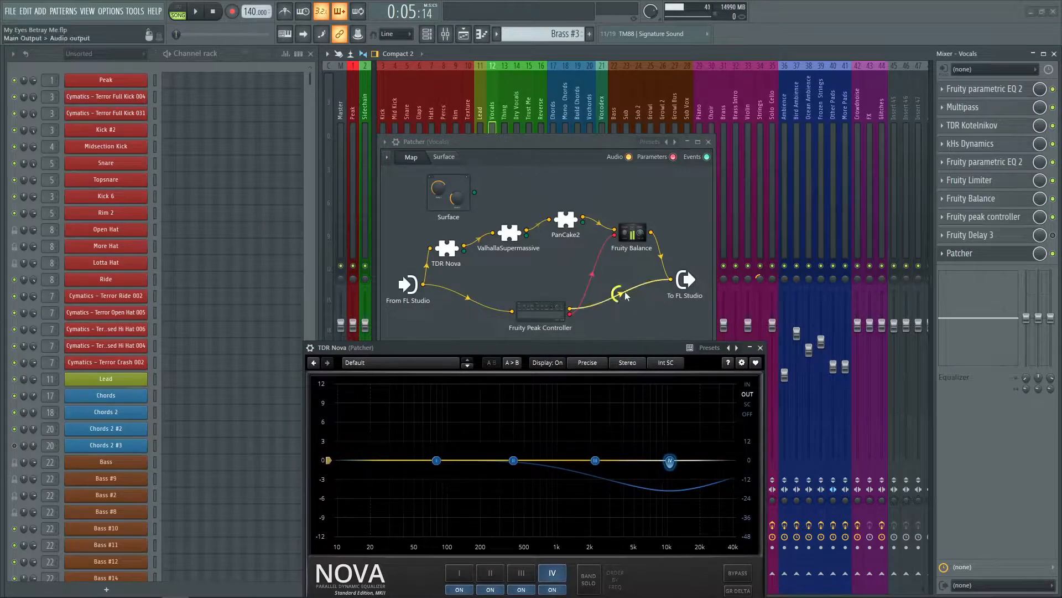
- Mute the dry link from Fruity Peak Controller to the output and play the vocals while watching TDR Nova
click(626, 291)
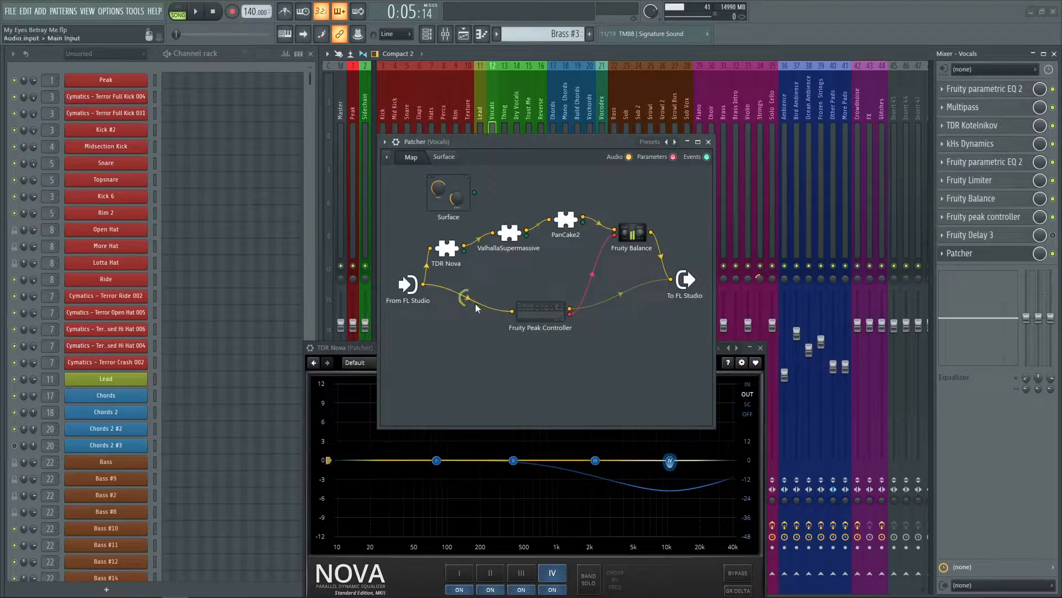
drag(347, 348, 417, 233)
key(space)
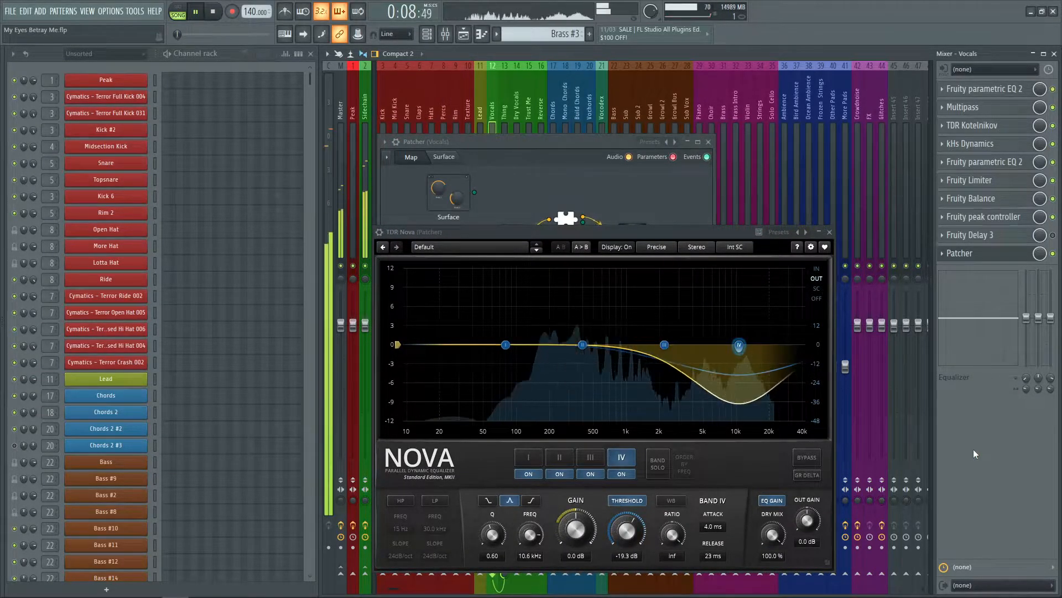
key(space)
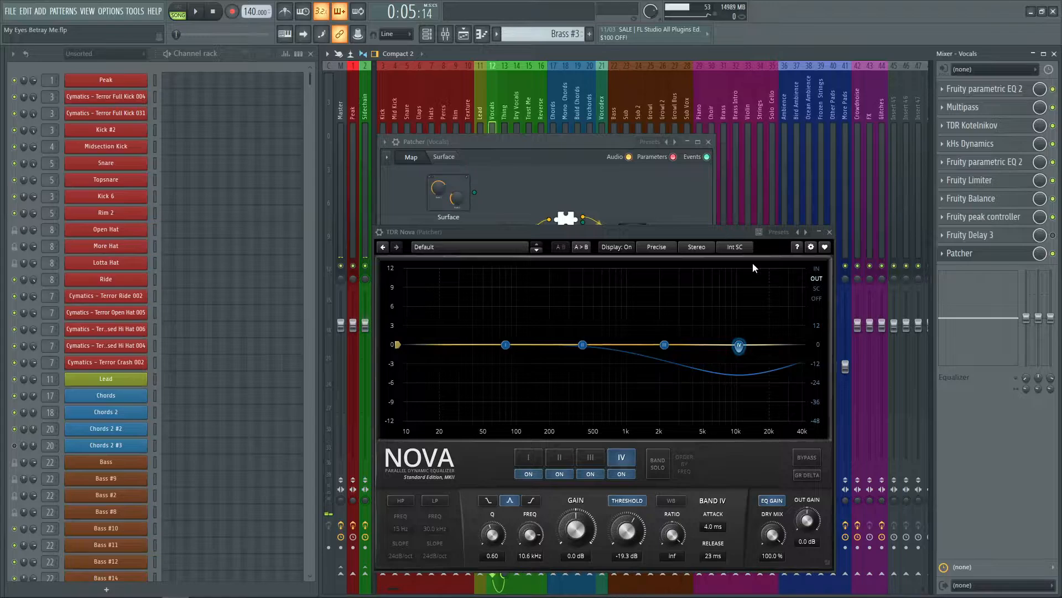
key(space)
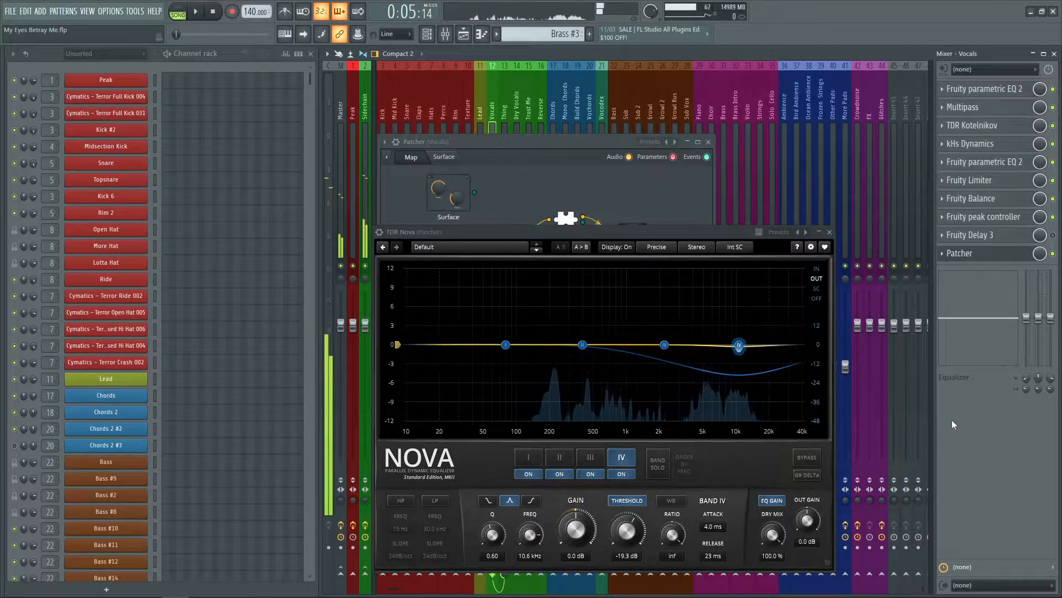
- Set TDR Nova's dry mix to 0%, play the vocals with its high-frequency reduction applied, and close it
drag(773, 533, 779, 564)
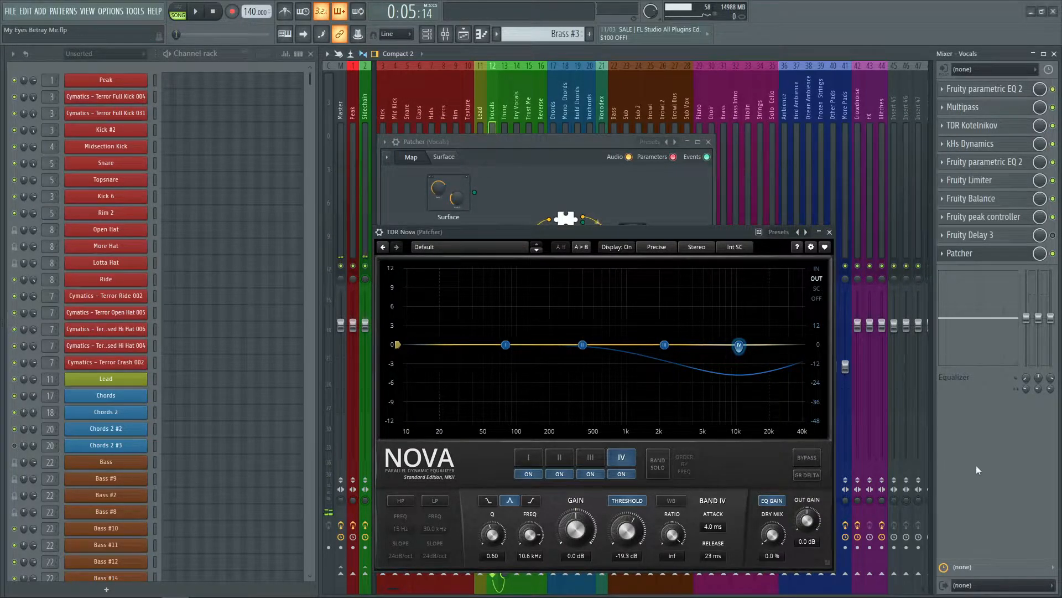
key(space)
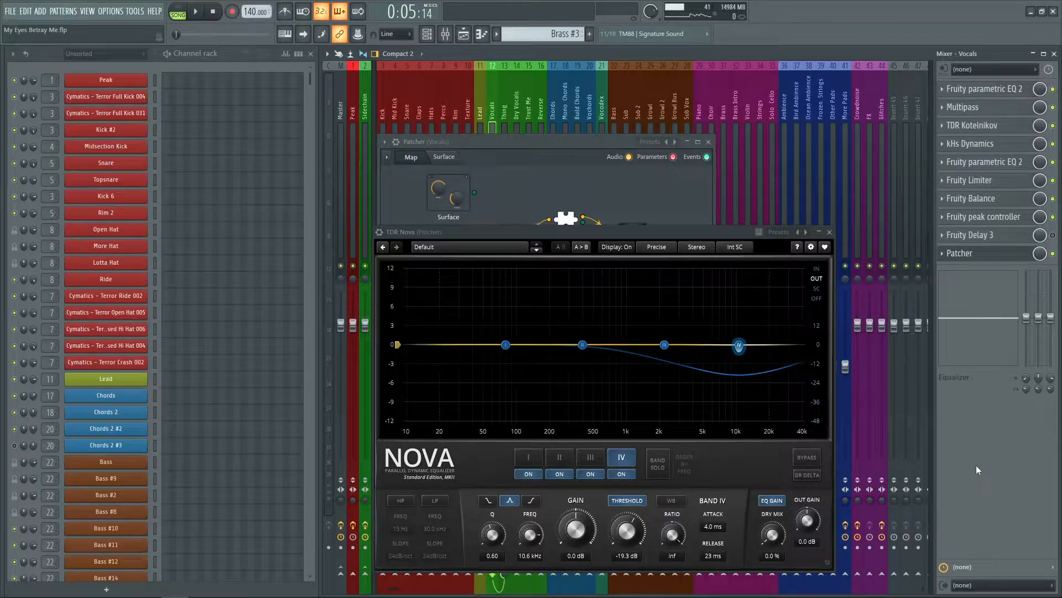
drag(651, 230, 619, 171)
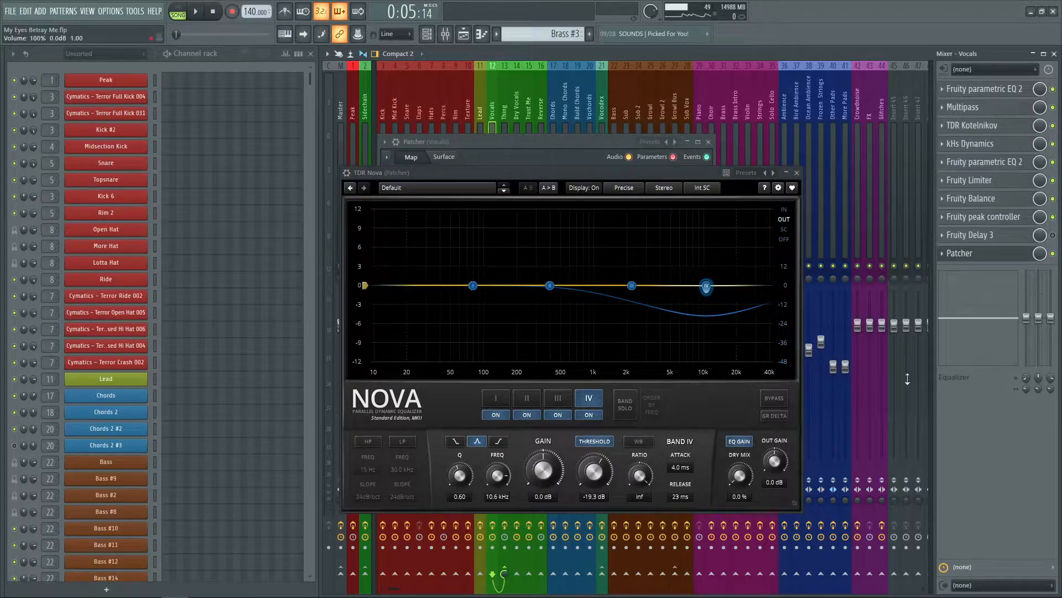
key(space)
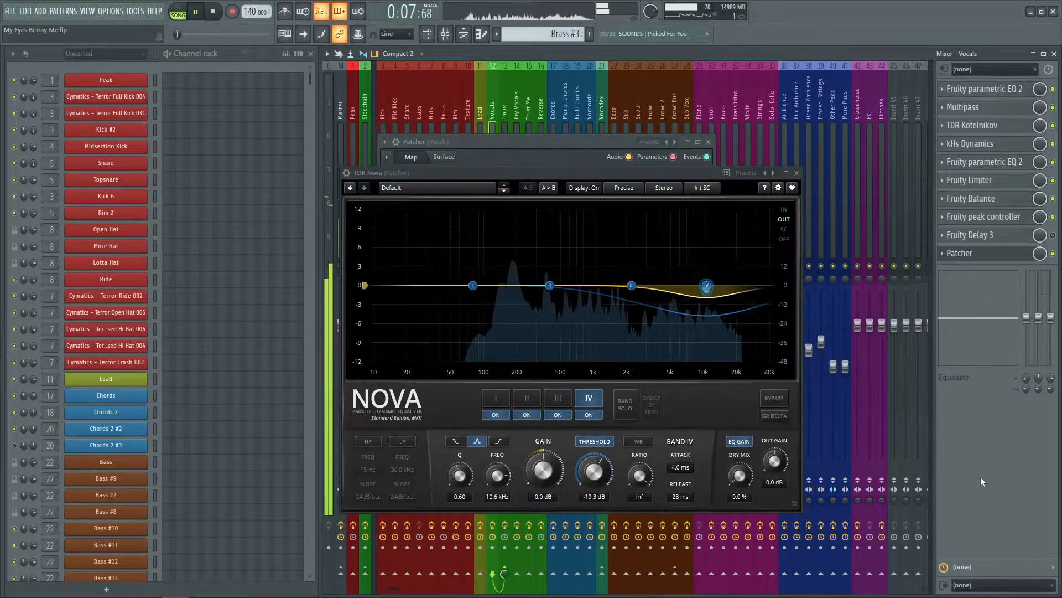
key(space)
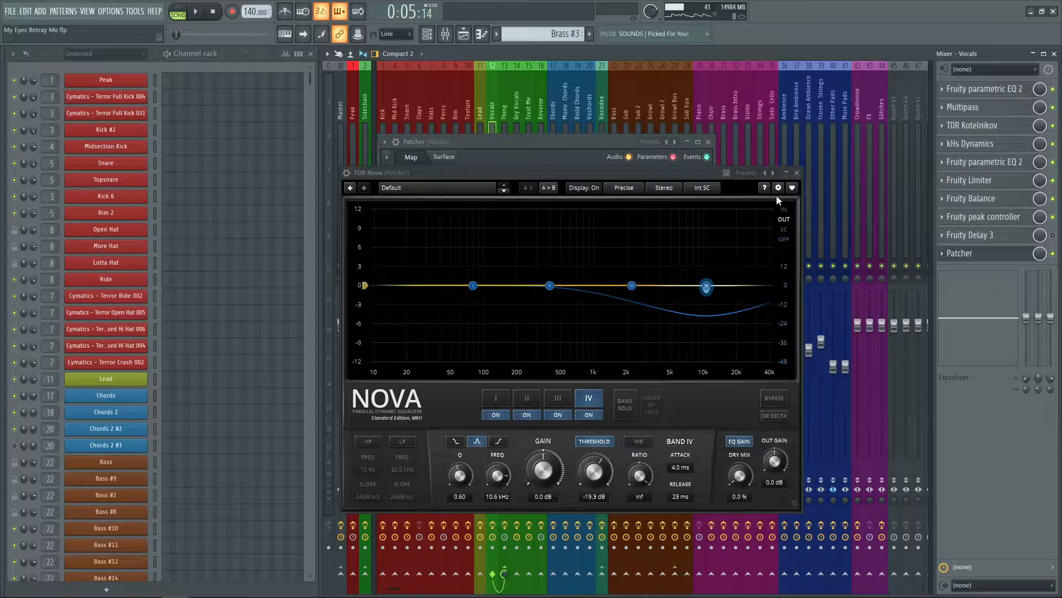
click(796, 173)
- Open ValhallaSupermassive from Patcher's map and reduce its delay to 175.2 ms
double_click(509, 232)
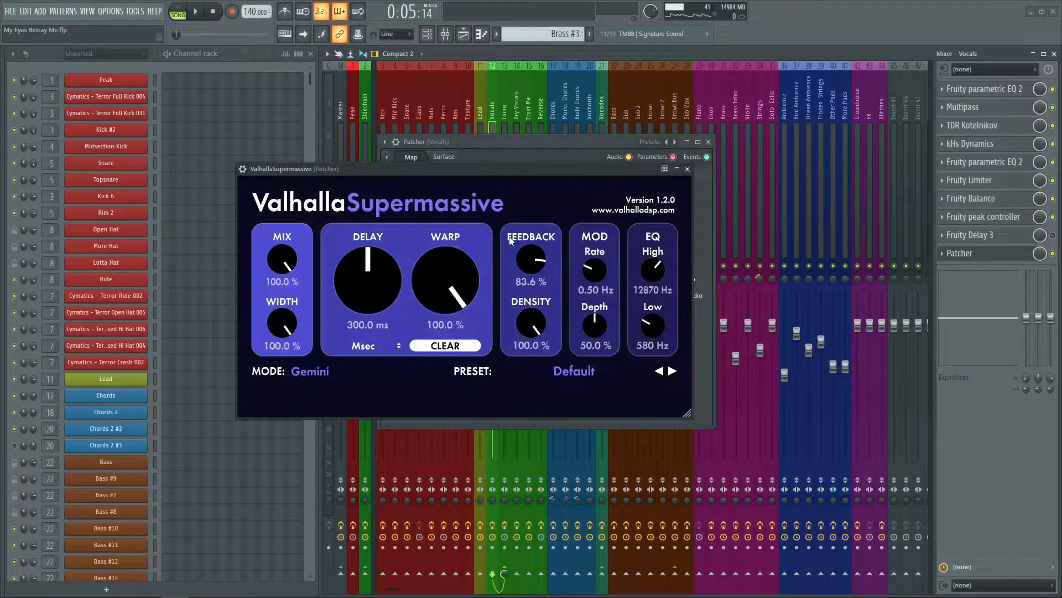
drag(372, 267, 362, 287)
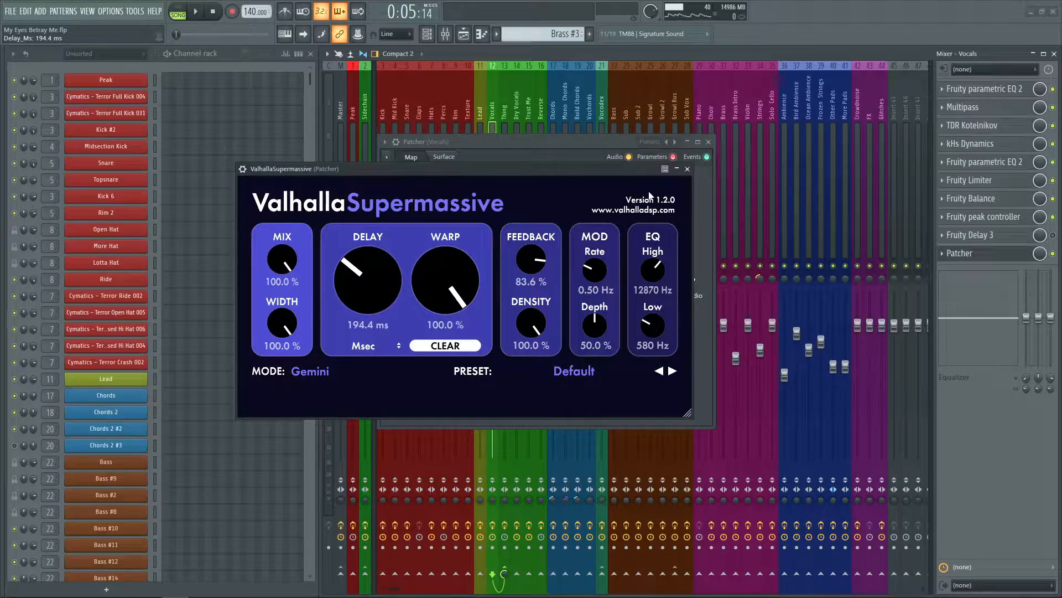
drag(370, 266, 368, 269)
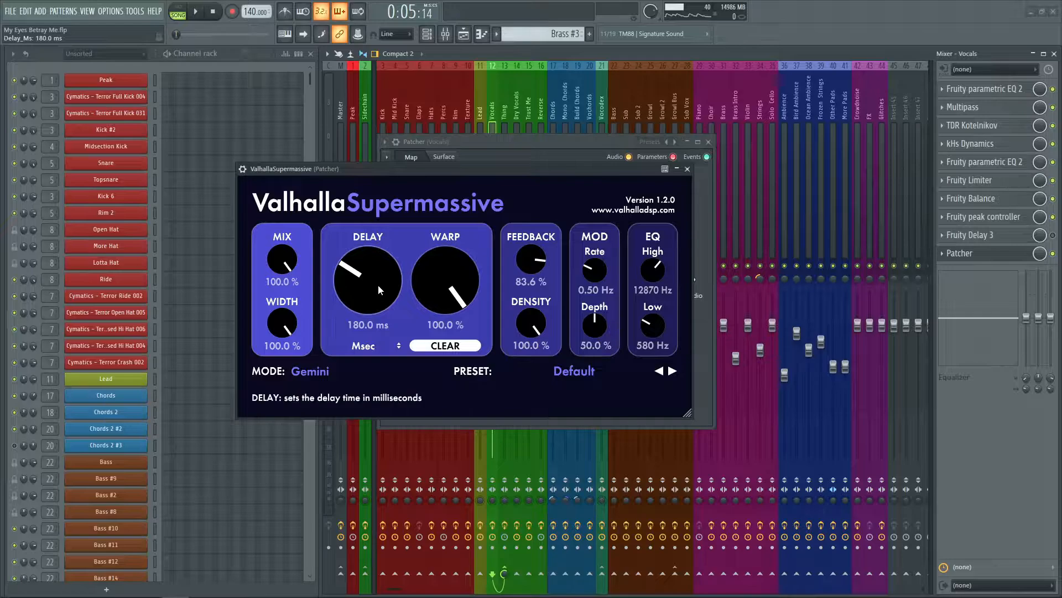
drag(380, 284, 375, 272)
scroll(356, 298, down, 1)
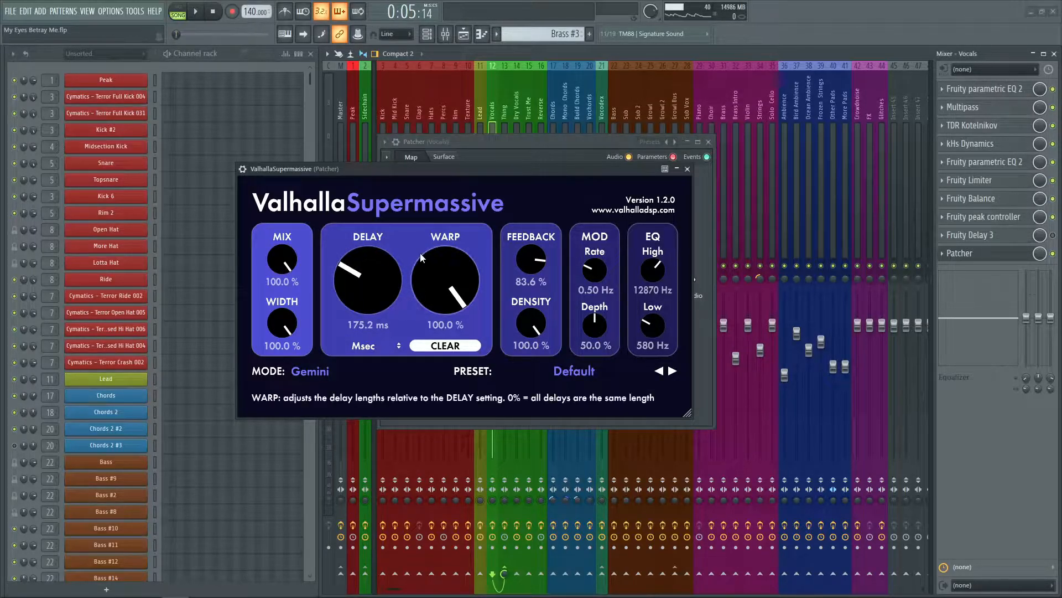
click(689, 170)
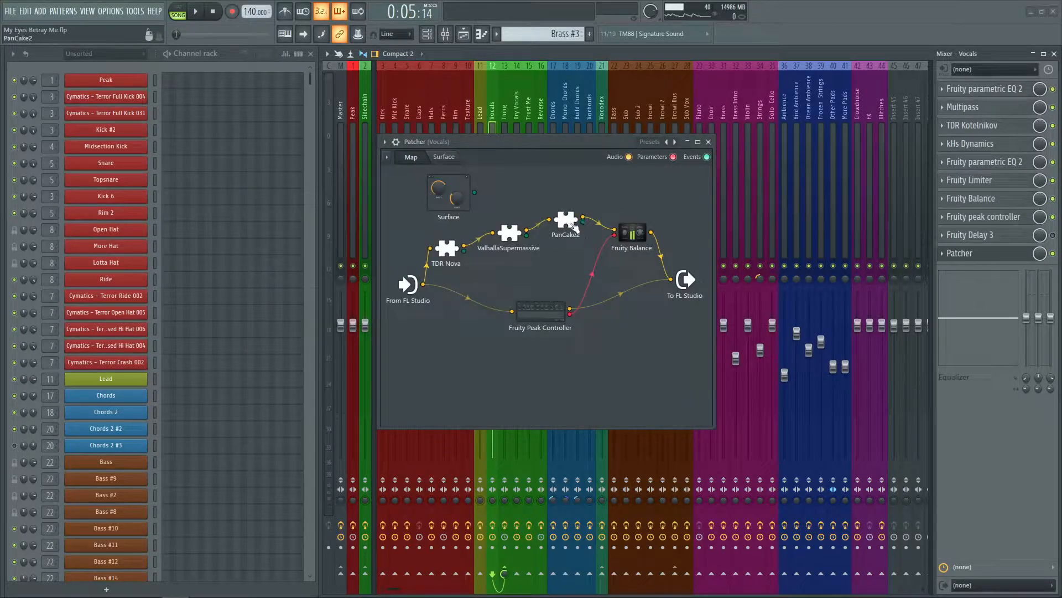
- Inspect PanCake2's panning curve and mix in Patcher, and play the vocals through the effected path
click(574, 224)
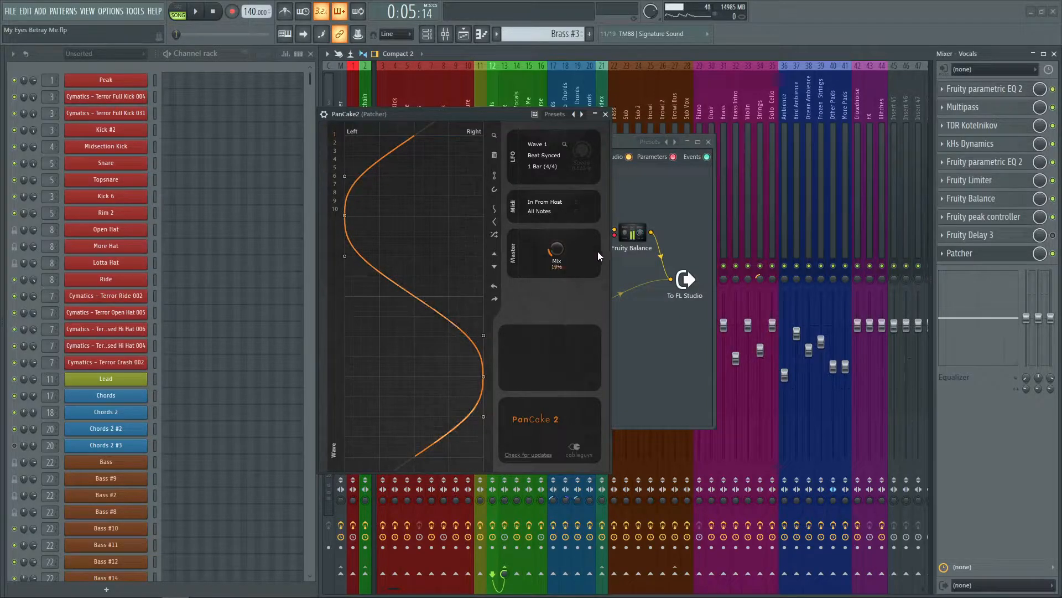
click(606, 114)
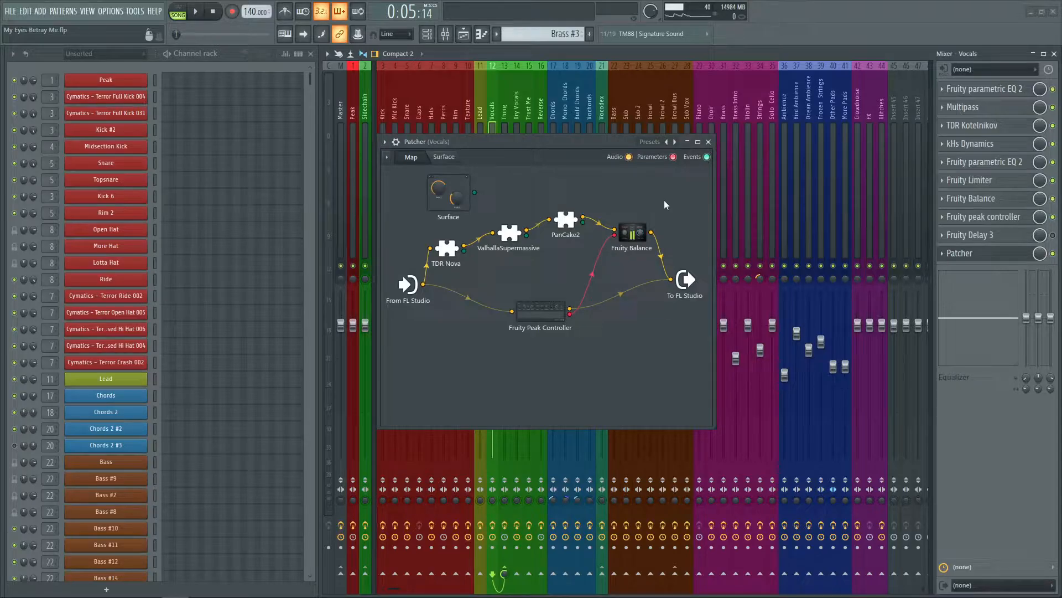
click(1019, 451)
key(space)
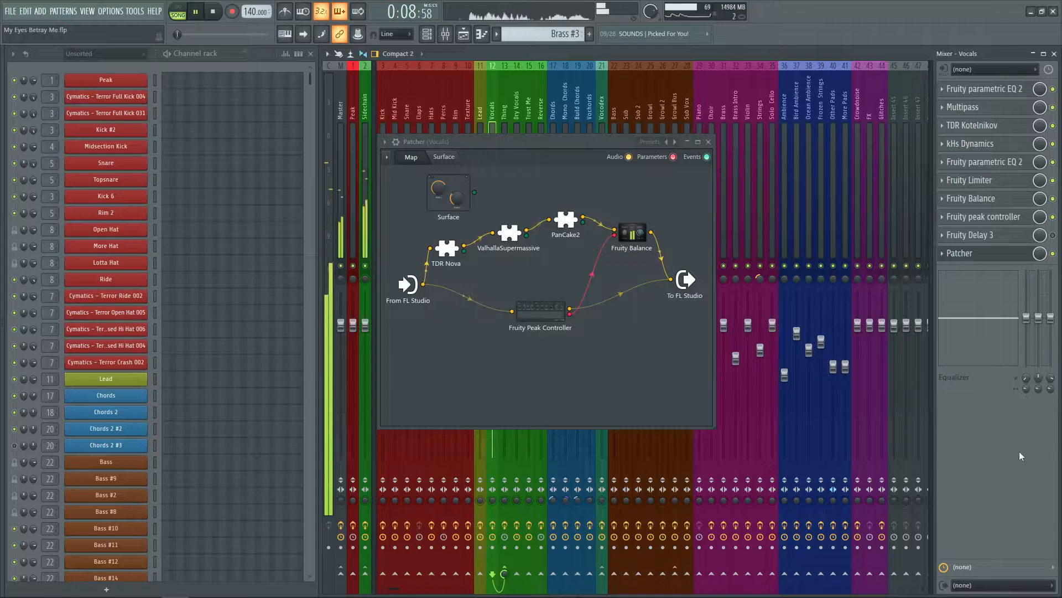
key(space)
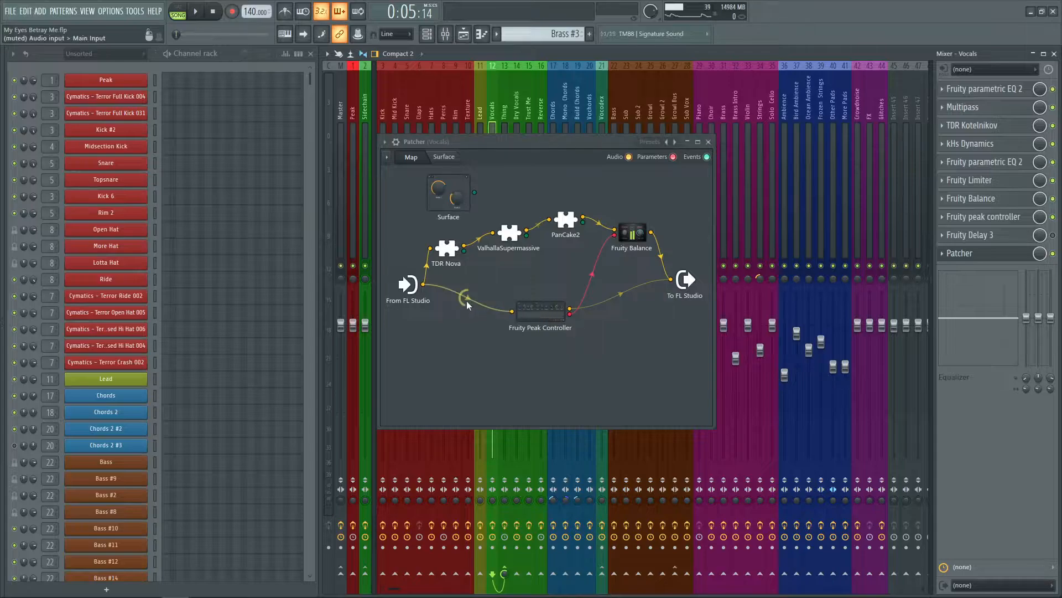
- Inspect Fruity Peak Controller in Patcher, and play the vocals with PanCake2 routed straight to the output, bypassing Fruity Balance
double_click(544, 315)
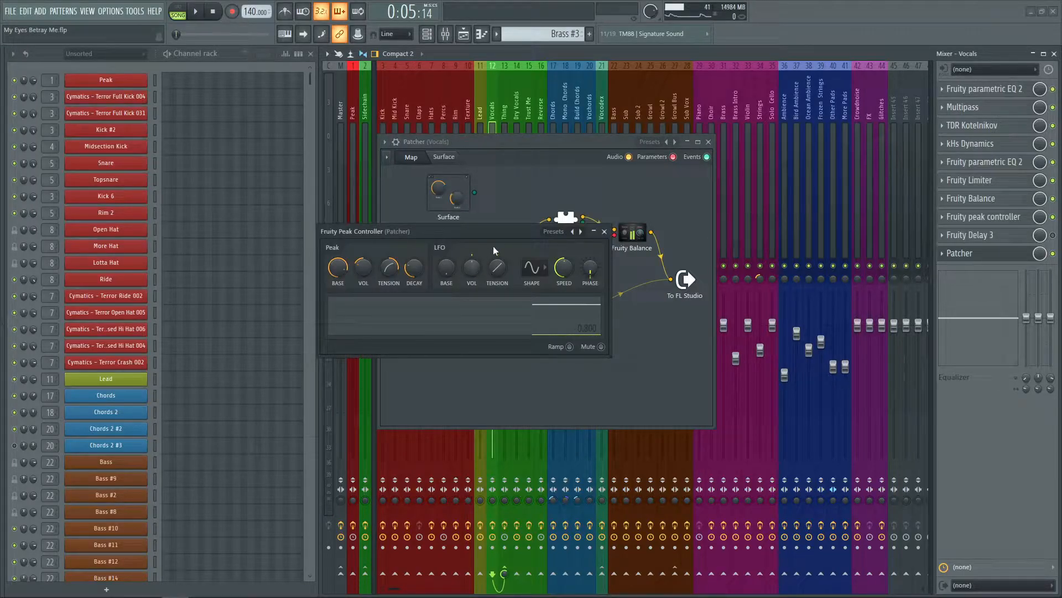
click(604, 231)
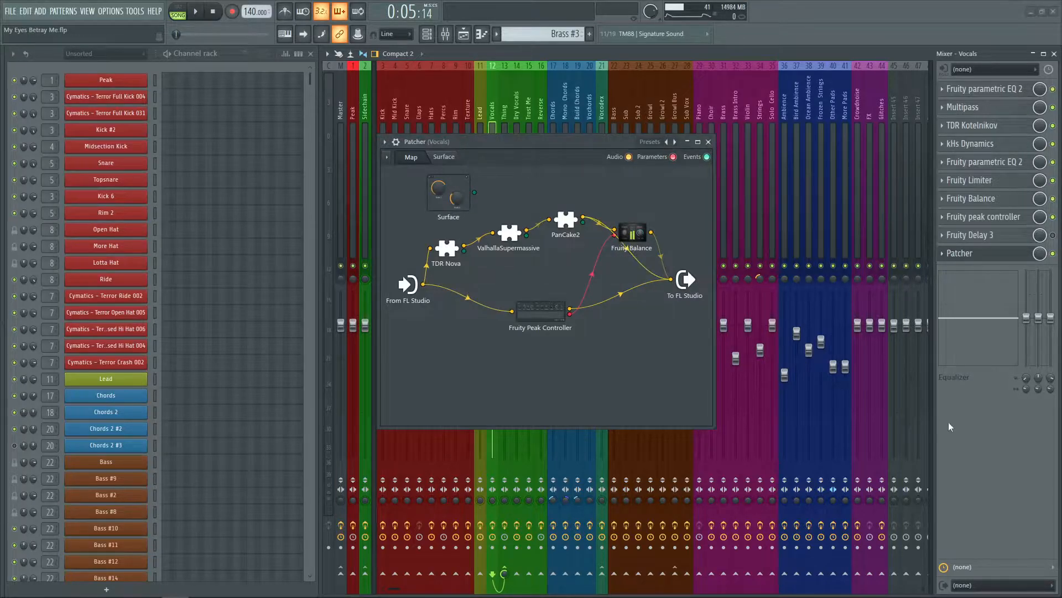
key(space)
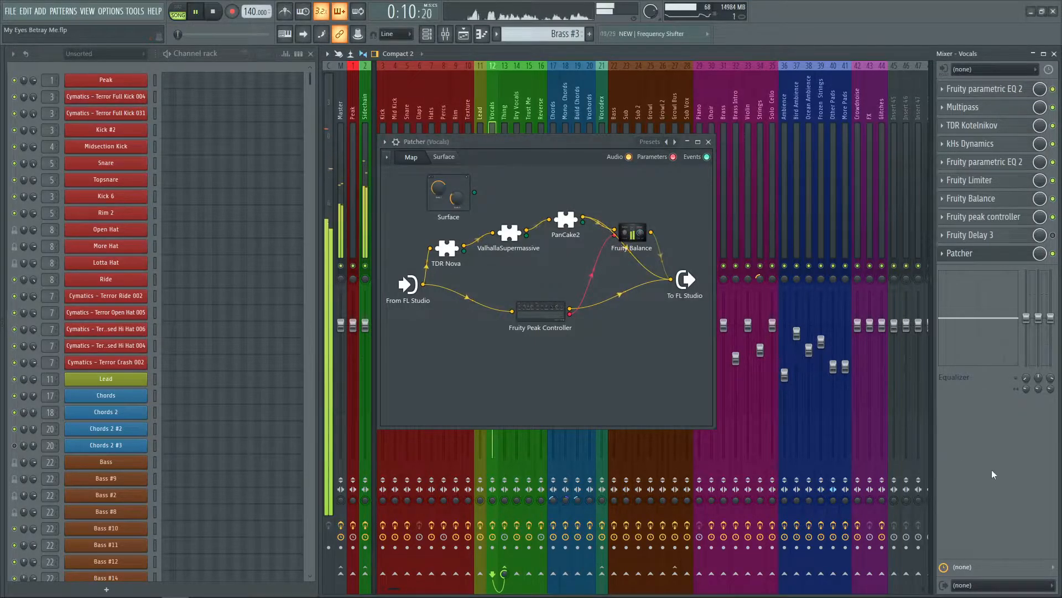
key(space)
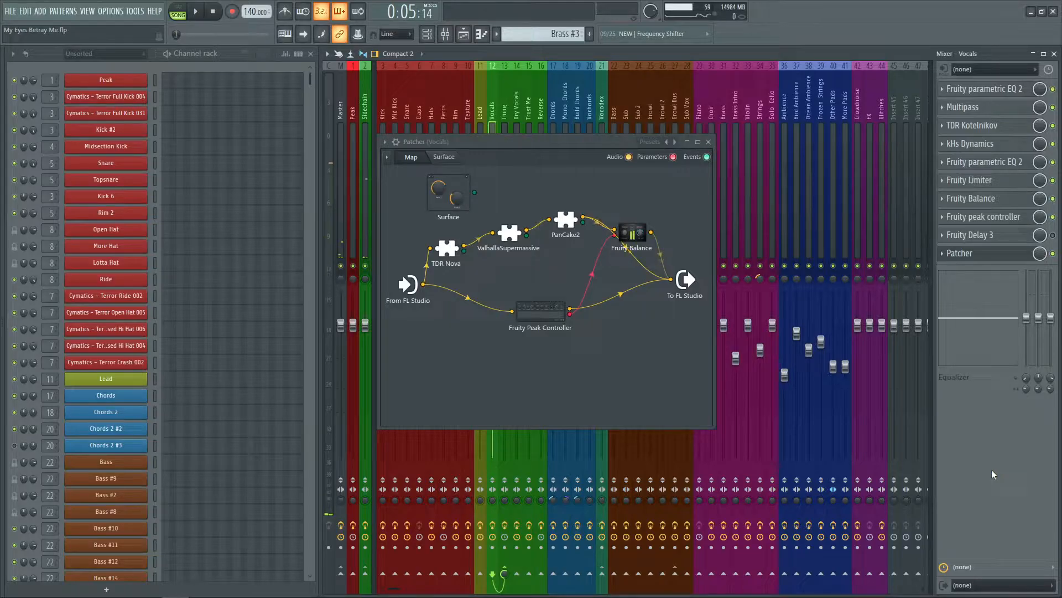
key(space)
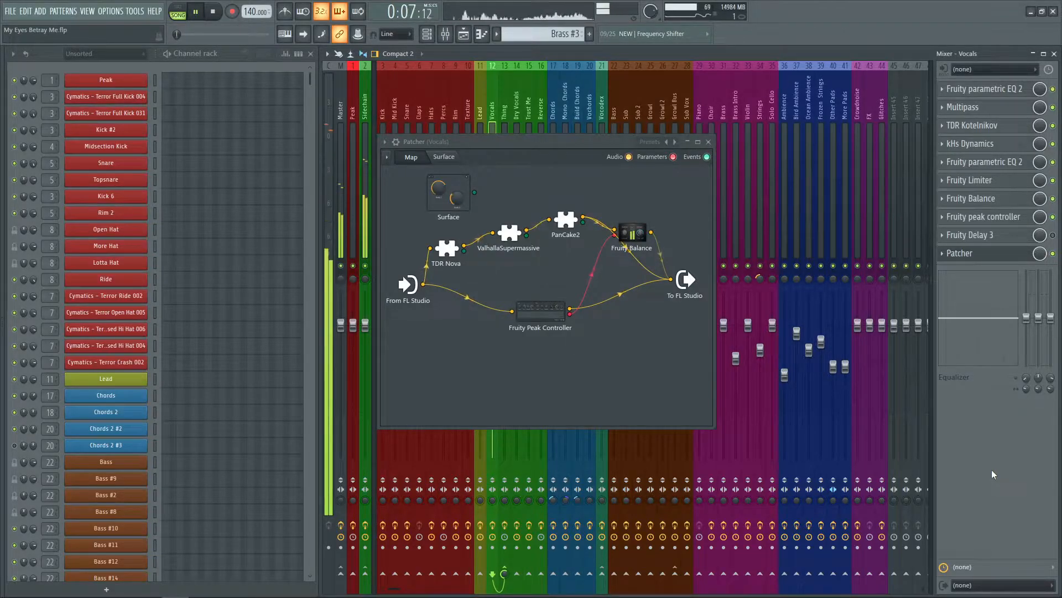
key(space)
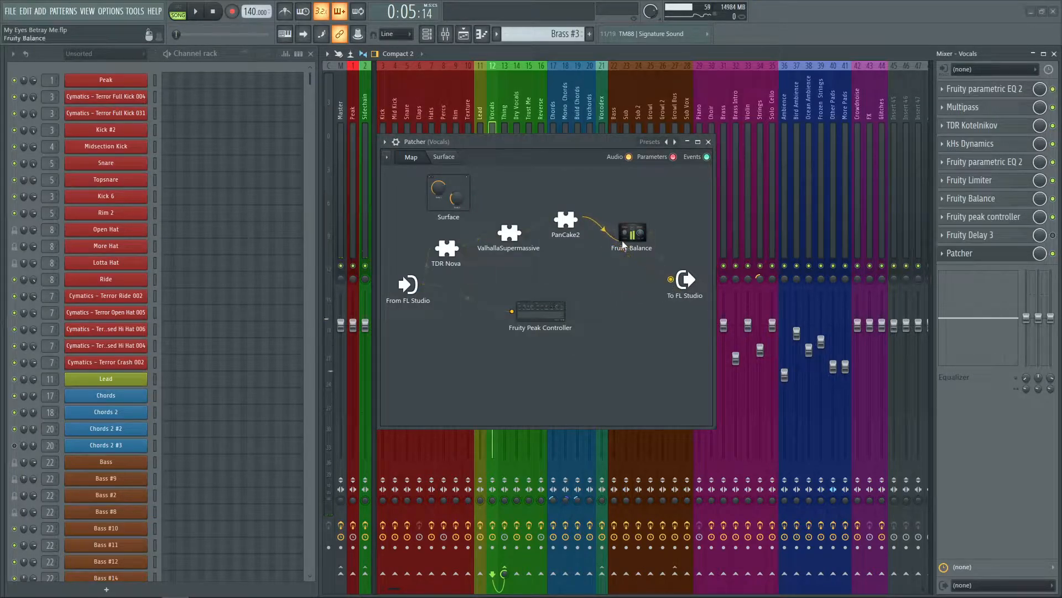
- Restore Patcher's routing through Fruity Balance, review Fruity Peak Controller, and play the vocals with the dry and effected paths combined
drag(576, 315, 671, 278)
click(544, 313)
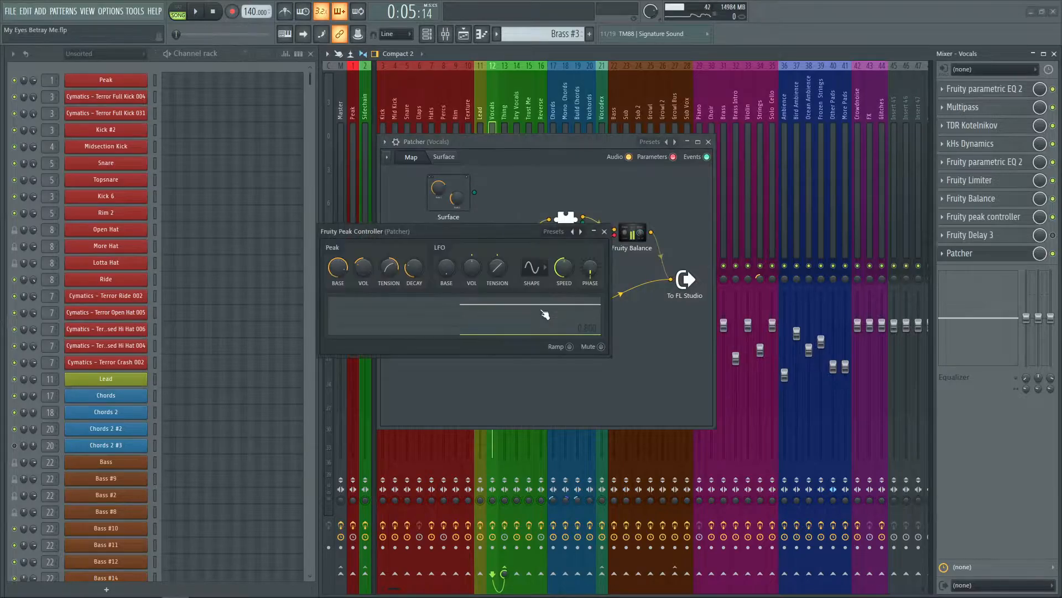
click(605, 231)
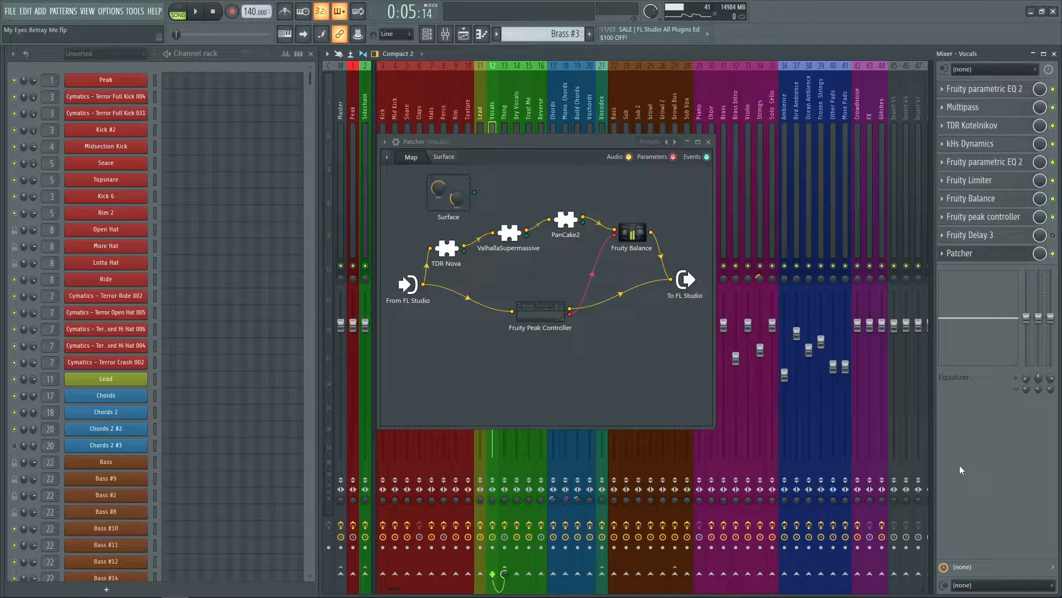
key(space)
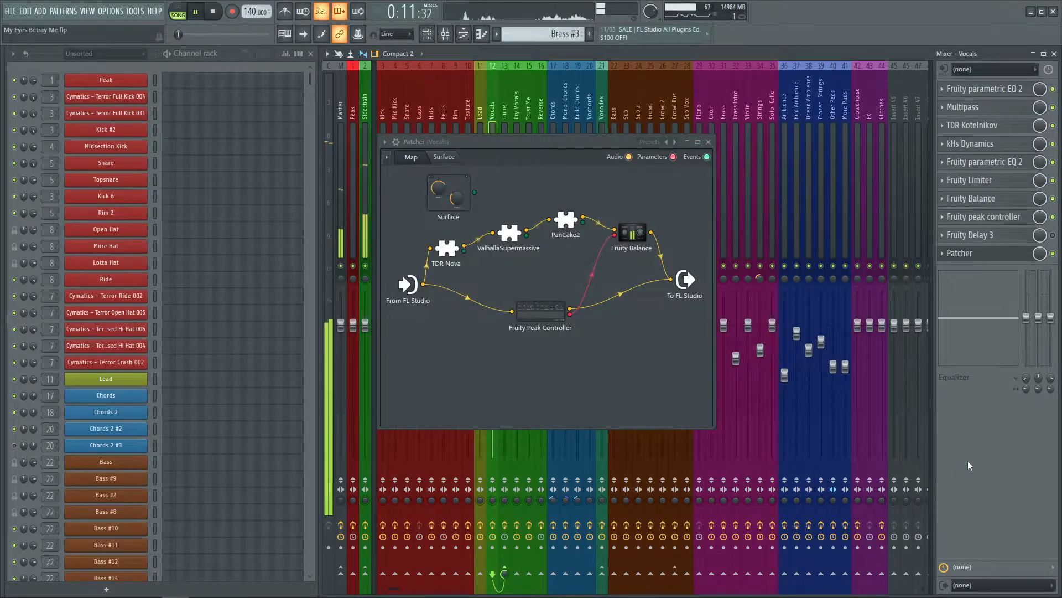
key(space)
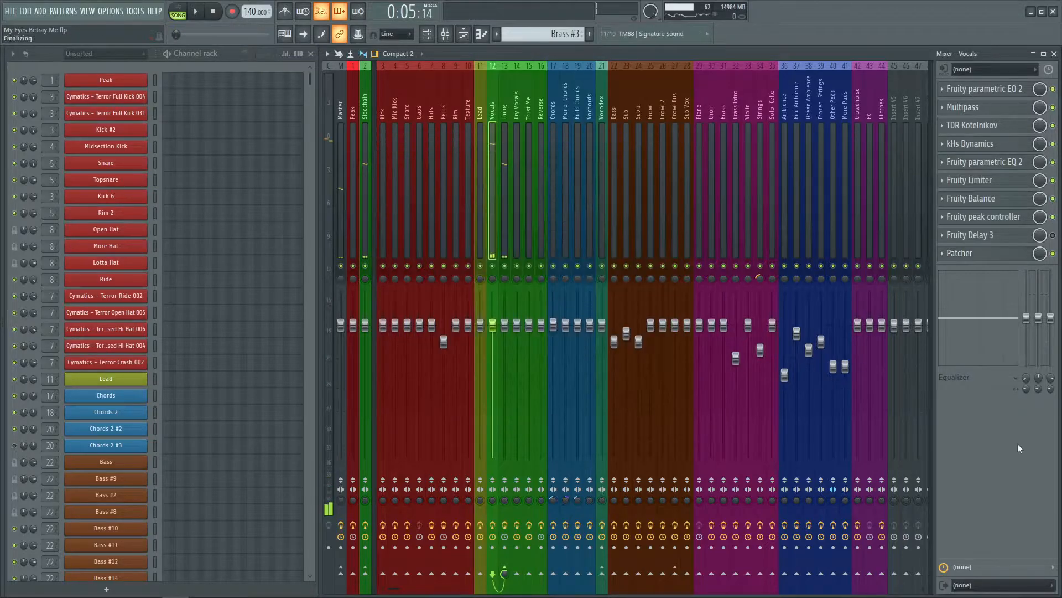
- Review Patcher's map on the Vocals mixer track, and inspect Fruity parametric EQ 2 on the Thing track
click(980, 254)
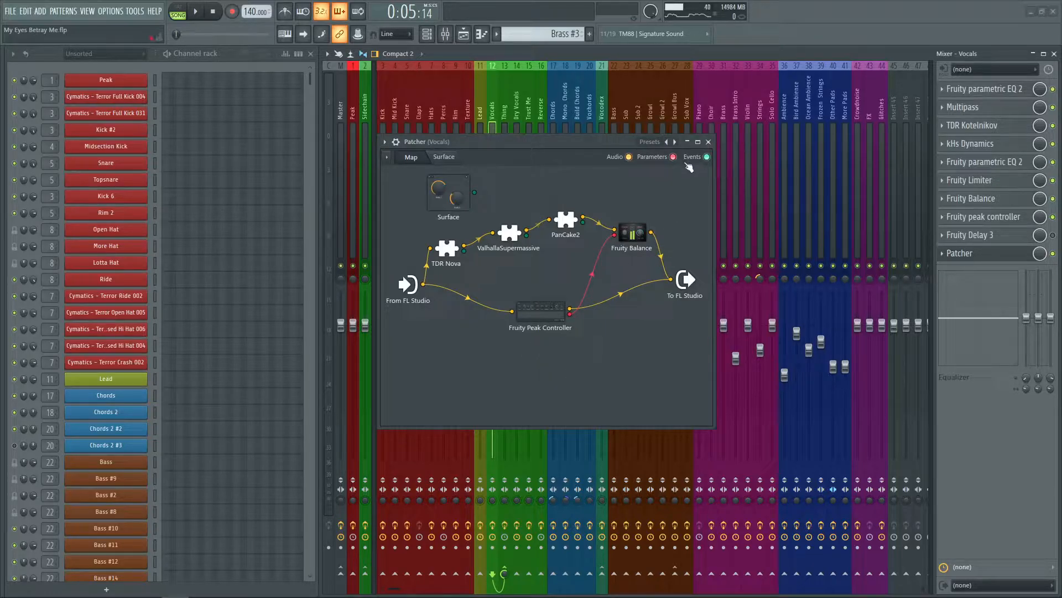
click(708, 142)
click(499, 128)
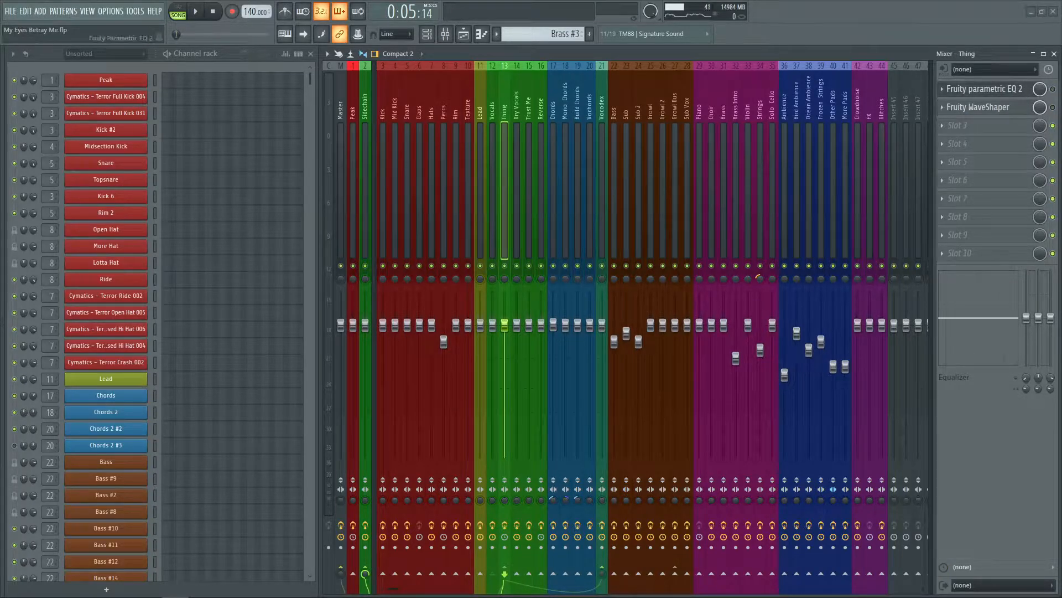
click(984, 89)
drag(600, 203, 758, 231)
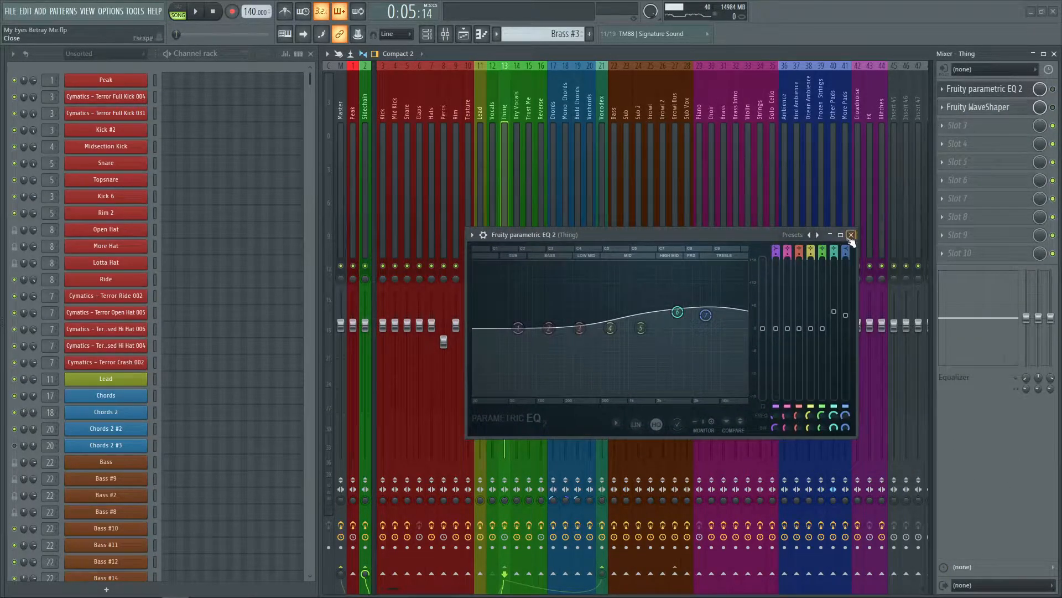
click(851, 234)
- Inspect Fruity WaveShaper's curve on the Thing track and repeatedly play the vocals from bar 3
click(990, 109)
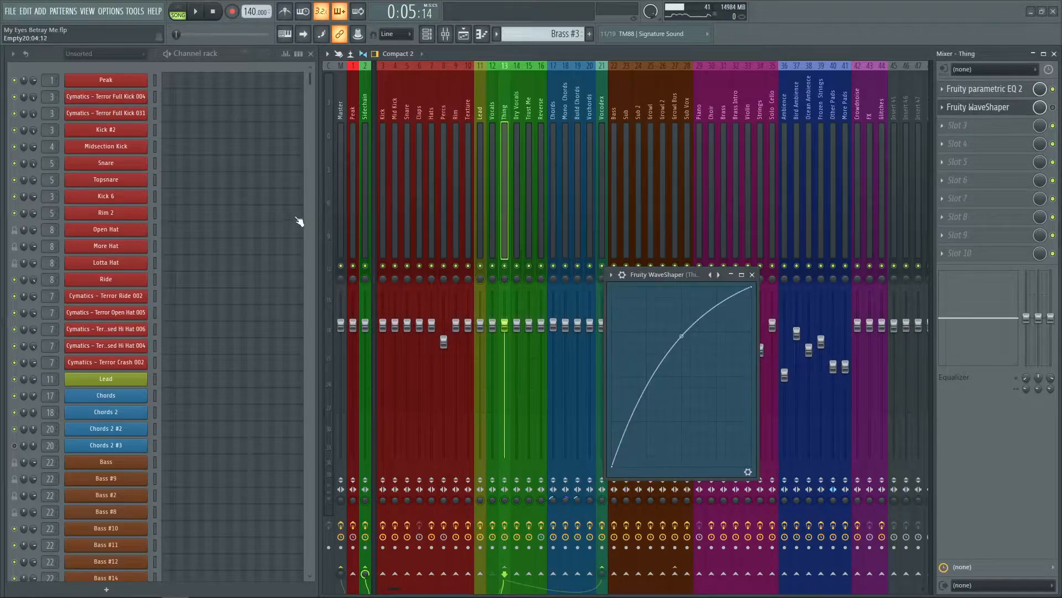
drag(648, 275, 521, 231)
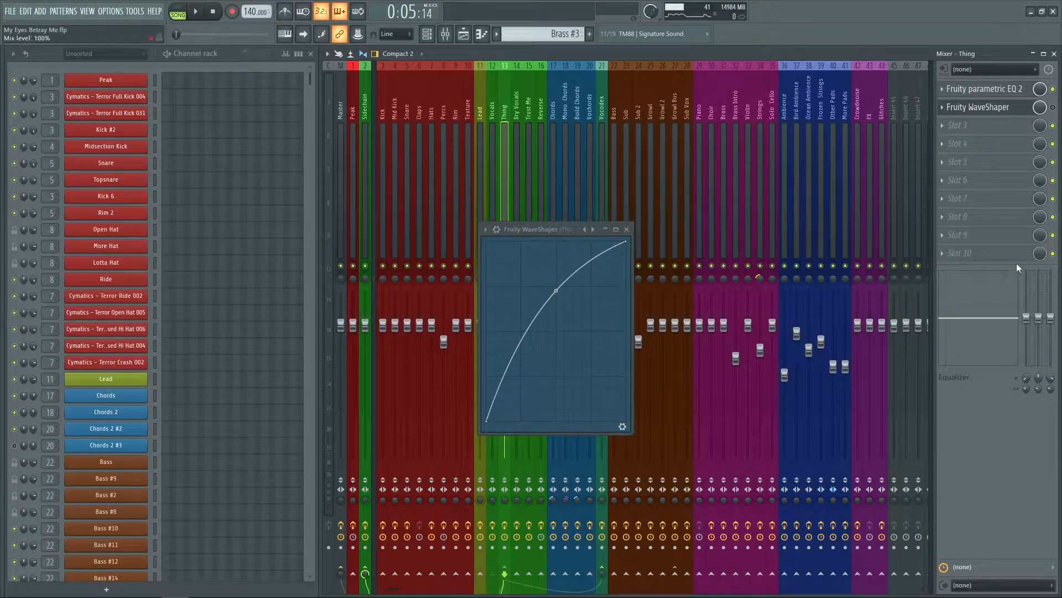
key(space)
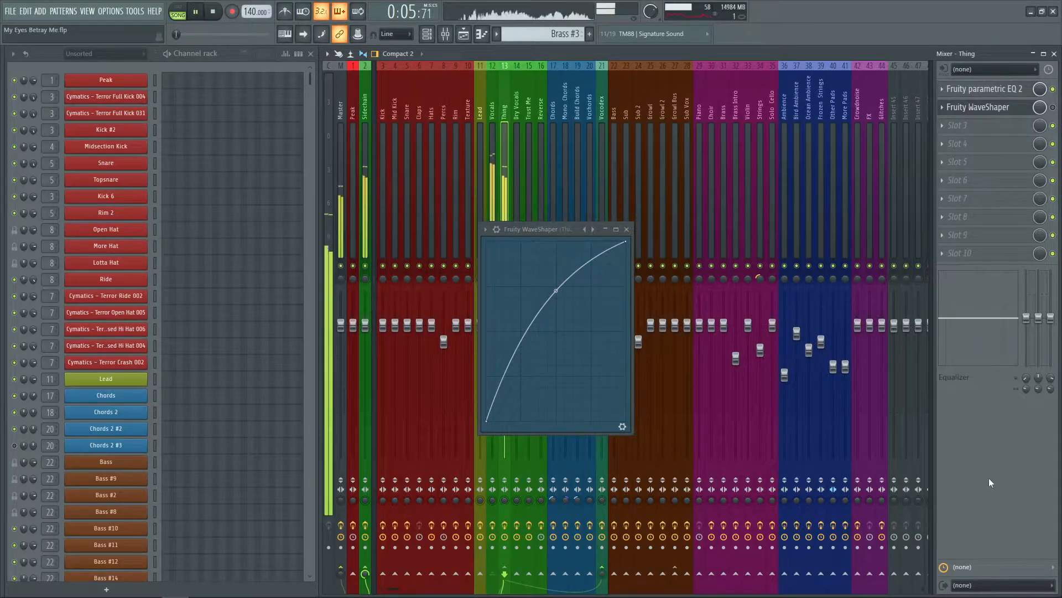
key(space)
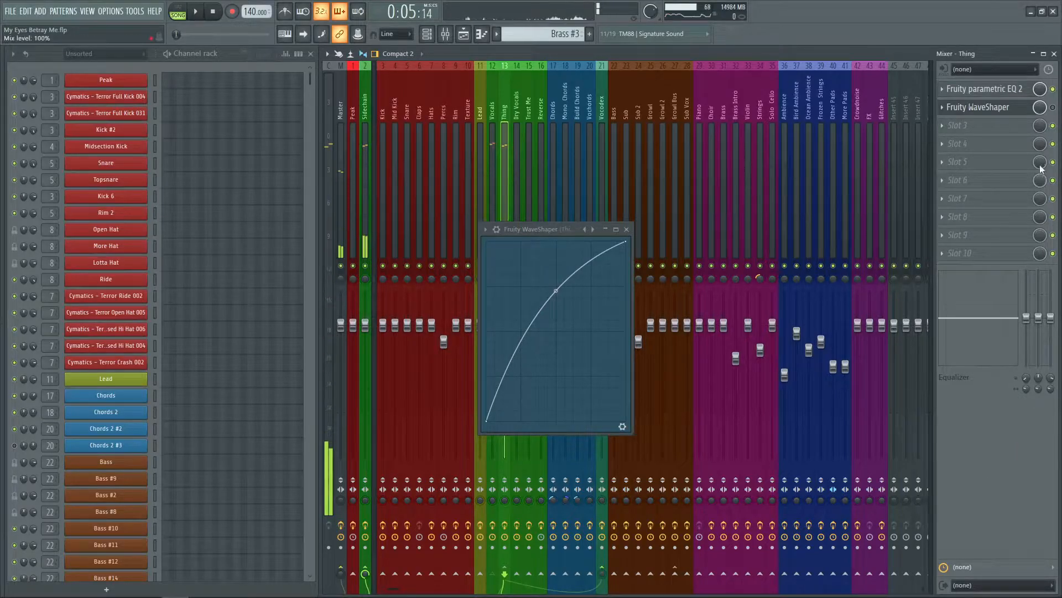
key(space)
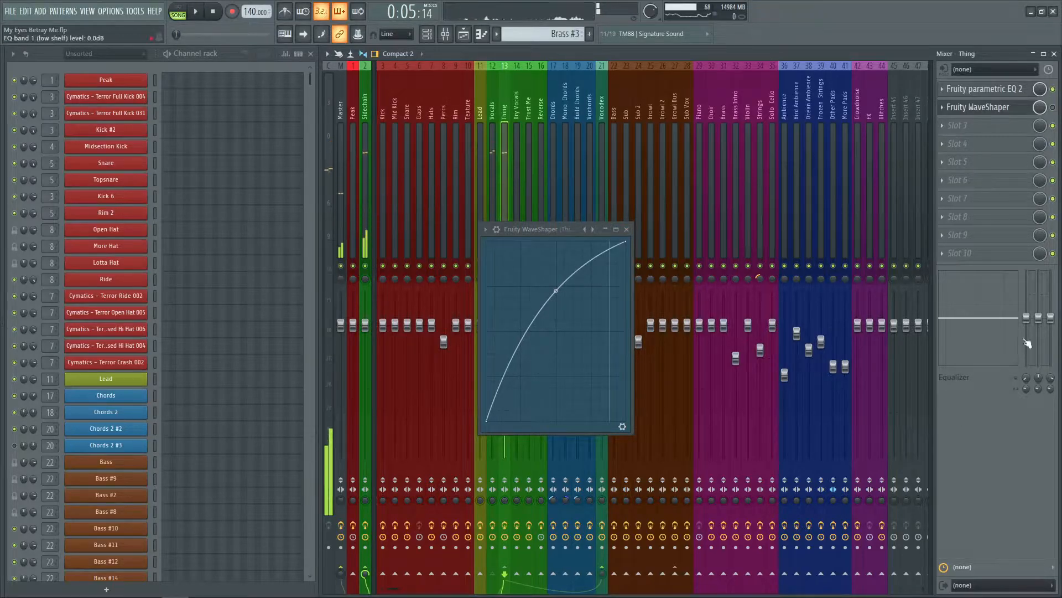
- Set the playhead to the Vocals clip at bar 4 and inspect Fruity Delay 3 on the Vocals mixer track
key(F5)
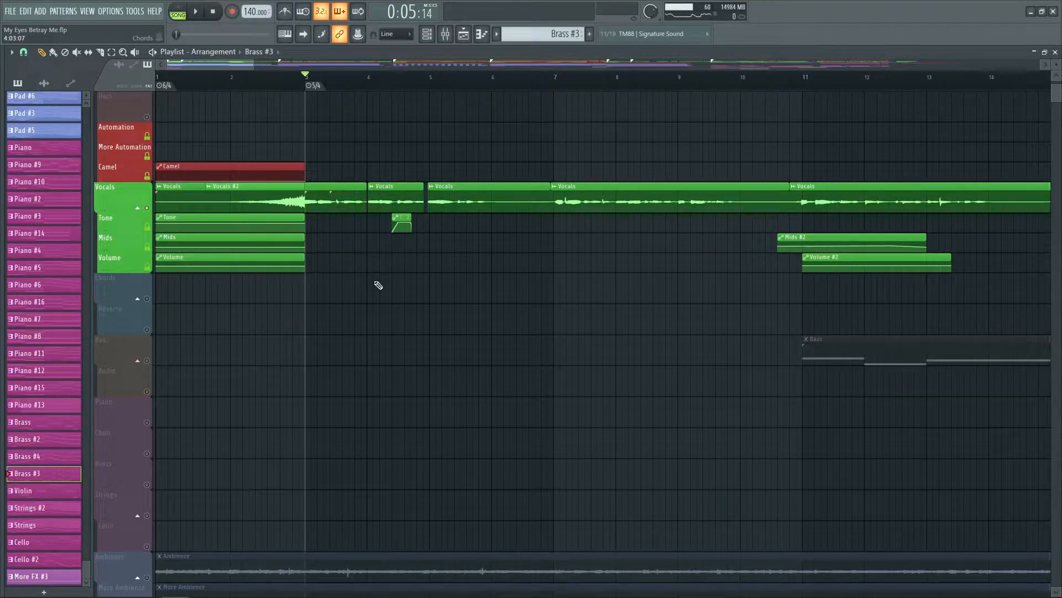
scroll(382, 84, up, 3)
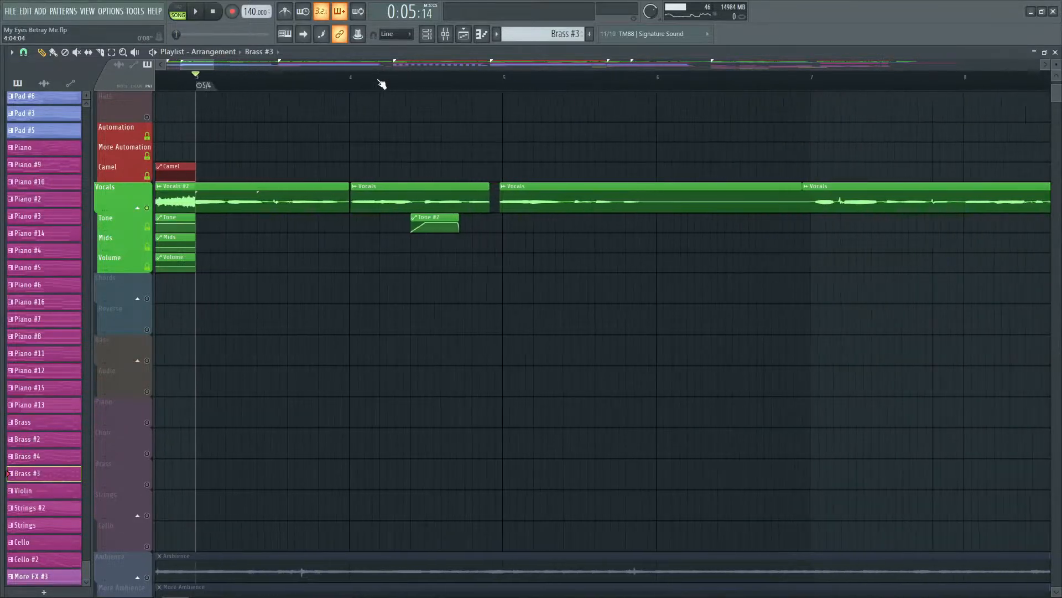
click(351, 76)
scroll(352, 78, down, 1)
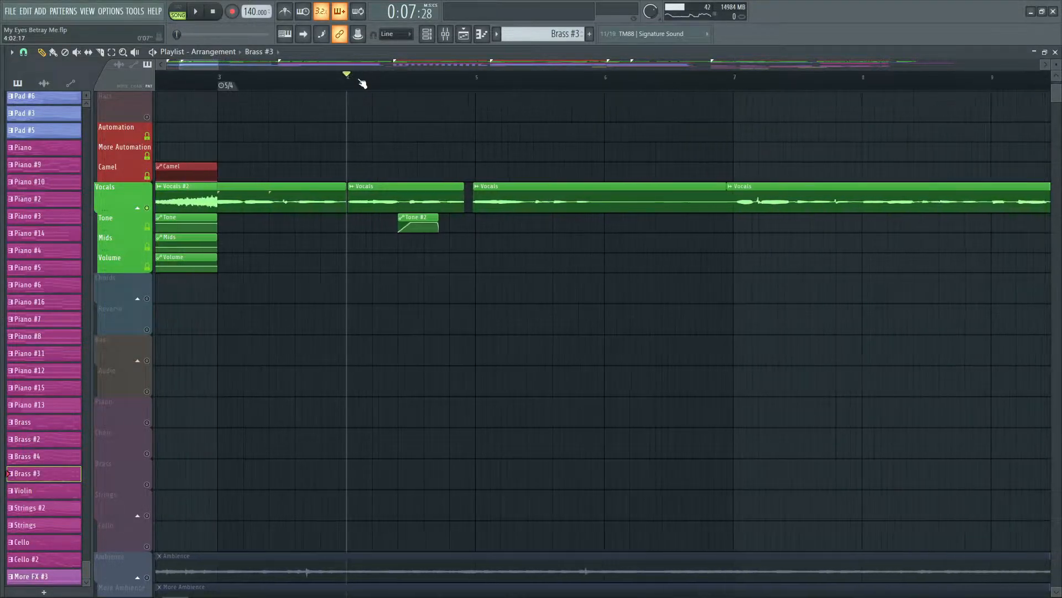
scroll(362, 82, up, 2)
click(463, 37)
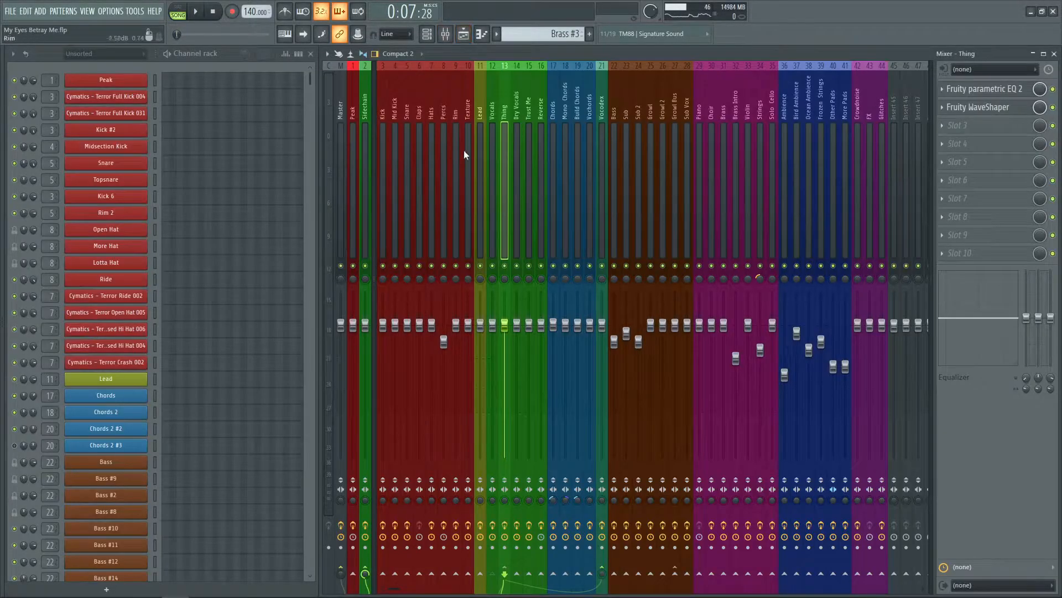
click(496, 141)
click(980, 235)
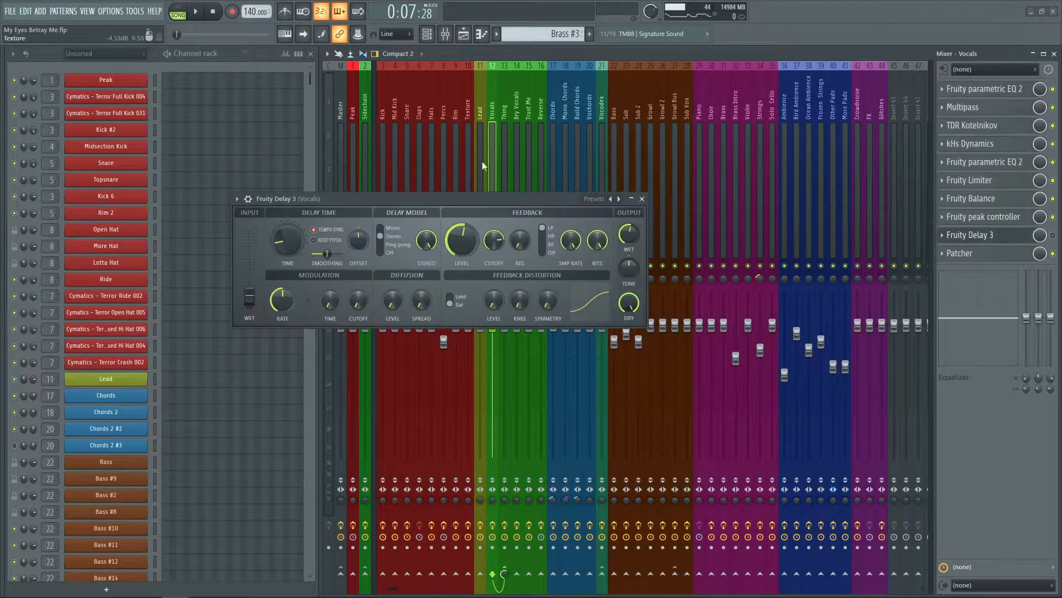
click(641, 200)
- Play the Vocals clip from bar 4 through the Tone #2 automation twice
click(463, 37)
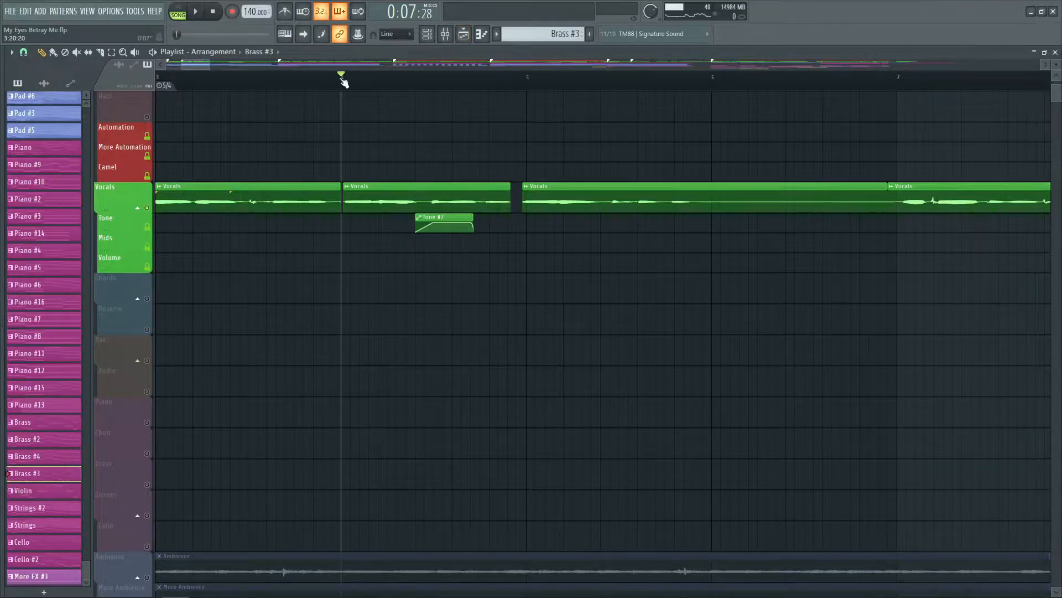
scroll(432, 88, up, 2)
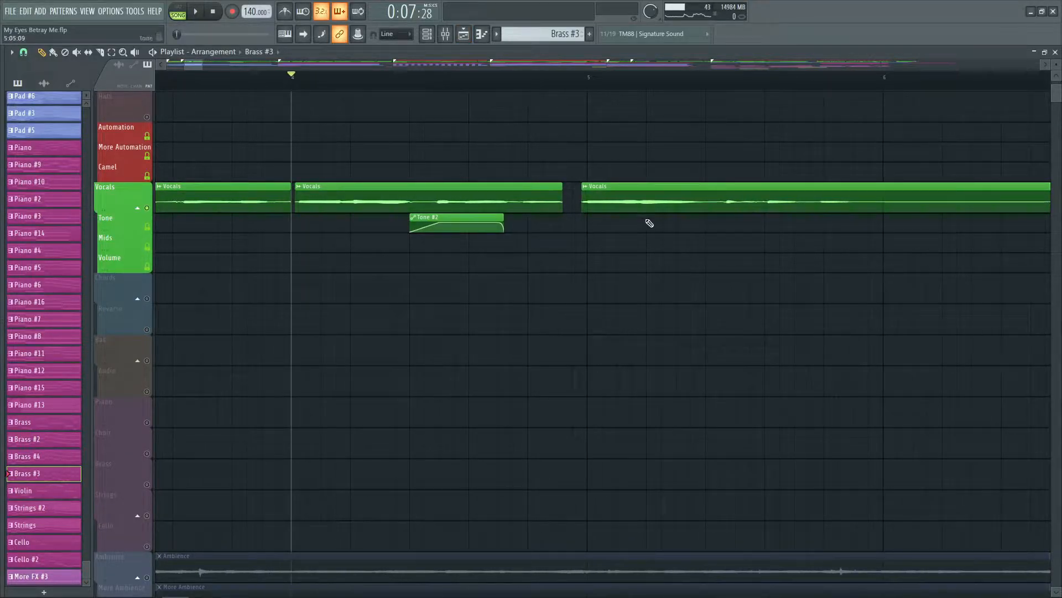
click(474, 36)
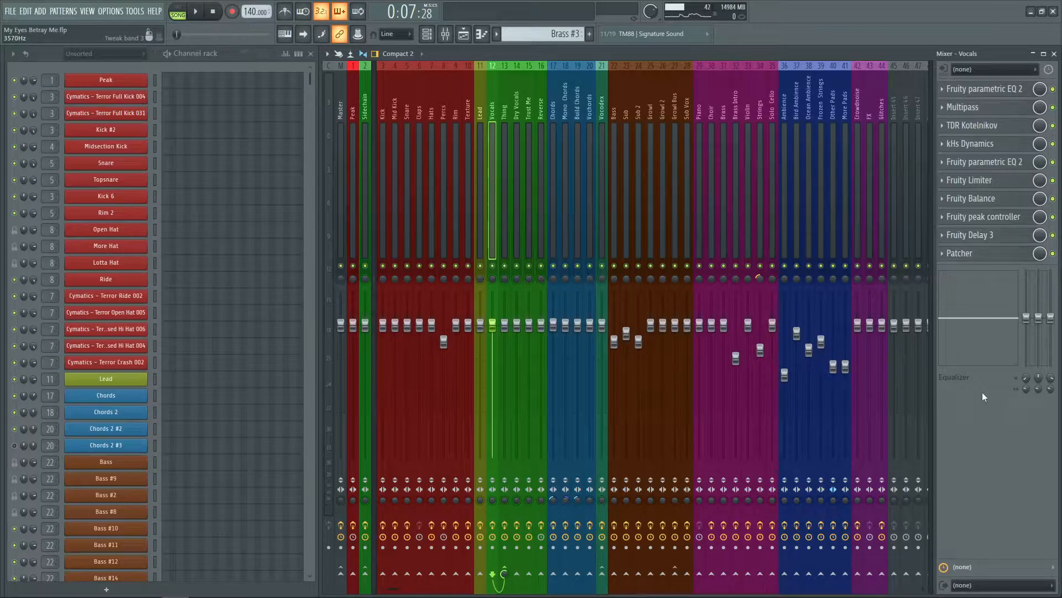
click(465, 35)
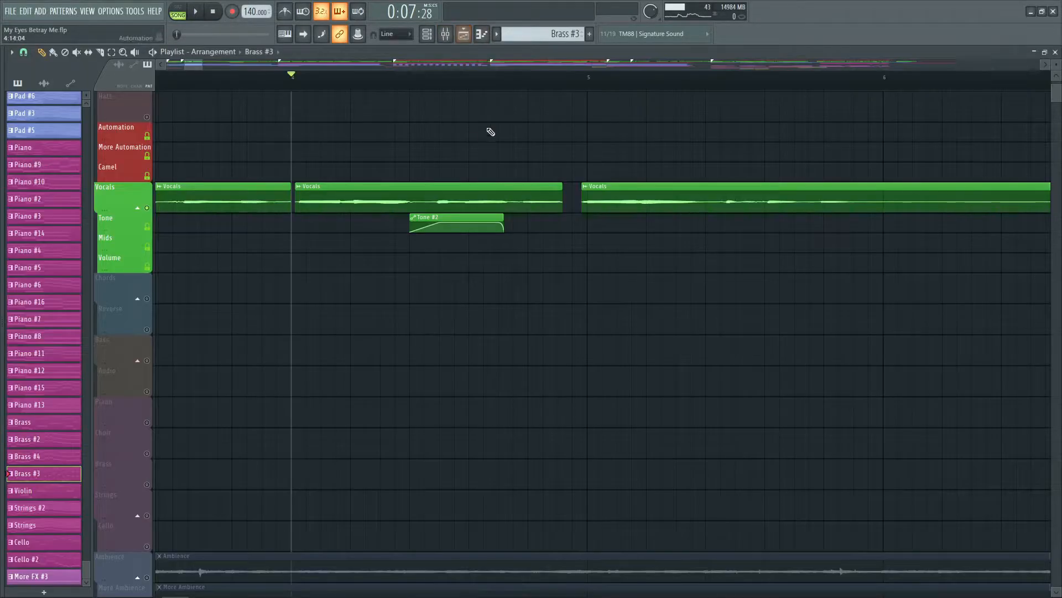
key(space)
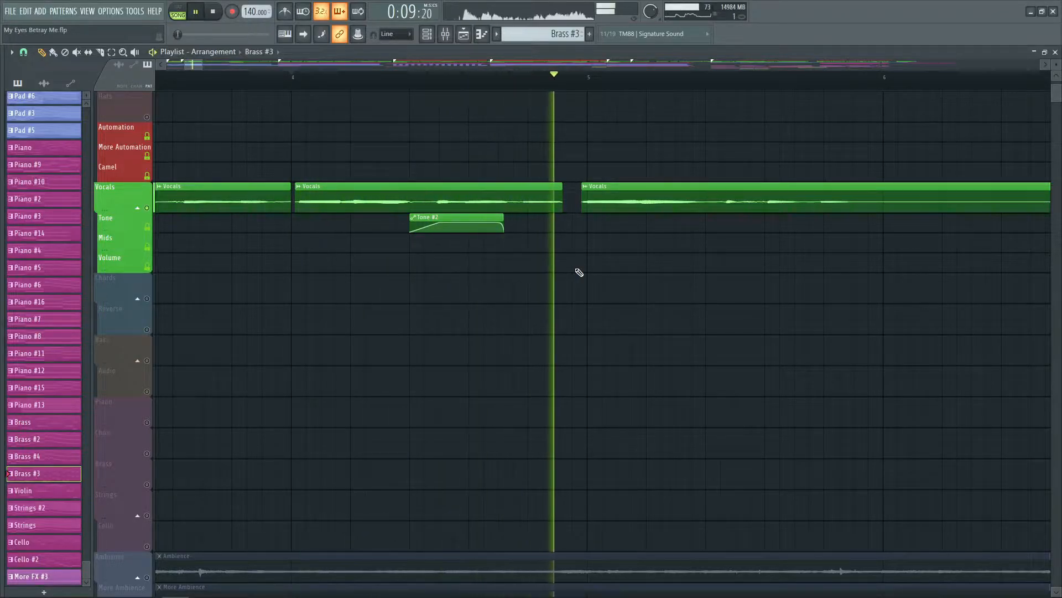
key(space)
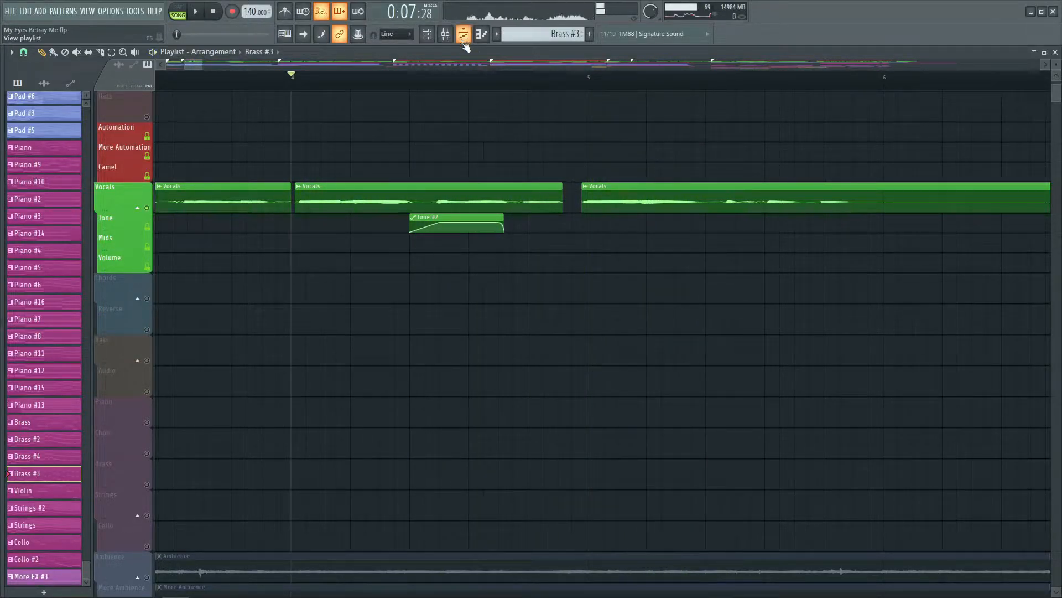
key(space)
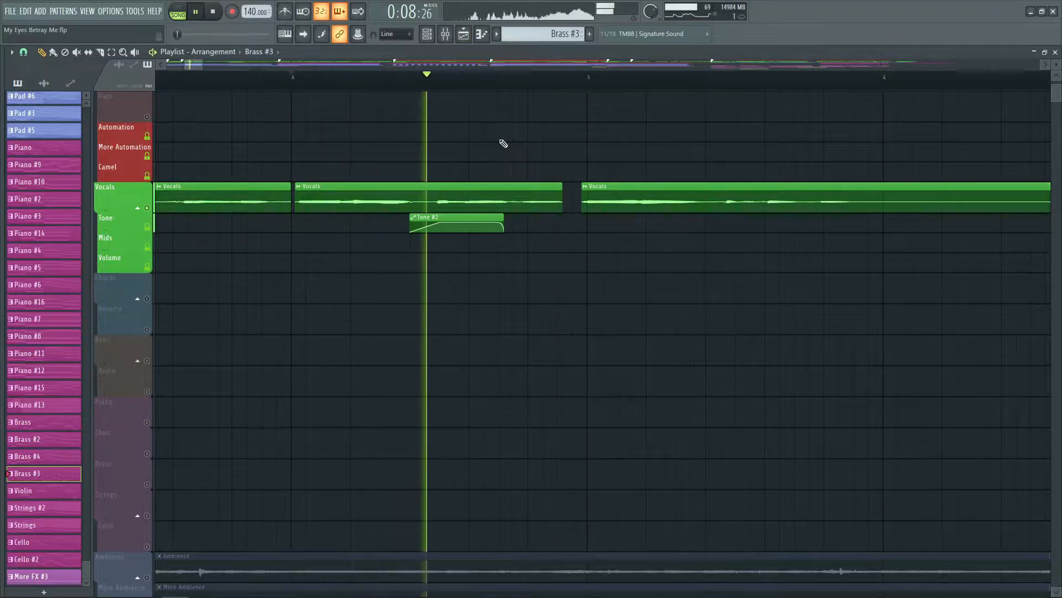
key(space)
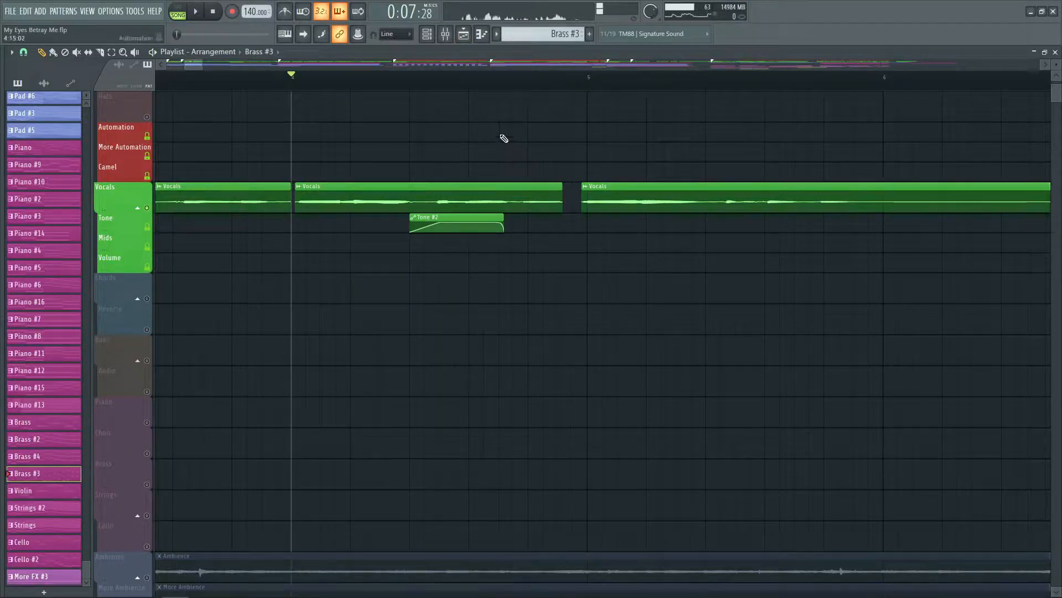
- Move the playhead back to bar 3 and play the intro vocals past bar 6
scroll(511, 84, down, 4)
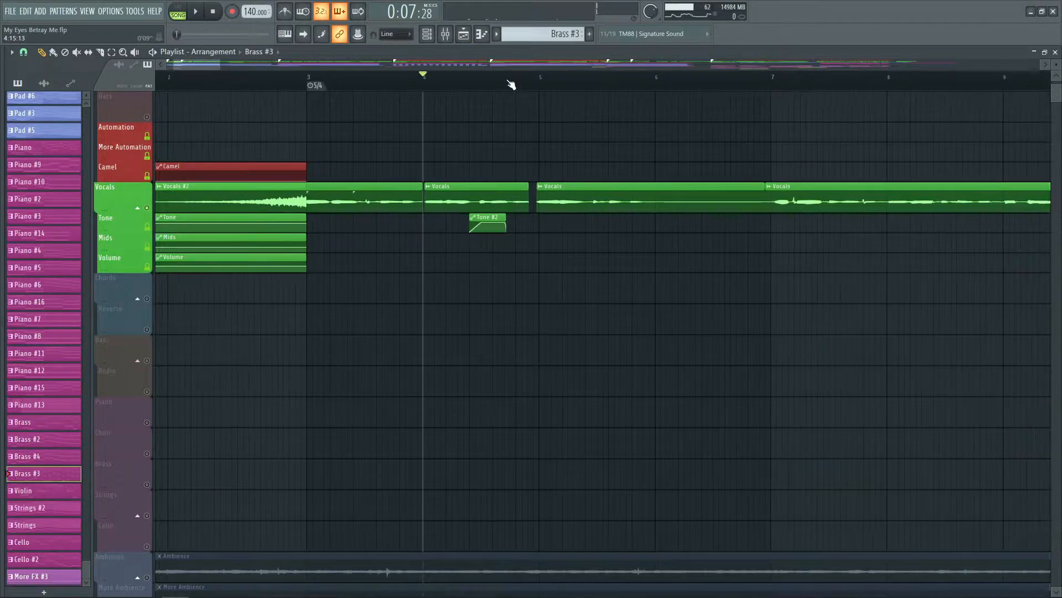
click(463, 34)
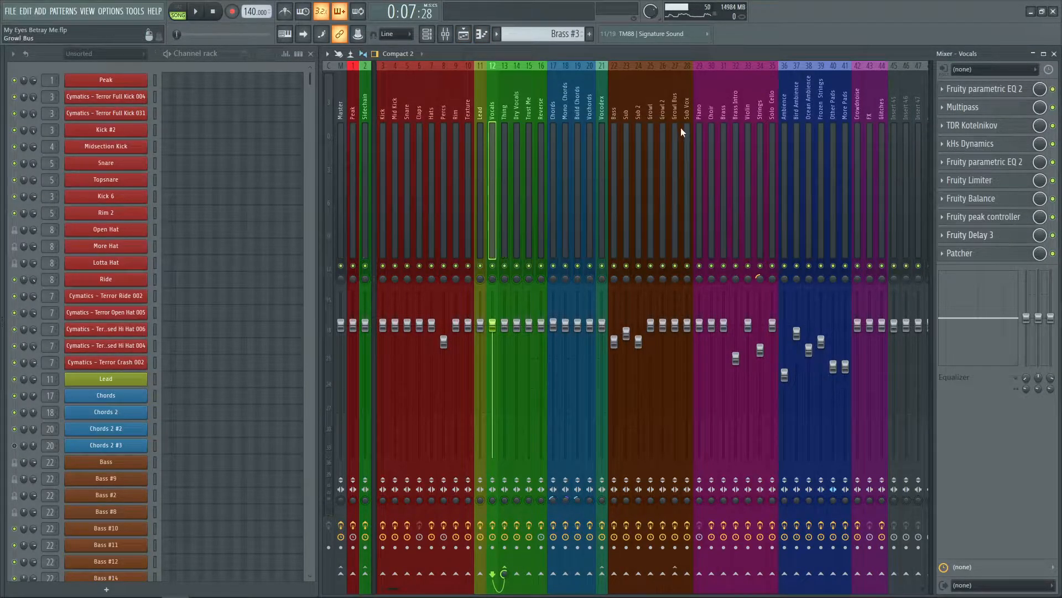
click(464, 34)
click(309, 80)
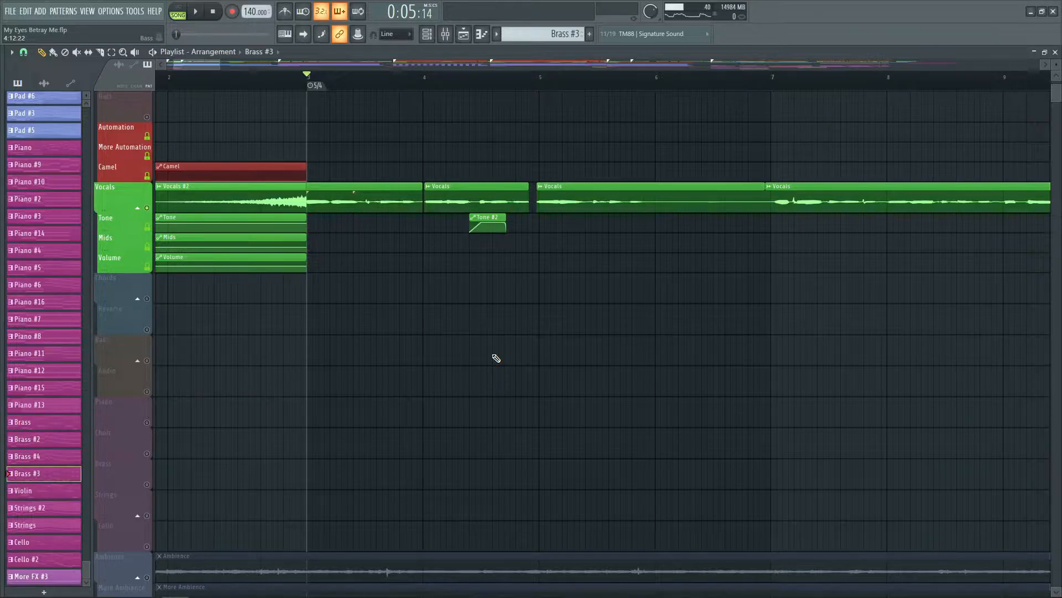
key(space)
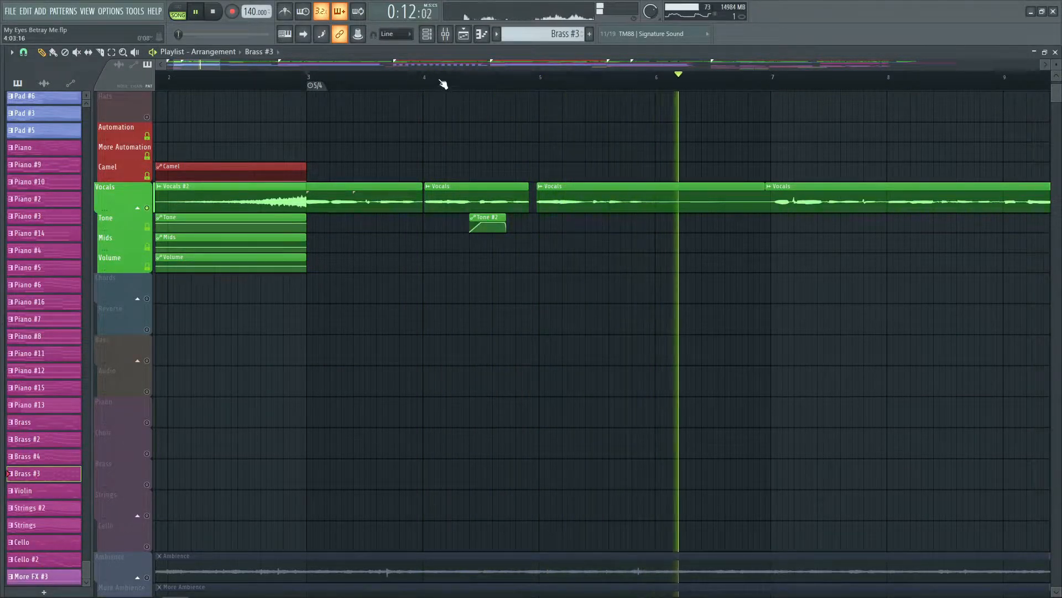
key(space)
- Compare the intro vocals with the Vocals and Thing effect slots bypassed and enabled, and save the project
scroll(444, 84, down, 3)
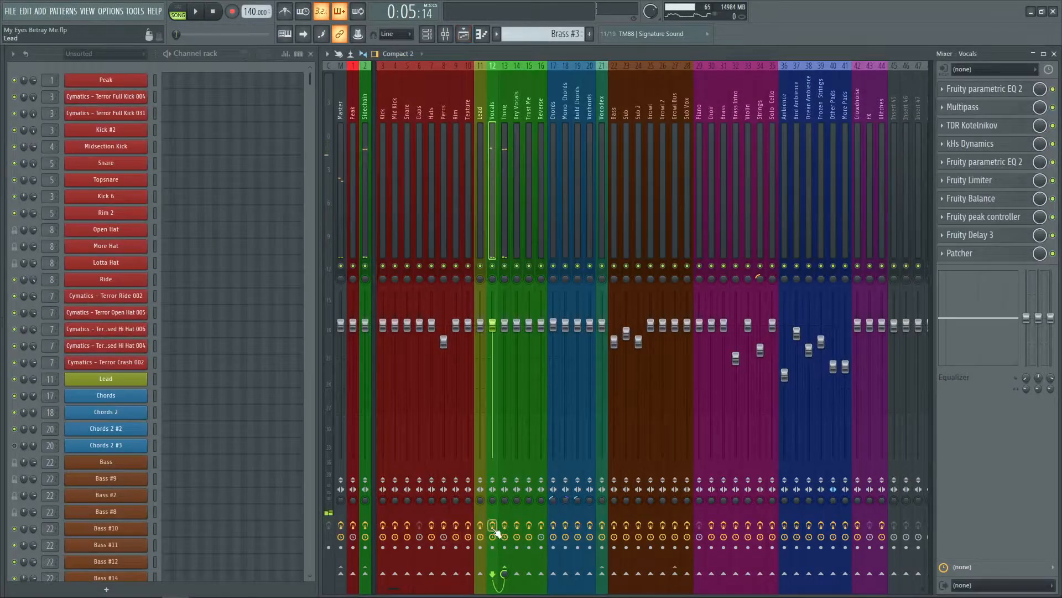
key(space)
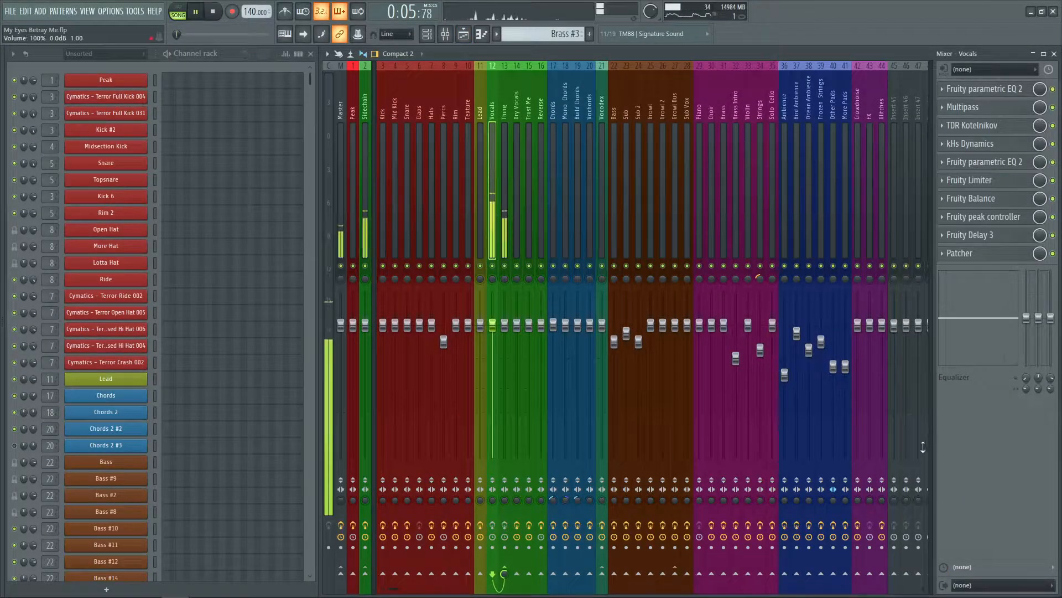
key(space)
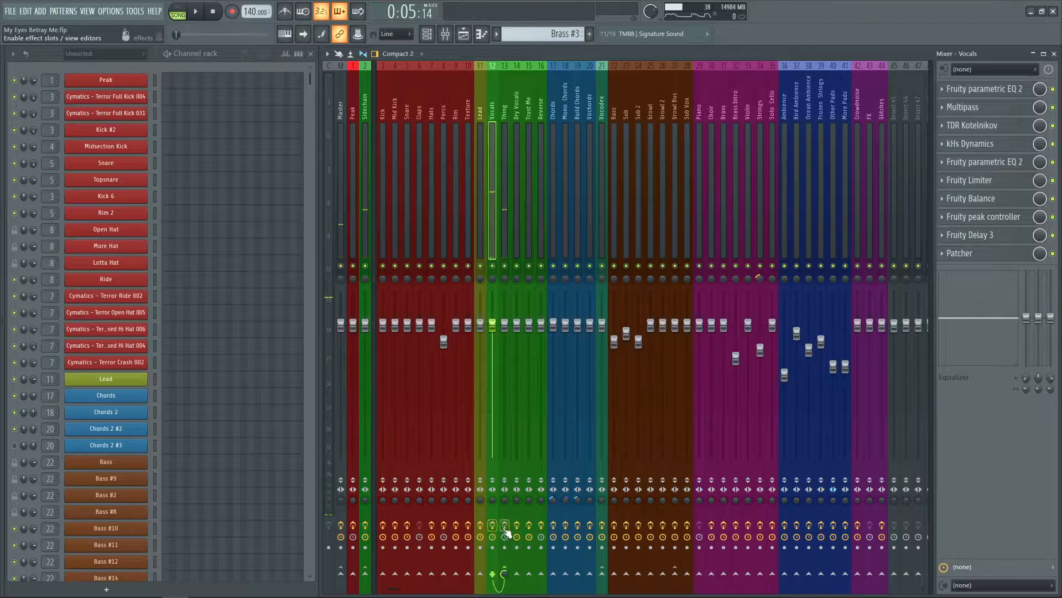
key(space)
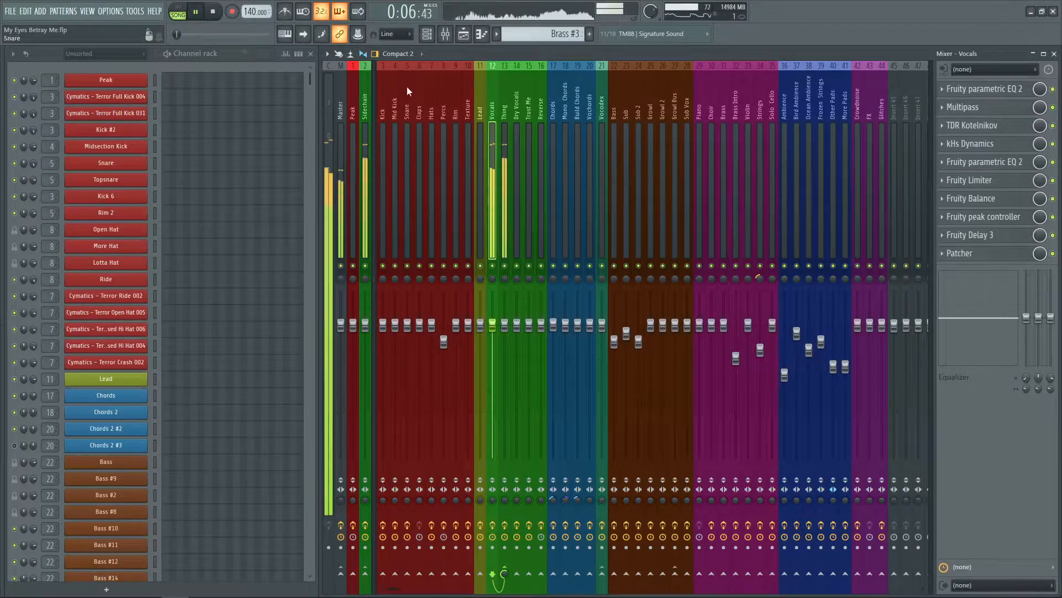
key(space)
key(ctrl+s)
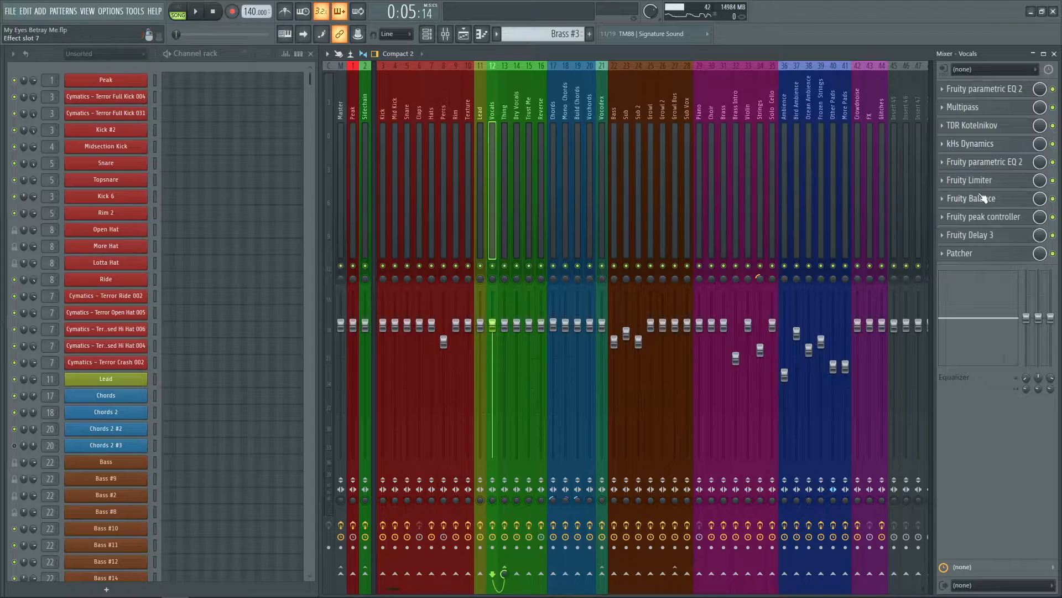
- Unmute the Ambience and Filter tracks in the playlist and move the playhead to the start of the song
click(342, 145)
click(466, 37)
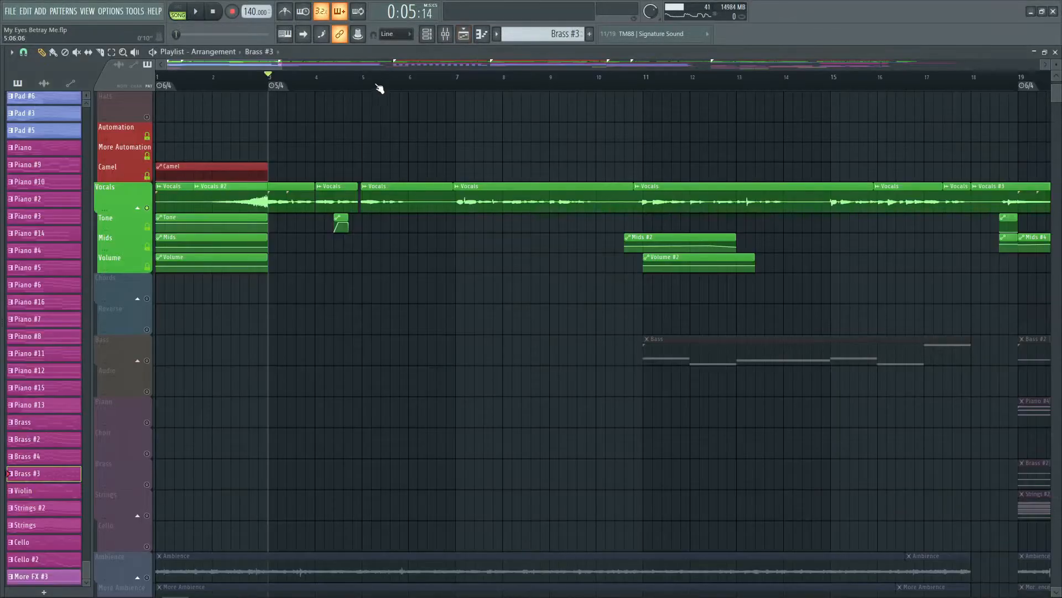
scroll(388, 81, down, 3)
scroll(299, 330, down, 6)
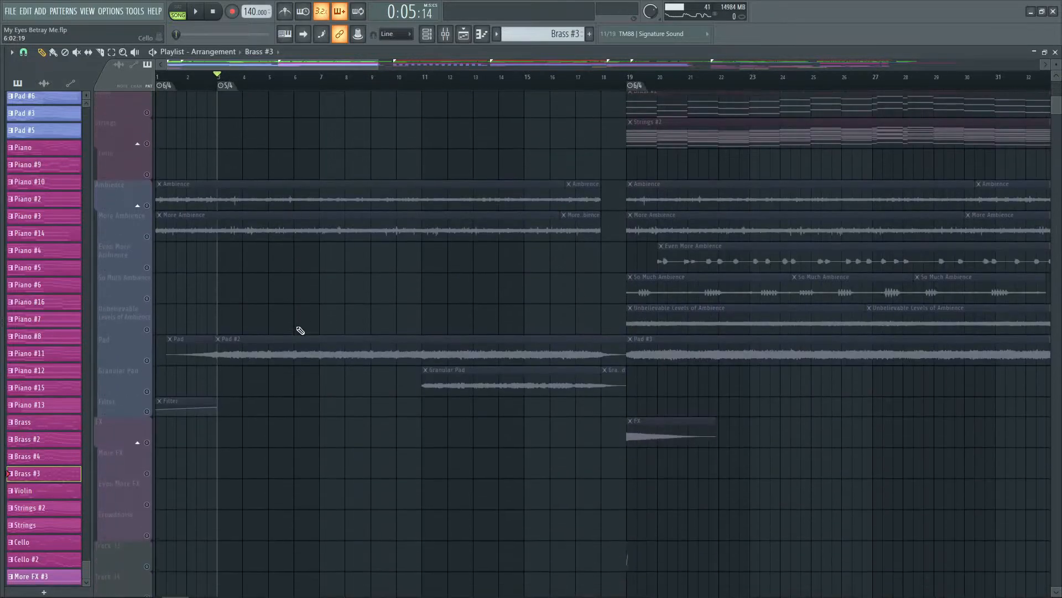
click(147, 206)
click(158, 77)
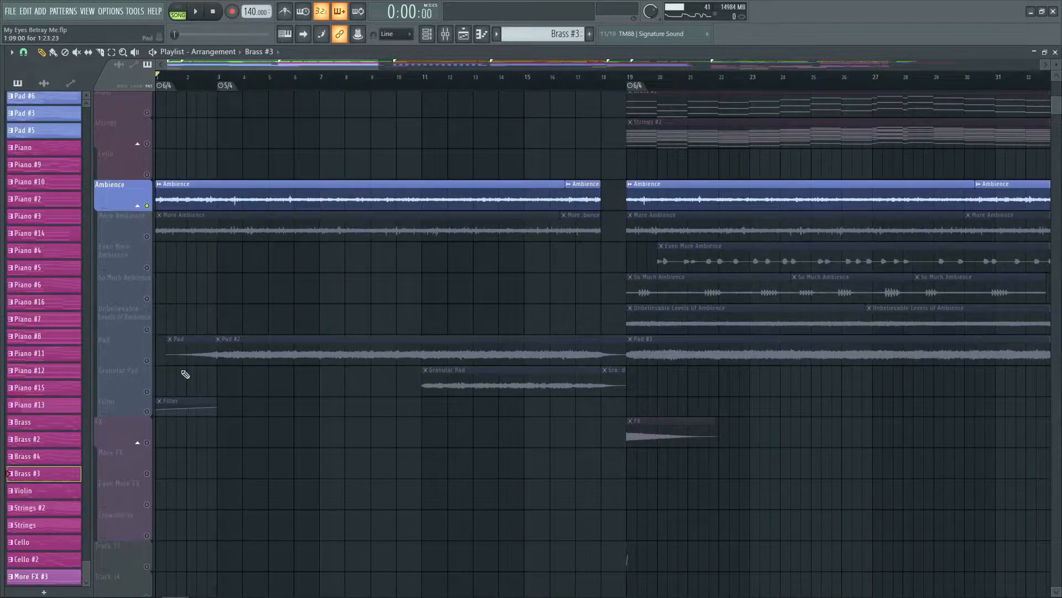
click(147, 412)
- Play the Ambience track with its Filter automation through the first two bars
key(space)
scroll(287, 145, up, 3)
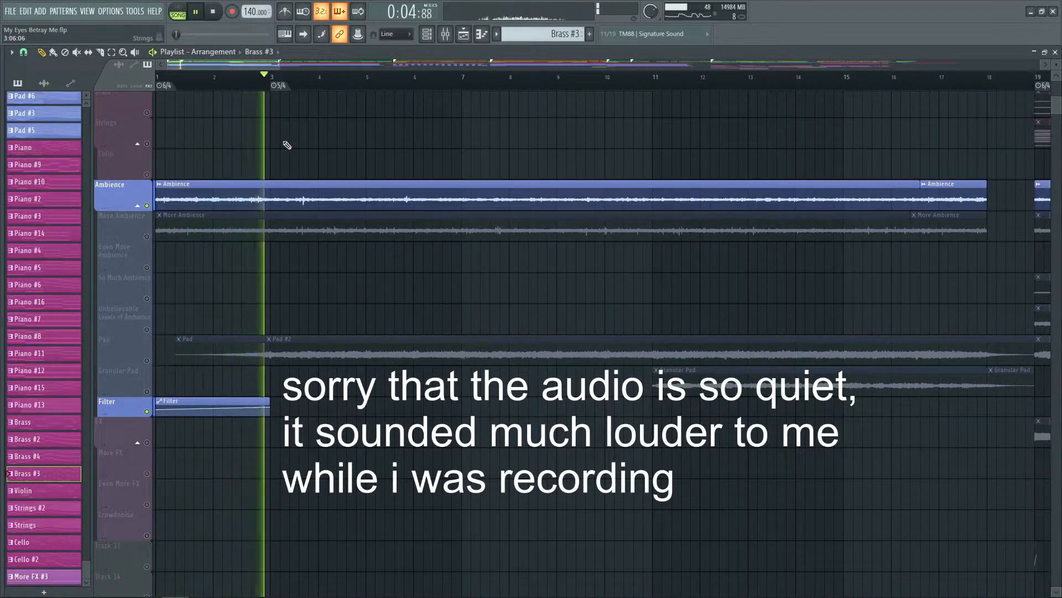
key(space)
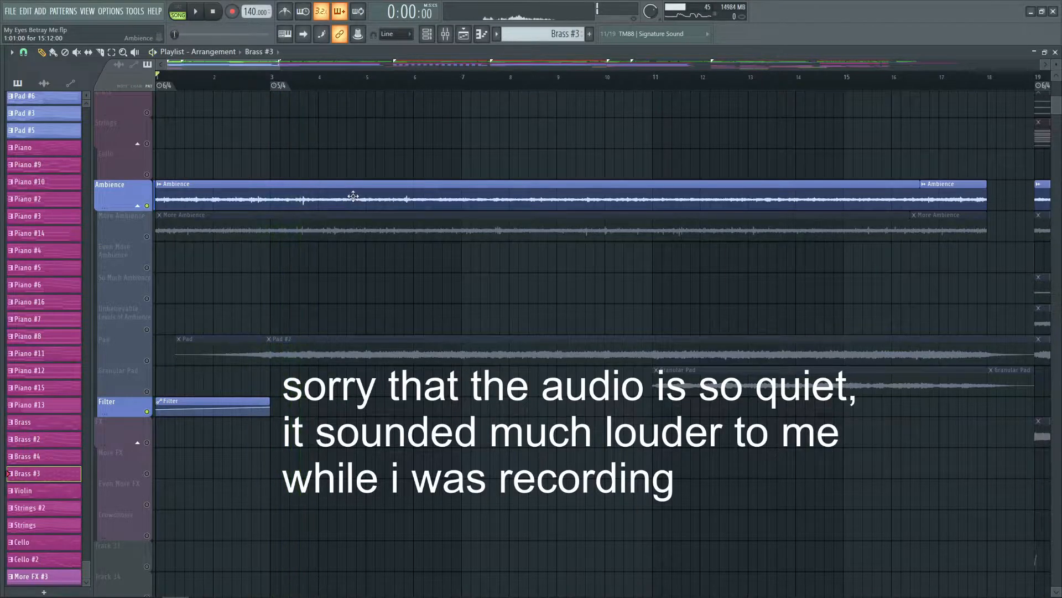
- Open the Ambience clip's channel settings, locate its source sample Cymatics - LIFE - Rain on Roof 2 in the browser and preview it
click(352, 197)
double_click(367, 200)
drag(286, 186, 464, 222)
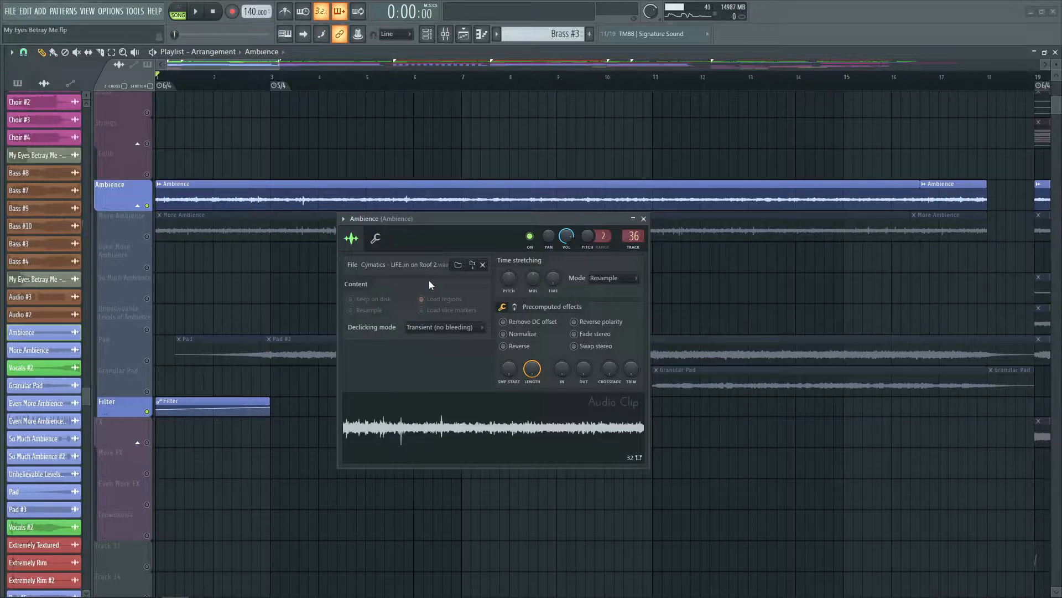
click(473, 266)
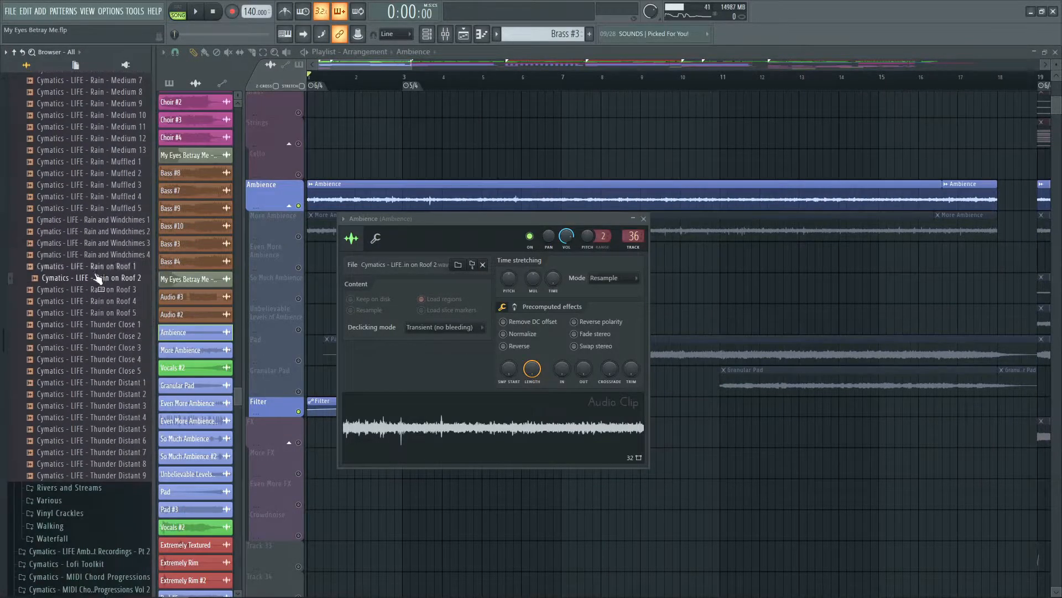
click(97, 280)
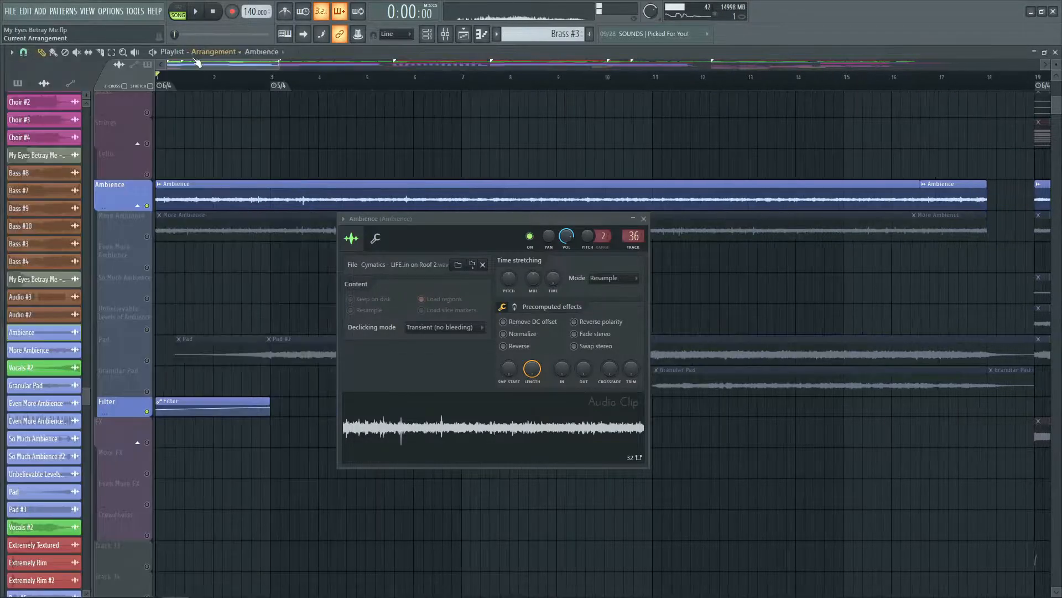
click(217, 16)
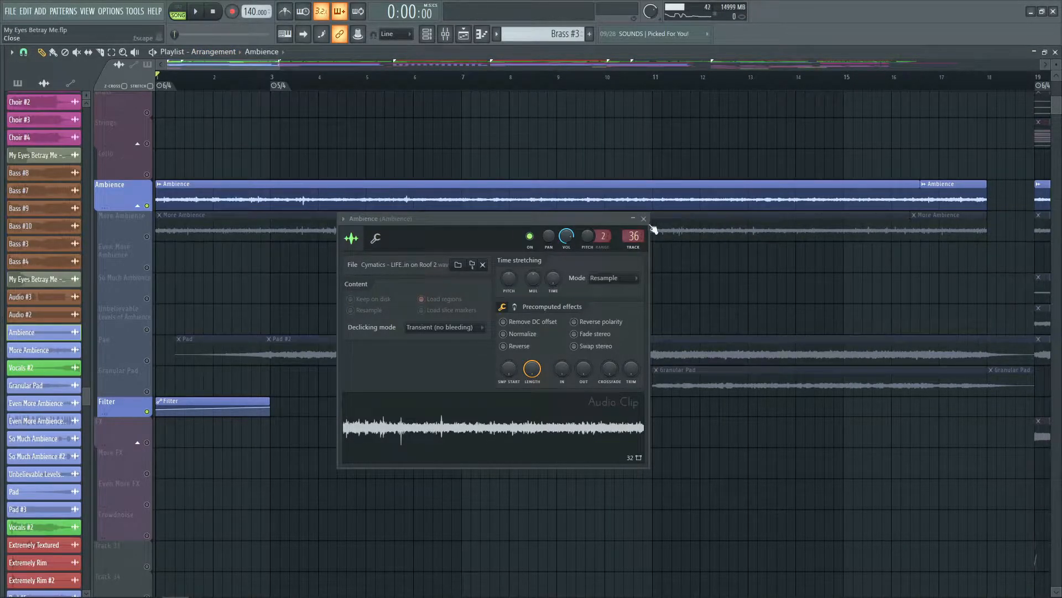
click(1055, 52)
click(644, 219)
- Play the ambience and inspect the ValhallaSupermassive and Fruity parametric EQ 2 settings on the Ambience mixer track
key(space)
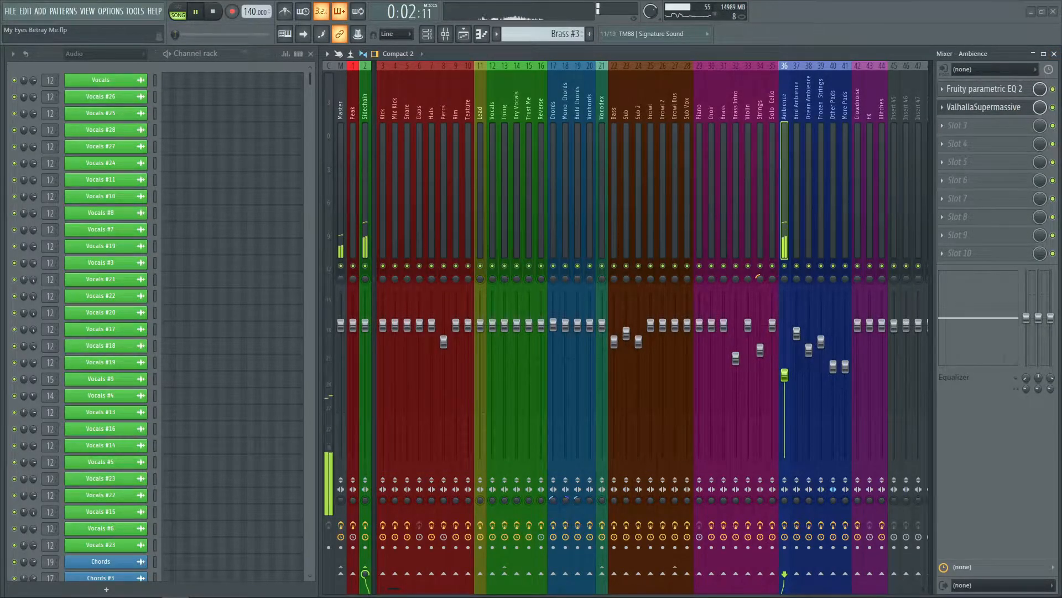
click(984, 108)
drag(123, 202, 547, 239)
click(839, 234)
key(space)
click(984, 88)
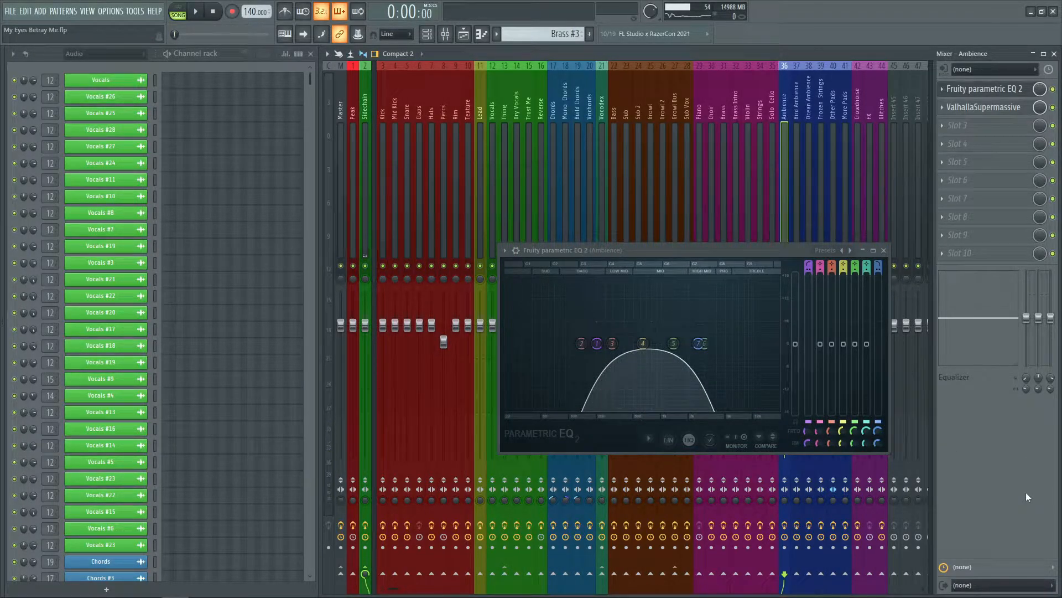
click(884, 250)
click(462, 38)
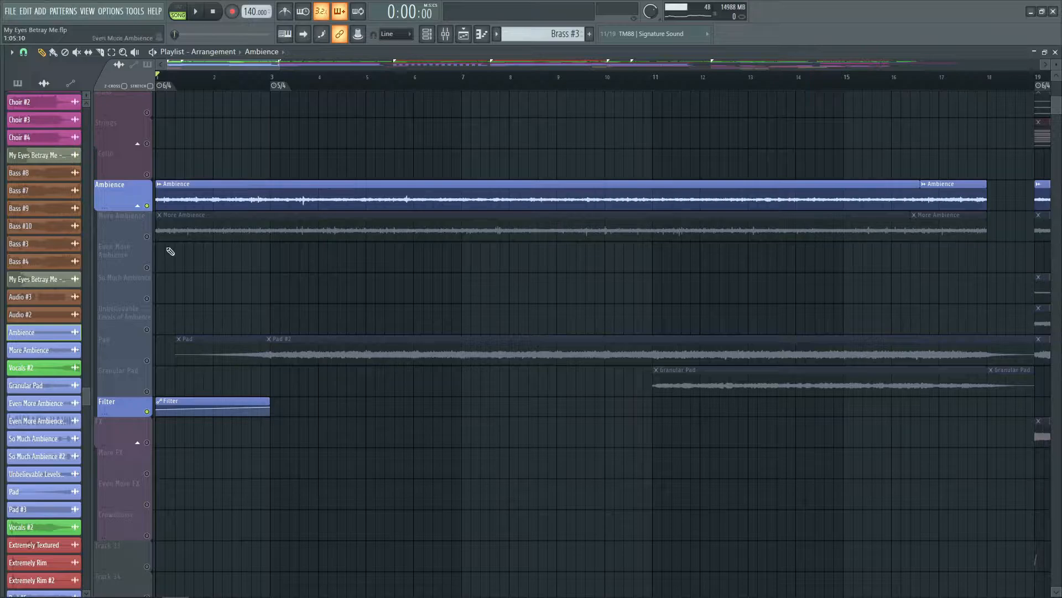
- Solo the More Ambience track together with Filter, play it past bar 3 and view the clip's channel settings
click(151, 237)
click(148, 412)
key(space)
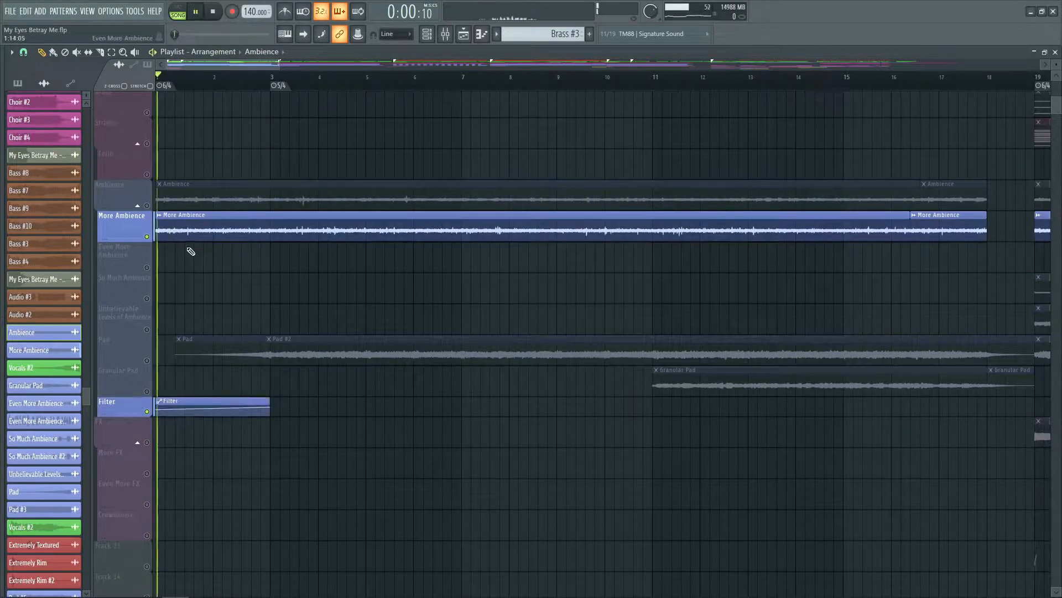
click(189, 233)
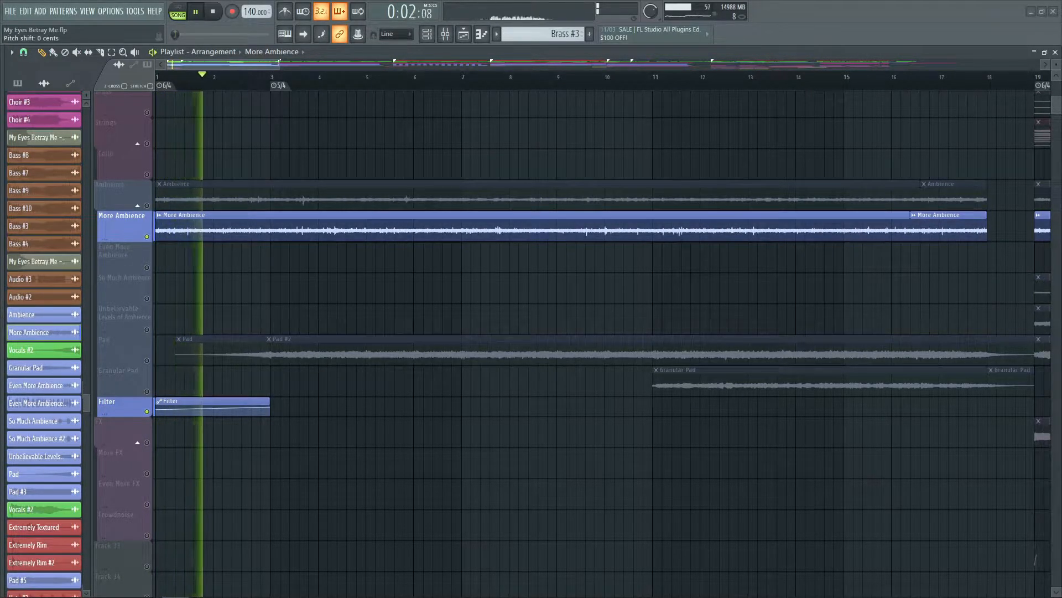
drag(578, 597, 578, 280)
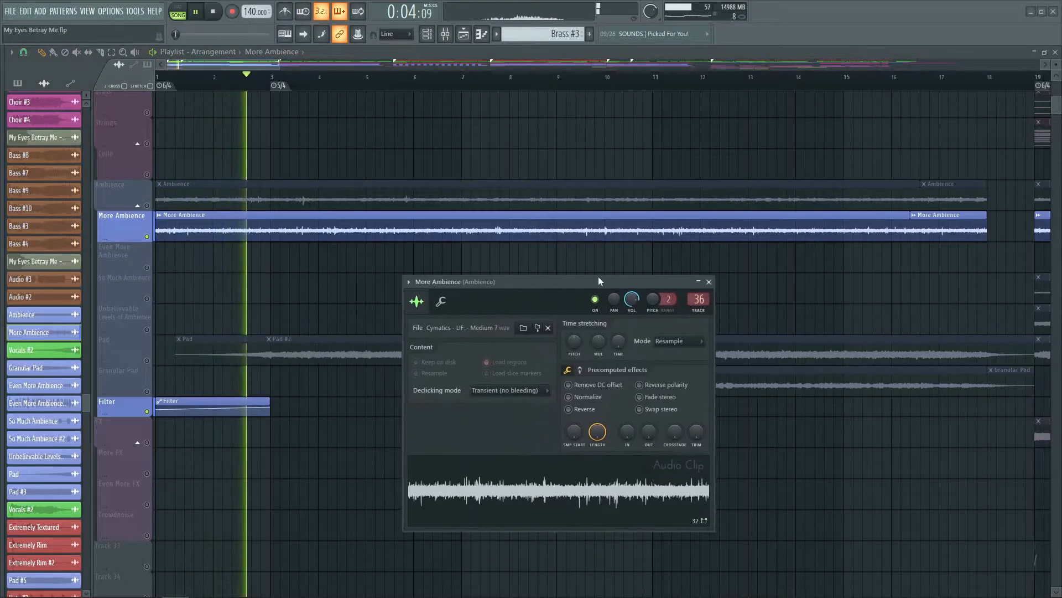
click(709, 283)
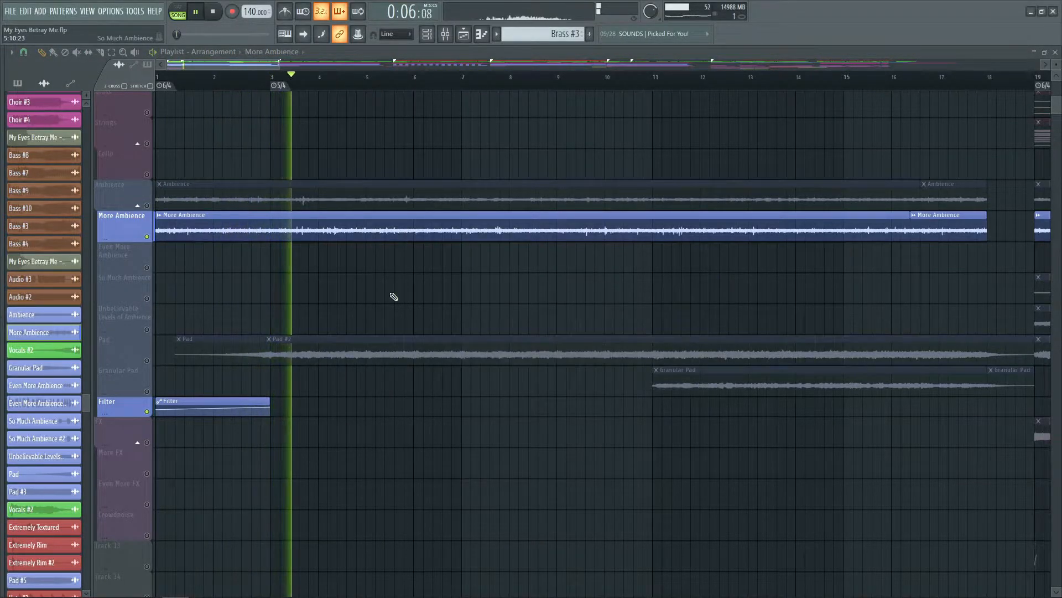
key(space)
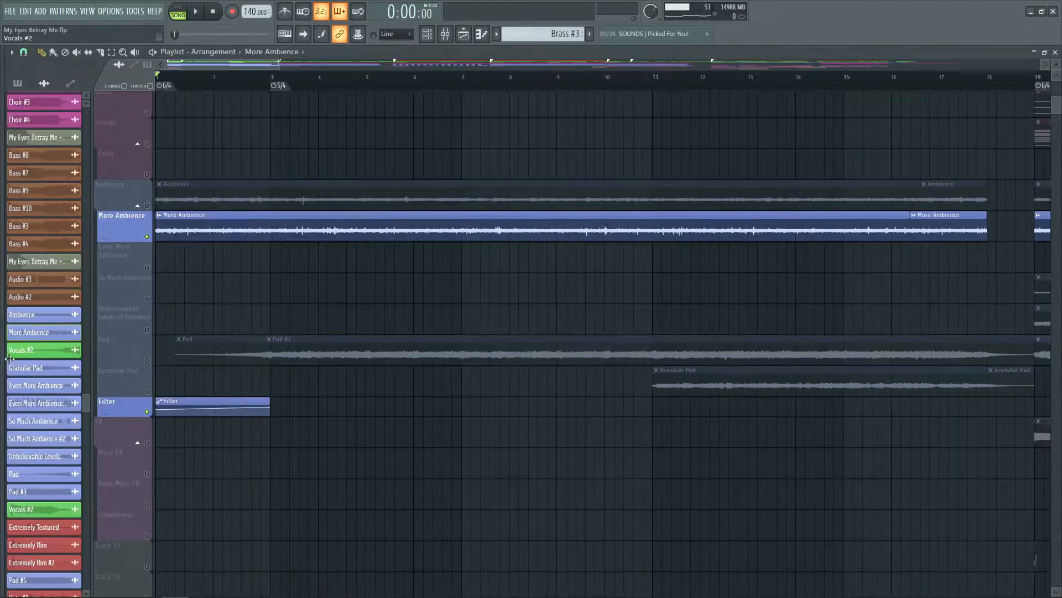
- View the effect chain on the Ambience mixer track and return to the playlist
mouse_move(2, 332)
scroll(31, 254, up, 2)
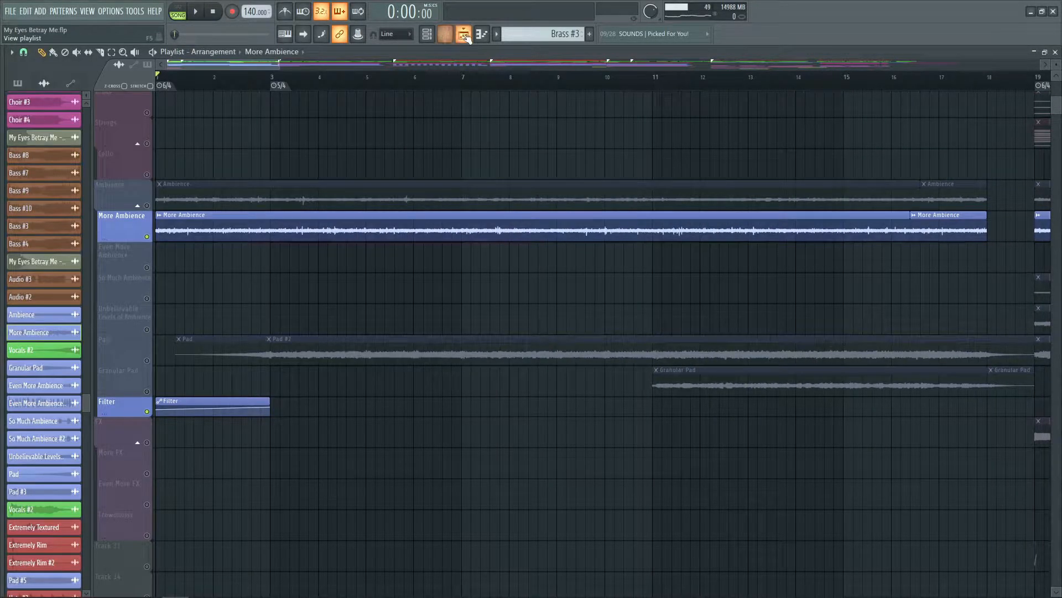
click(465, 35)
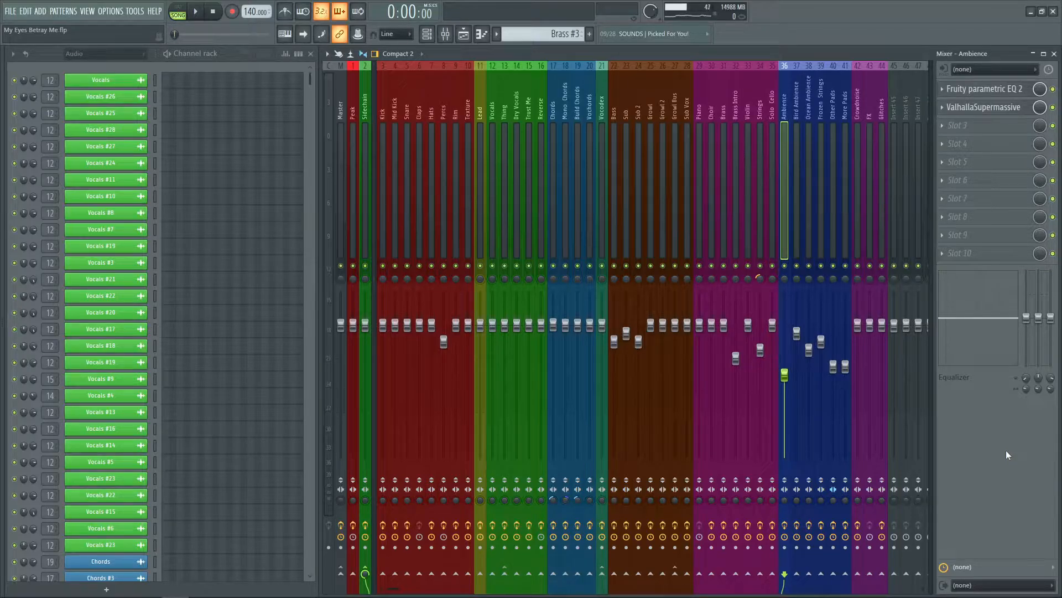
key(F5)
- Solo the Pad track and play it from the start of the Pad clip past bar 6
right_click(147, 361)
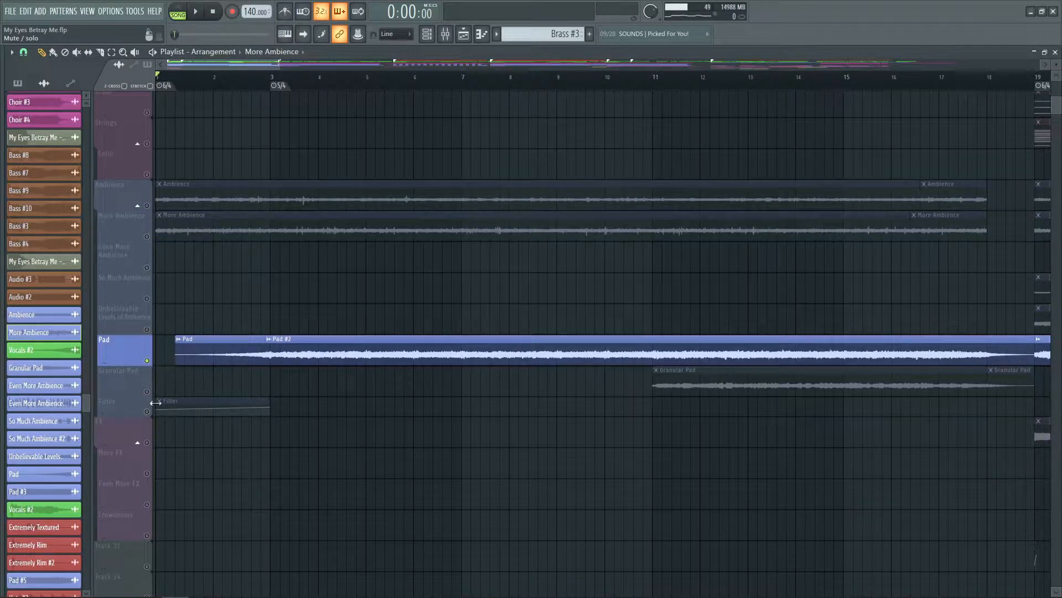
click(184, 82)
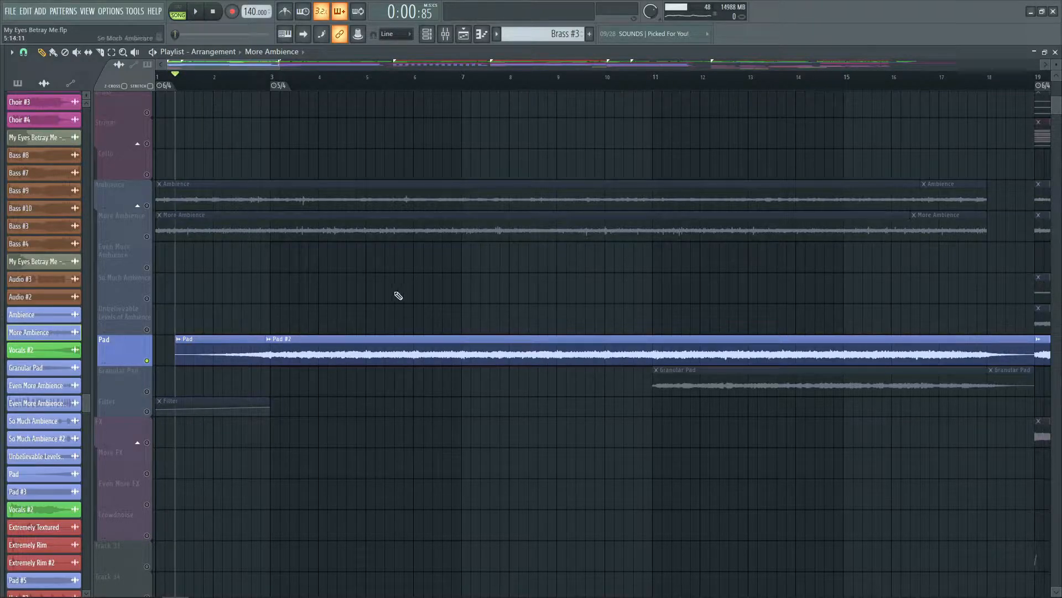
scroll(398, 294, down, 1)
scroll(398, 294, down, 1)
key(space)
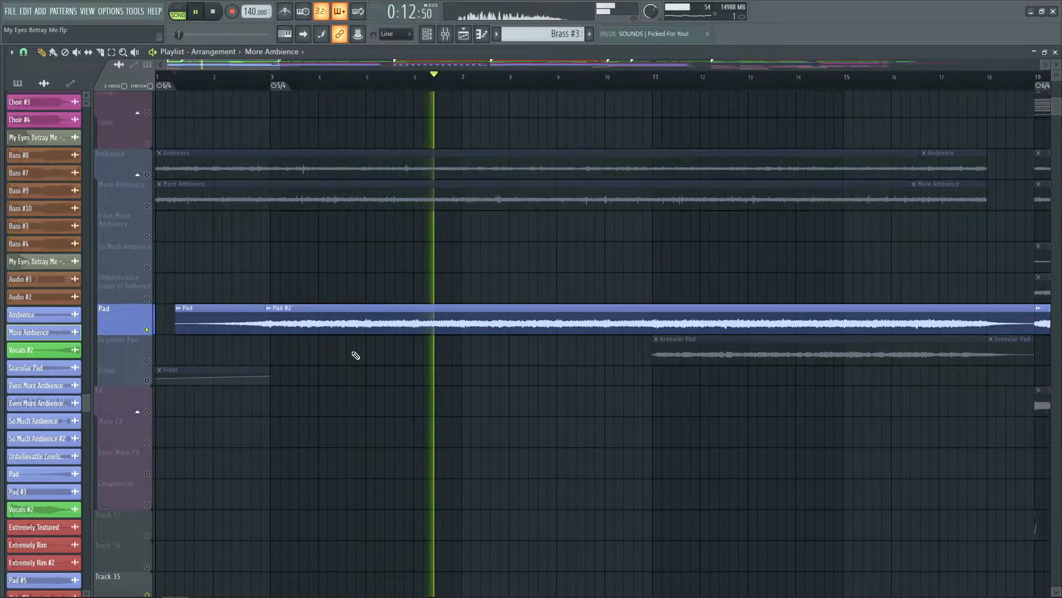
key(space)
- Solo the Pad channel in the Pad #2 pattern and open its Phase Plant instrument
scroll(356, 354, up, 4)
scroll(355, 353, up, 10)
scroll(356, 353, down, 10)
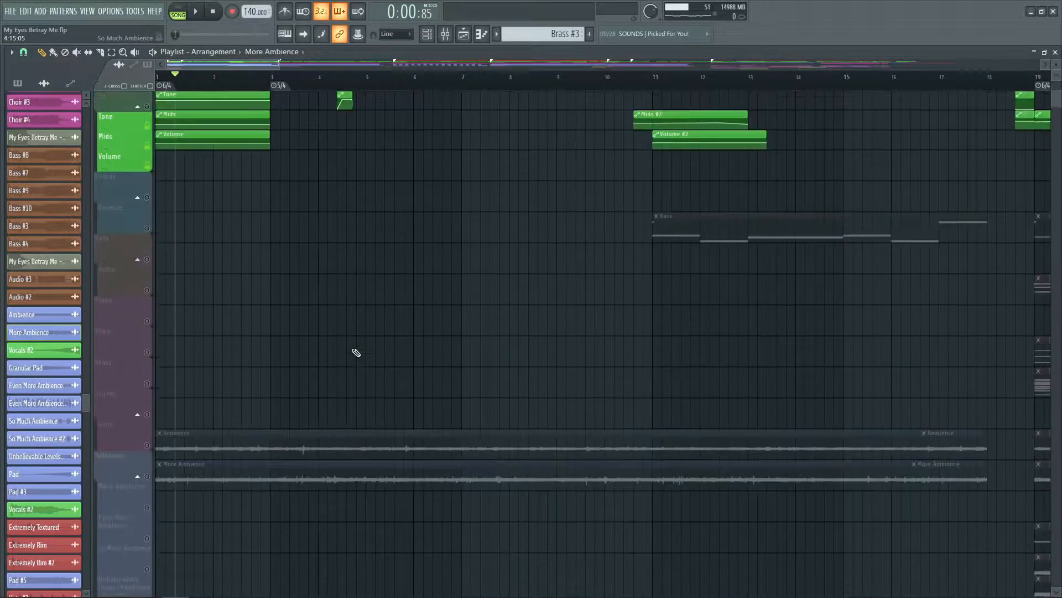
scroll(354, 338, up, 5)
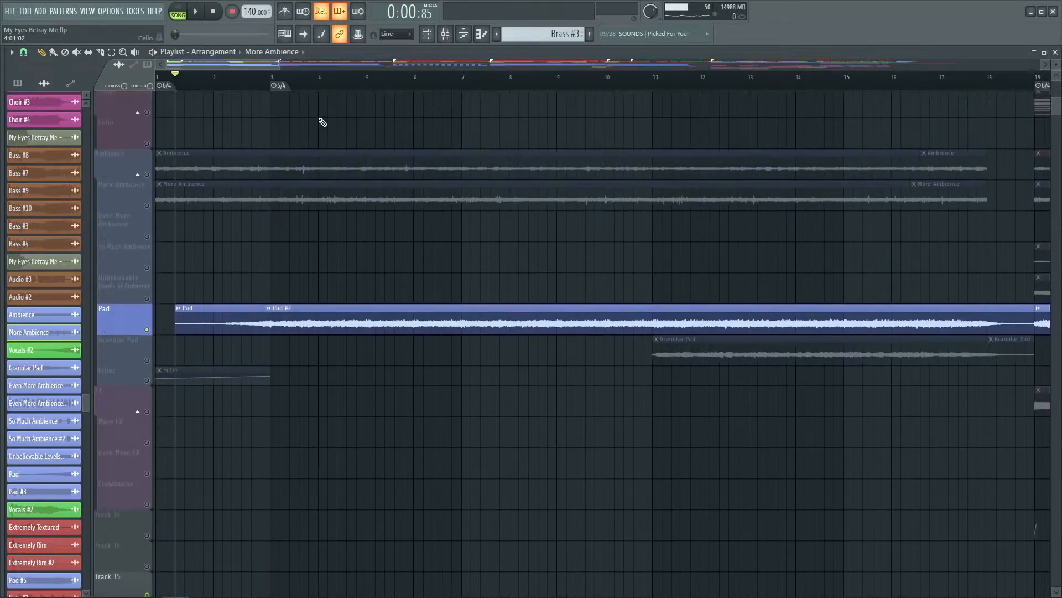
click(271, 79)
scroll(848, 86, down, 3)
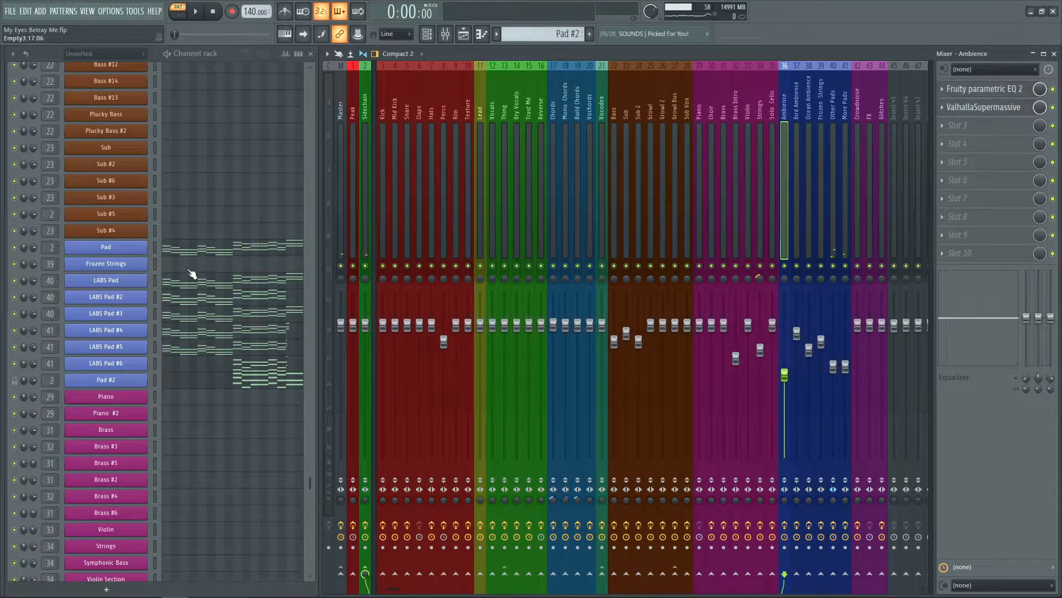
right_click(14, 247)
click(69, 255)
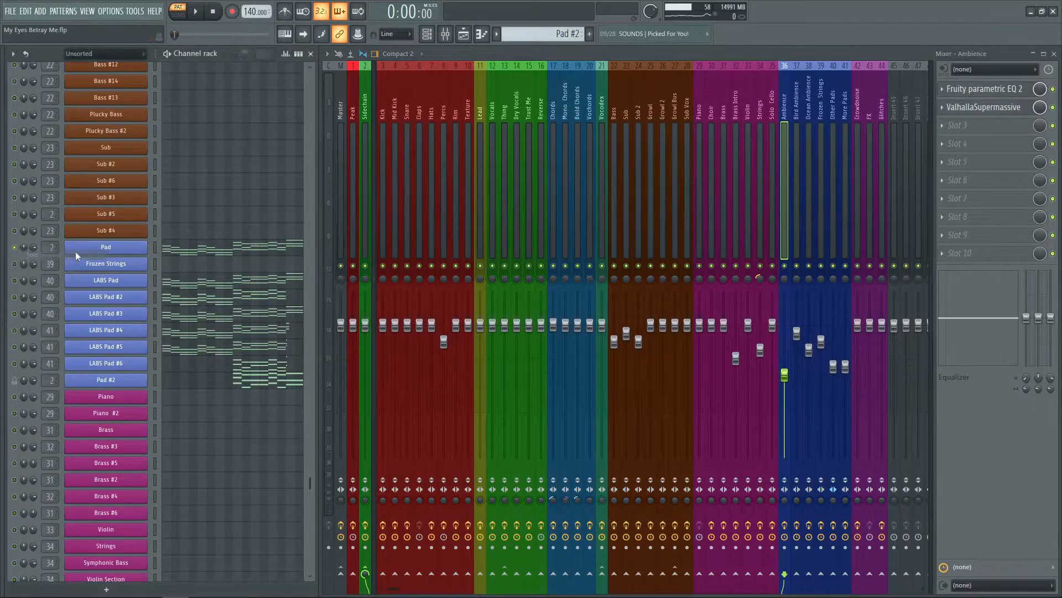
click(121, 249)
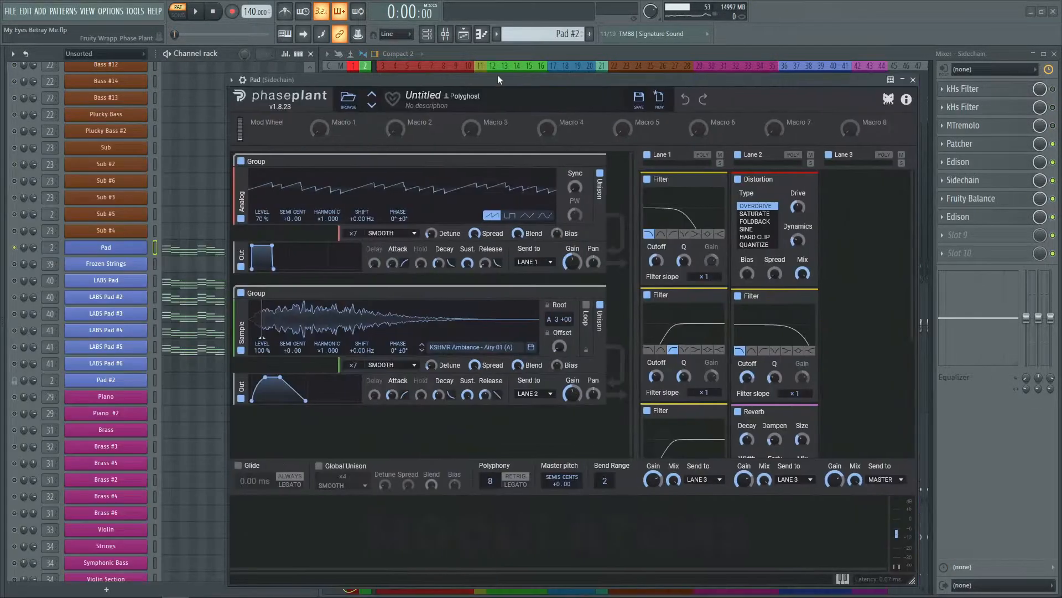
drag(498, 78, 468, 79)
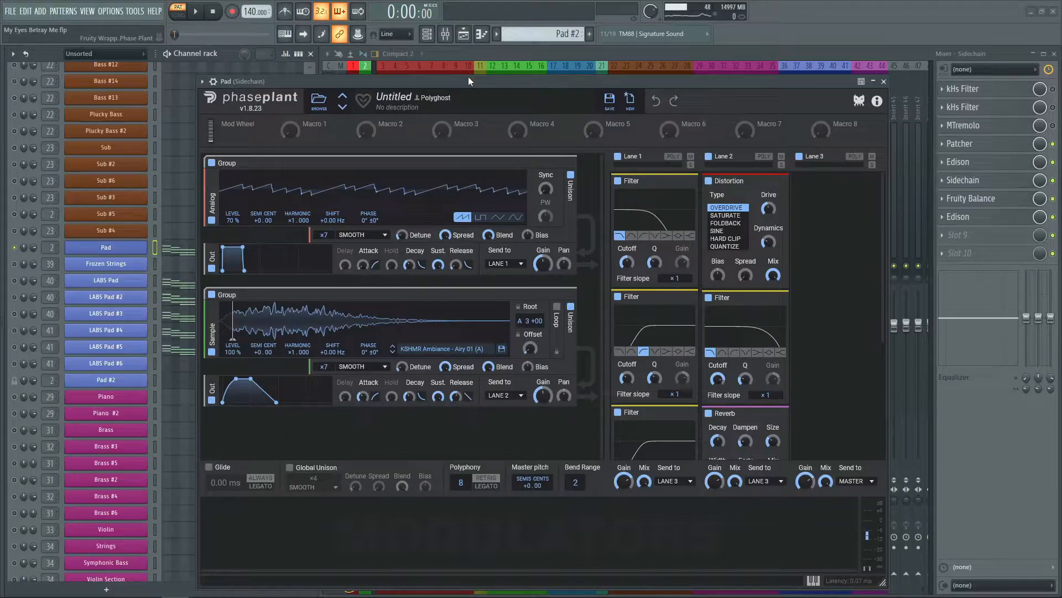
- Disable the Sample generator group and effect lanes 1 and 2 in the Pad's Phase Plant
scroll(824, 218, down, 5)
scroll(825, 219, up, 5)
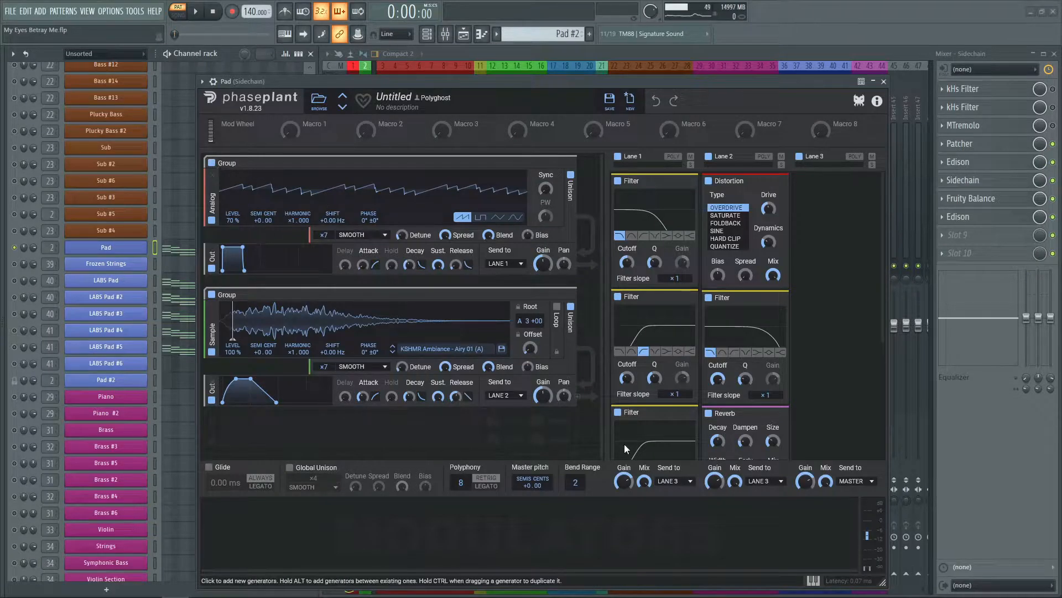
click(211, 295)
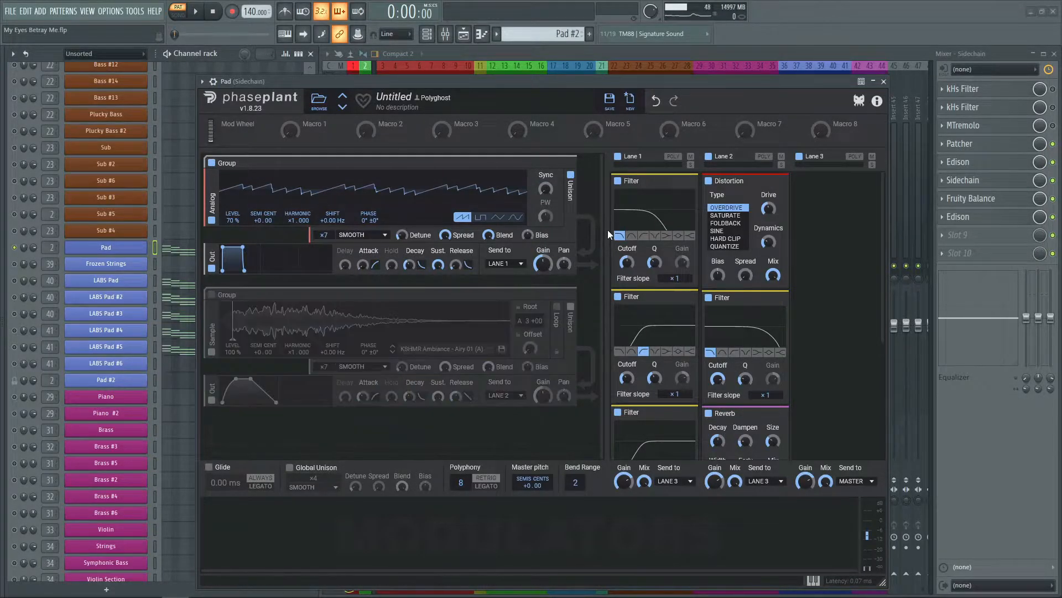
click(617, 156)
click(709, 157)
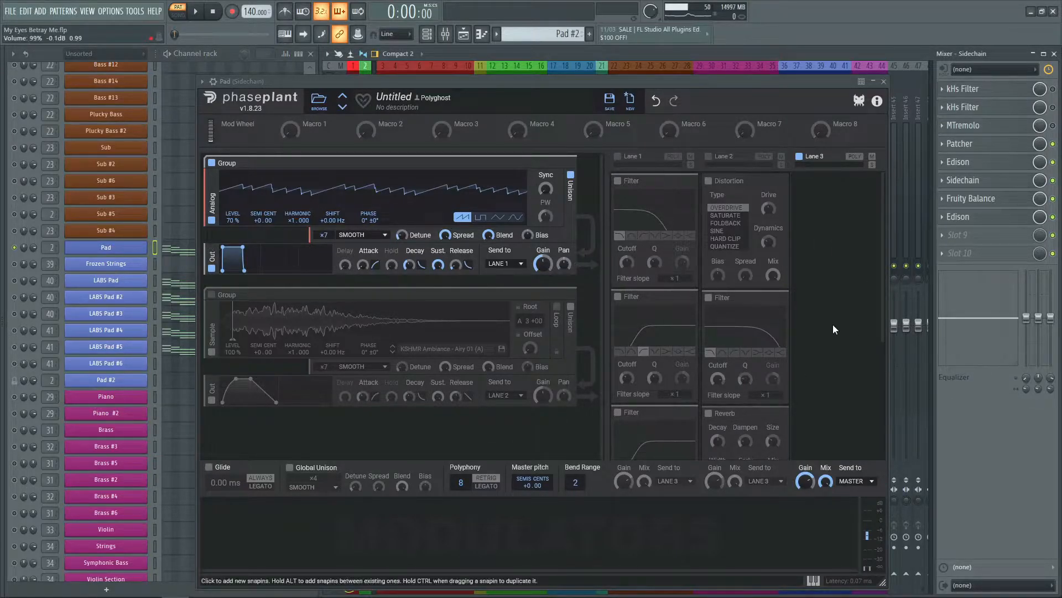
- Compare the Analog saw oscillator with Unison disabled and enabled by playing the pad pattern
click(572, 183)
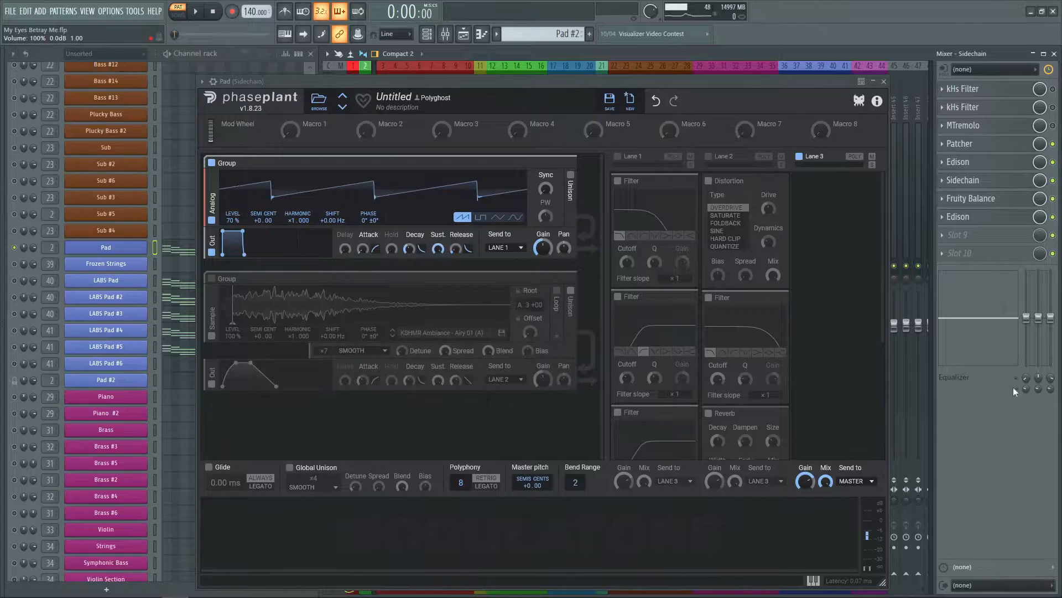
key(space)
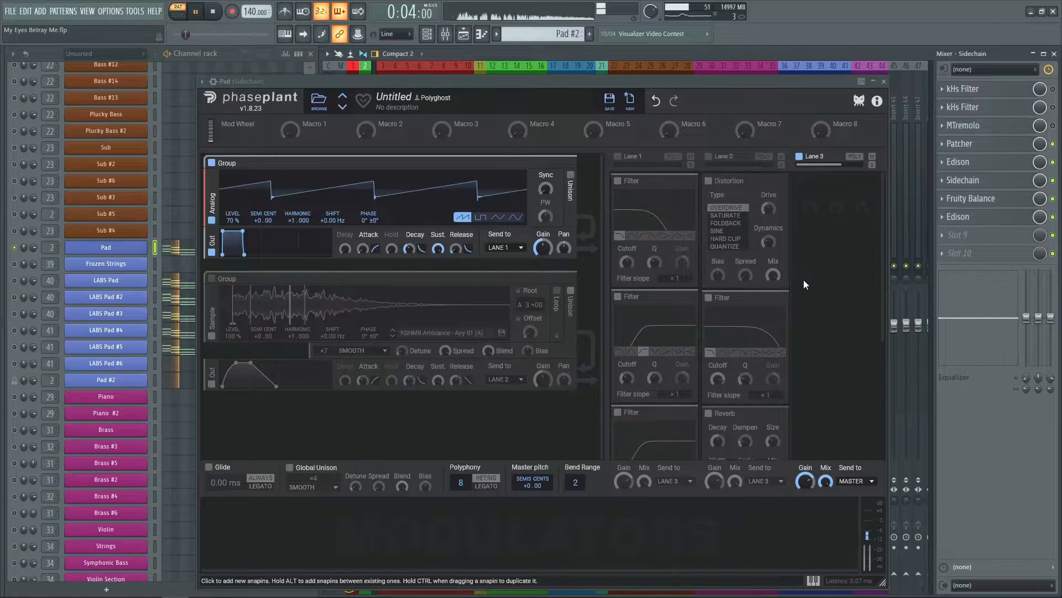
key(space)
click(570, 176)
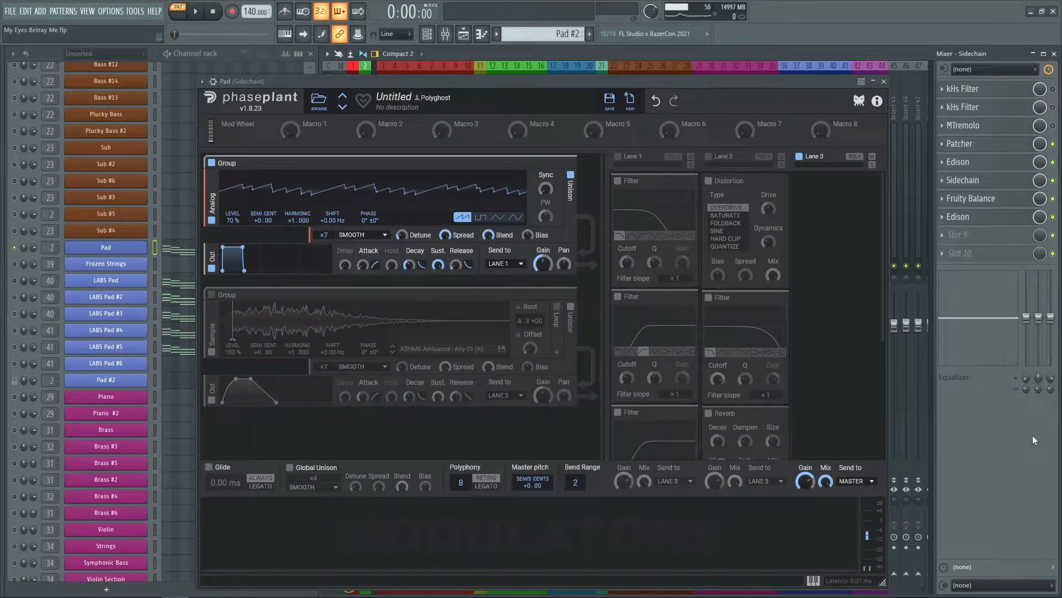
key(space)
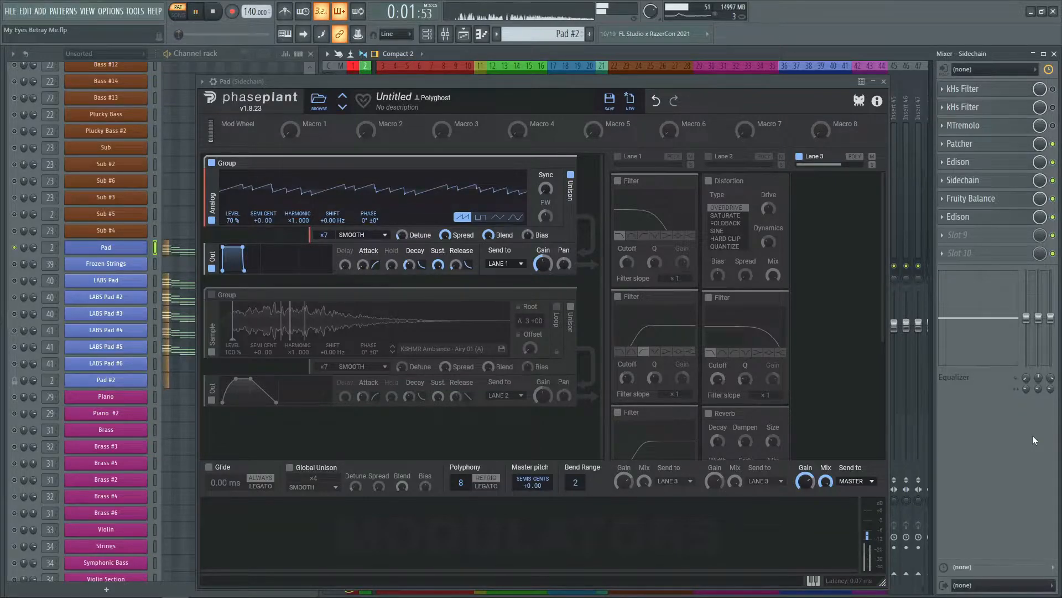
key(space)
- Enable Lane 1 and bypass its three Filters and its Reverb
click(618, 156)
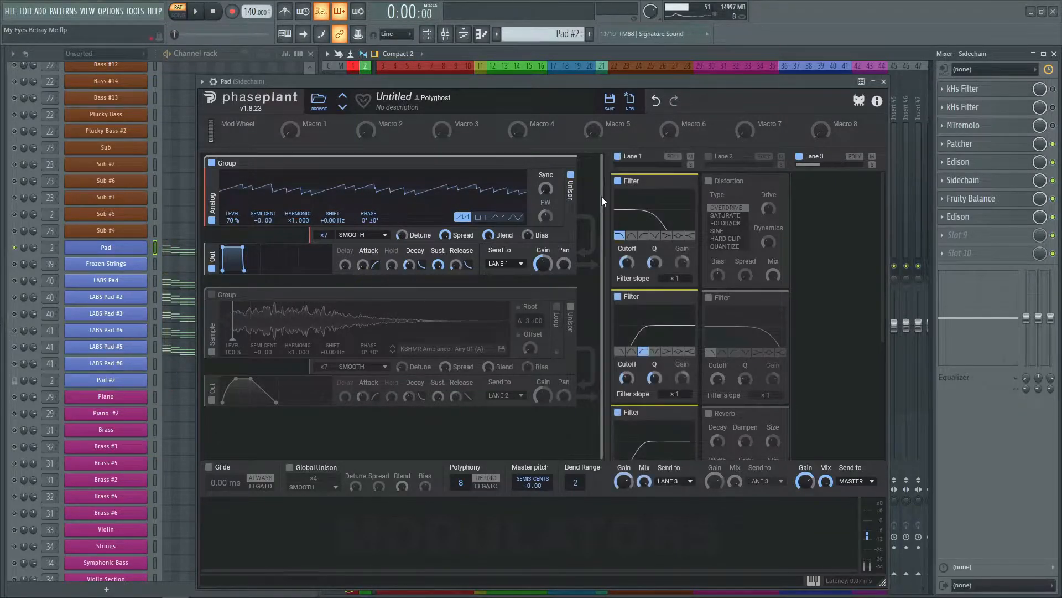
click(618, 298)
click(618, 412)
scroll(616, 401, down, 4)
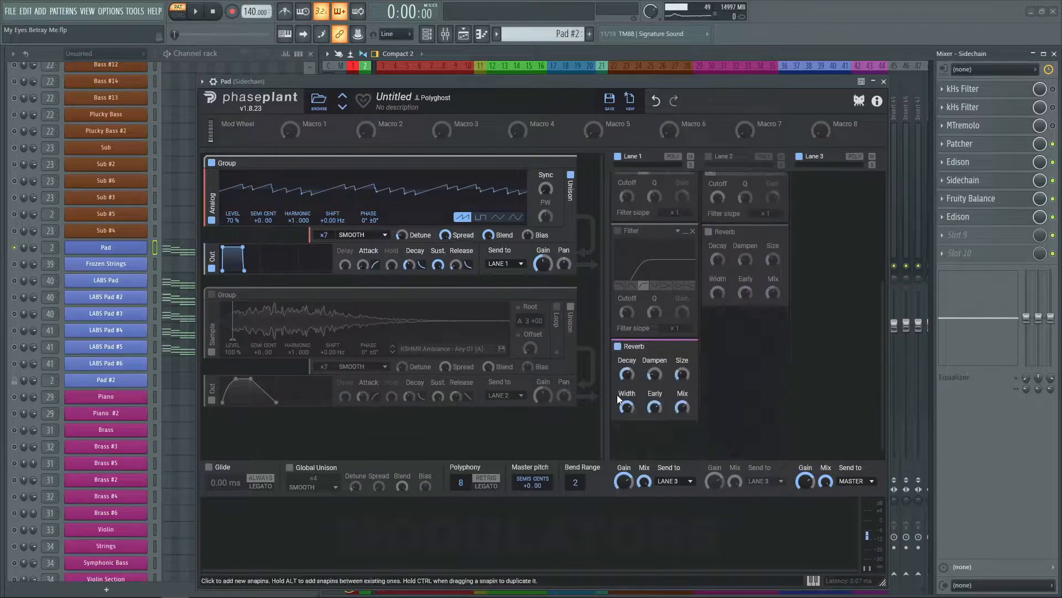
click(618, 334)
scroll(620, 332, up, 4)
click(618, 181)
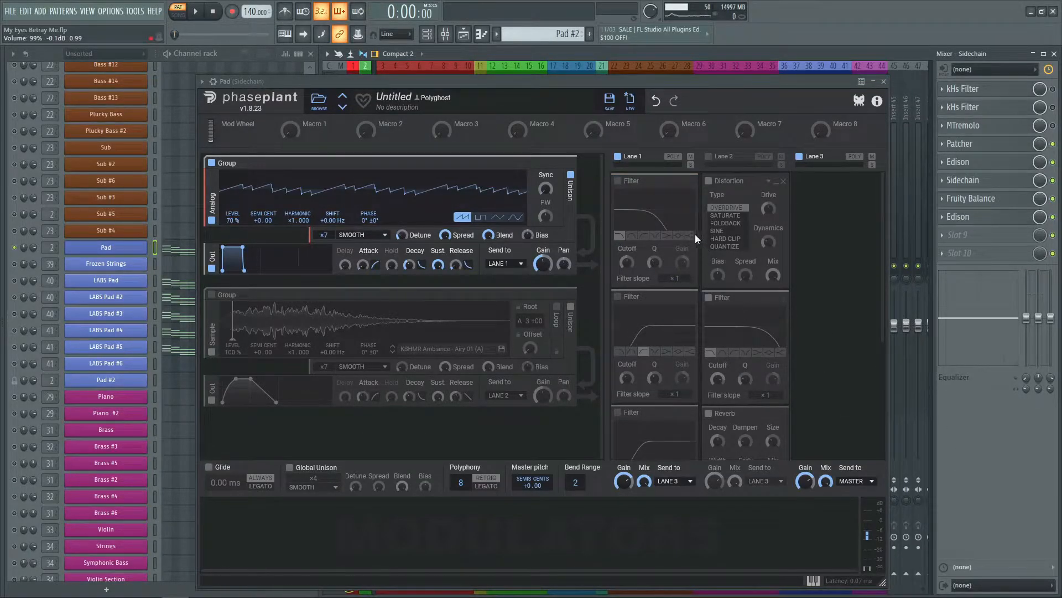
- Re-enable the three Filters and the Reverb in Lane 1 one by one
click(618, 180)
click(618, 296)
scroll(620, 321, down, 2)
click(618, 357)
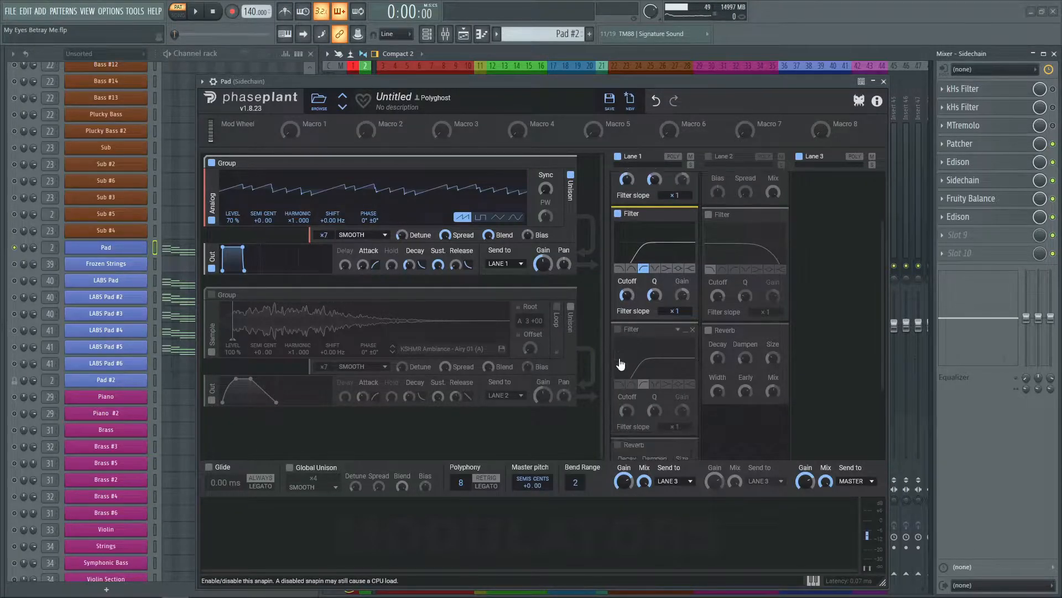
scroll(620, 354, down, 5)
click(618, 334)
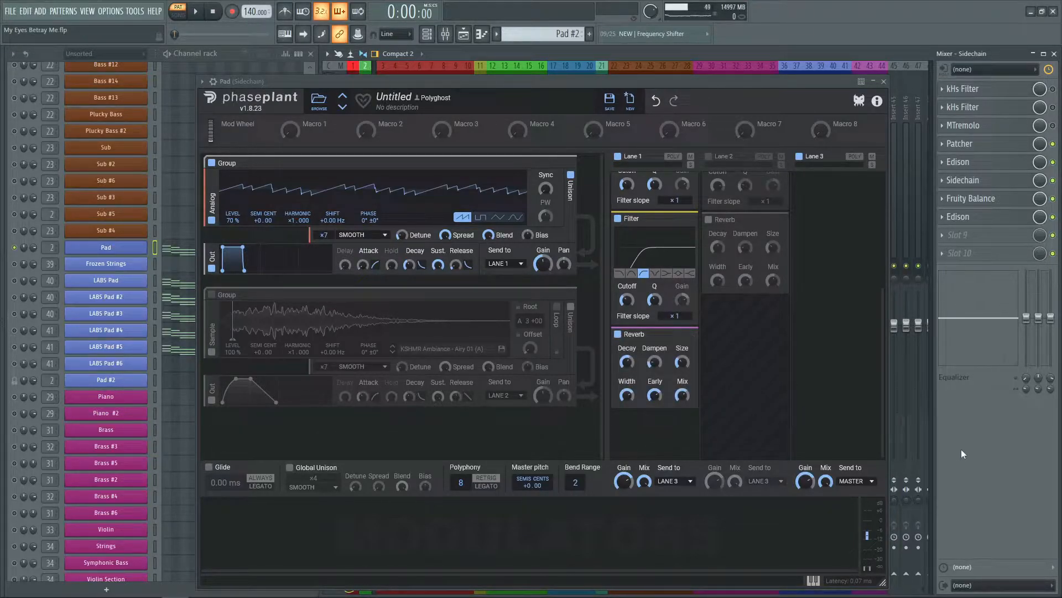
- Play the pad pattern to hear the Analog oscillator through all of Lane 1's effects
key(space)
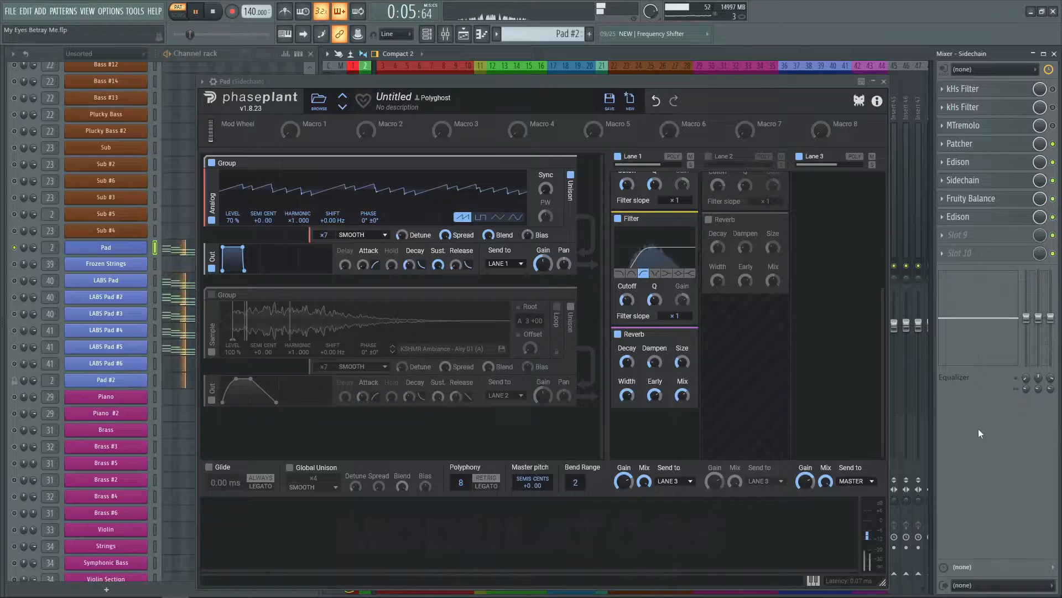
key(space)
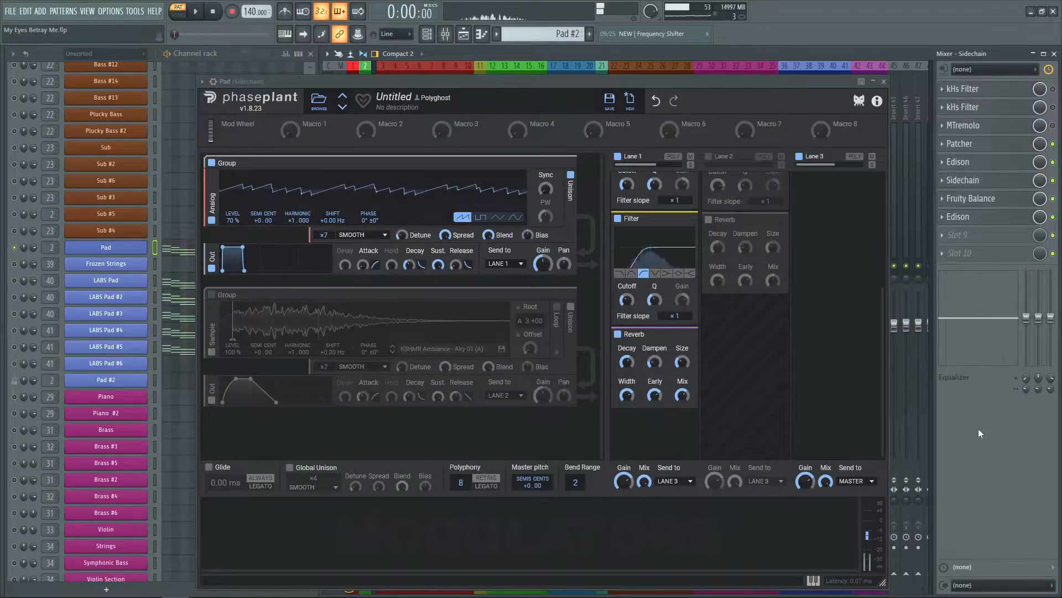
- Disable the Analog group, enable the Sample generator group, and play the pad pattern with the sample's Unison switched off
click(211, 163)
click(212, 294)
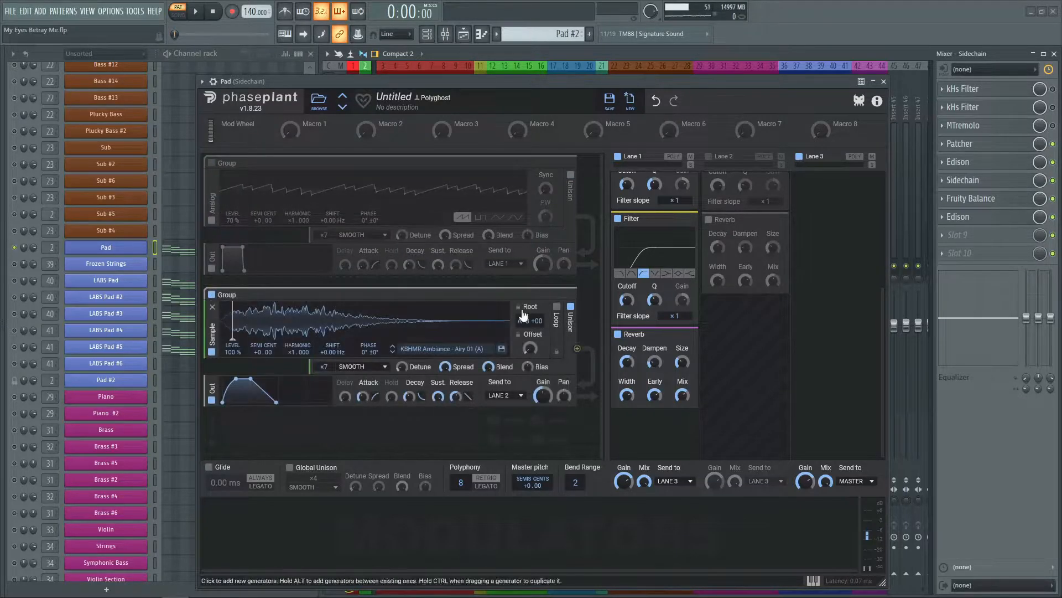
click(571, 308)
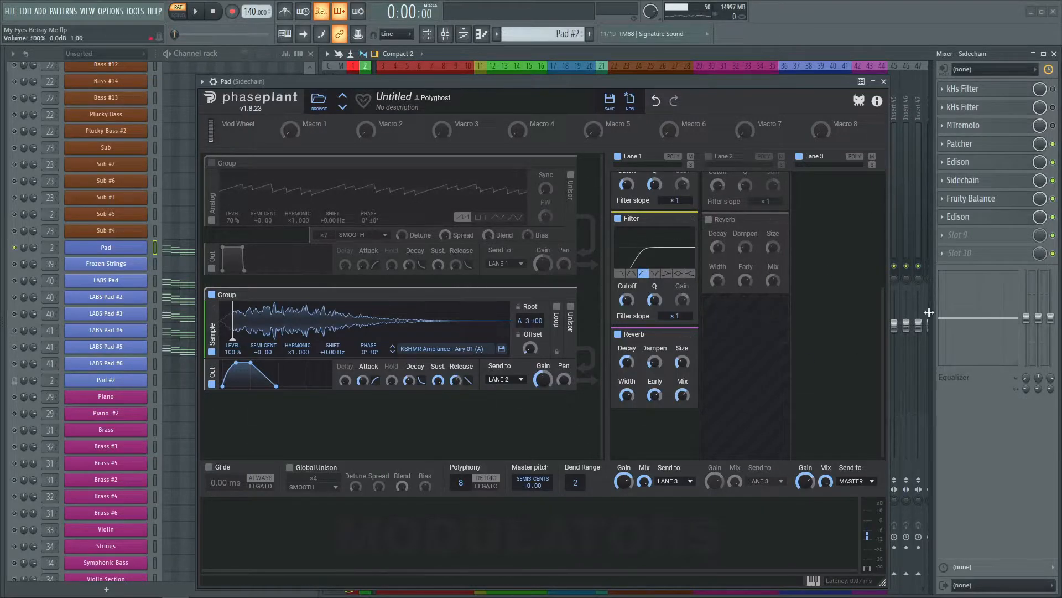
scroll(856, 317, up, 3)
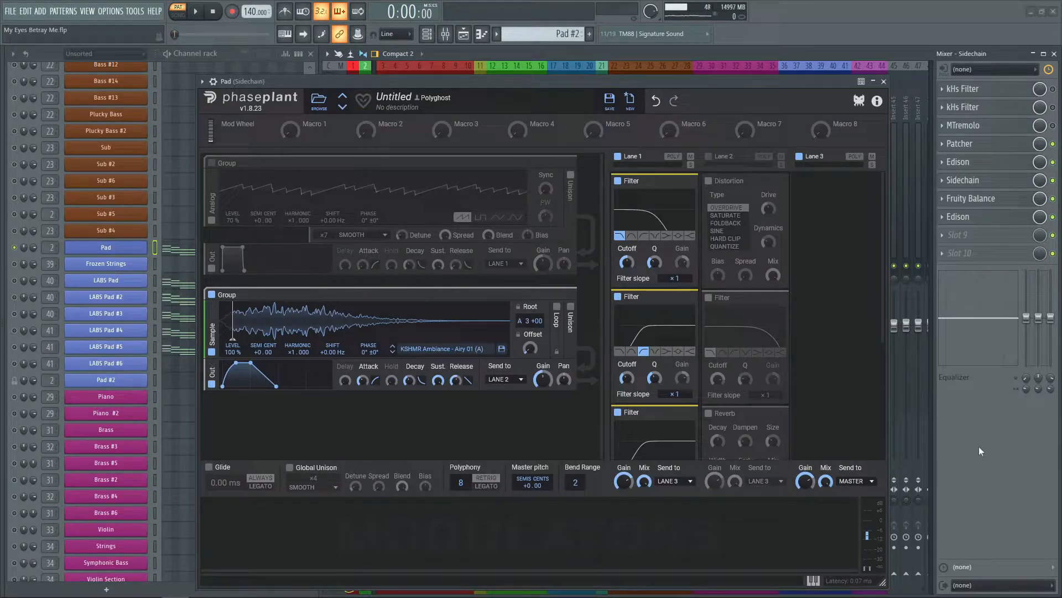
key(space)
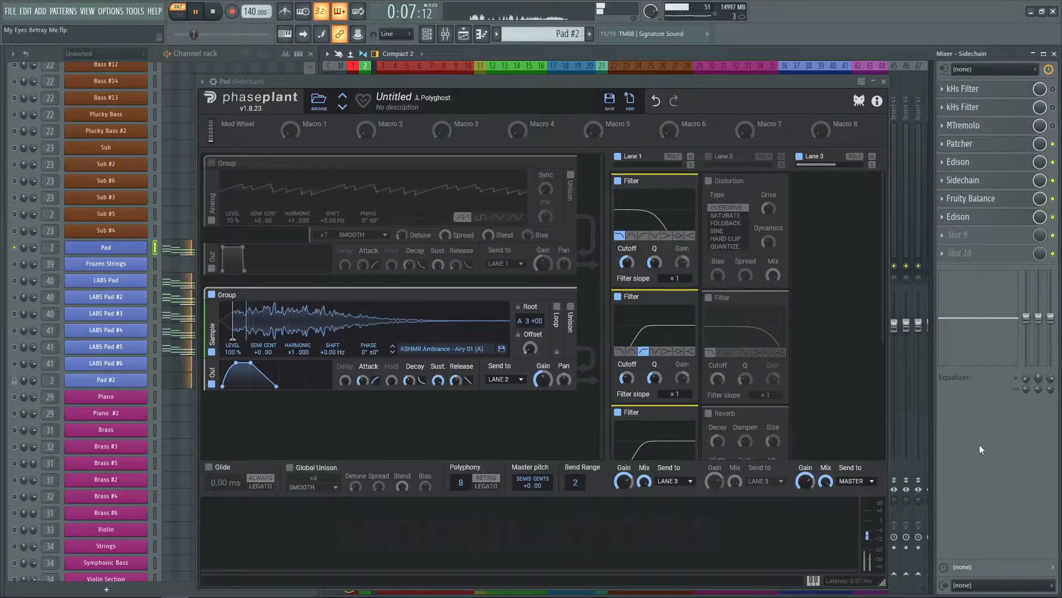
key(space)
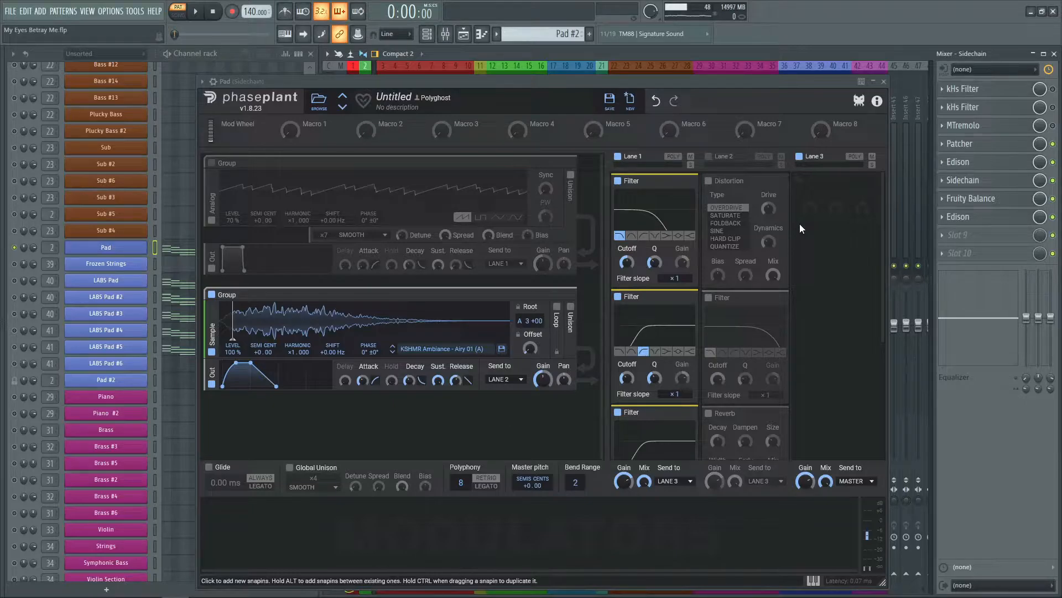
- Re-enable the sample's Unison, enable Lane 2 with its Distortion, Filter and Reverb bypassed, and play the pattern
click(572, 311)
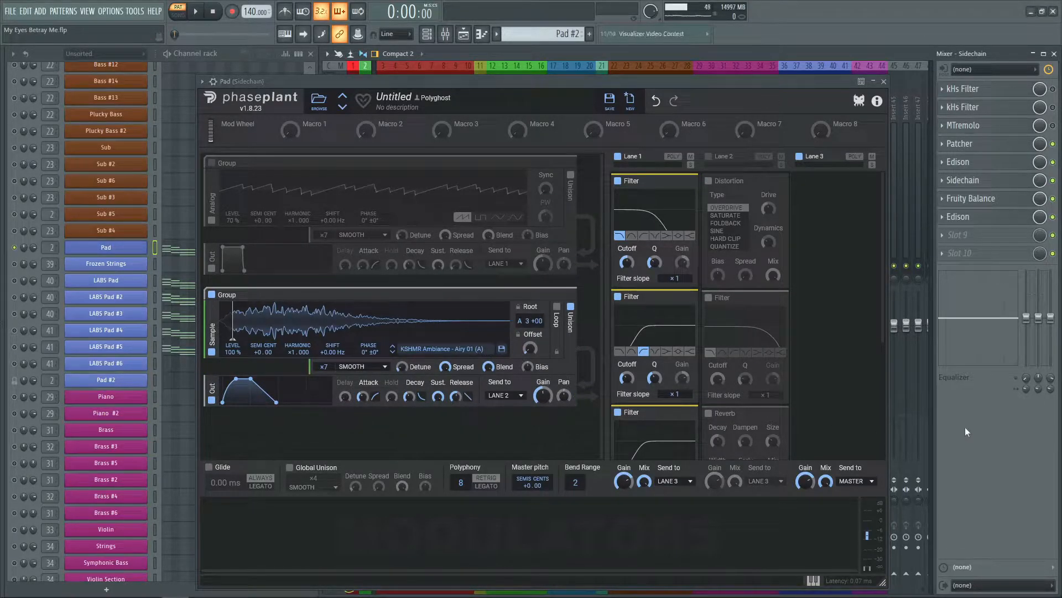
click(708, 156)
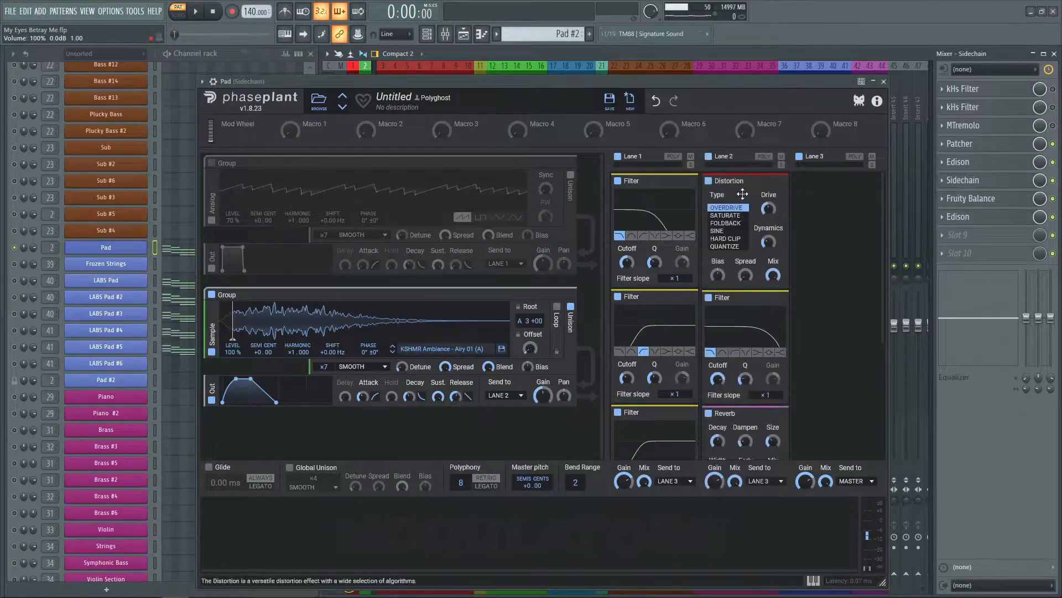
scroll(711, 295, down, 1)
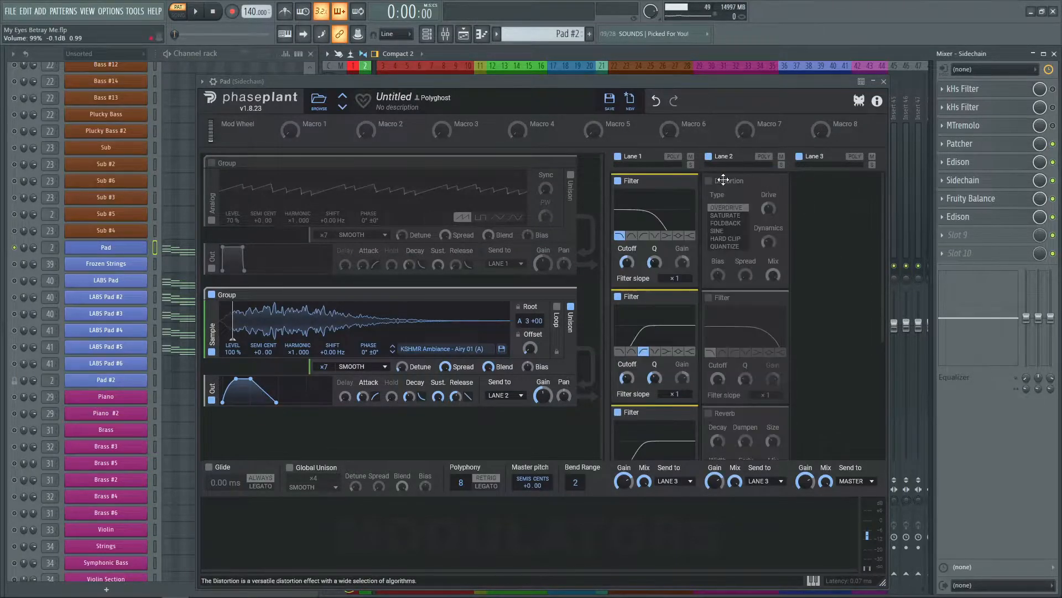
key(space)
key(space)
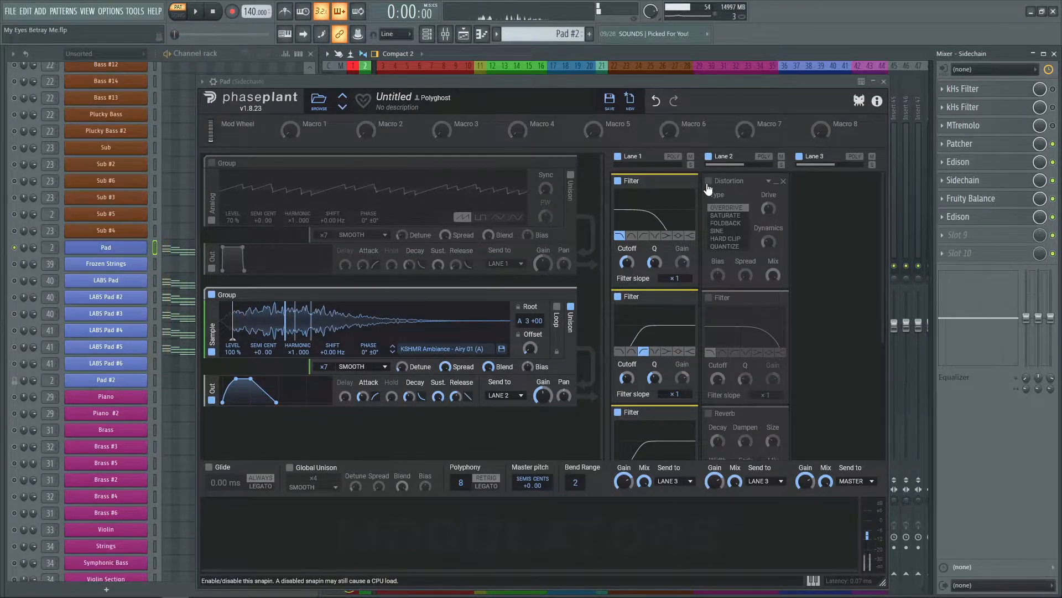
- Re-enable the Distortion, Filter and Reverb in Lane 2 one by one, listening to the sample layer
click(708, 181)
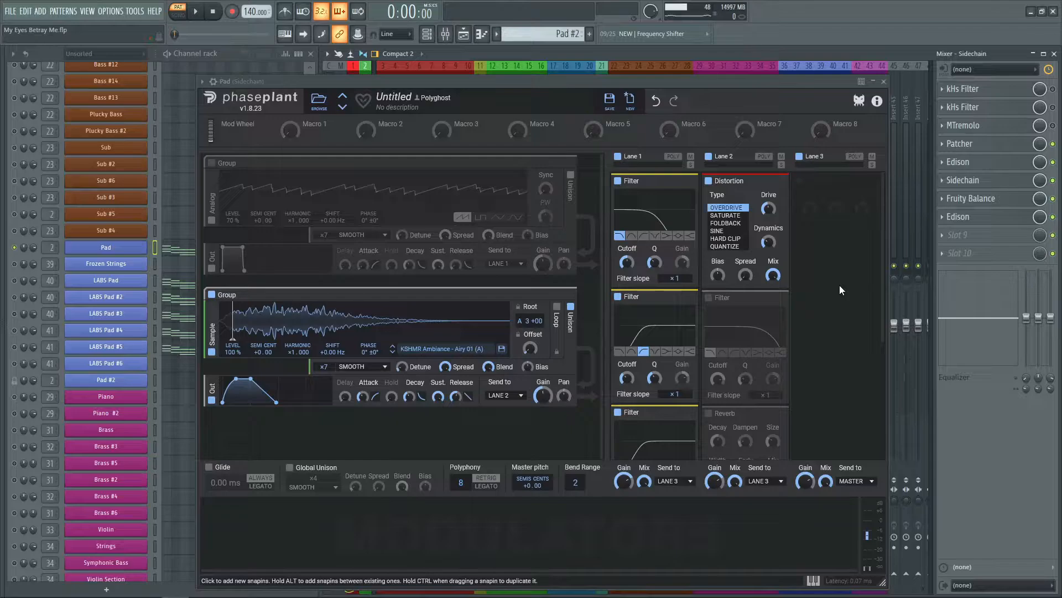
scroll(839, 284, down, 1)
click(708, 270)
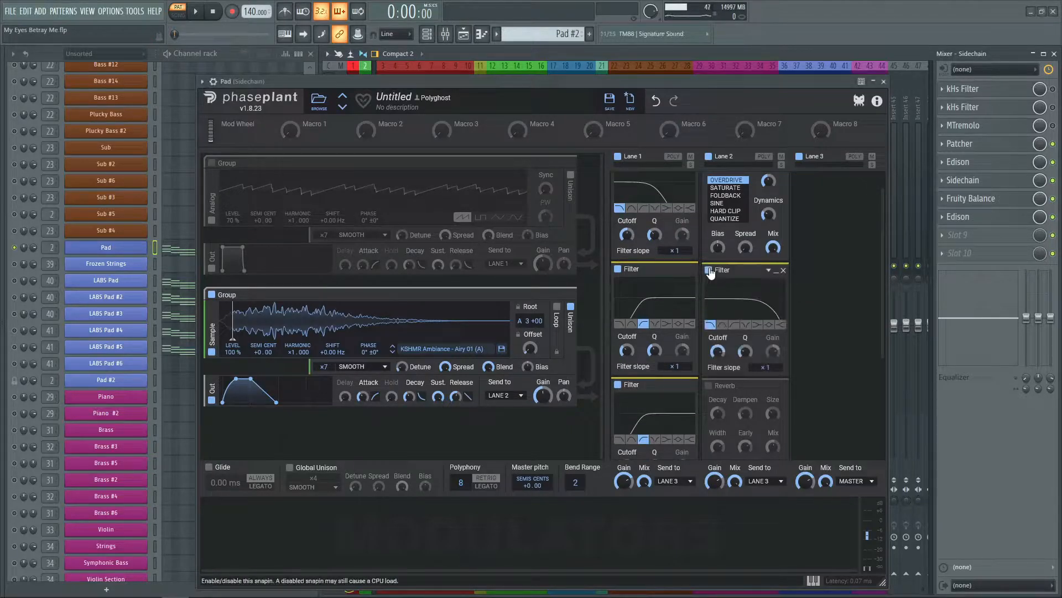
scroll(827, 290, down, 2)
scroll(828, 290, up, 2)
scroll(851, 283, up, 1)
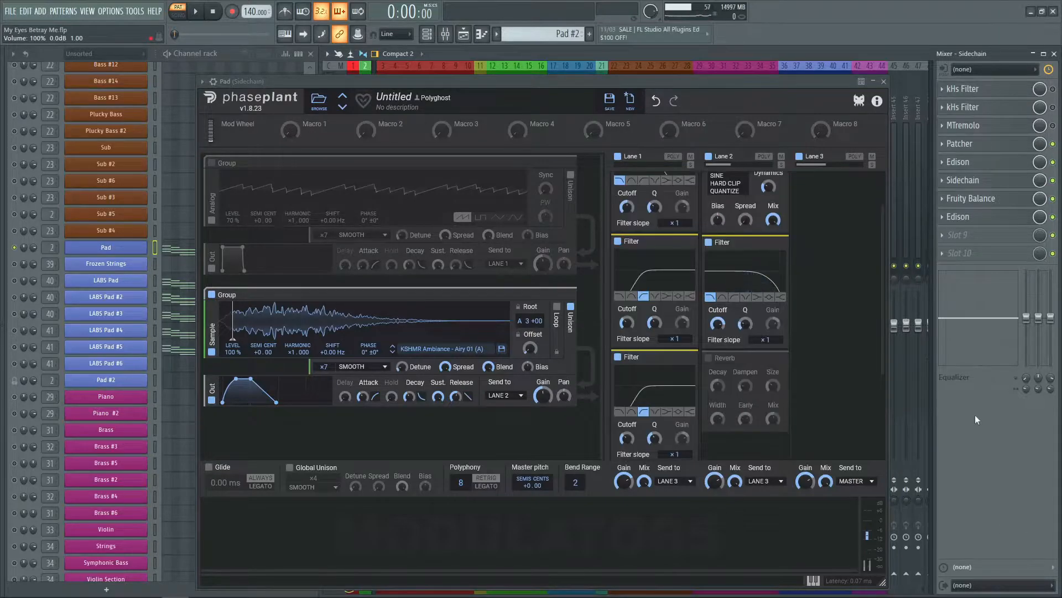
click(710, 358)
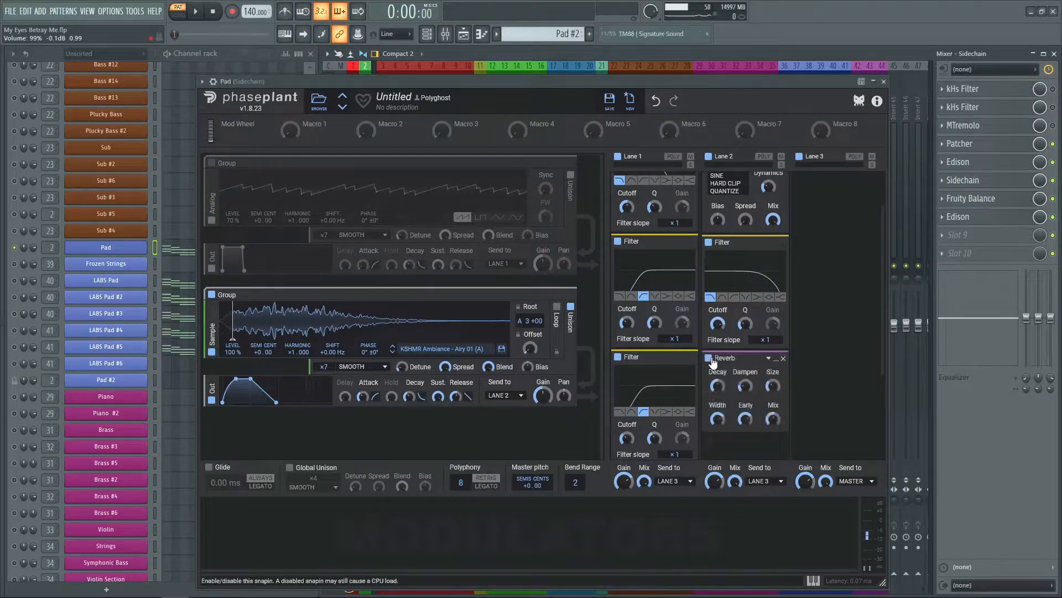
scroll(844, 363, down, 2)
key(space)
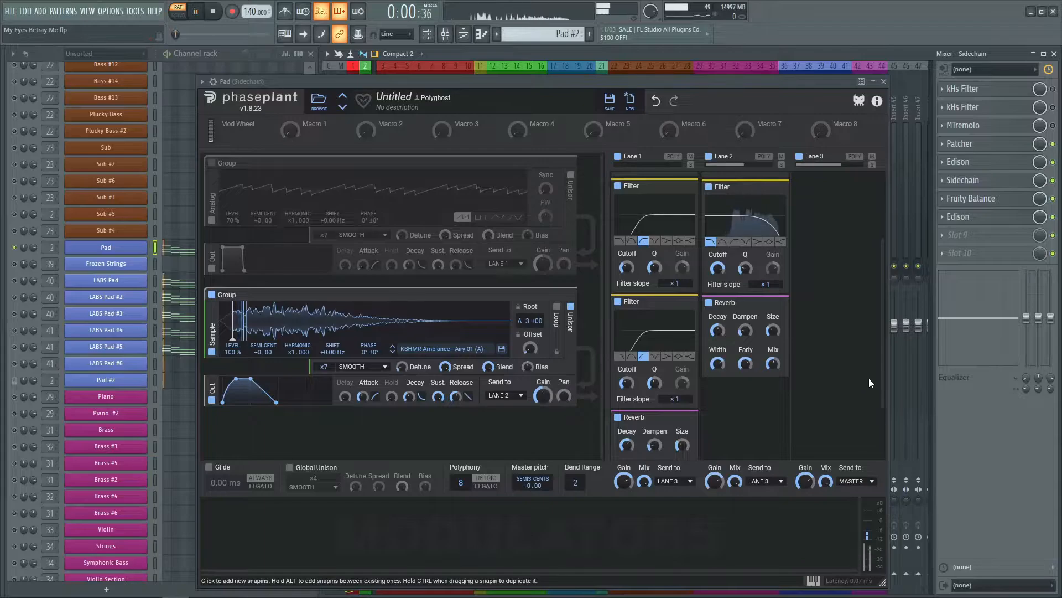
scroll(868, 378, up, 2)
key(space)
- Re-enable the Analog group and play the pad pattern with both generator layers together
click(211, 163)
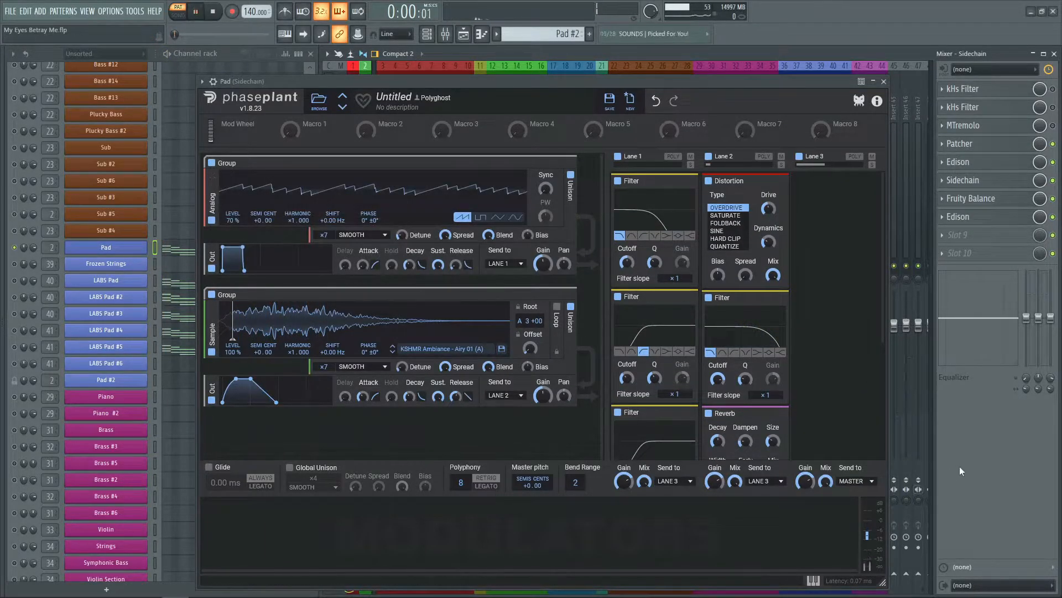
key(space)
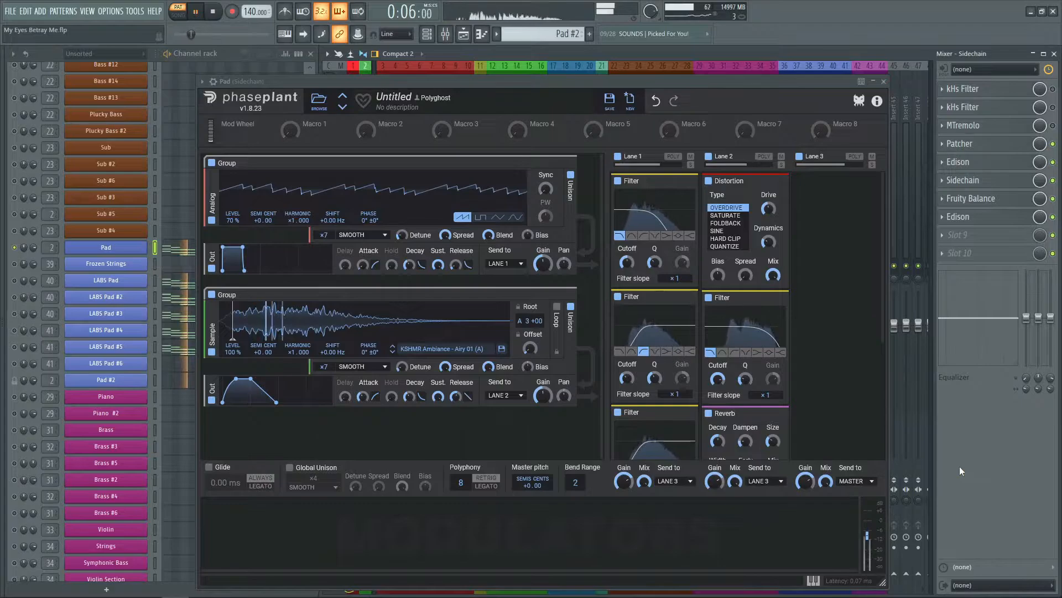
key(space)
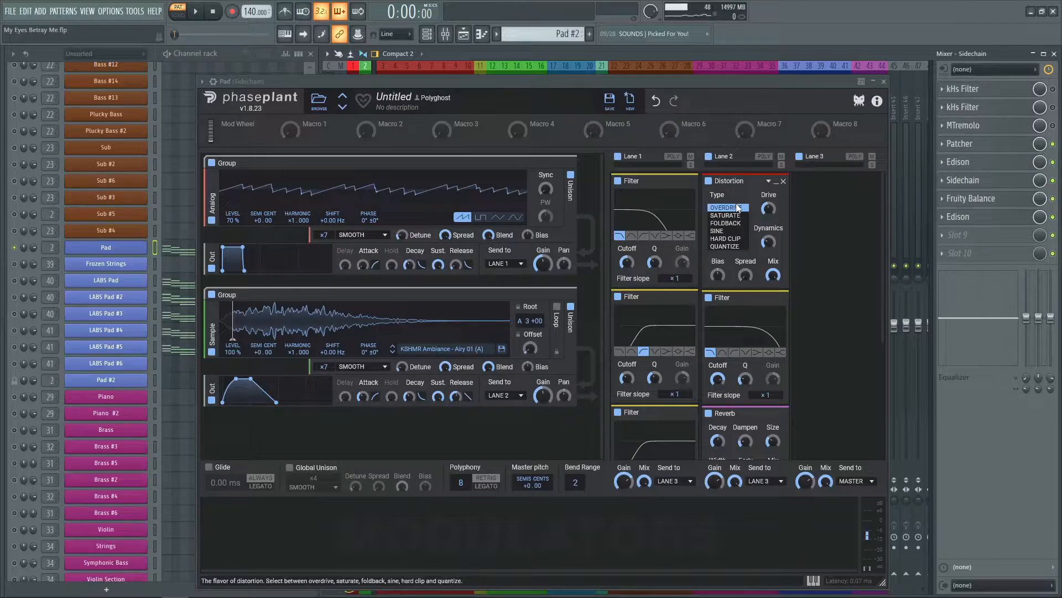
- Close the Pad's synth, solo the LABS Pad channel and view its Textural Pads: Avaur instrument
click(106, 247)
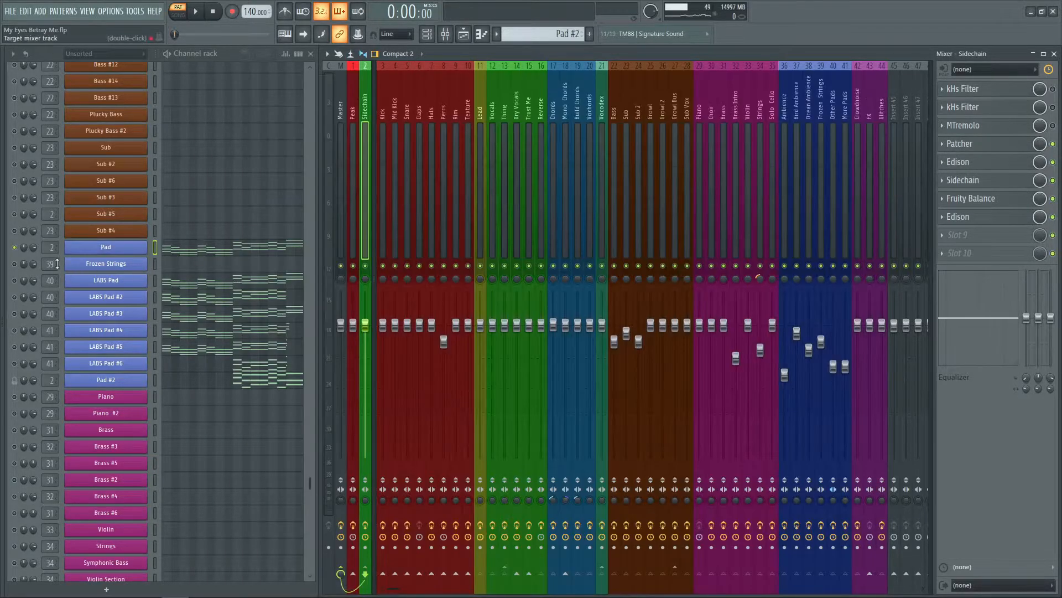
click(16, 280)
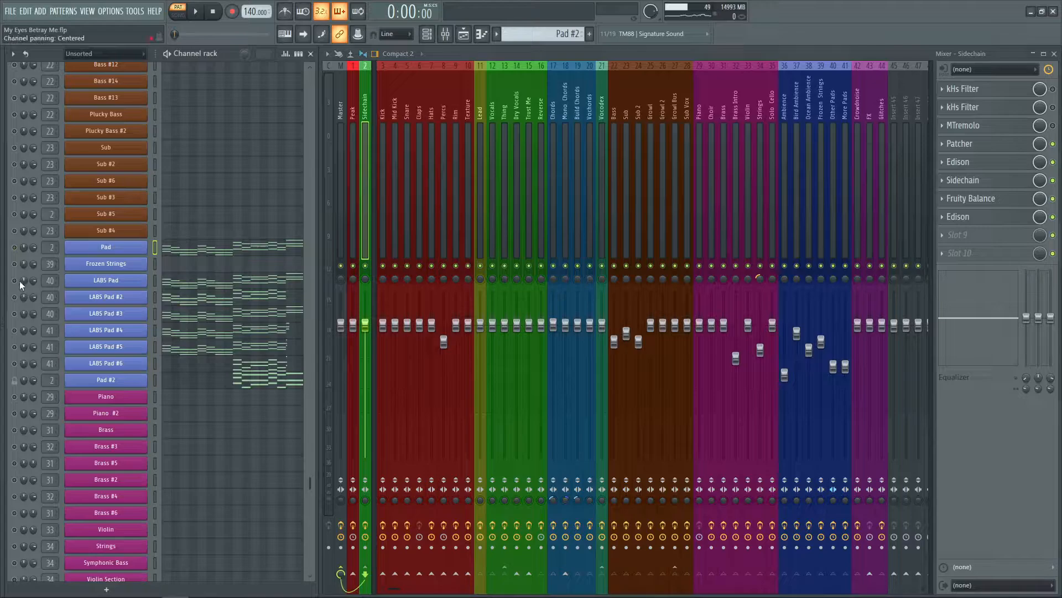
click(132, 281)
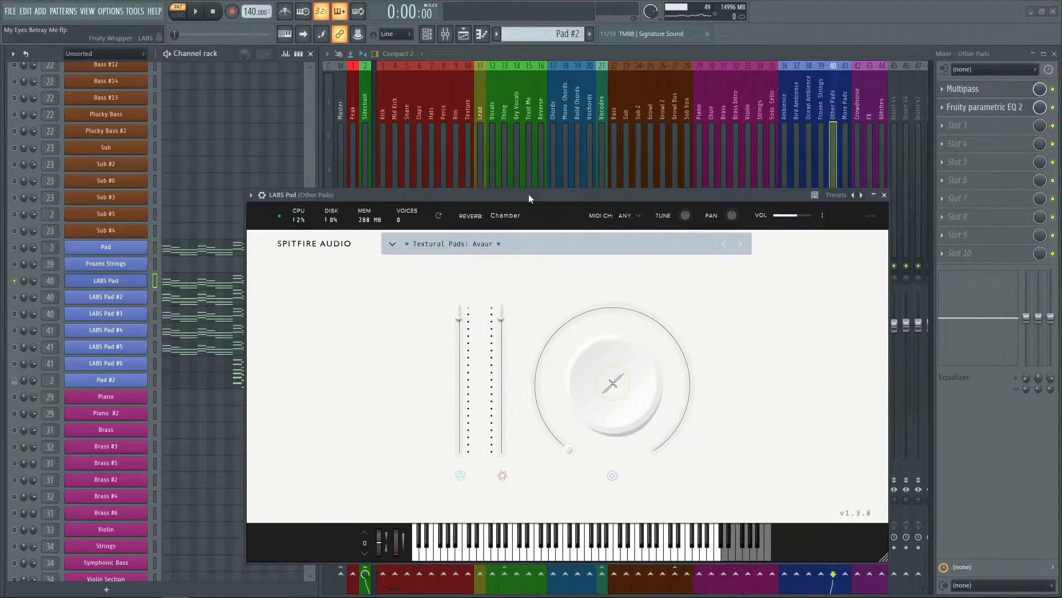
drag(529, 196, 524, 172)
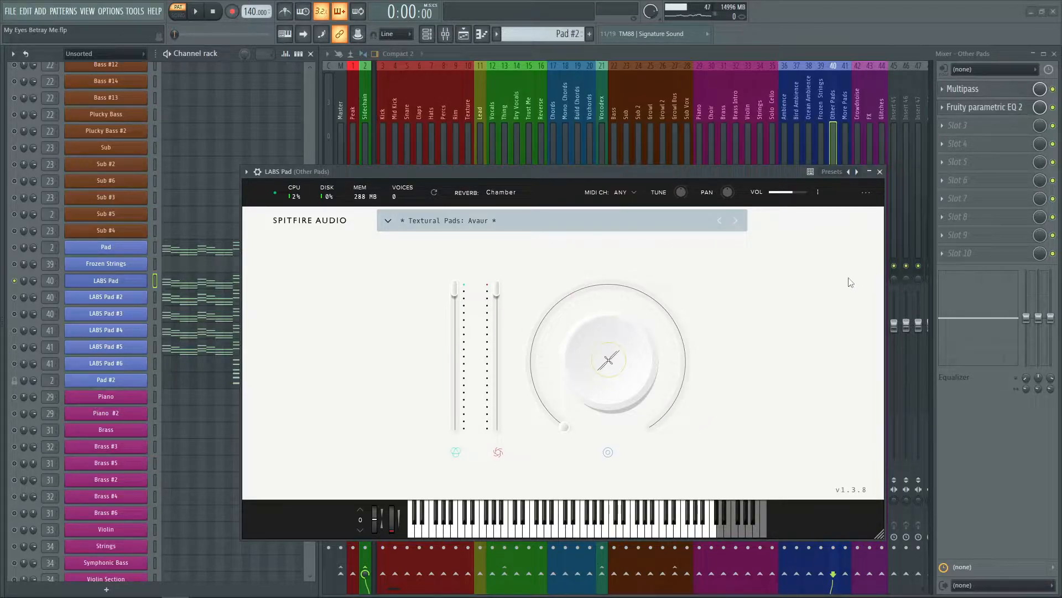
click(881, 175)
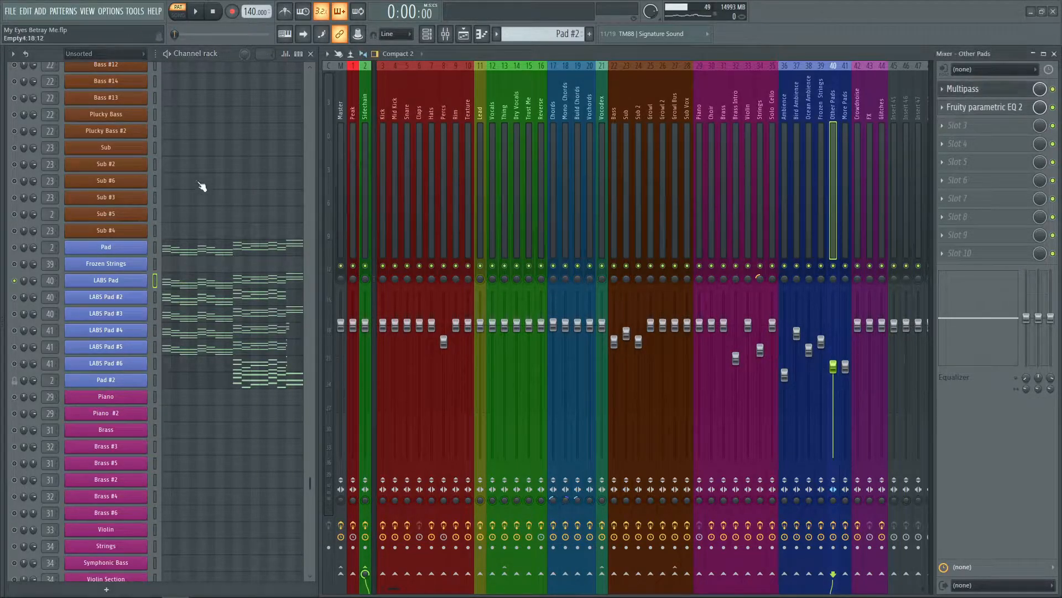
- Examine the Multipass and Fruity parametric EQ 2 effects on the Other Pads and More Pads mixer tracks
click(962, 89)
drag(650, 142, 538, 121)
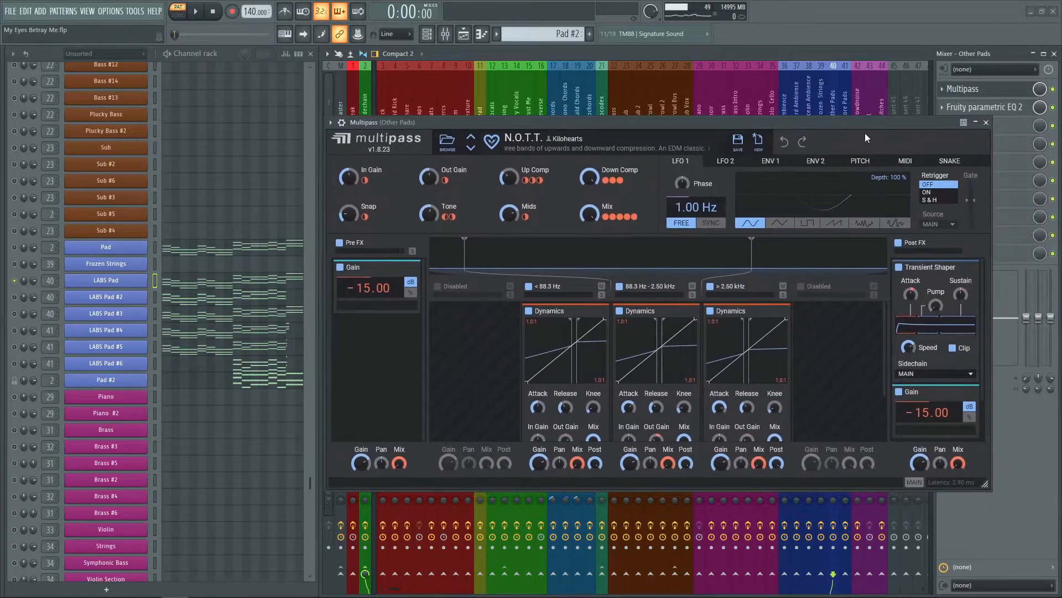
click(987, 123)
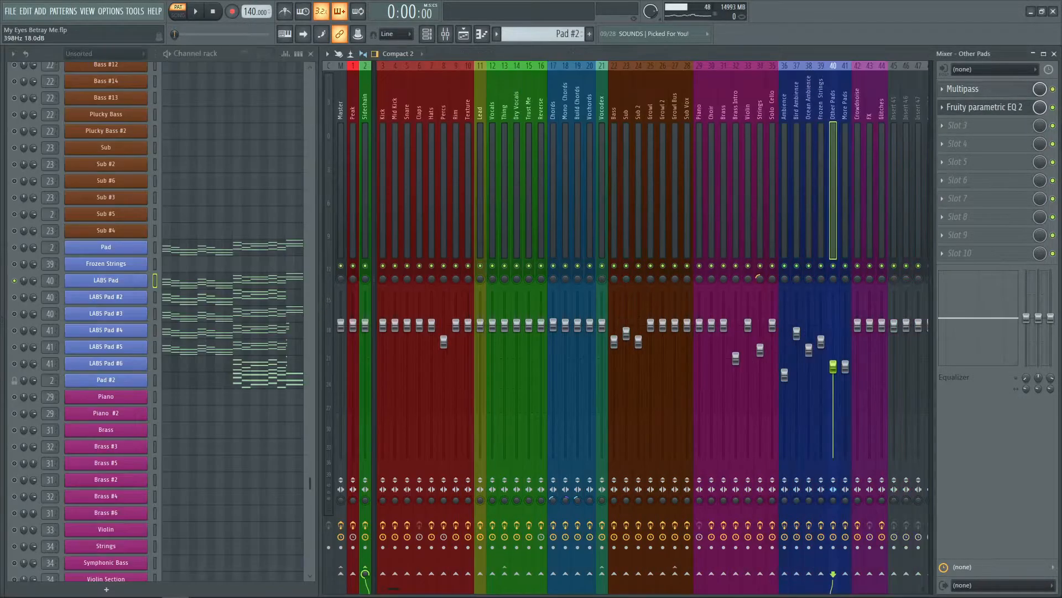
click(985, 108)
drag(329, 110, 518, 147)
click(619, 151)
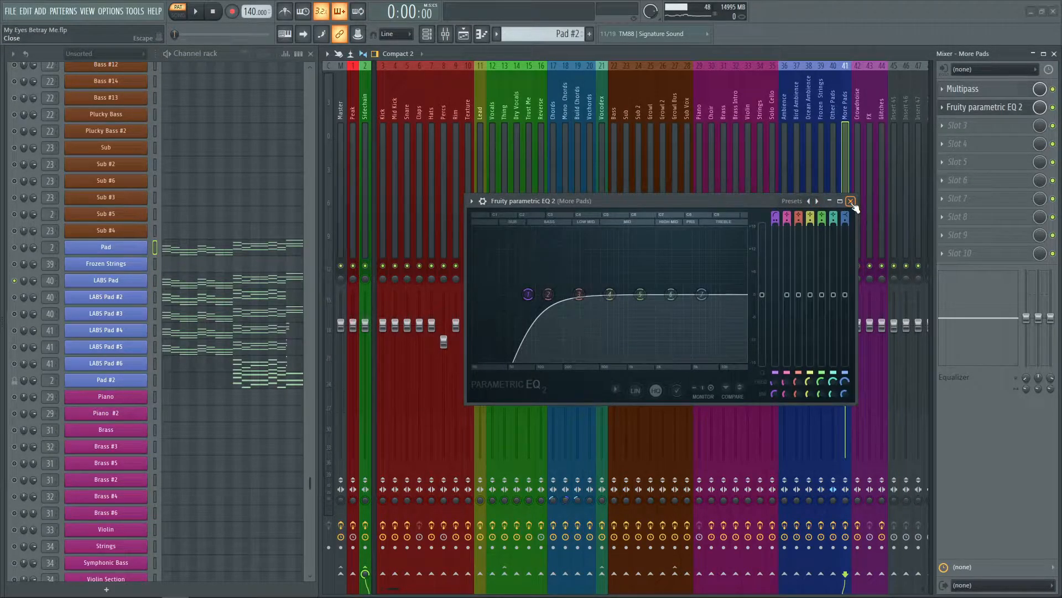
click(851, 201)
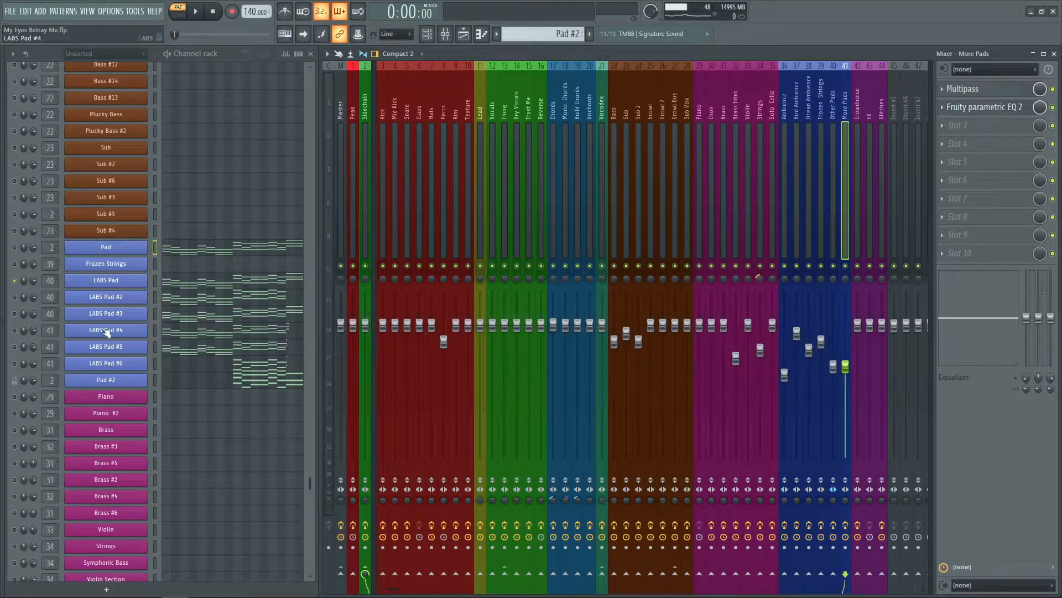
- Play the pattern while soloing the LABS Pad channels in turn, up to LABS Pad #5
key(space)
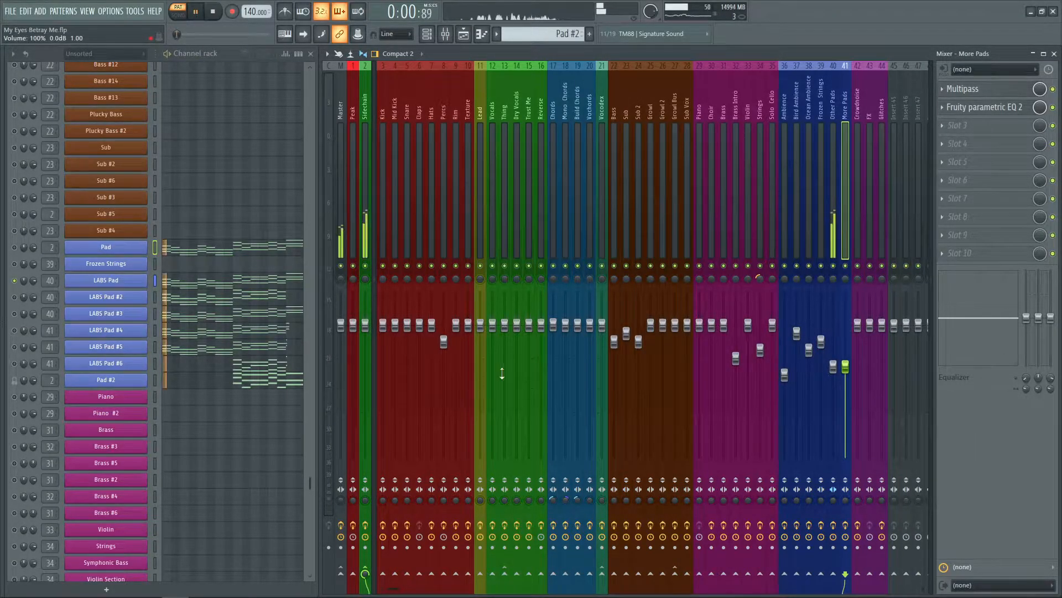
click(832, 180)
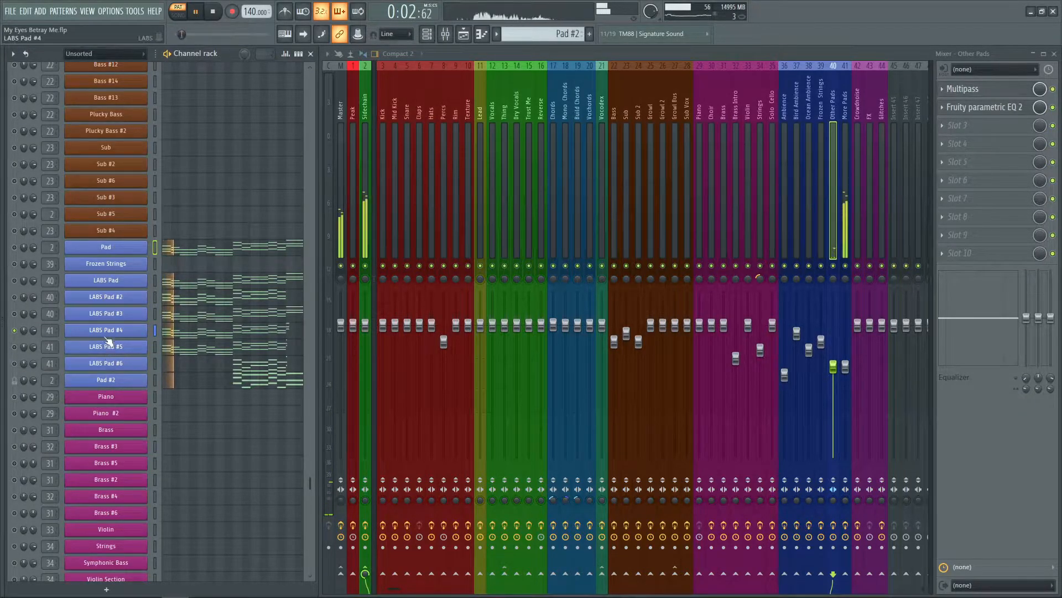
click(108, 332)
click(103, 347)
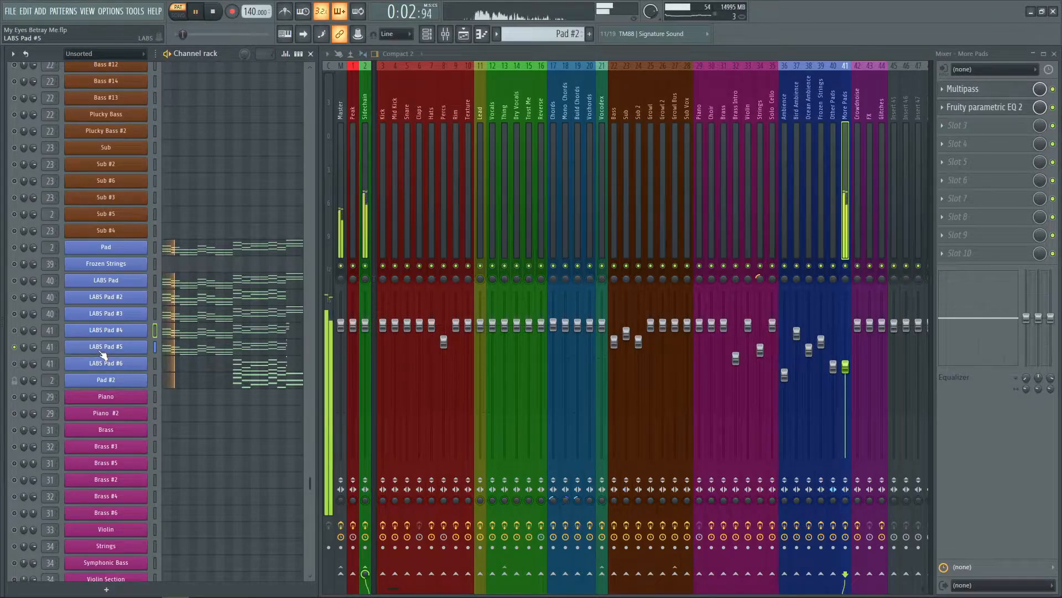
key(space)
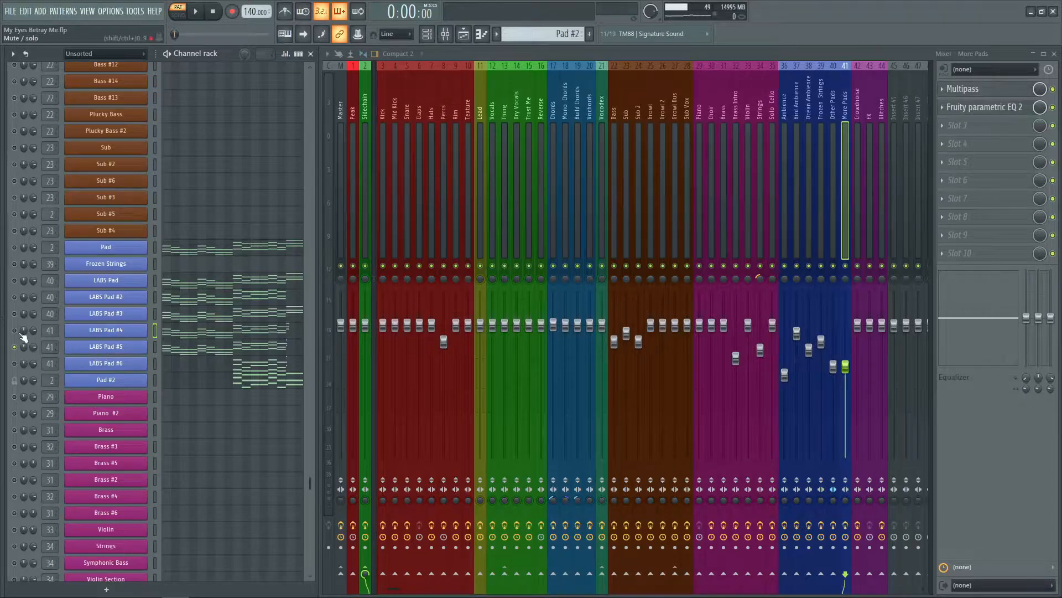
- Unmute and play LABS Pad through LABS Pad #5 together, and unmute the Pad channel as well
click(14, 280)
key(space)
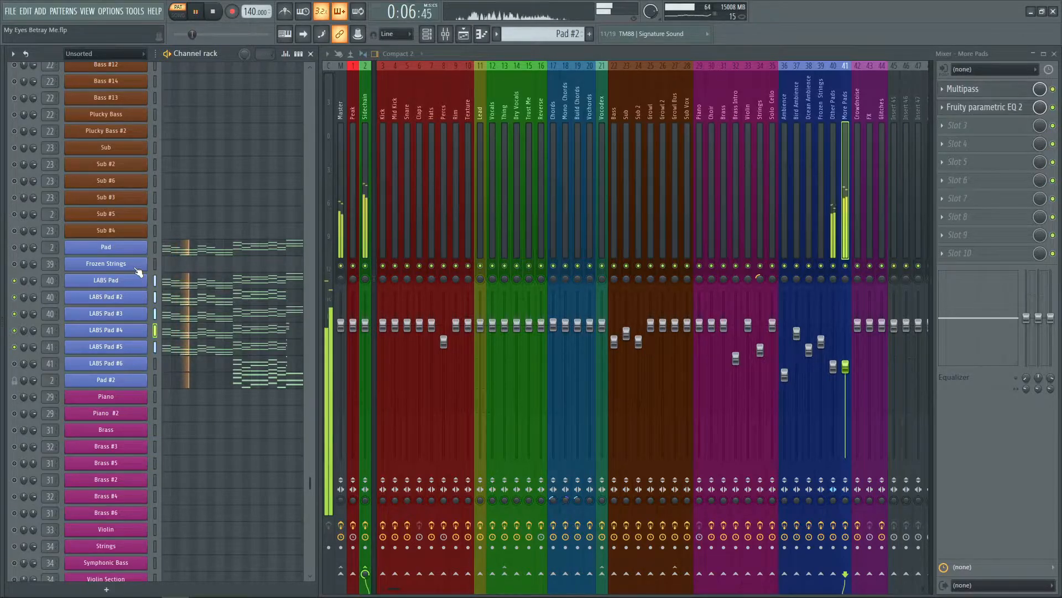
key(space)
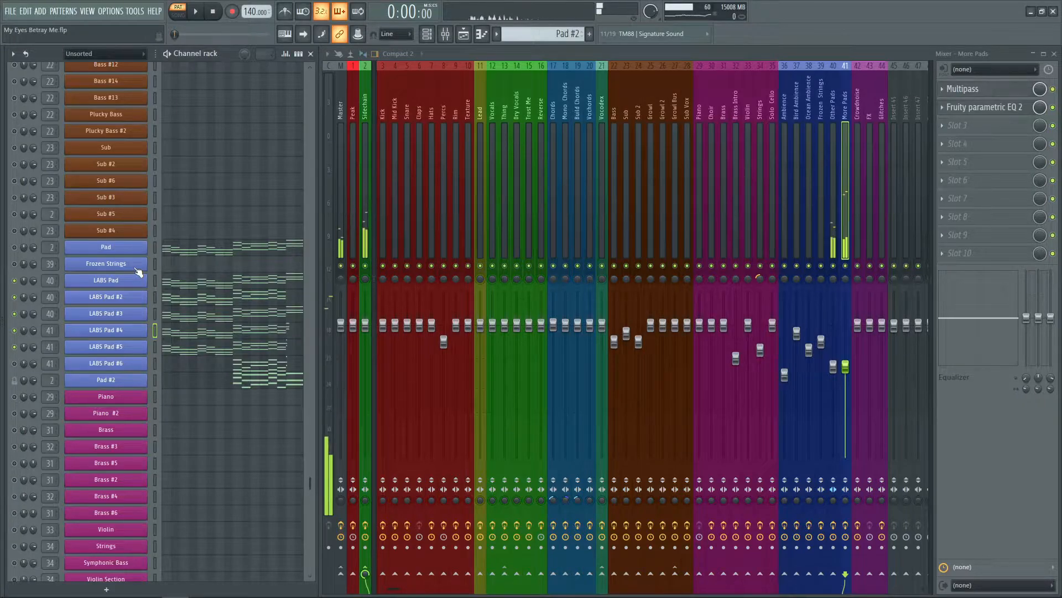
click(14, 248)
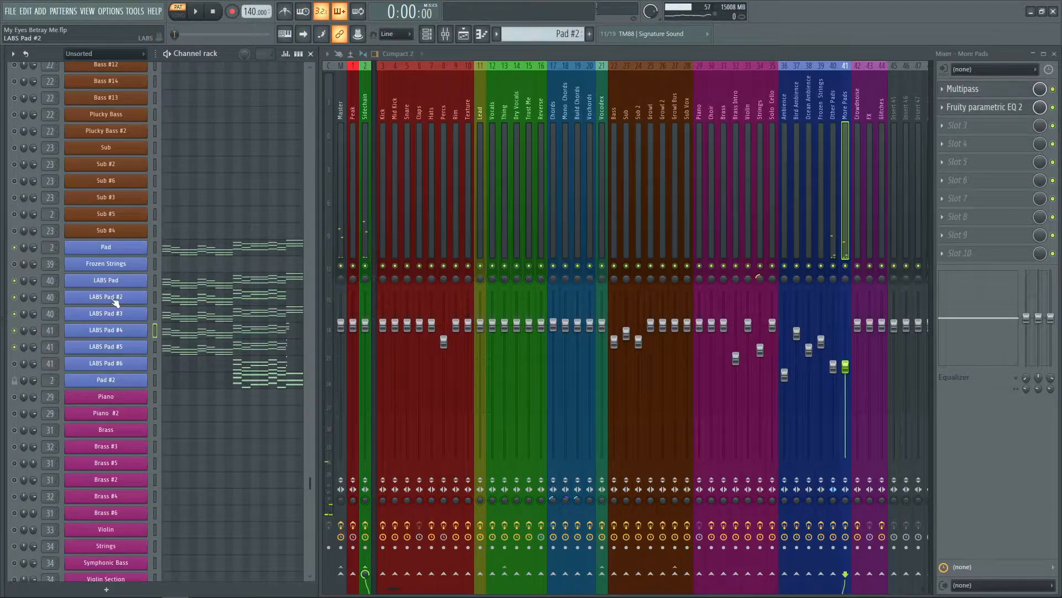
- Play the pattern with the Pad channel sounding together with LABS Pad through LABS Pad #5
click(19, 248)
key(space)
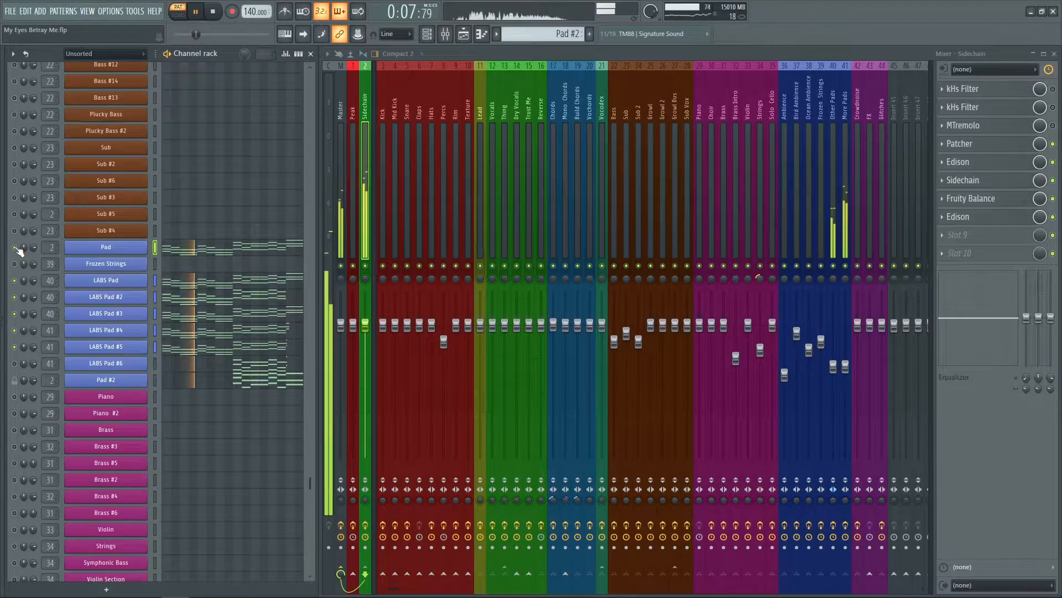
key(space)
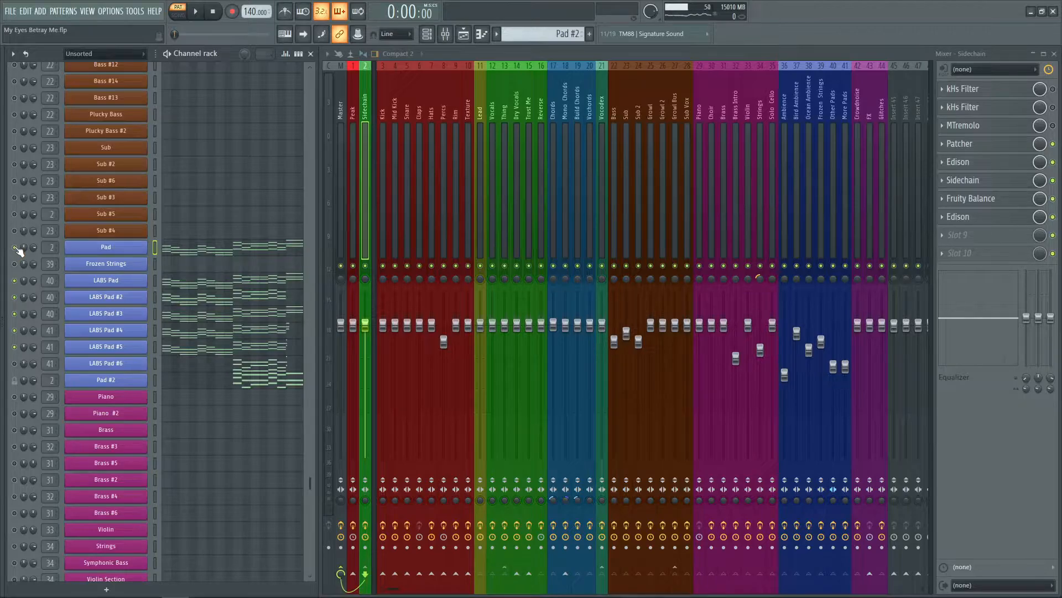
- Look over the intro's Pad audio clips and the surrounding tracks in the playlist arrangement
click(463, 34)
scroll(347, 206, up, 3)
scroll(351, 208, up, 3)
scroll(351, 209, down, 7)
scroll(320, 402, up, 7)
scroll(319, 403, down, 4)
scroll(392, 396, down, 1)
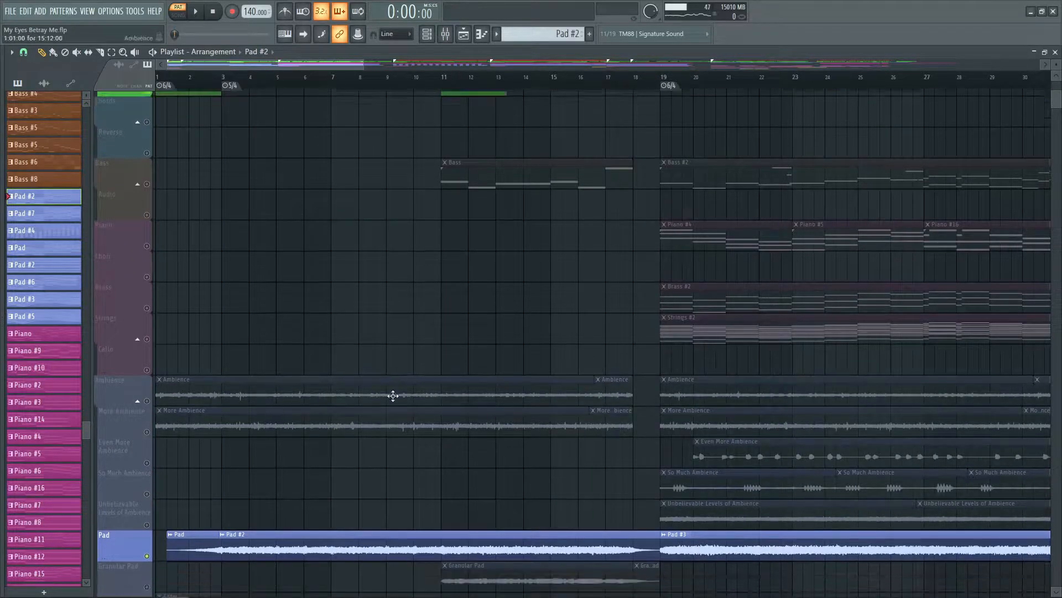
scroll(393, 395, down, 1)
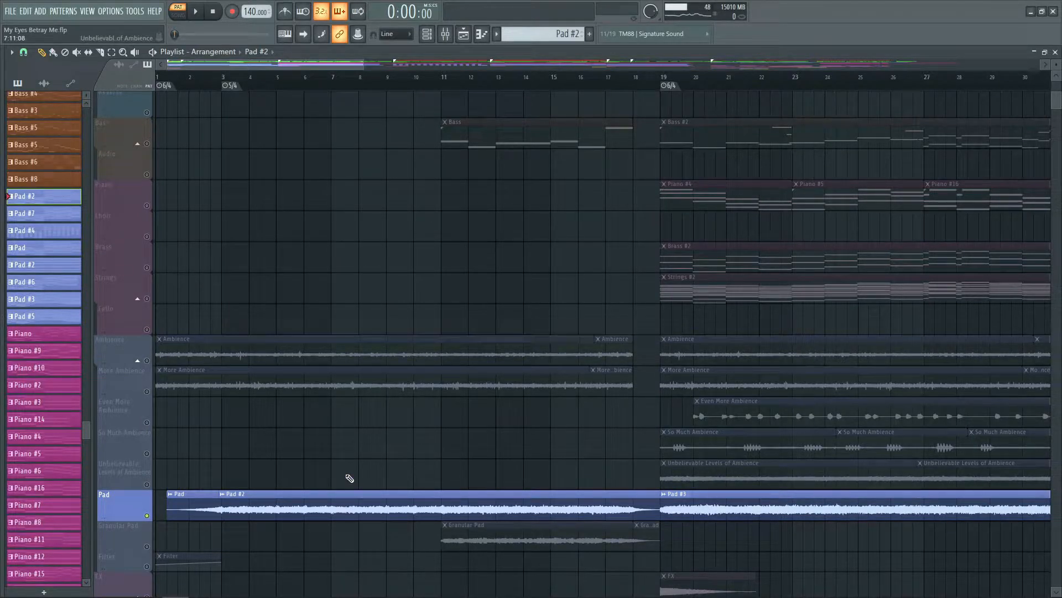
scroll(350, 478, up, 4)
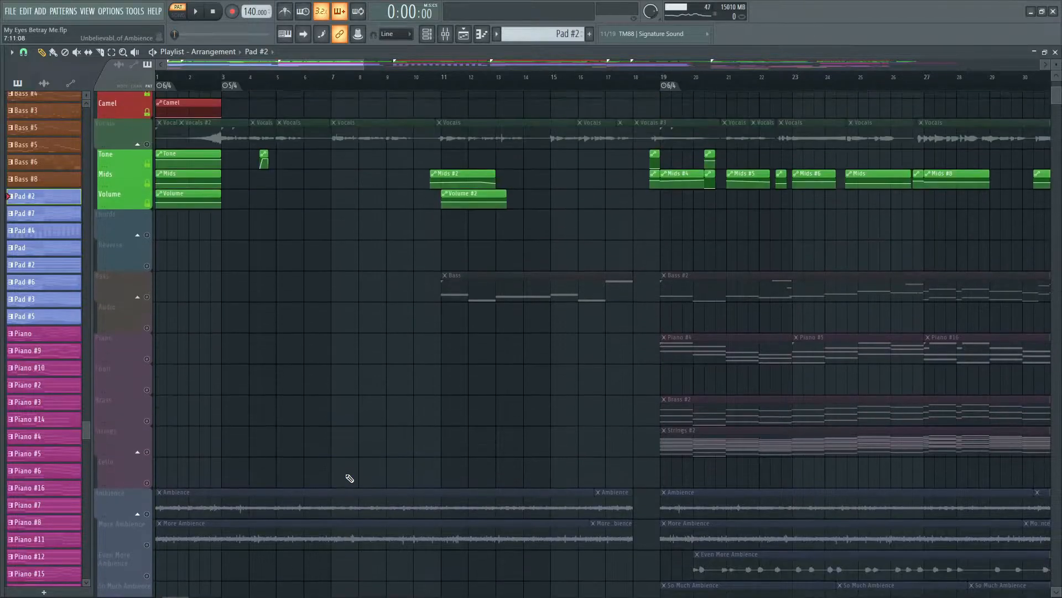
click(1056, 52)
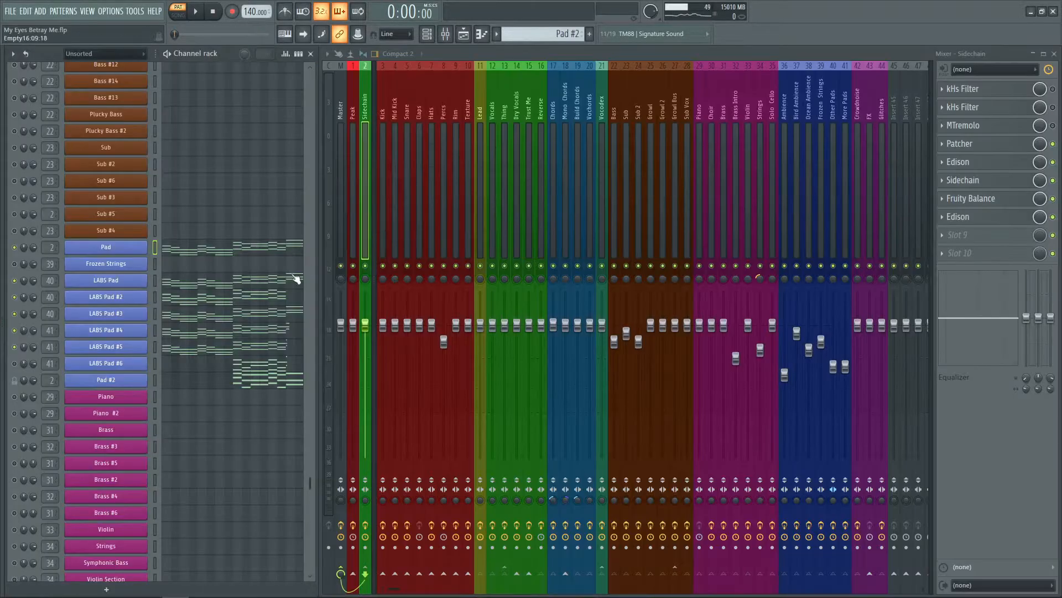
- Solo the LABS Pad #6 channel, view its notes in the piano roll and set the playhead to bar 9
right_click(21, 370)
click(25, 375)
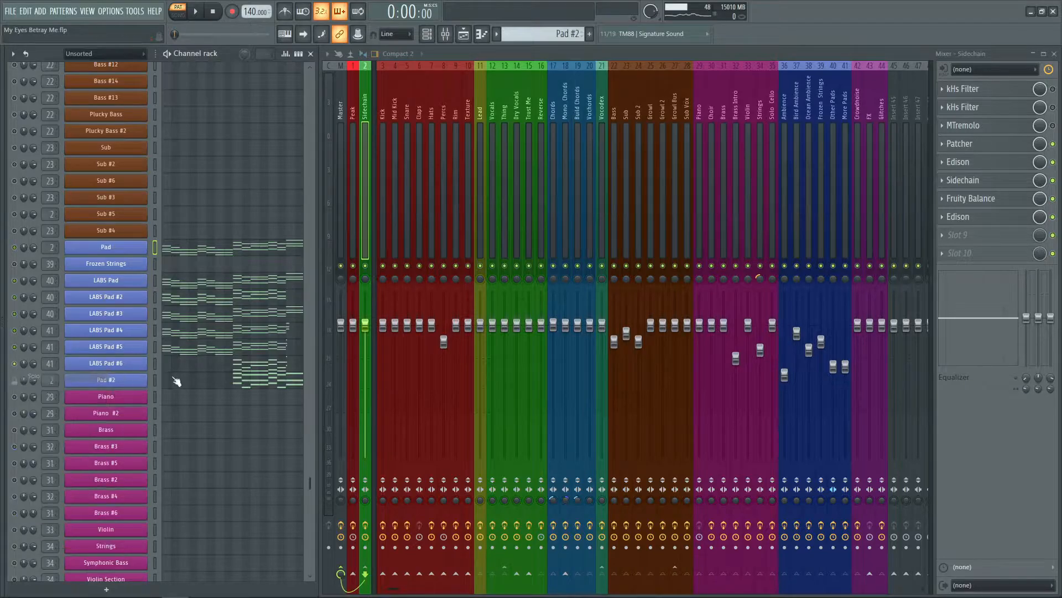
click(256, 367)
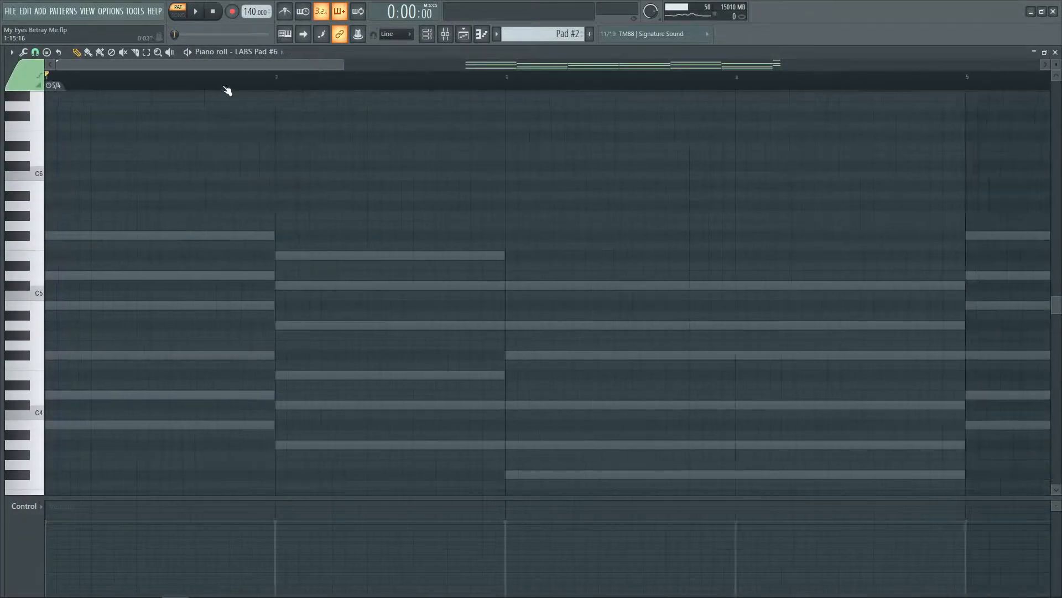
scroll(228, 90, down, 5)
scroll(227, 91, up, 3)
click(469, 80)
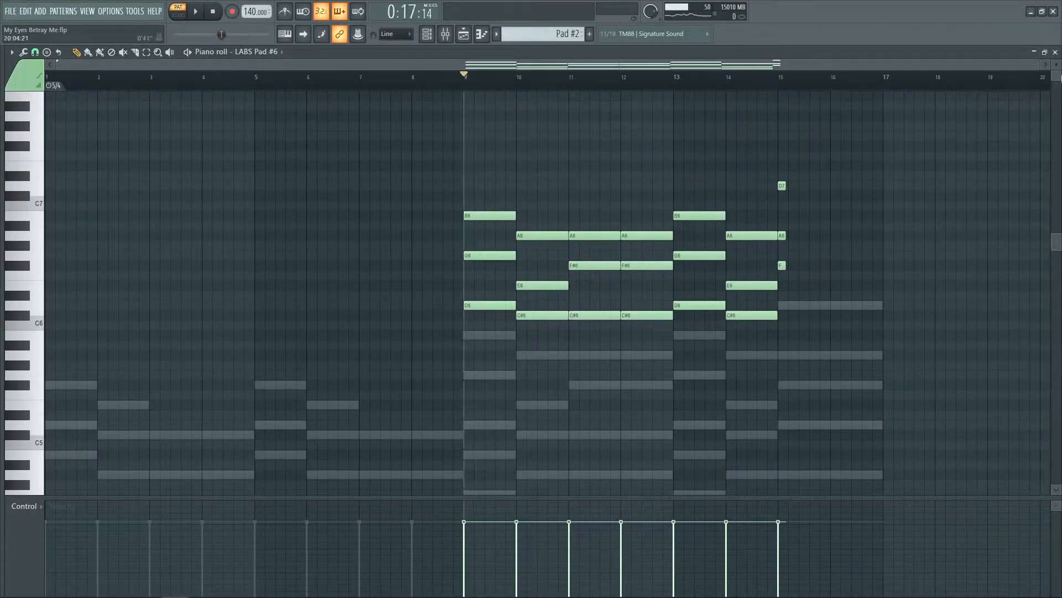
click(1055, 52)
- View LABS Pad #6's Textural Pads: Petrichor instrument and browse the Textural Pads presets without changing the loaded one
click(108, 366)
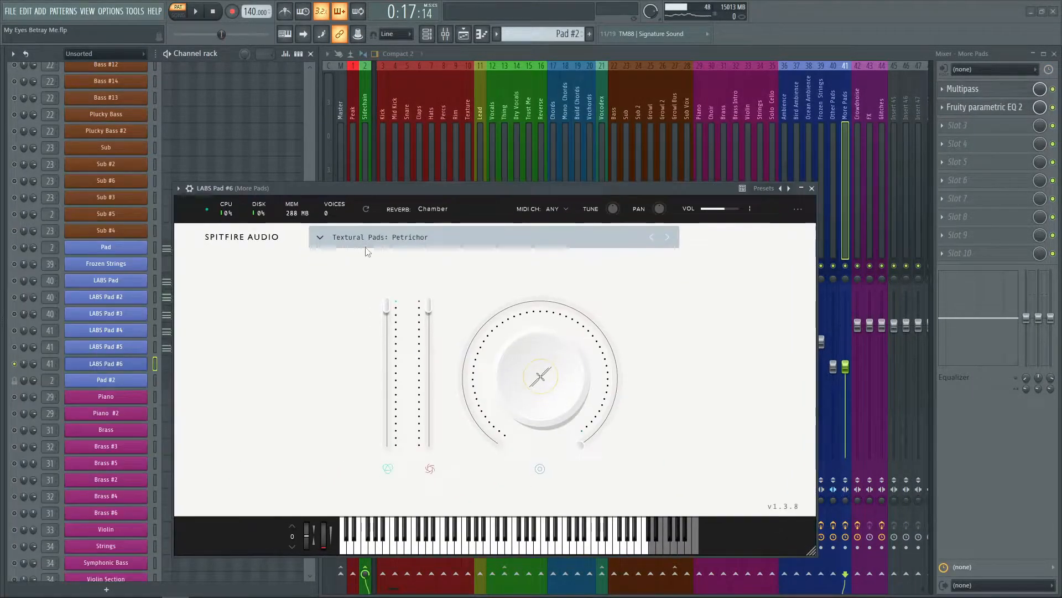
click(337, 240)
click(338, 240)
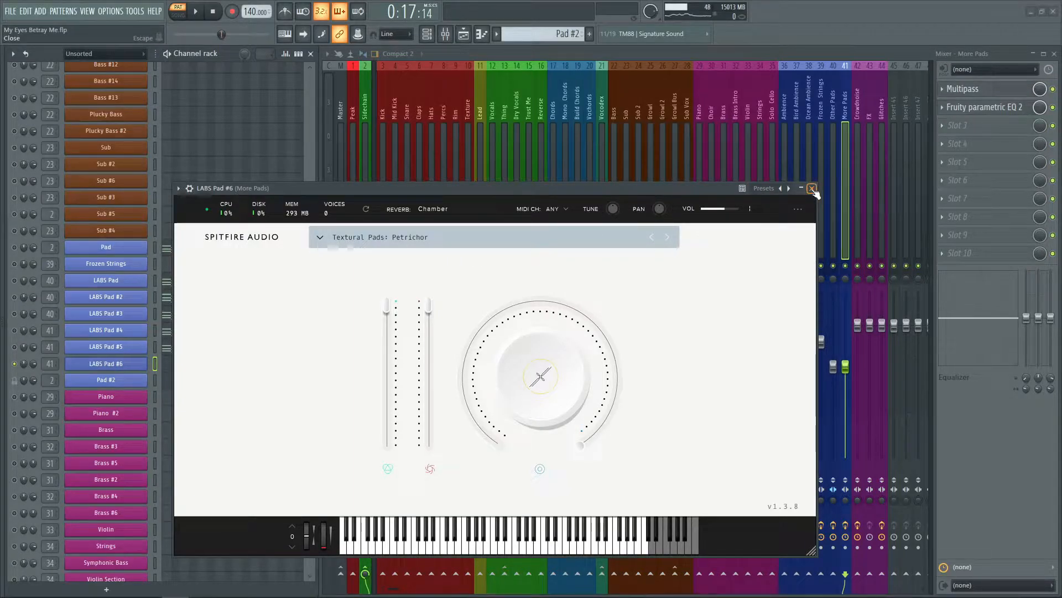
click(325, 238)
scroll(363, 303, down, 5)
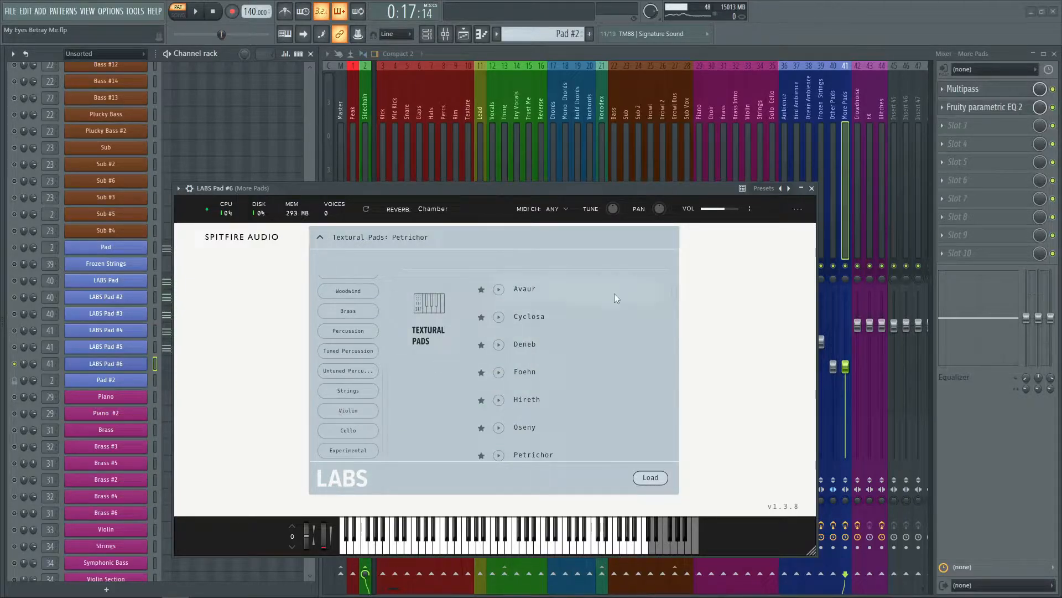
click(318, 238)
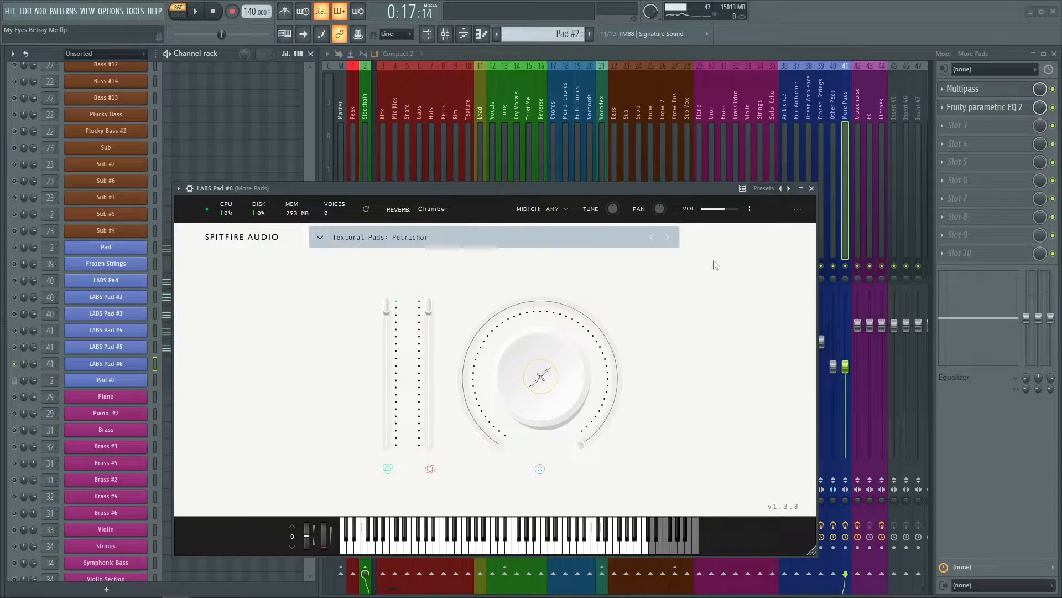
- Close the LABS instrument and play the soloed LABS Pad #6 channel from bar 9
click(812, 189)
key(space)
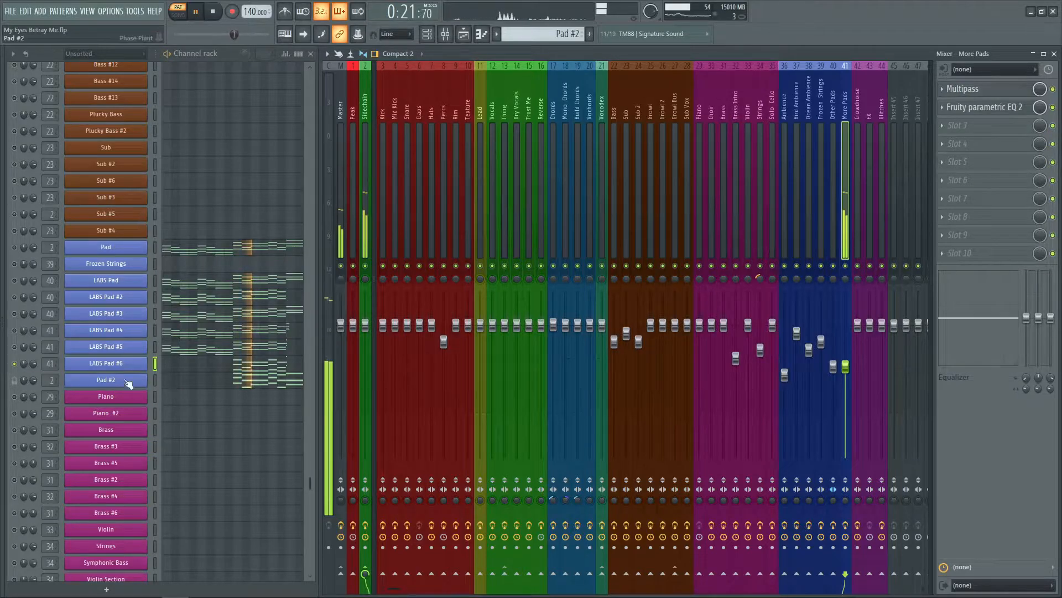
key(space)
- Unlock the Pad #2 channel's active/mute state and solo the channel
right_click(15, 381)
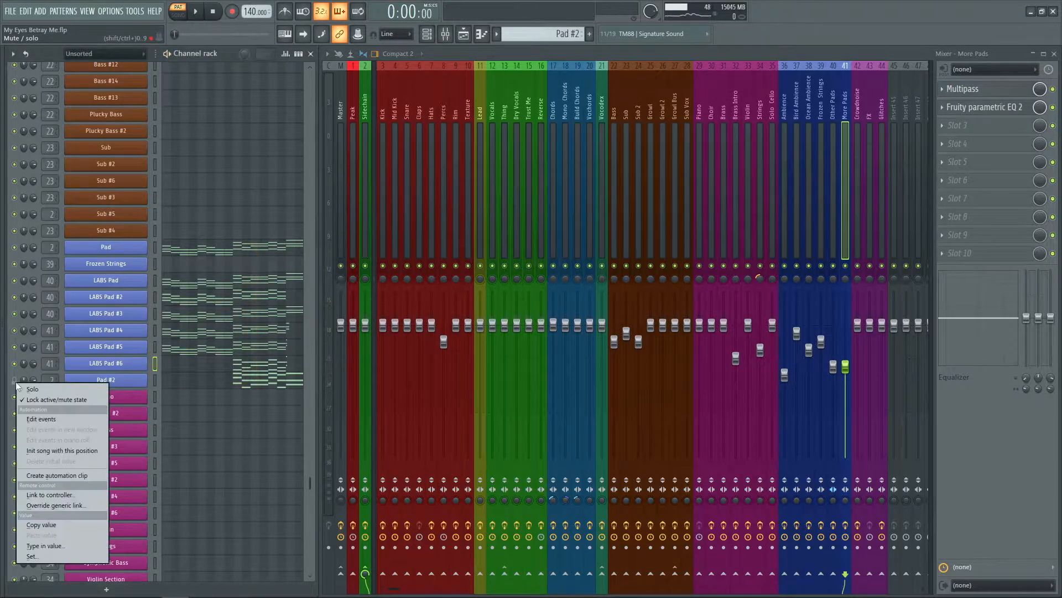
click(27, 397)
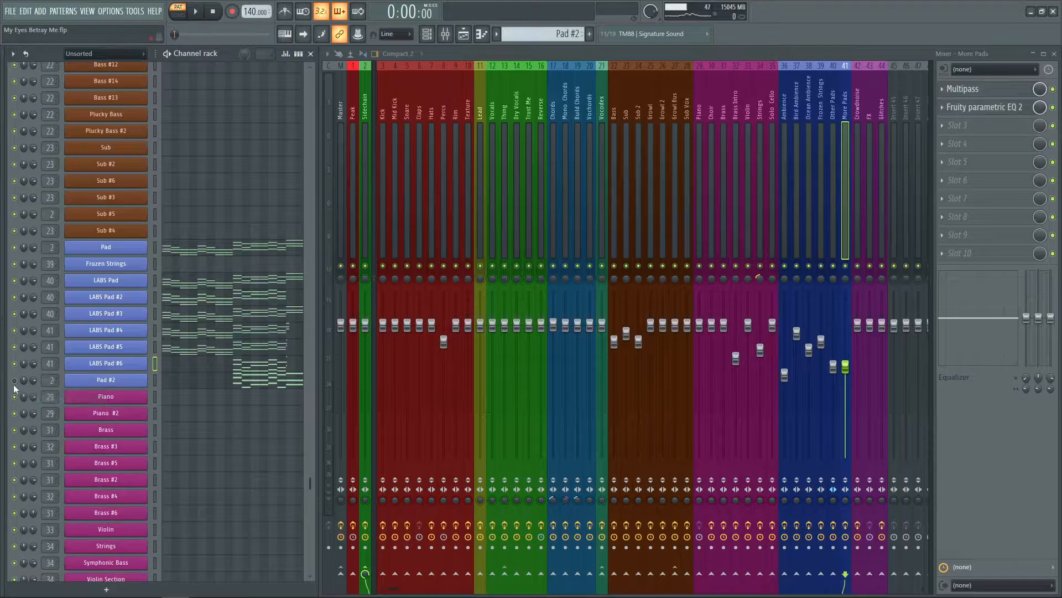
right_click(14, 381)
click(26, 386)
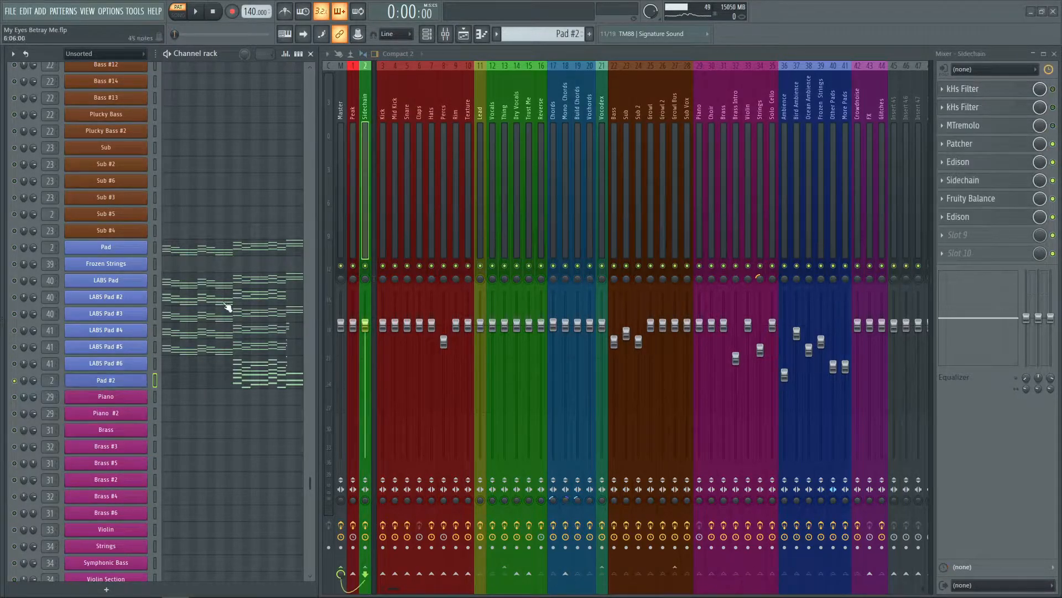
- Set the playhead to bar 9 in Pad #2's piano roll, then view its Valley of Hope Granular Piano patch in Phase Plant
click(241, 385)
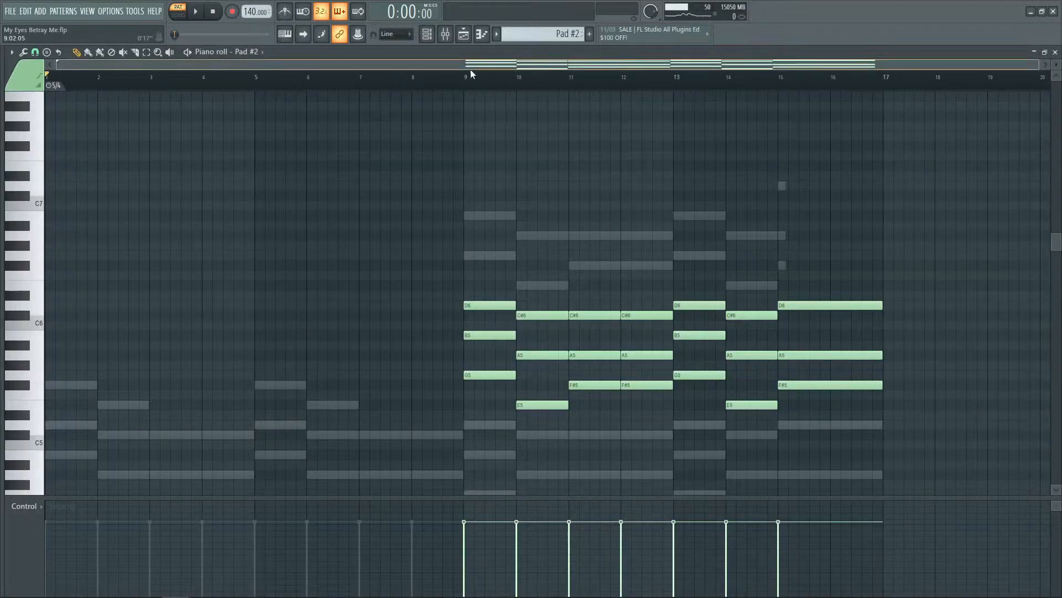
click(468, 72)
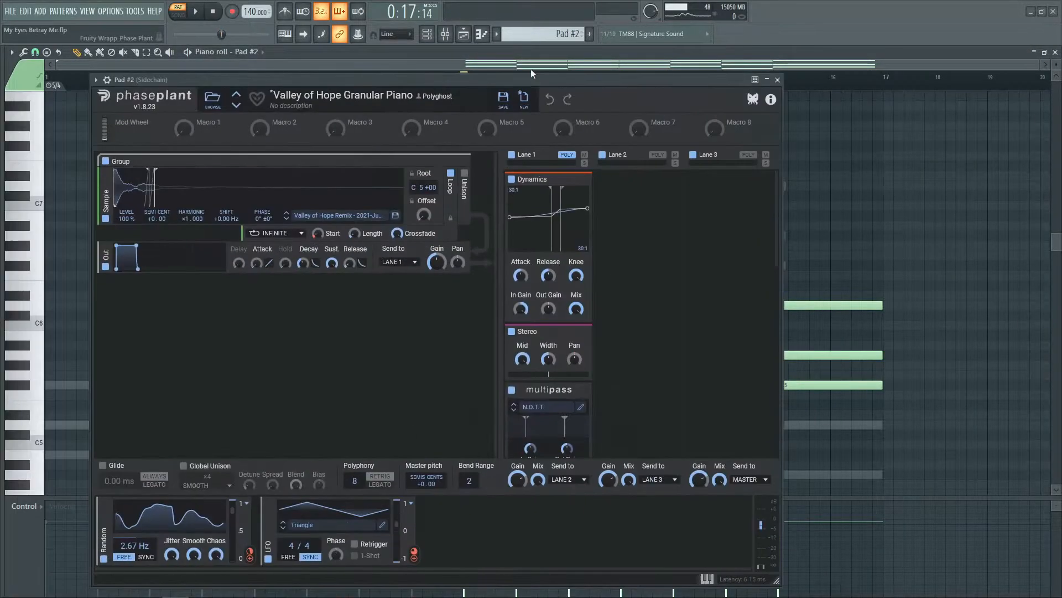
drag(469, 79, 548, 70)
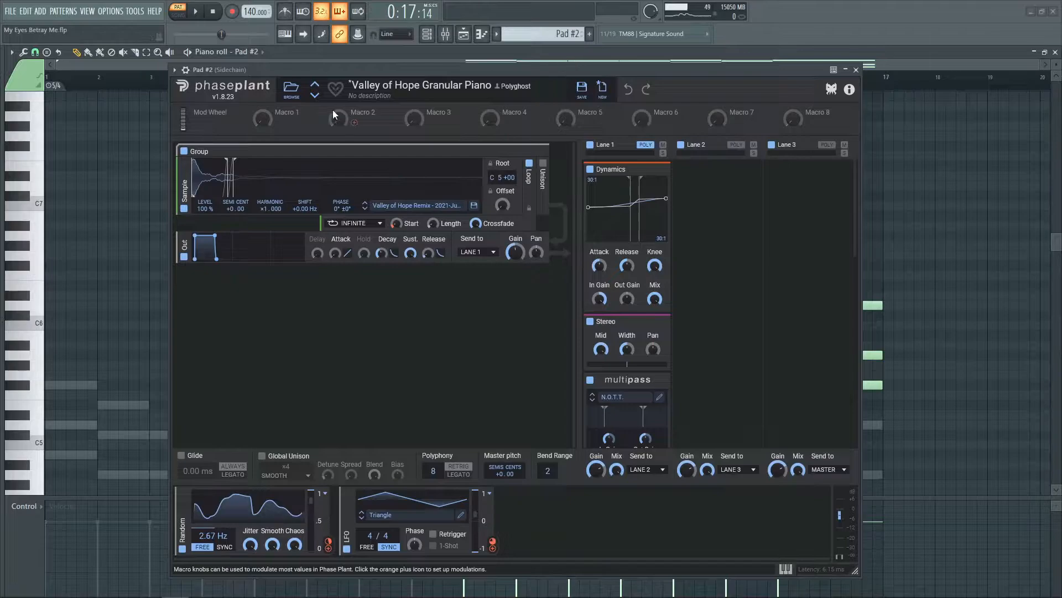
click(1055, 52)
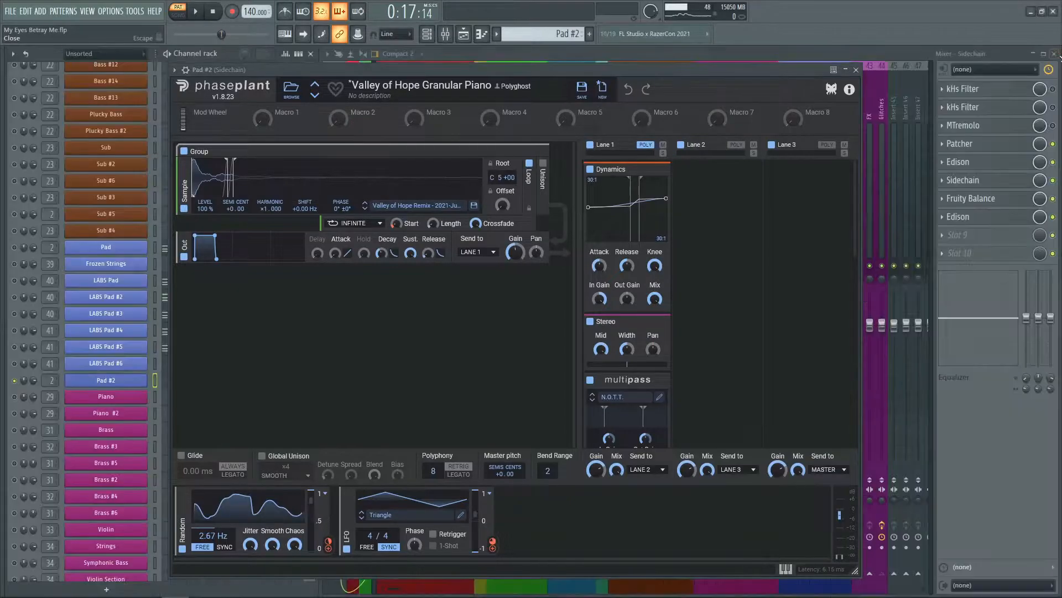
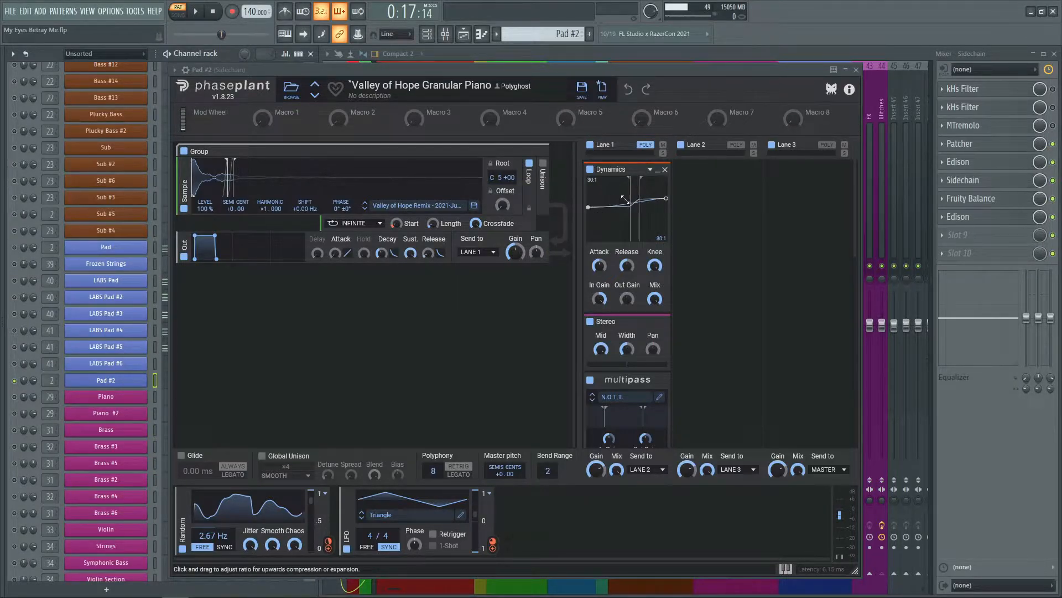
- Examine the Lane 1 effects chain of Pad #2's Phase Plant patch, from Dynamics through Delay, Reverb, Reverser and Slice EQ
scroll(723, 264, down, 2)
scroll(716, 257, down, 6)
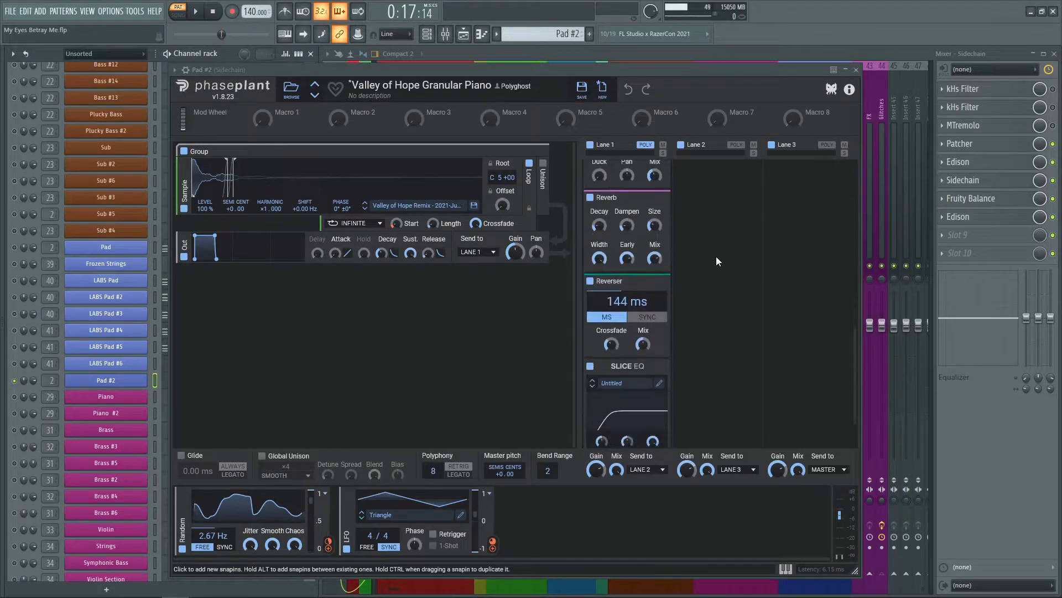
scroll(716, 256, up, 3)
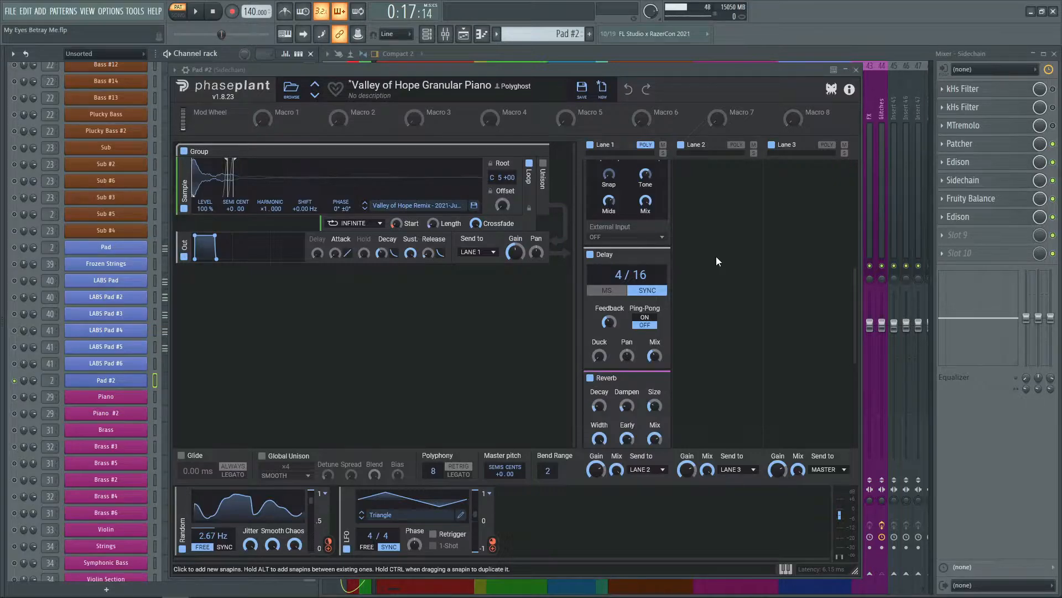
scroll(716, 257, up, 5)
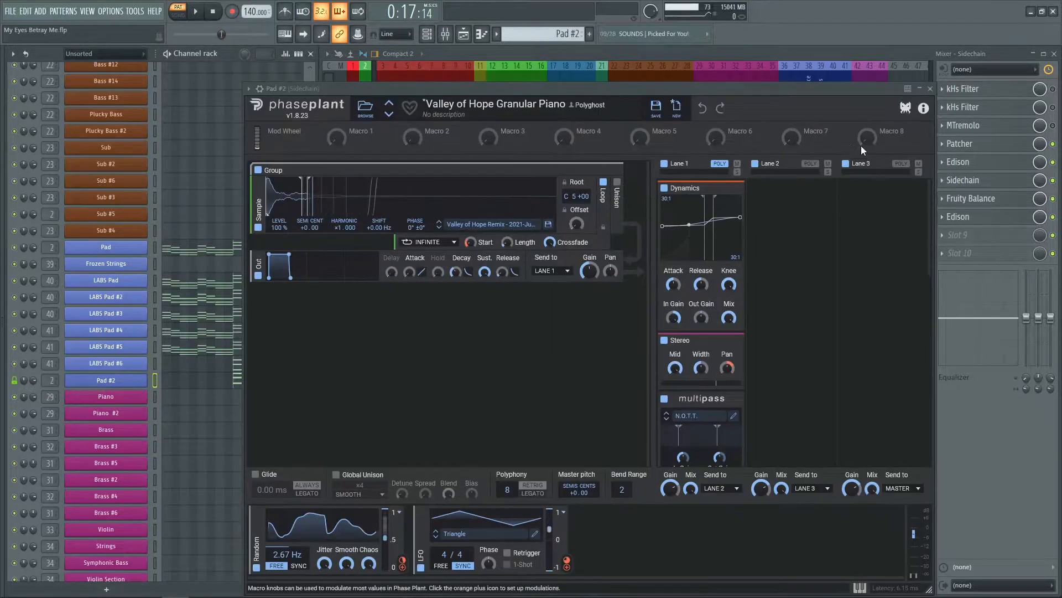
- Mute the Pad #2 channel, close its Phase Plant window and save the project
click(15, 380)
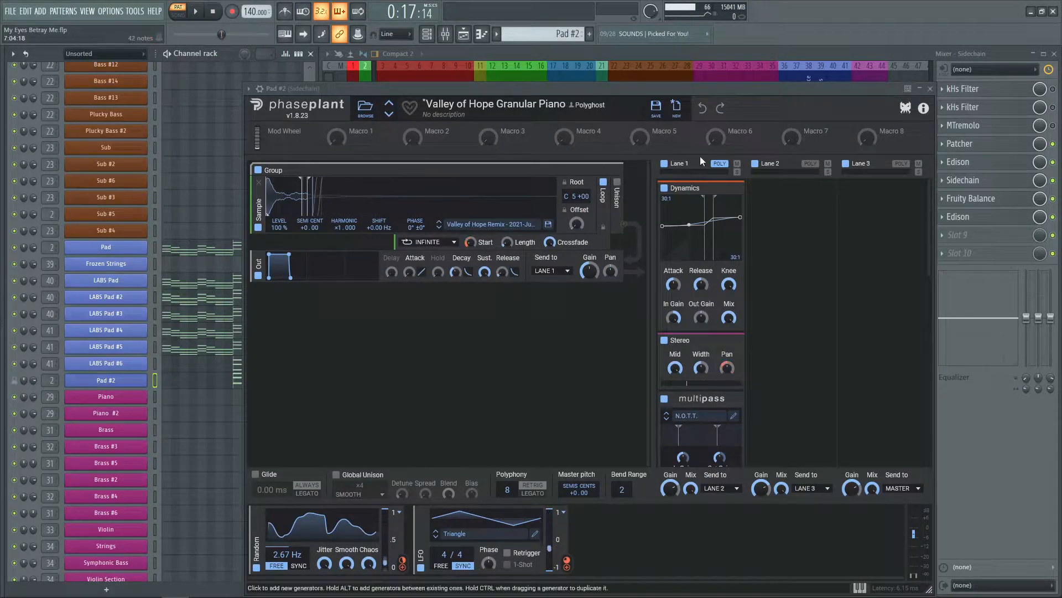
click(931, 89)
key(ctrl+s)
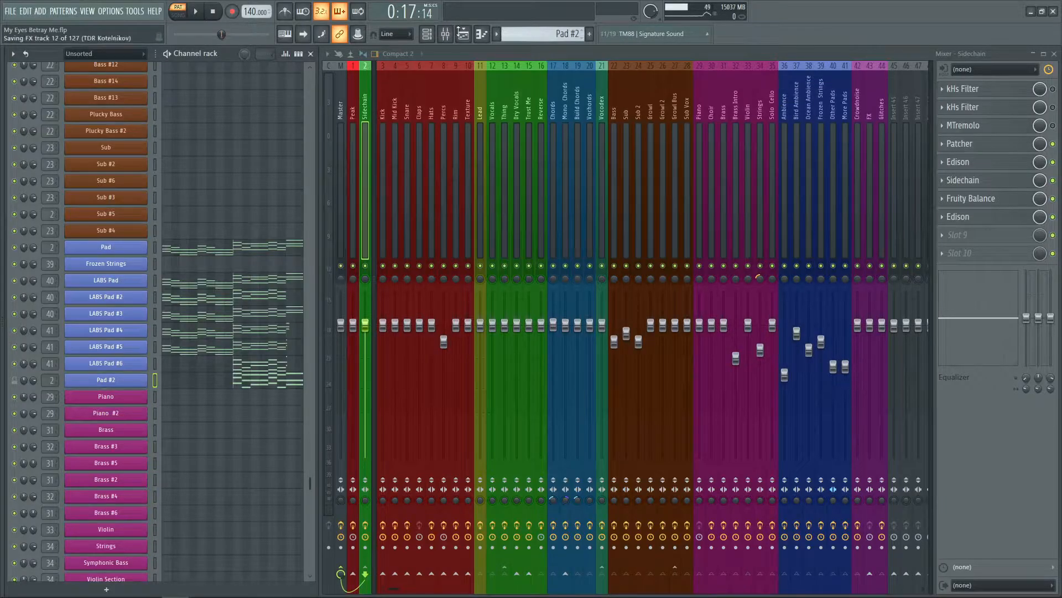
- Solo the Granular Pad track in the playlist and play the song from bar 11
click(464, 34)
scroll(450, 280, down, 5)
scroll(450, 279, down, 3)
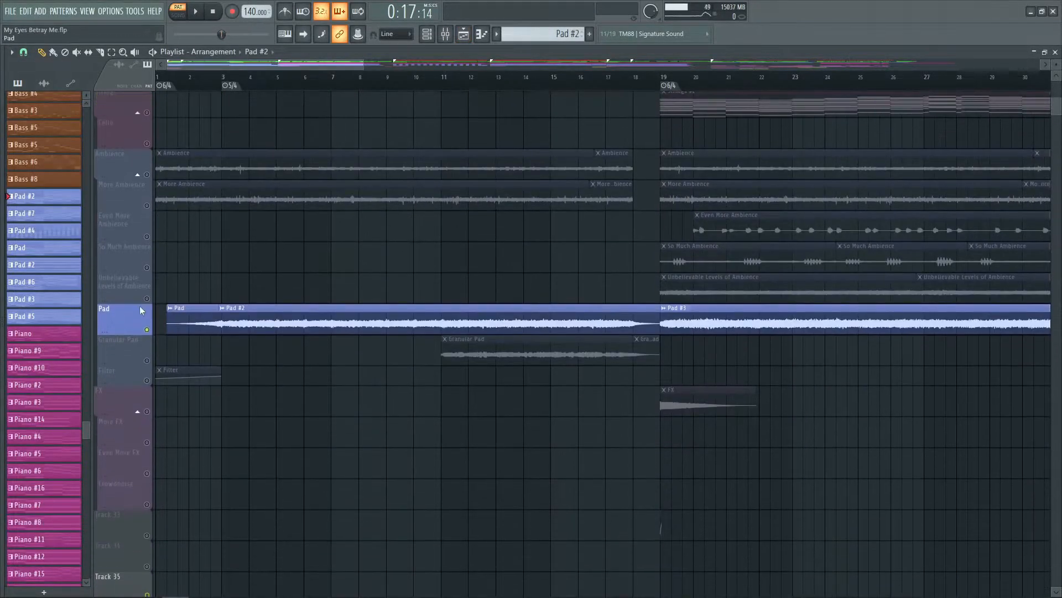
click(151, 361)
click(446, 88)
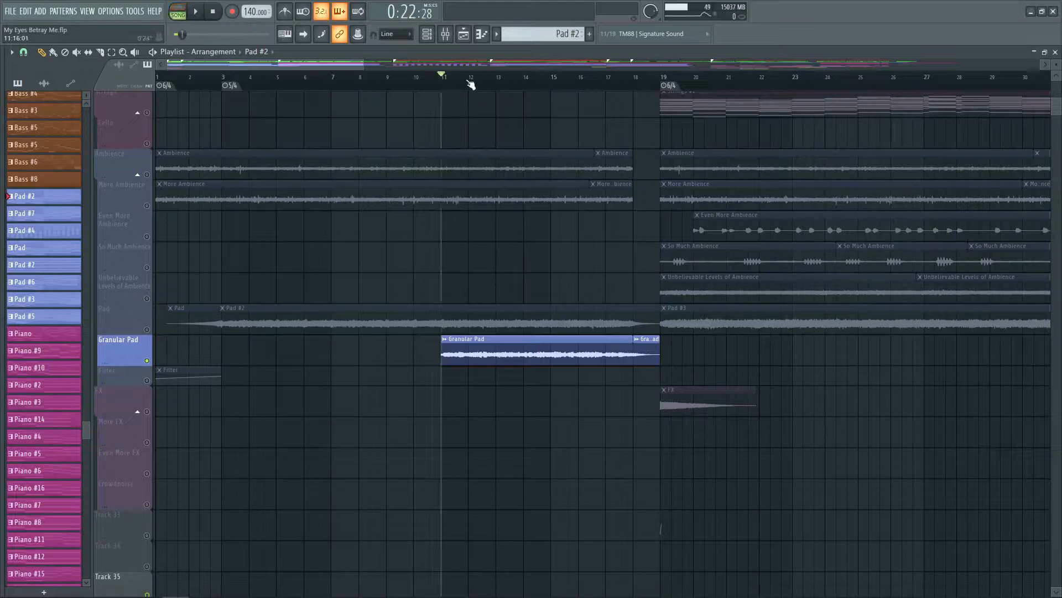
scroll(503, 85, up, 5)
key(space)
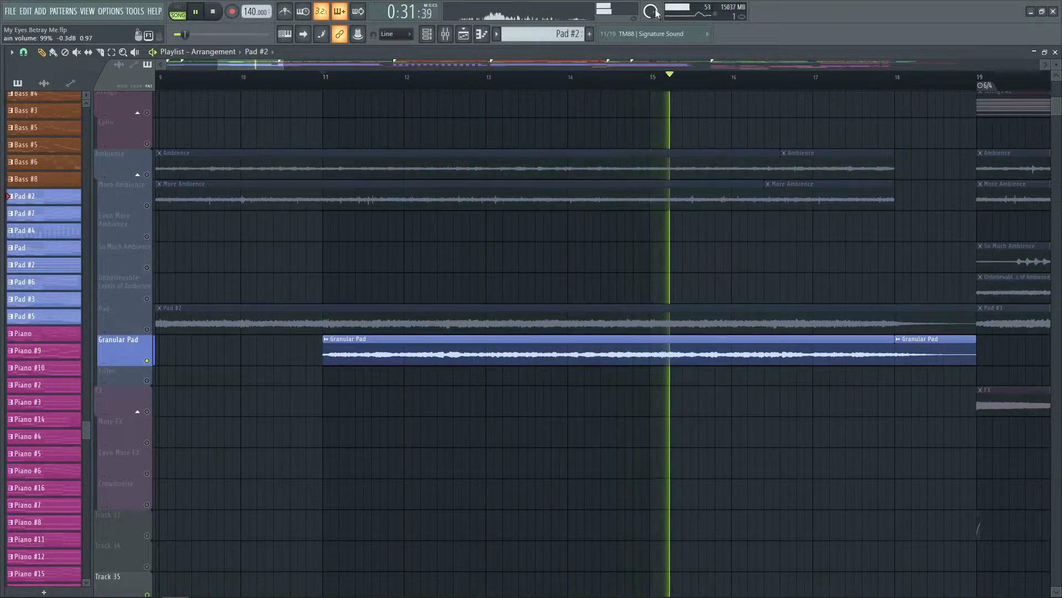
key(space)
click(1055, 52)
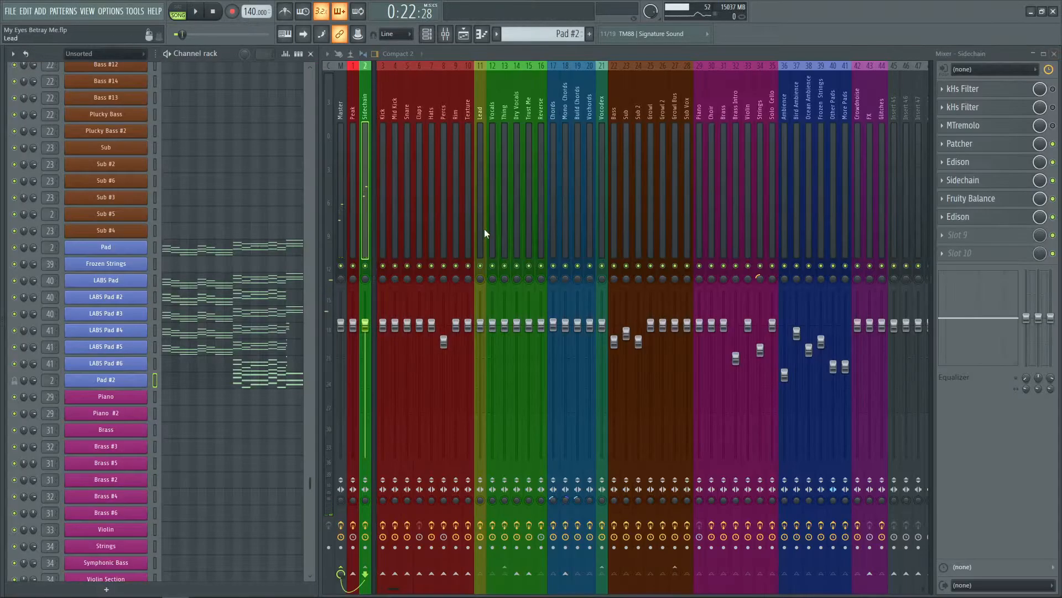
- Reopen Pad #2's Phase Plant patch and review its Lane 1 effects down to the Reverser and Slice EQ
click(139, 380)
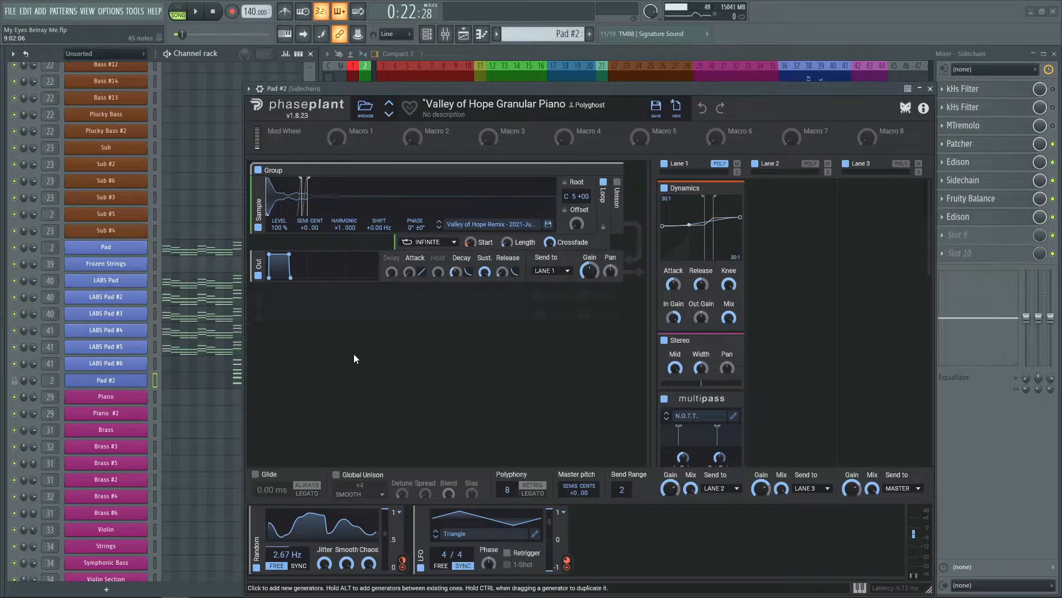
scroll(858, 314, down, 5)
scroll(858, 310, down, 6)
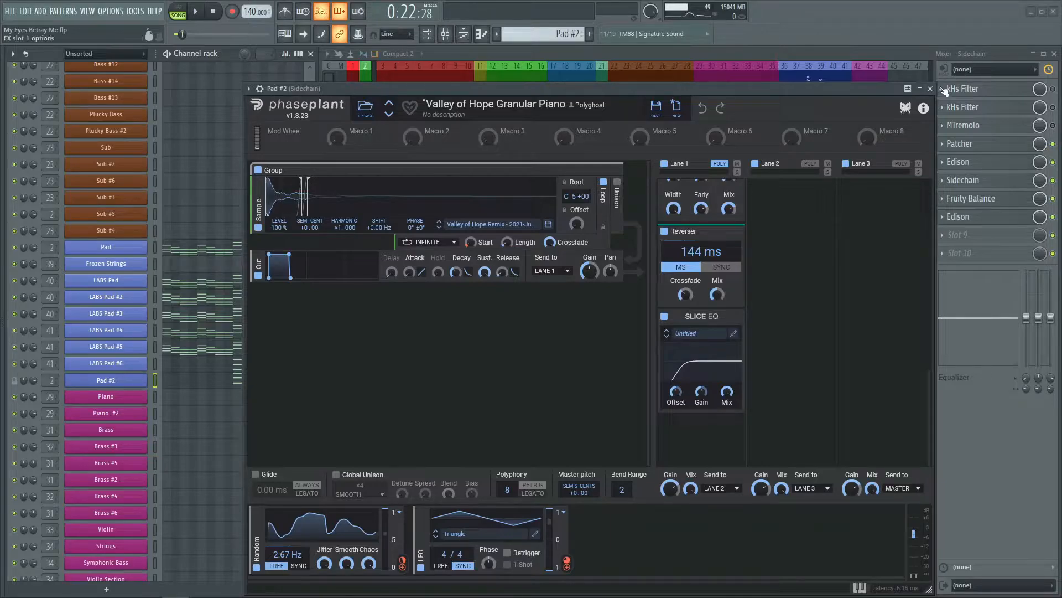
click(930, 89)
- Return to the playlist, enable the Pad track alongside the Granular Pad track and play from just before bar 11
click(480, 36)
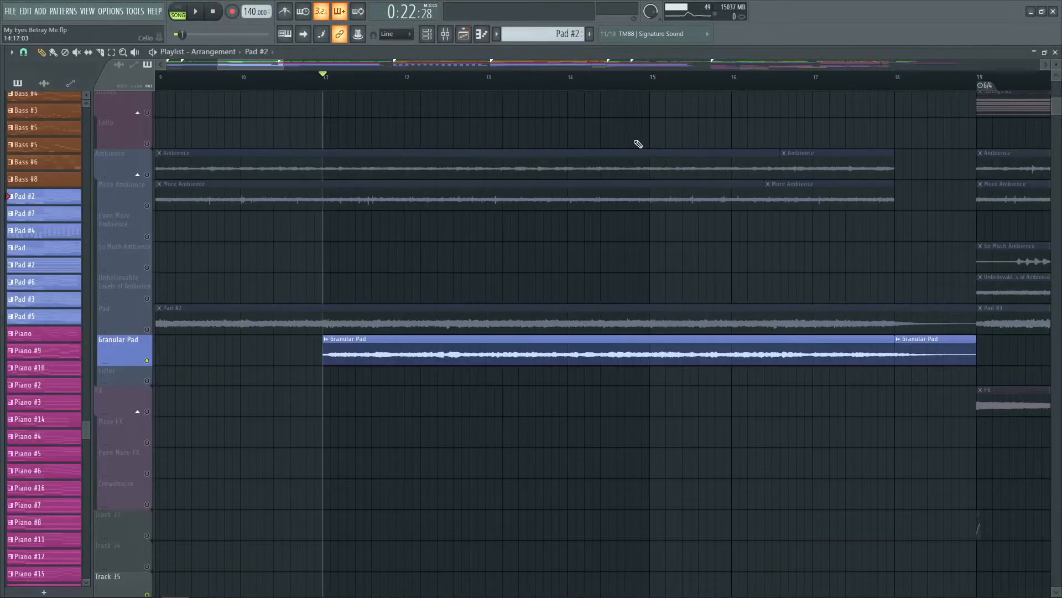
scroll(477, 94, down, 3)
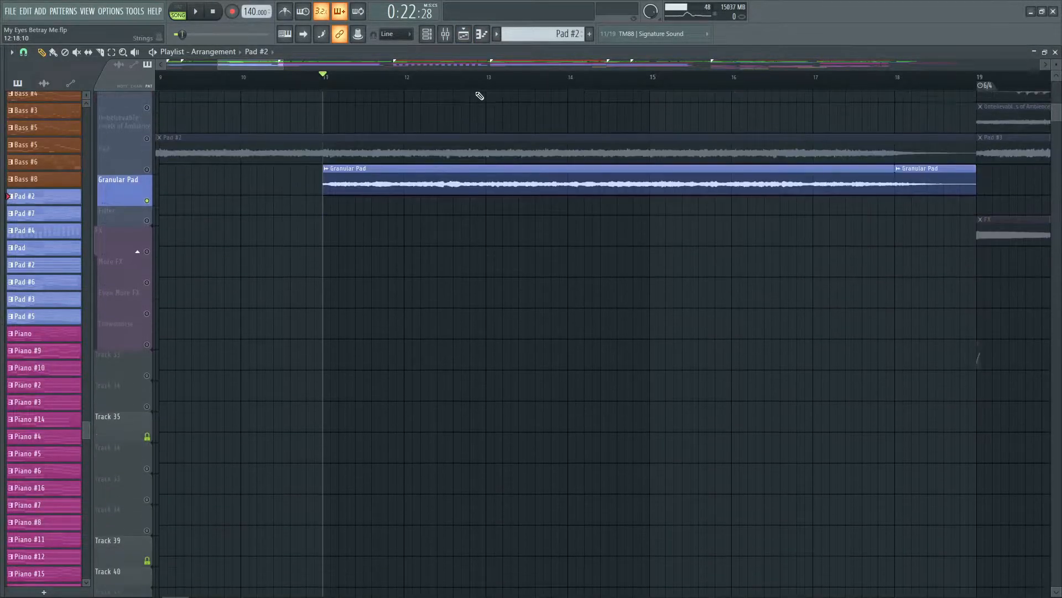
scroll(486, 88, down, 4)
scroll(254, 188, up, 2)
click(147, 266)
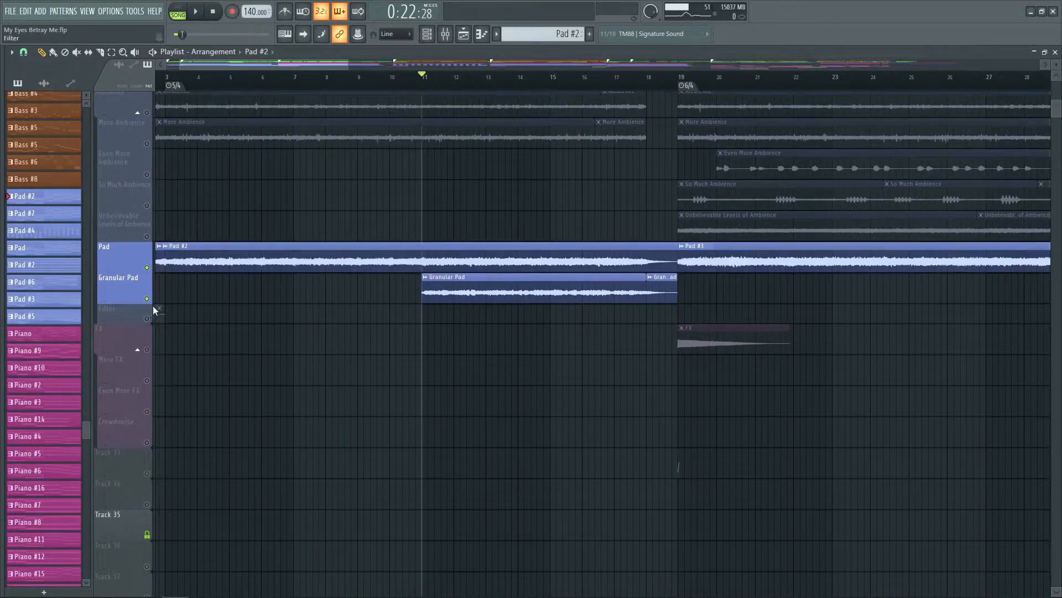
scroll(233, 315, up, 2)
click(412, 84)
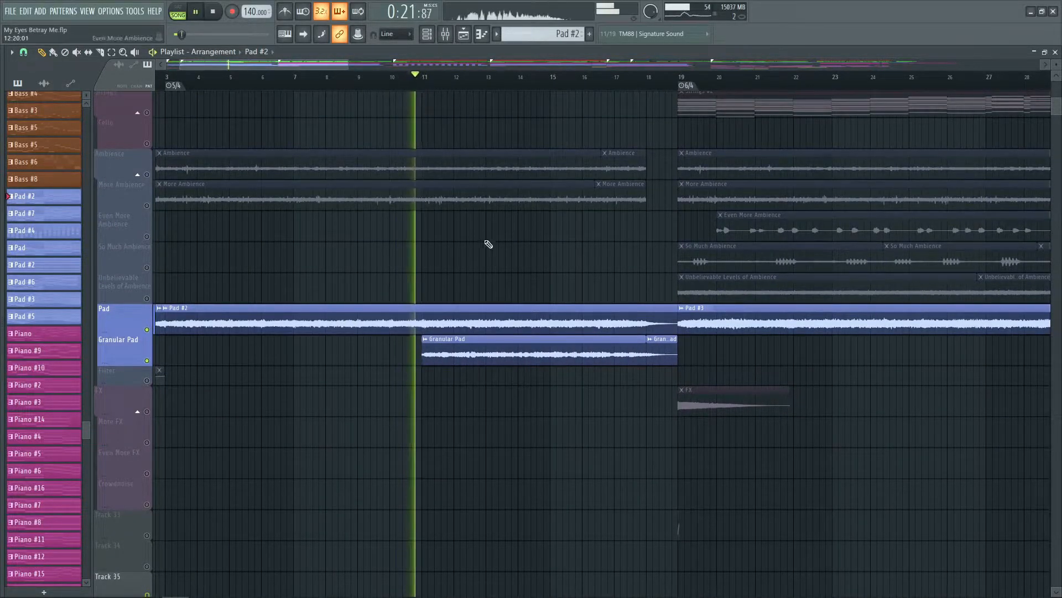
scroll(487, 231, up, 1)
scroll(443, 83, down, 3)
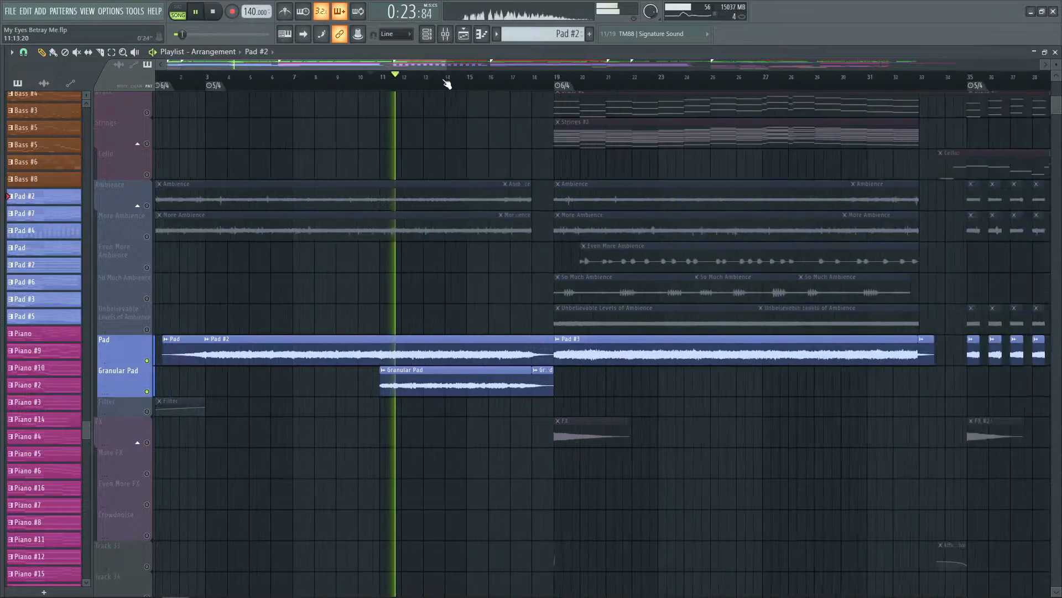
- Solo the whole Ambience track group and play it together with the pads from just before bar 11
scroll(387, 207, up, 4)
key(space)
click(147, 330)
right_click(148, 329)
key(space)
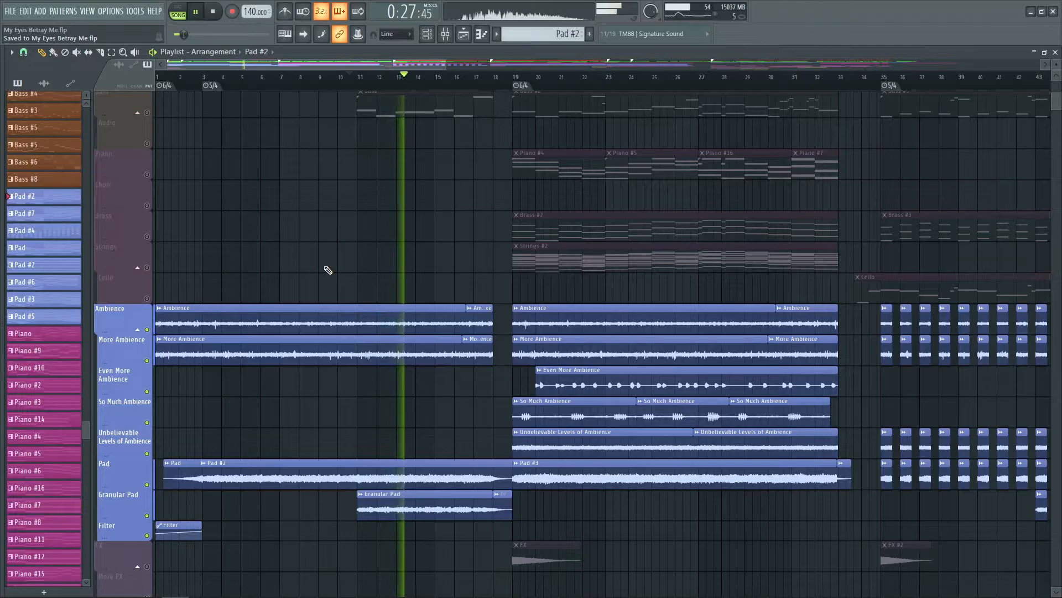
scroll(328, 270, up, 5)
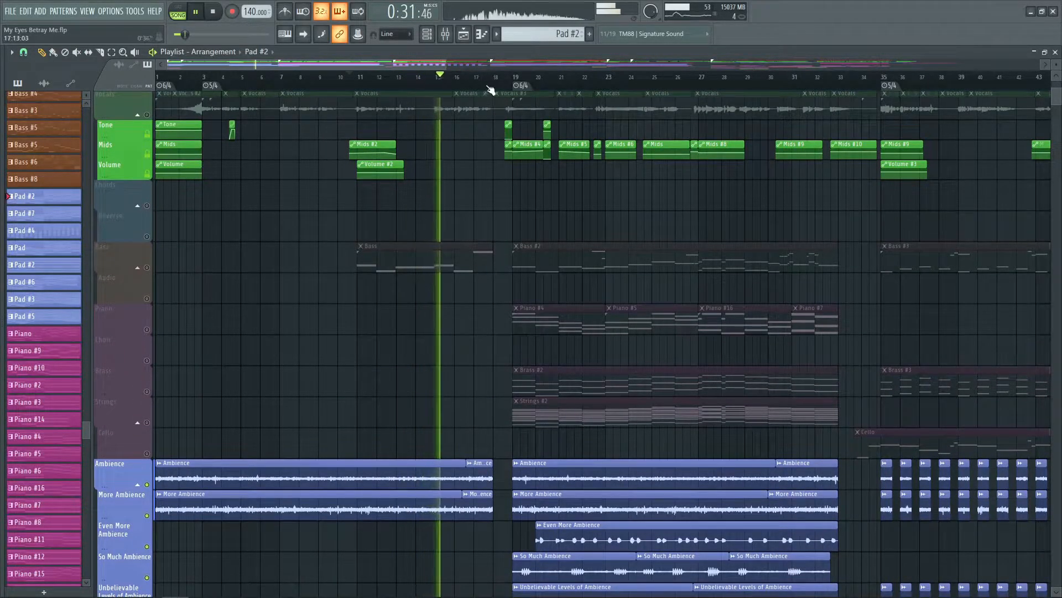
scroll(492, 86, up, 3)
scroll(436, 327, down, 1)
scroll(436, 327, down, 2)
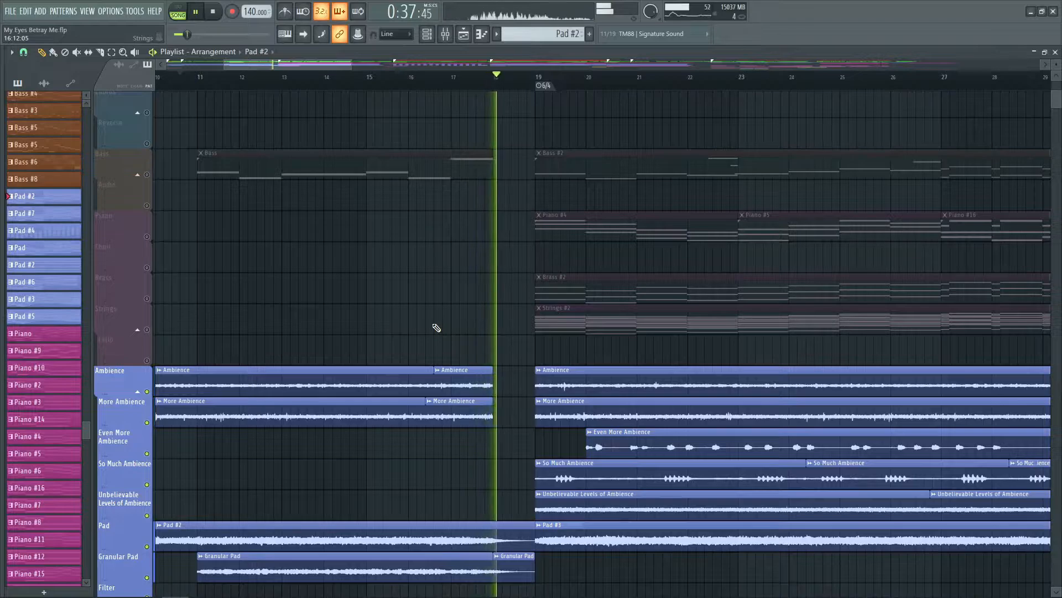
key(space)
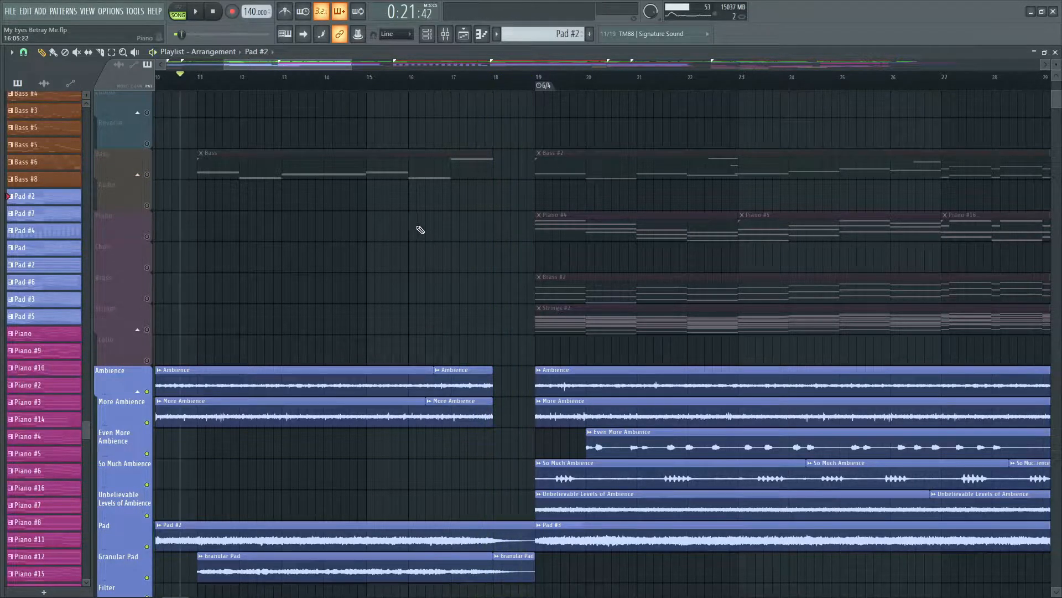
- Move the playhead to bar 3 and look over the arrangement's tracks from the drums and vocals down to the pads
scroll(354, 80, down, 4)
scroll(354, 80, down, 2)
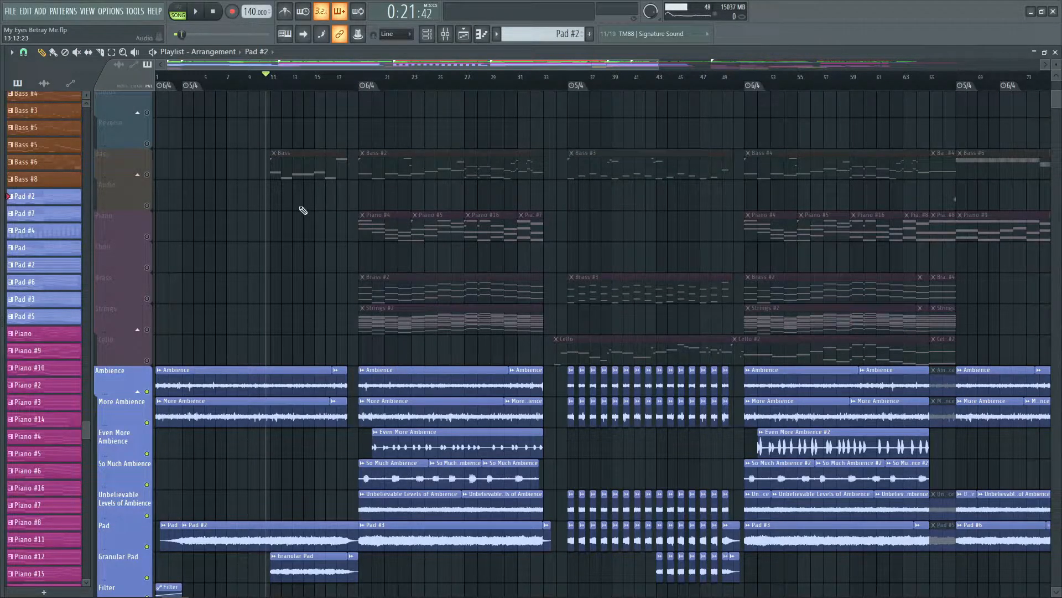
scroll(301, 208, up, 4)
click(182, 78)
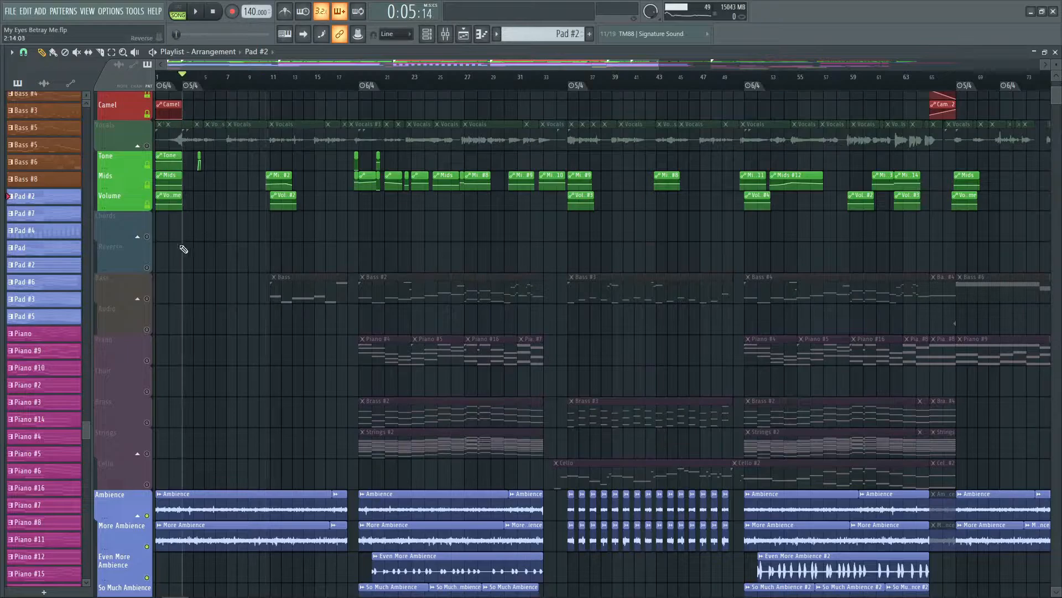
scroll(211, 408, down, 5)
scroll(251, 438, up, 5)
scroll(250, 439, up, 5)
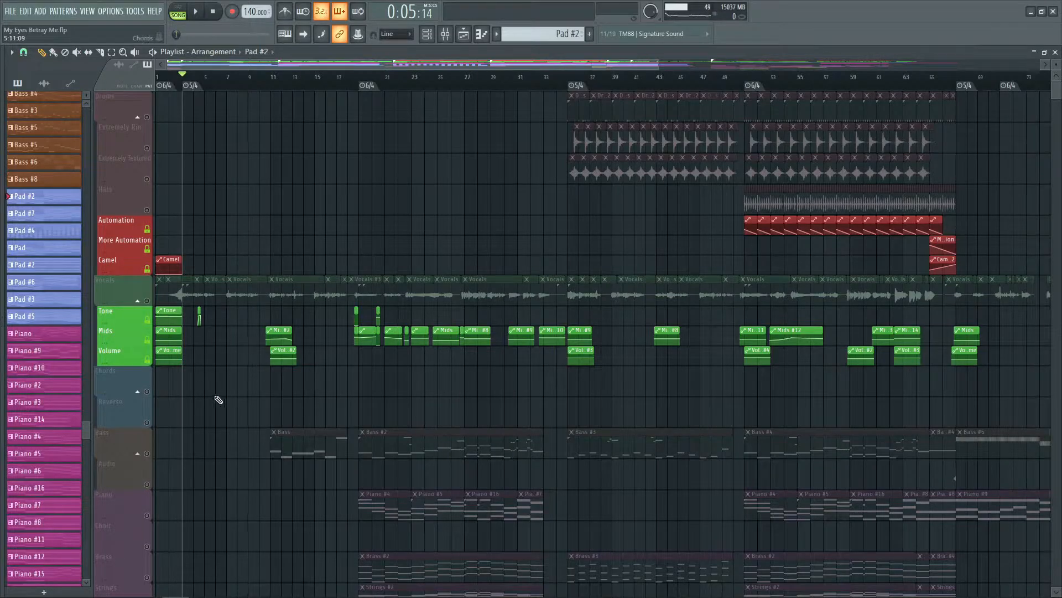
scroll(225, 398, down, 3)
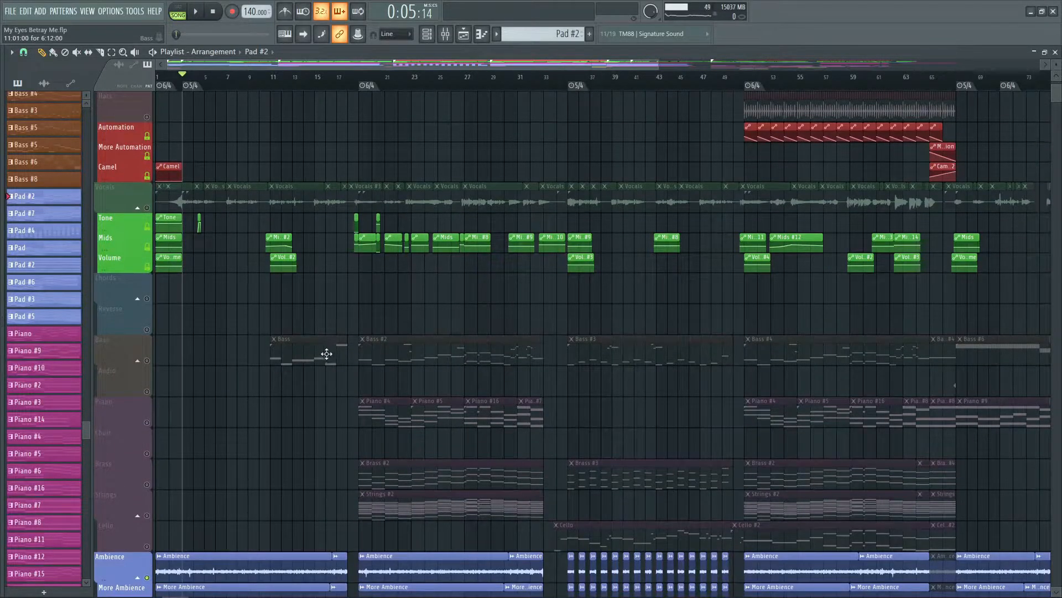
scroll(326, 353, down, 3)
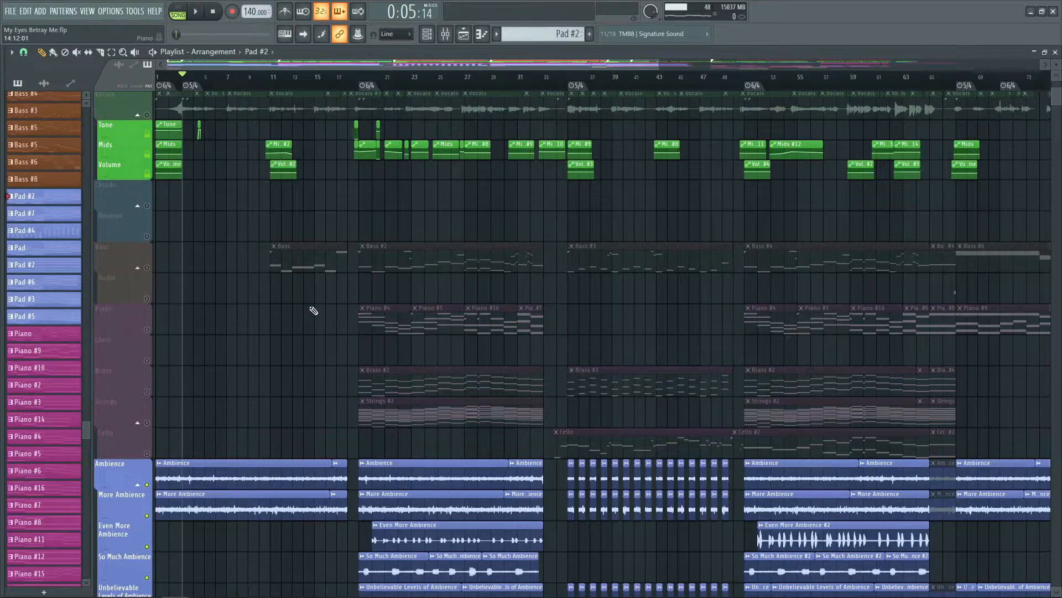
scroll(303, 271, down, 5)
scroll(305, 215, down, 2)
scroll(305, 215, down, 2)
- Open the Pad pattern's chords in the piano roll and play them
double_click(191, 338)
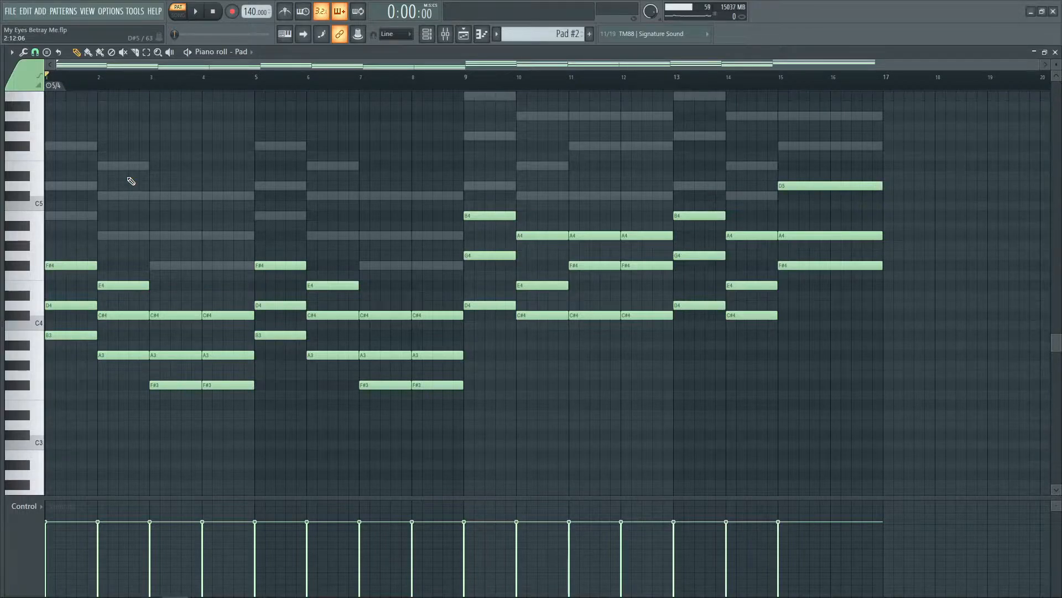
key(space)
key(space)
- Close the piano roll and reopen the Pad pattern's chords from the pattern list
click(1055, 52)
right_click(14, 248)
click(131, 261)
click(182, 249)
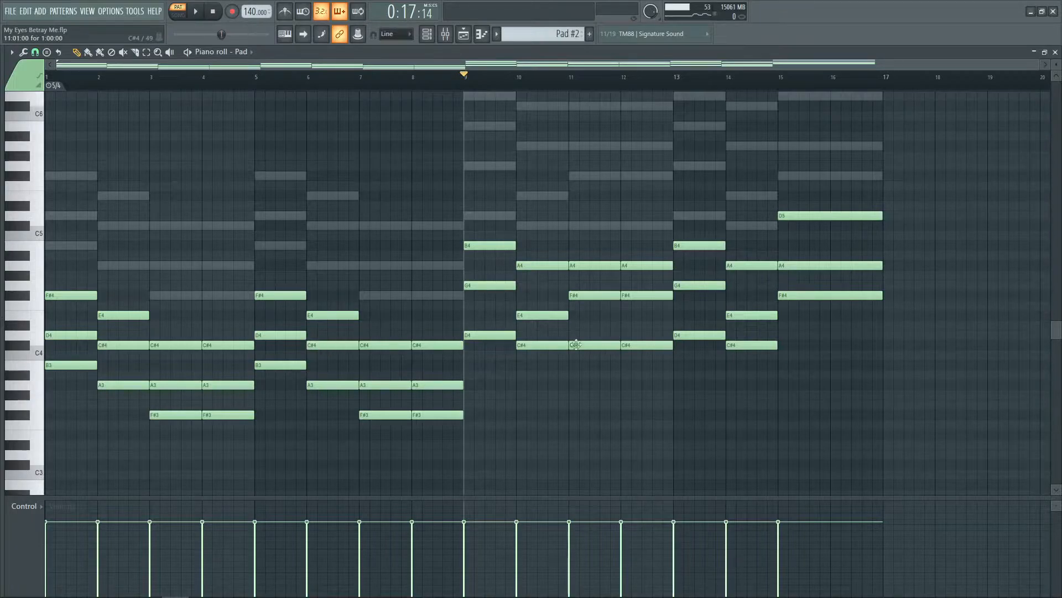
- Audition the C#4 note in bar 6 and the D4 in bar 5, play the chords from bar 9, and set the playhead to bar 15
click(334, 346)
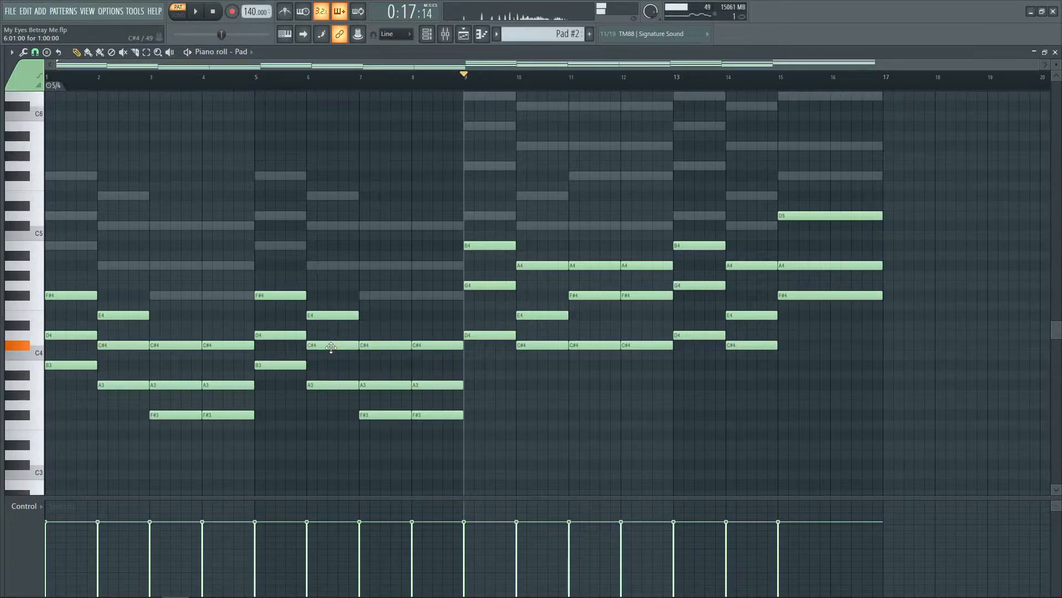
click(282, 334)
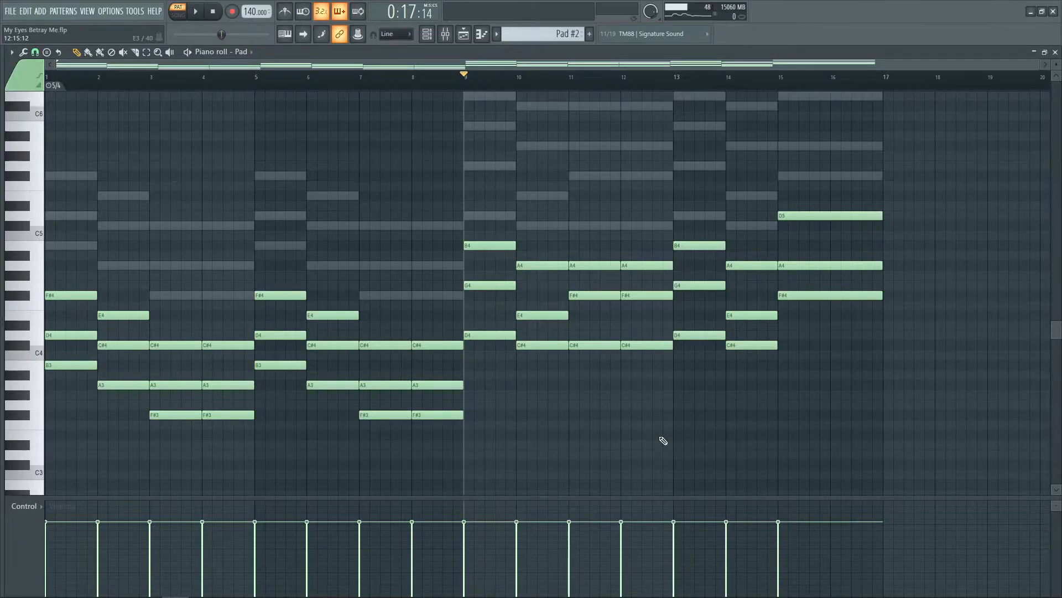
key(space)
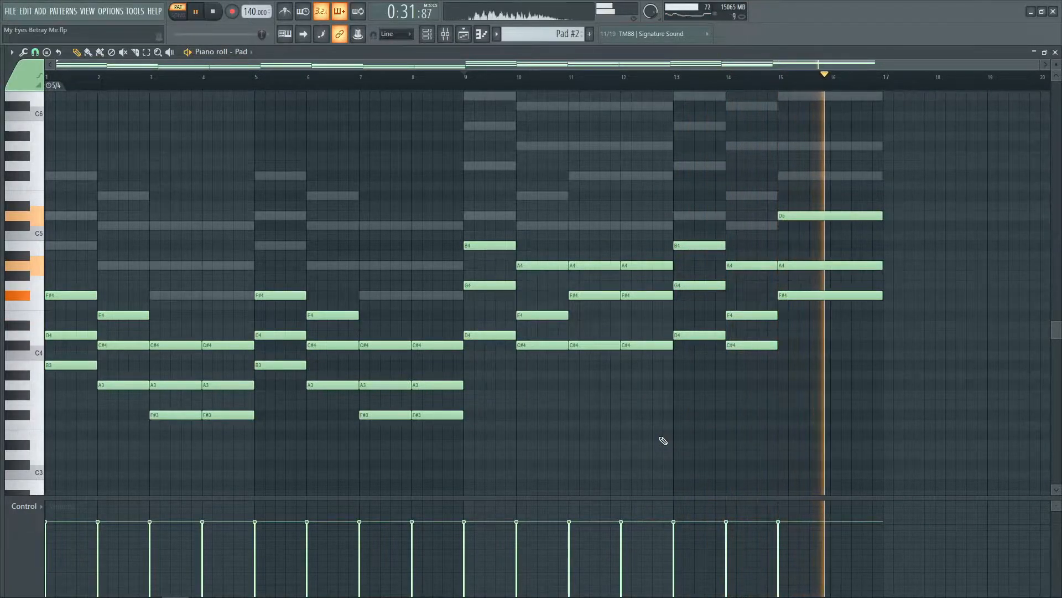
key(space)
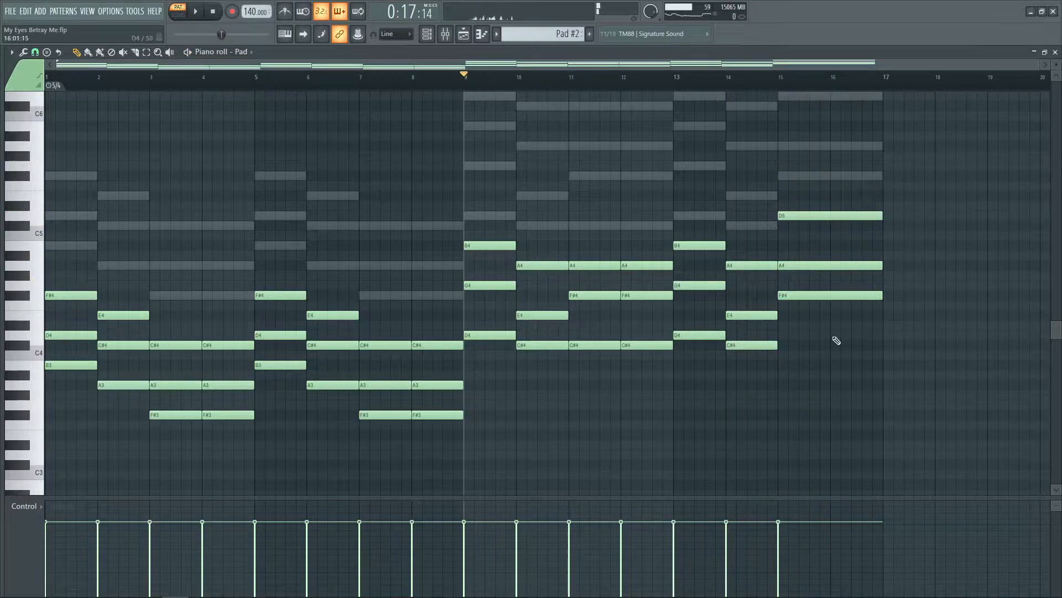
drag(786, 79, 782, 135)
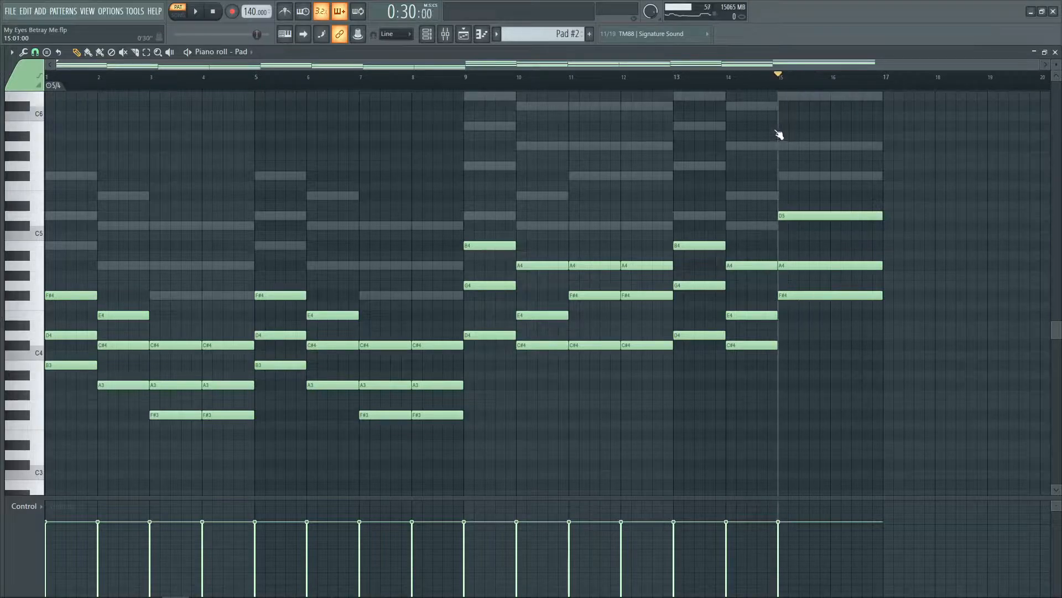
- Return to the playlist, unmute all tracks through the Vocals track's solo, and set the song position to bar 1
key(F5)
scroll(251, 155, up, 5)
scroll(248, 156, down, 3)
scroll(222, 152, up, 6)
right_click(148, 207)
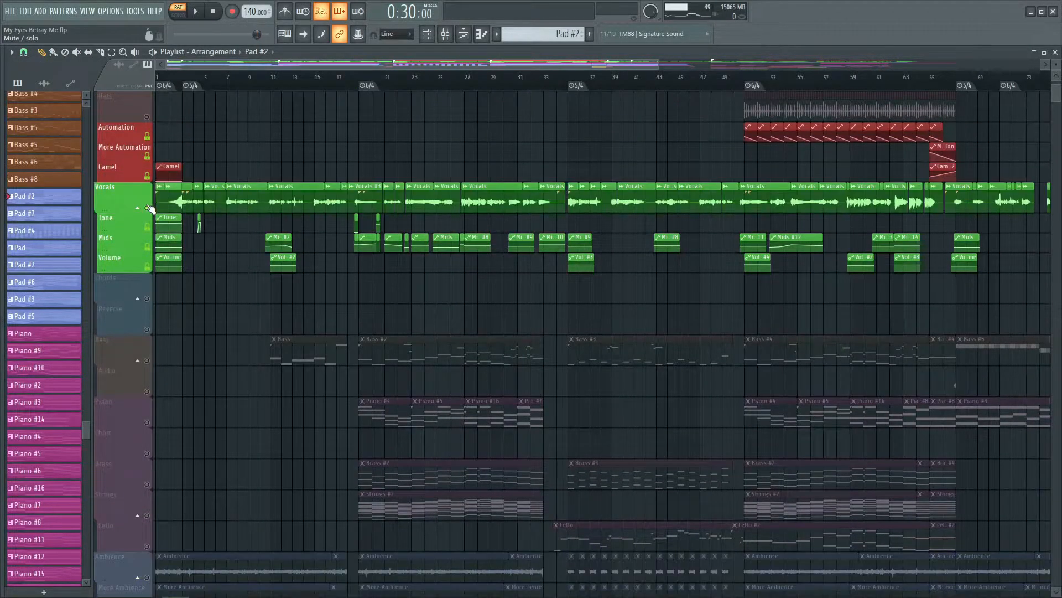
right_click(147, 207)
click(158, 78)
scroll(163, 83, up, 5)
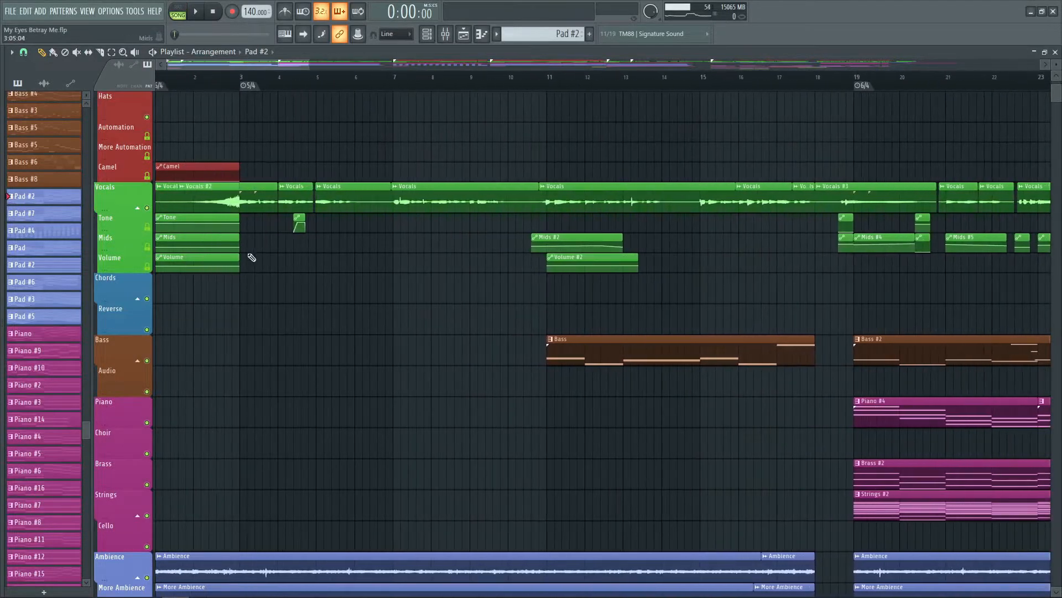
drag(273, 66, 249, 68)
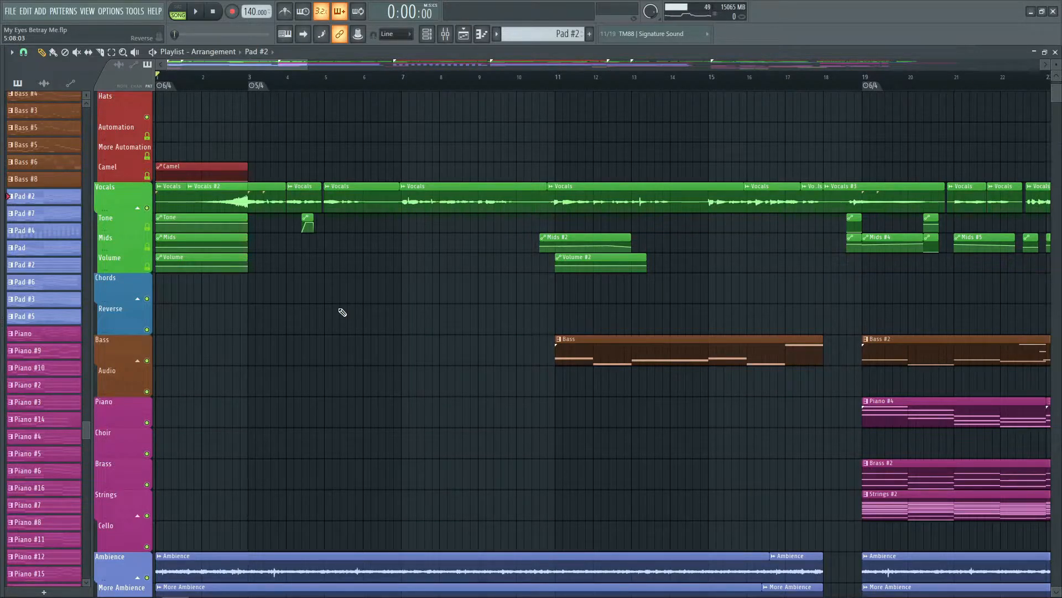
- Play the full intro from bar 1, stop it, and look over the arrangement's tracks
key(space)
scroll(338, 311, down, 2)
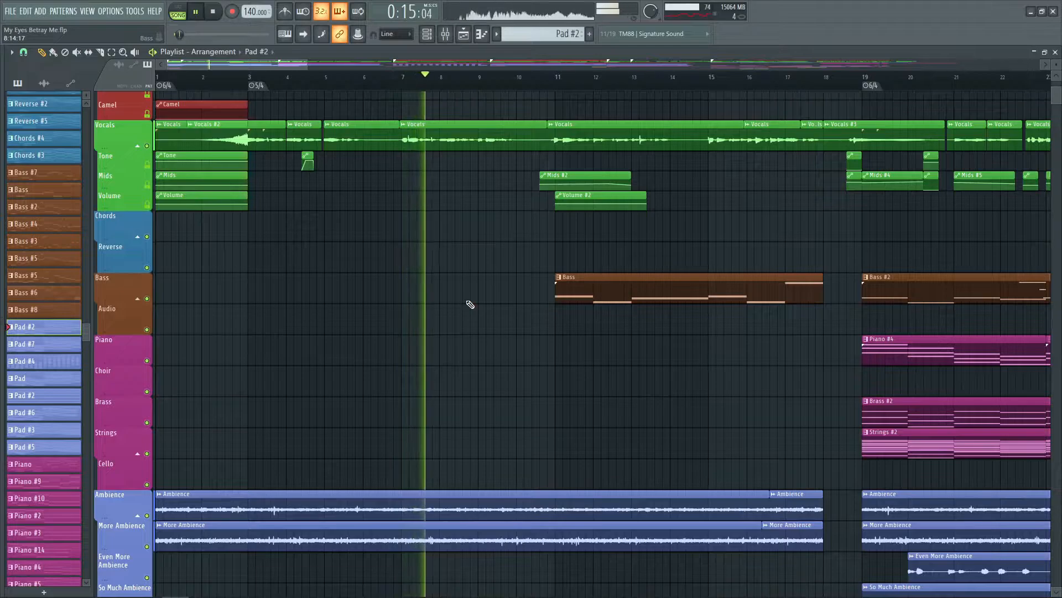
key(space)
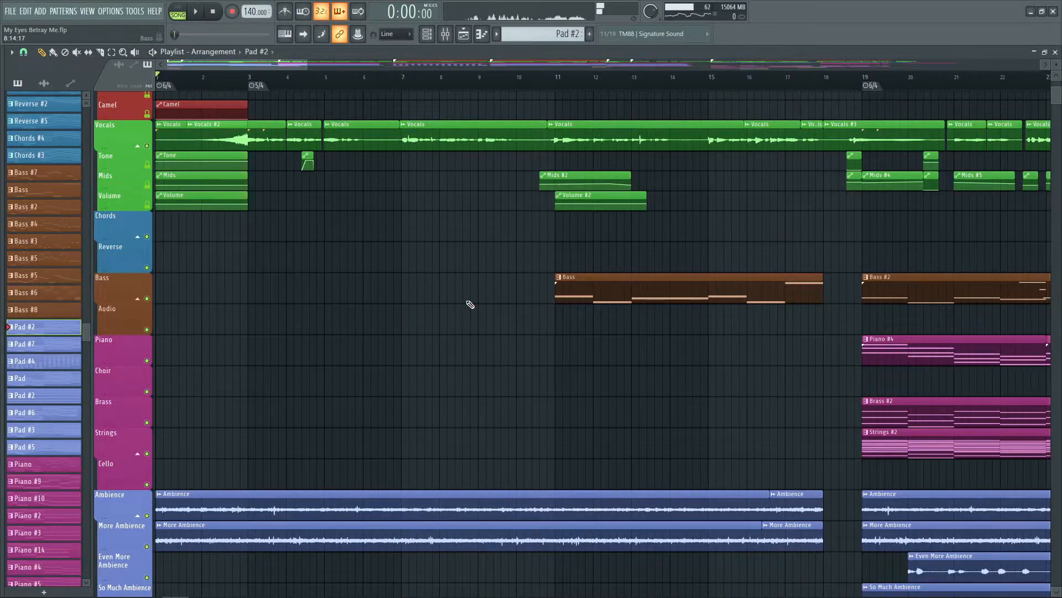
scroll(469, 304, down, 4)
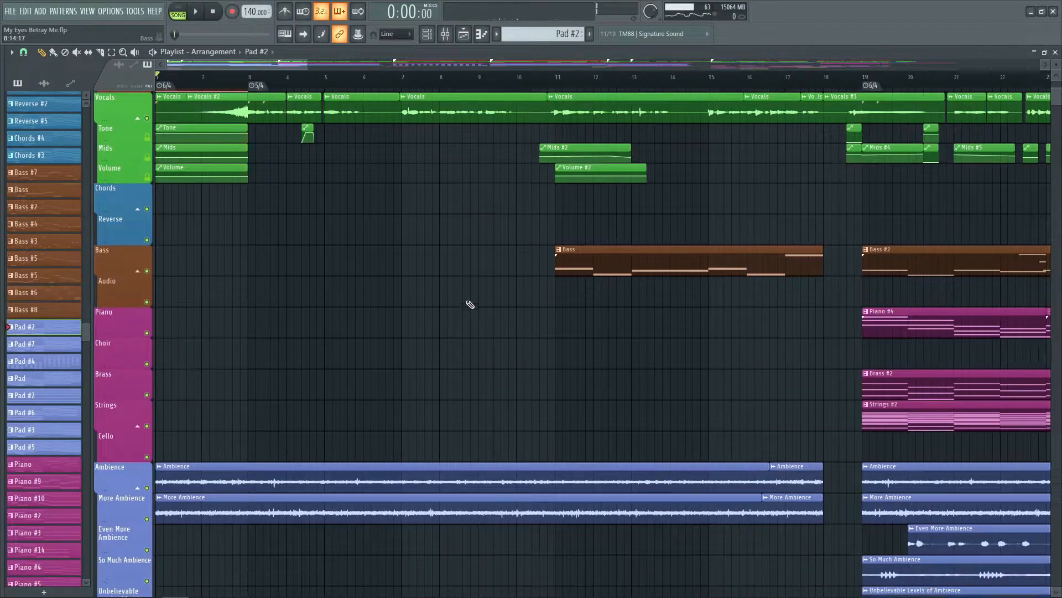
scroll(470, 304, up, 5)
scroll(470, 304, up, 3)
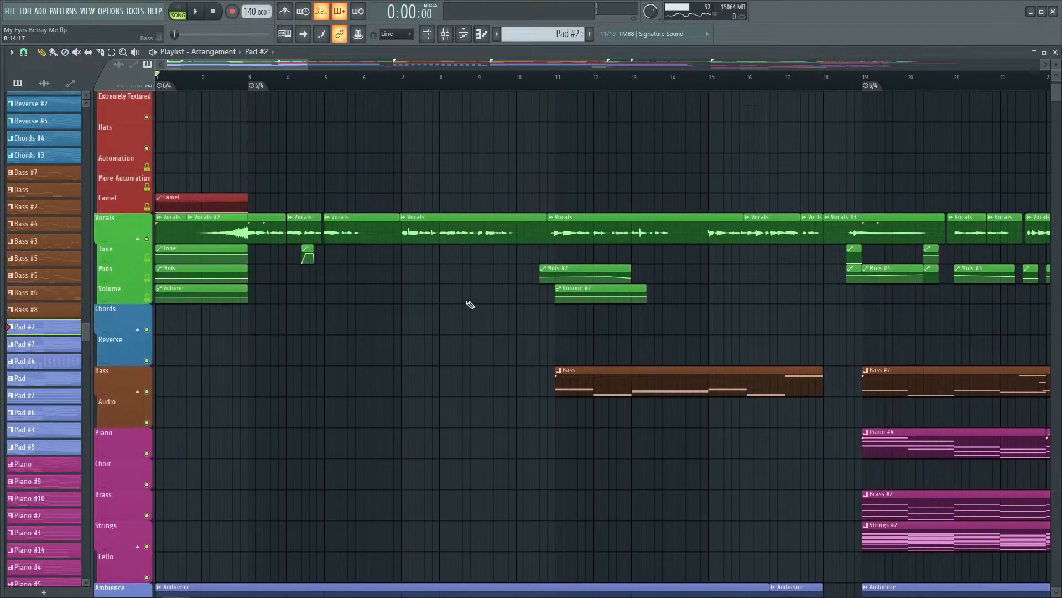
scroll(470, 304, down, 5)
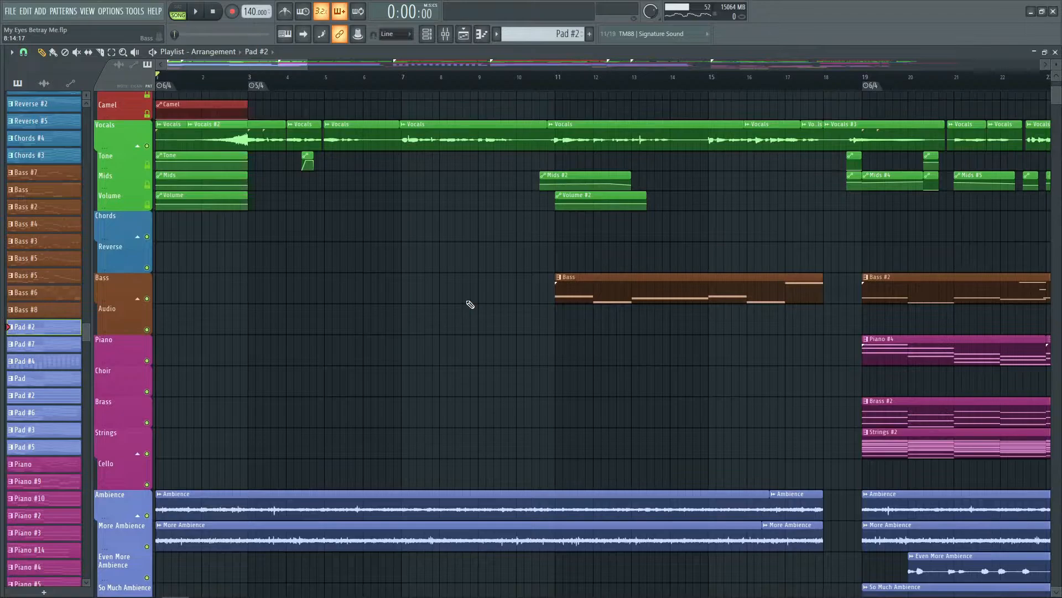
- Play the arrangement from just before bar 11 through the first bass section, and stop playback
click(549, 81)
scroll(484, 76, down, 1)
click(470, 73)
scroll(584, 66, right, 3)
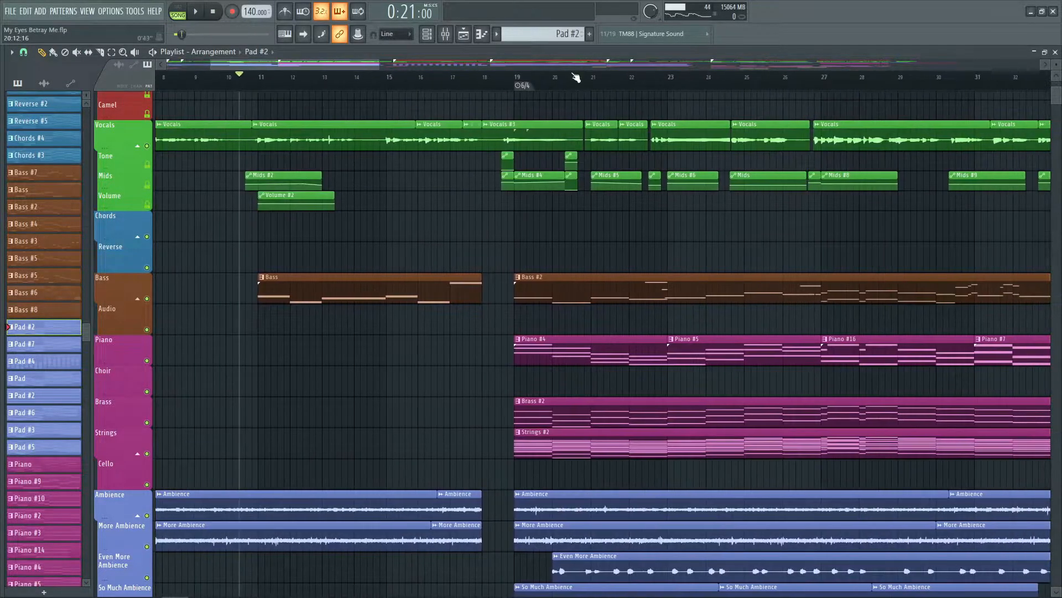
scroll(575, 78, down, 2)
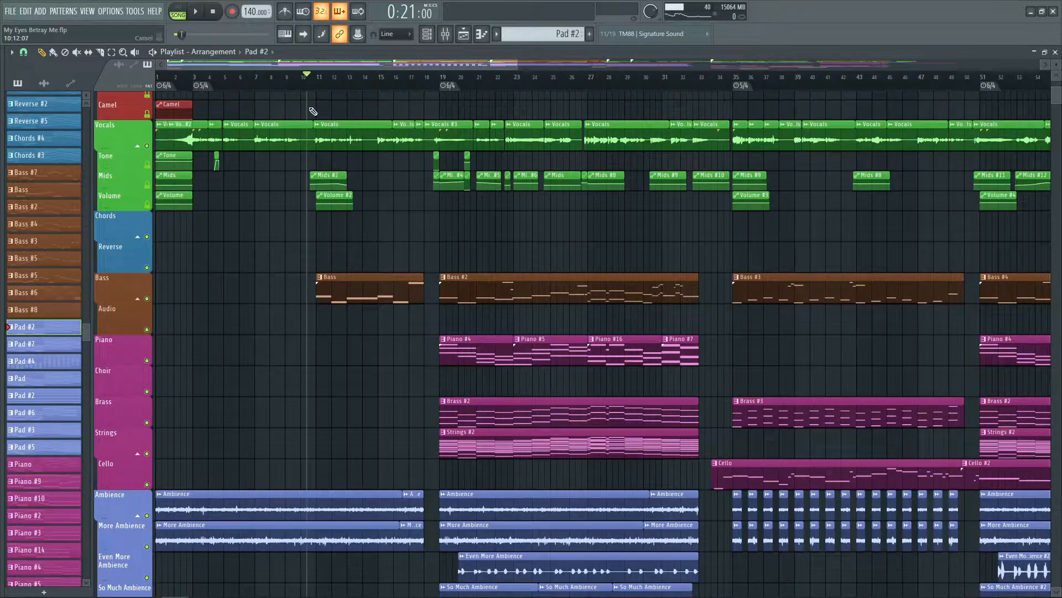
ctrl+scroll(231, 240, up, 4)
key(space)
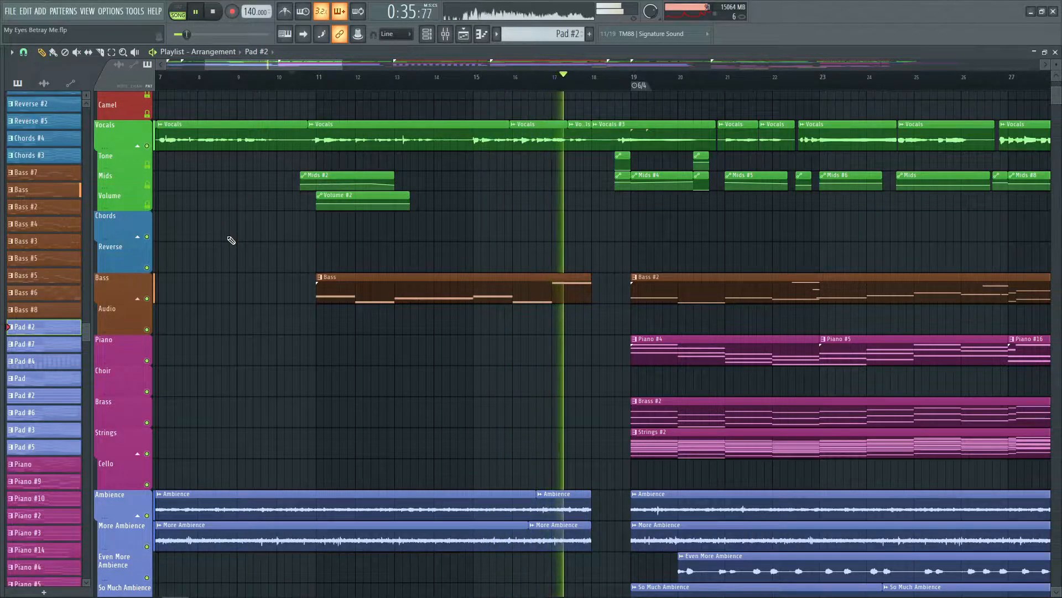
key(space)
- Select the Bass pattern from its playlist clip at bar 11, and close the playlist
scroll(230, 238, down, 5)
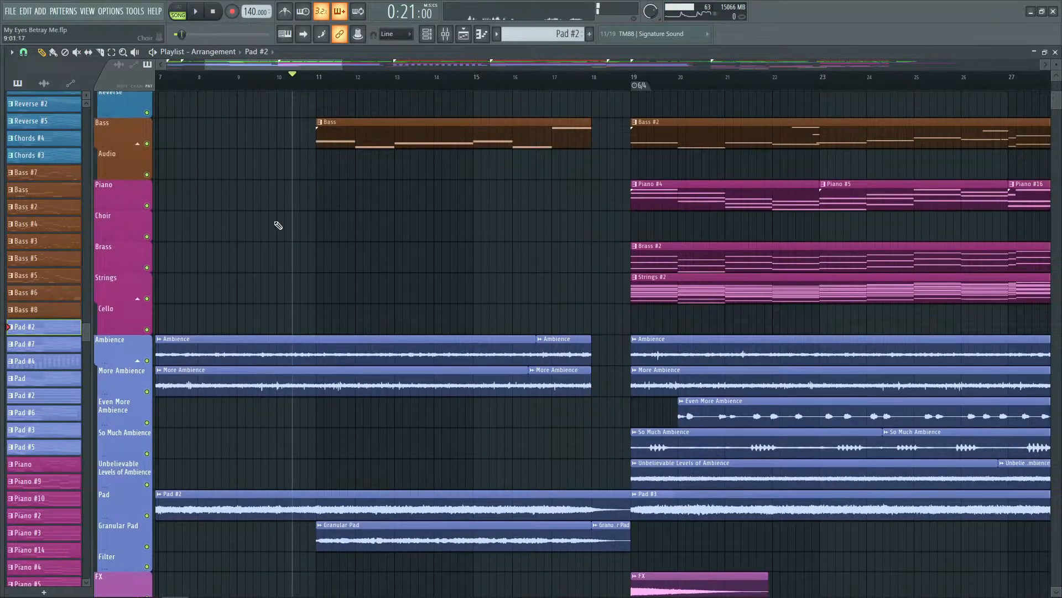
click(409, 131)
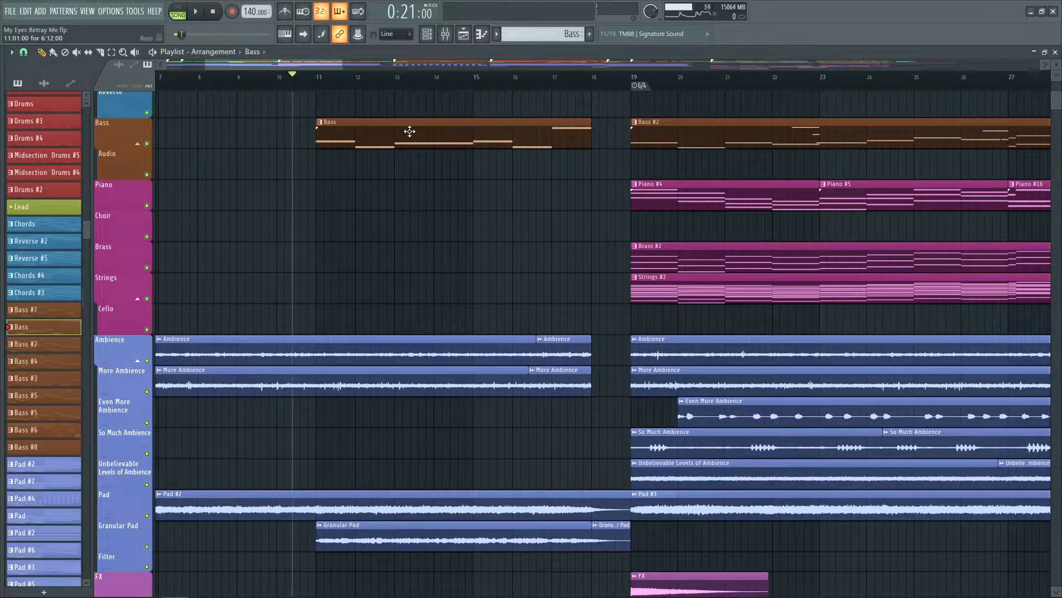
scroll(410, 131, up, 3)
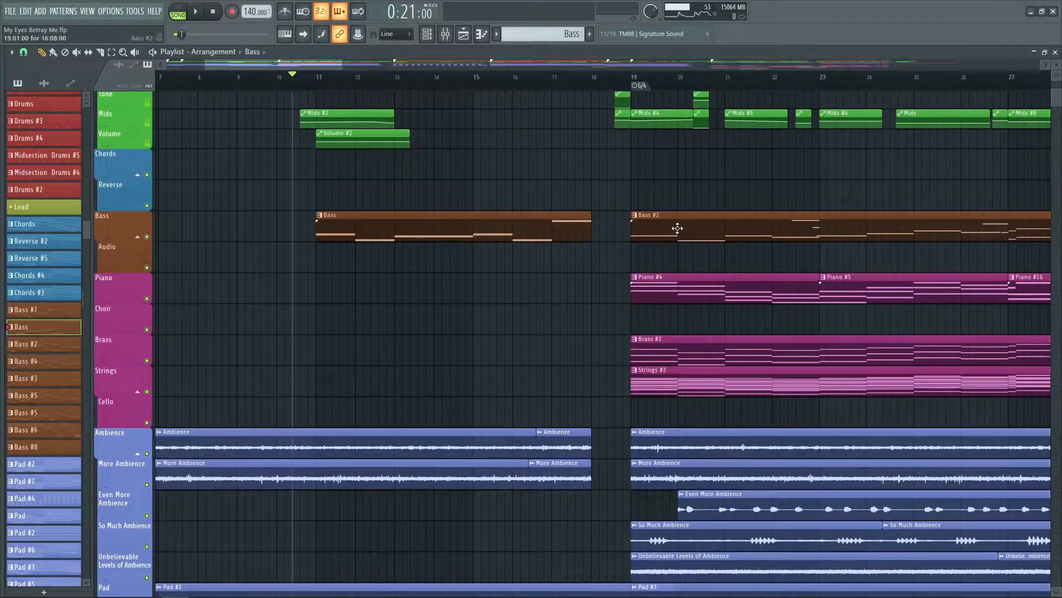
click(1055, 52)
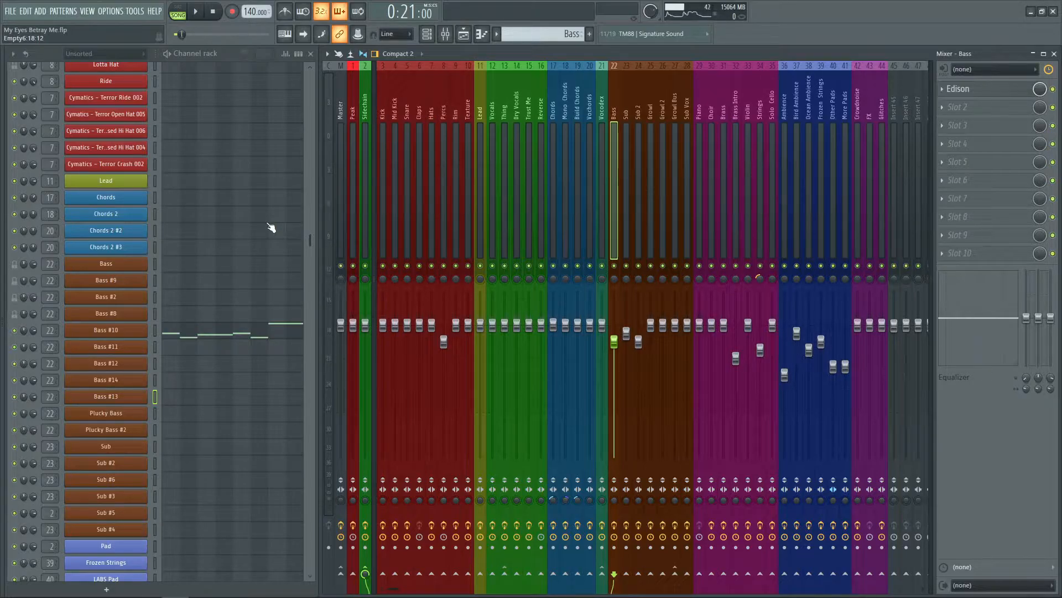
- Switch playback to pattern mode and open the Bass #10 channel's synth
scroll(258, 220, down, 5)
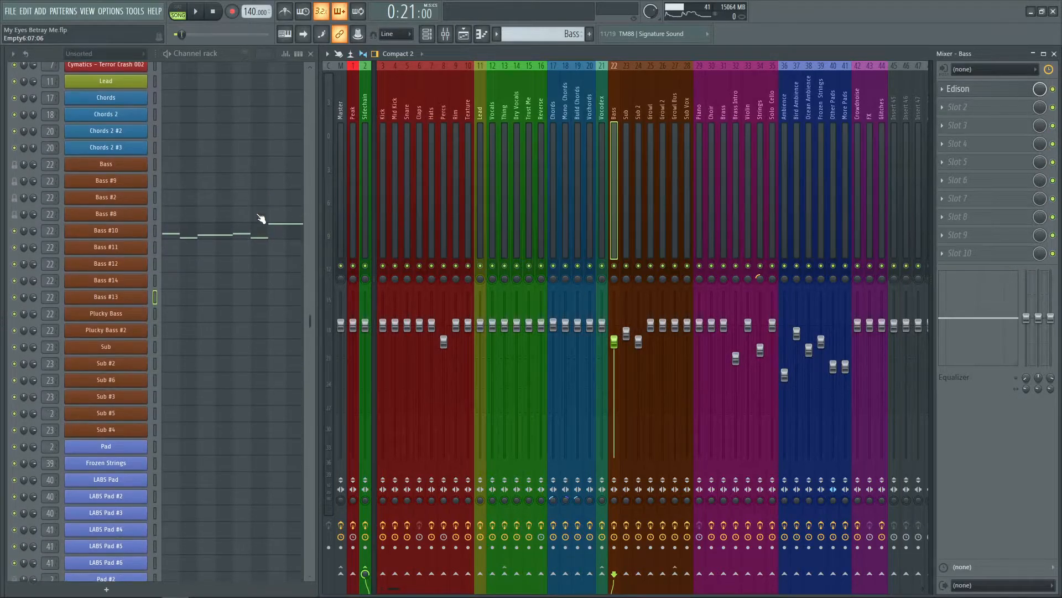
key(l)
click(114, 179)
click(114, 181)
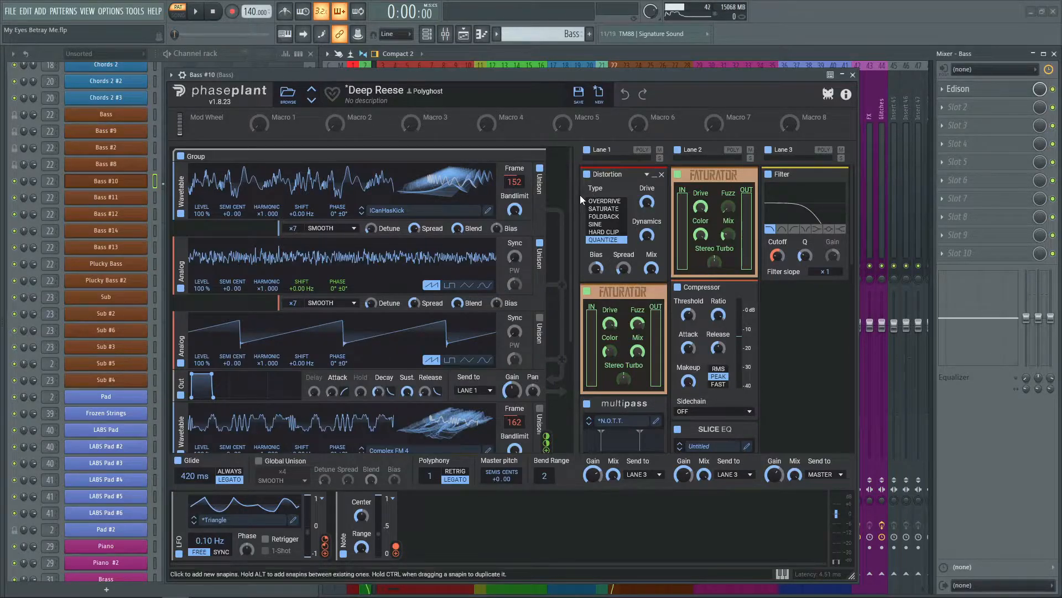
- Look over the Deep Reese patch's effect lanes and audition the Bass pattern
scroll(572, 191, down, 3)
scroll(573, 191, up, 3)
scroll(572, 191, down, 3)
scroll(573, 191, up, 3)
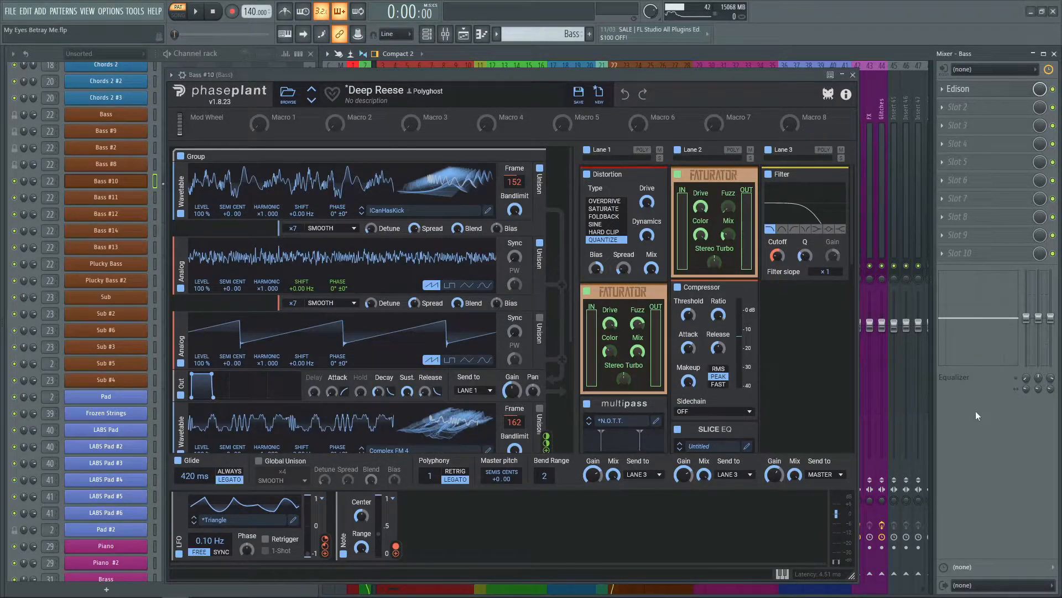
key(space)
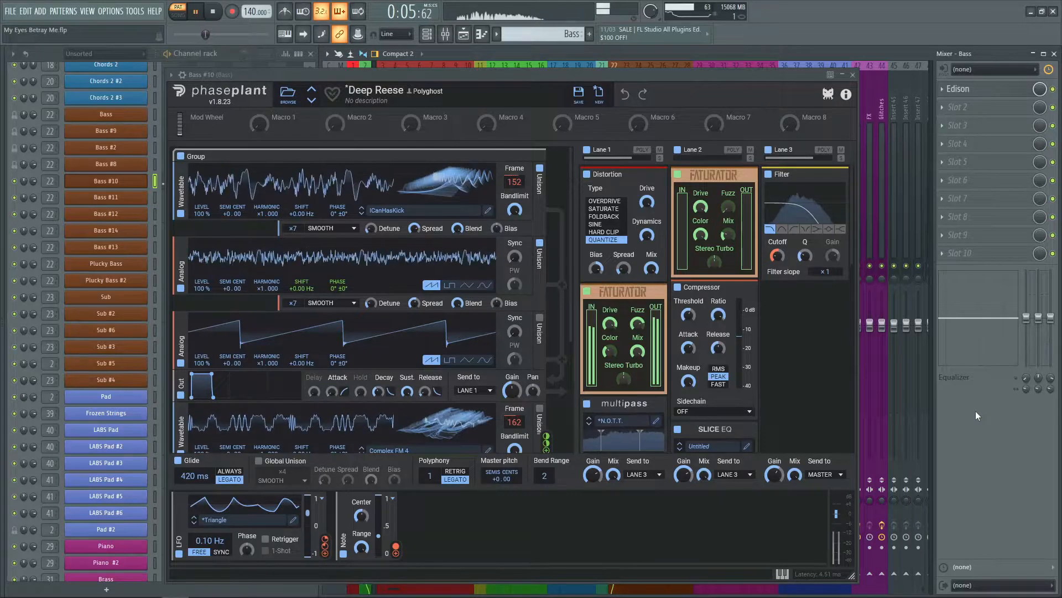
key(space)
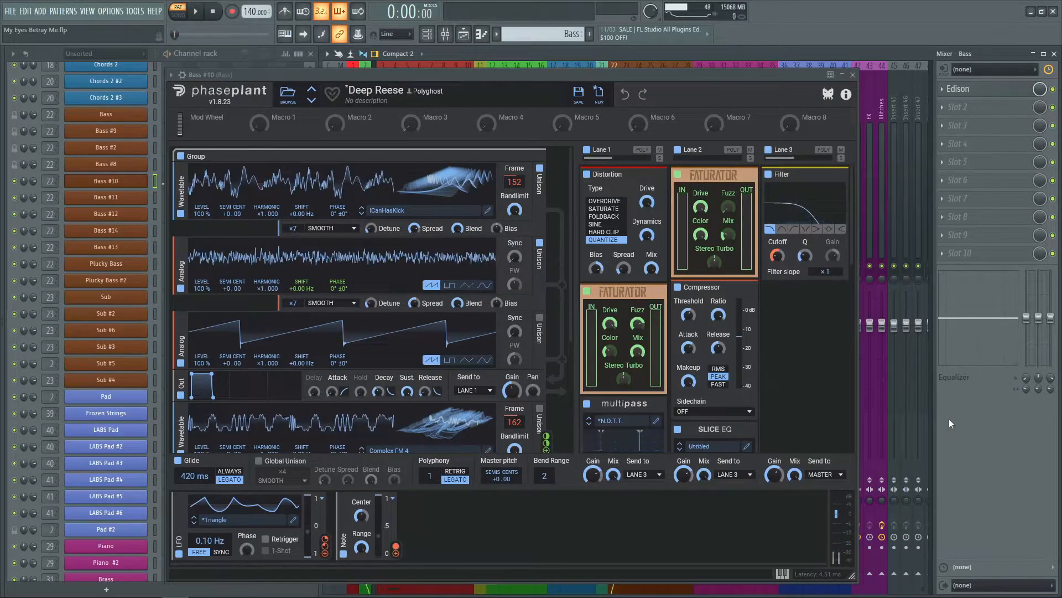
- Review the patch's generator groups and play the Bass pattern again to hear the combined sound
scroll(560, 294, down, 3)
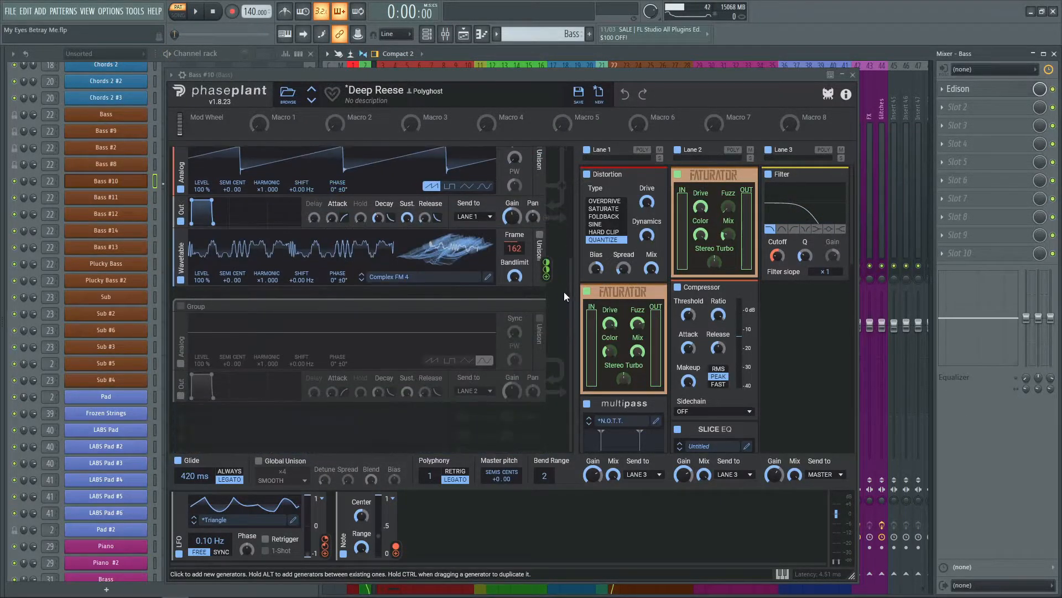
scroll(557, 365, up, 3)
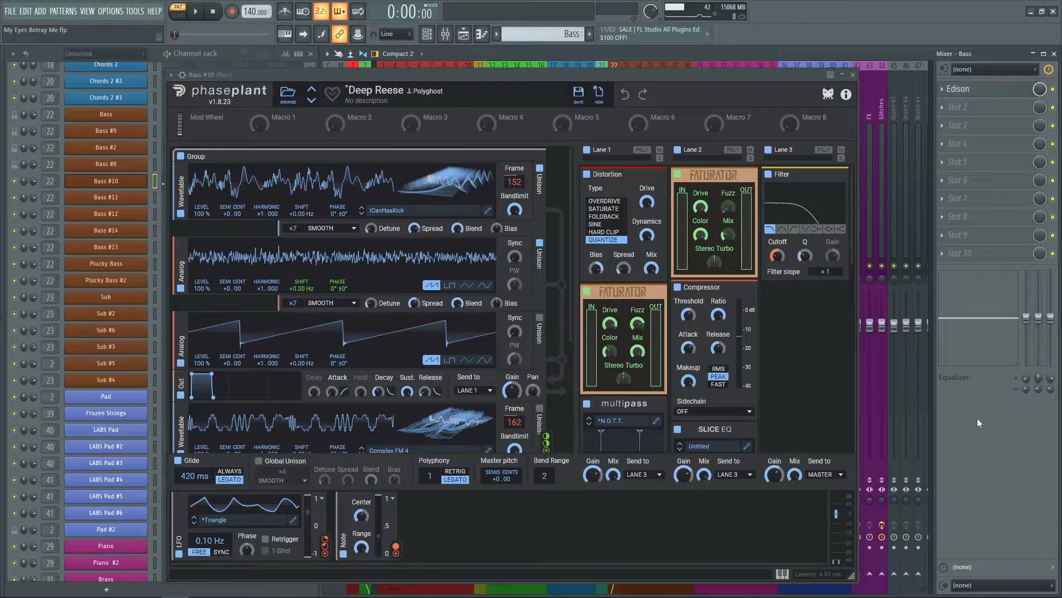
key(space)
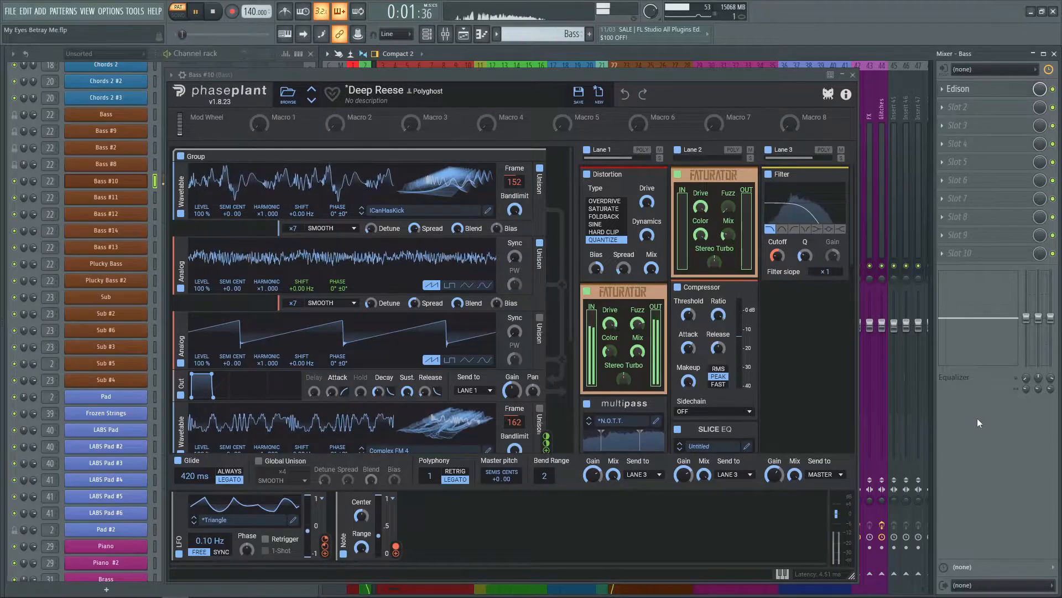
key(space)
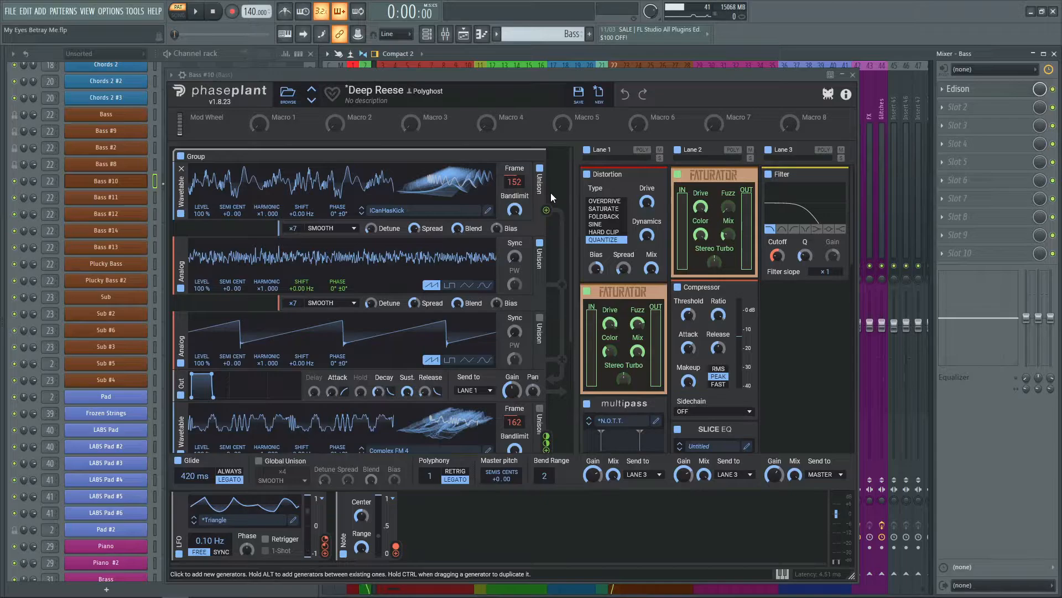
- Examine the stacked wavetable and analog oscillators in the first group, including their unison settings
scroll(550, 193, down, 2)
scroll(550, 192, up, 2)
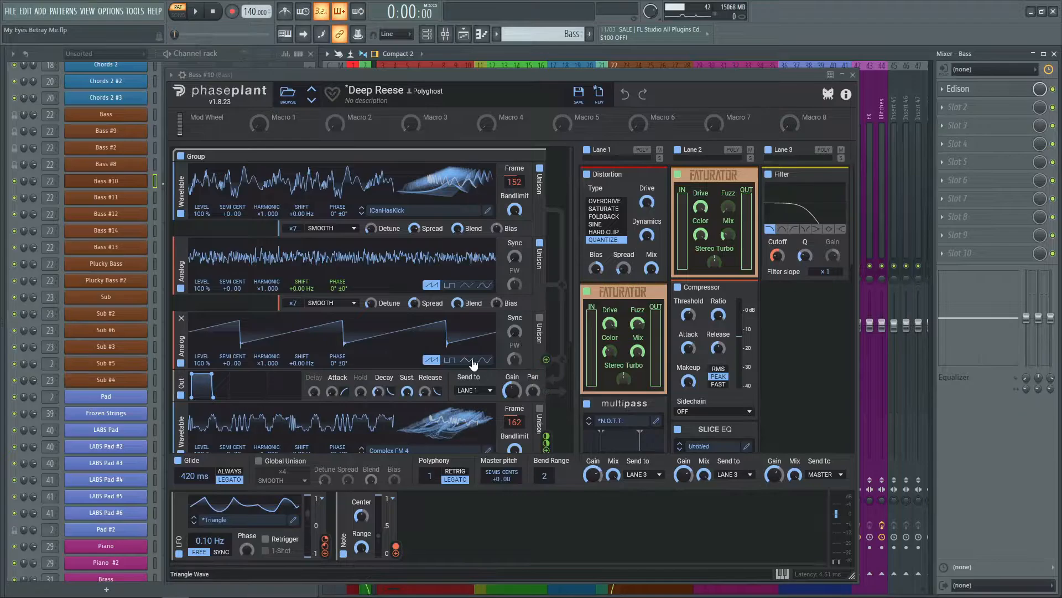
scroll(560, 298, down, 2)
scroll(560, 298, up, 1)
scroll(560, 300, up, 1)
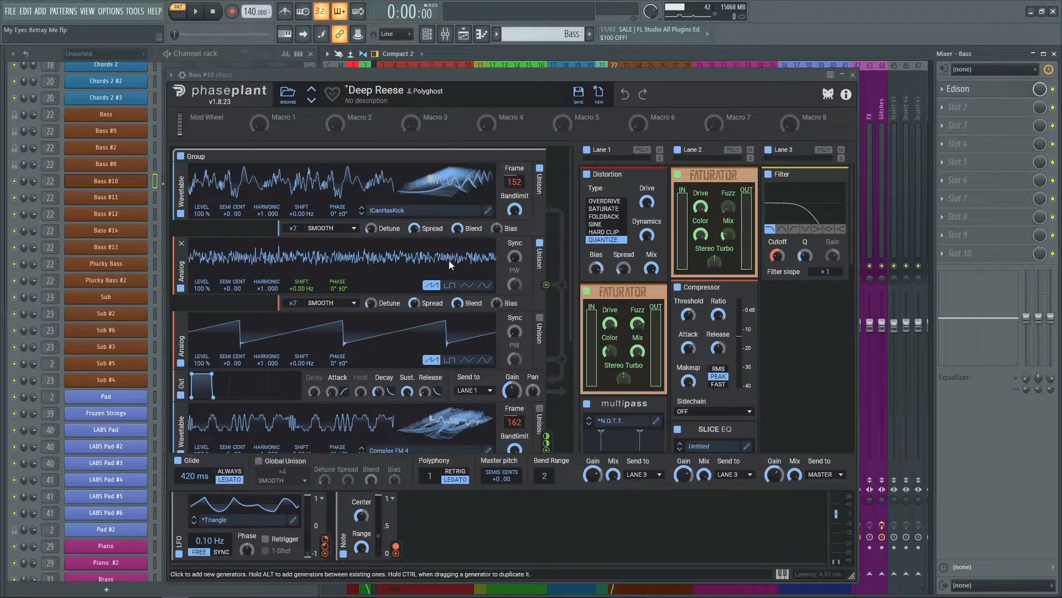
scroll(540, 242, down, 1)
scroll(539, 241, up, 1)
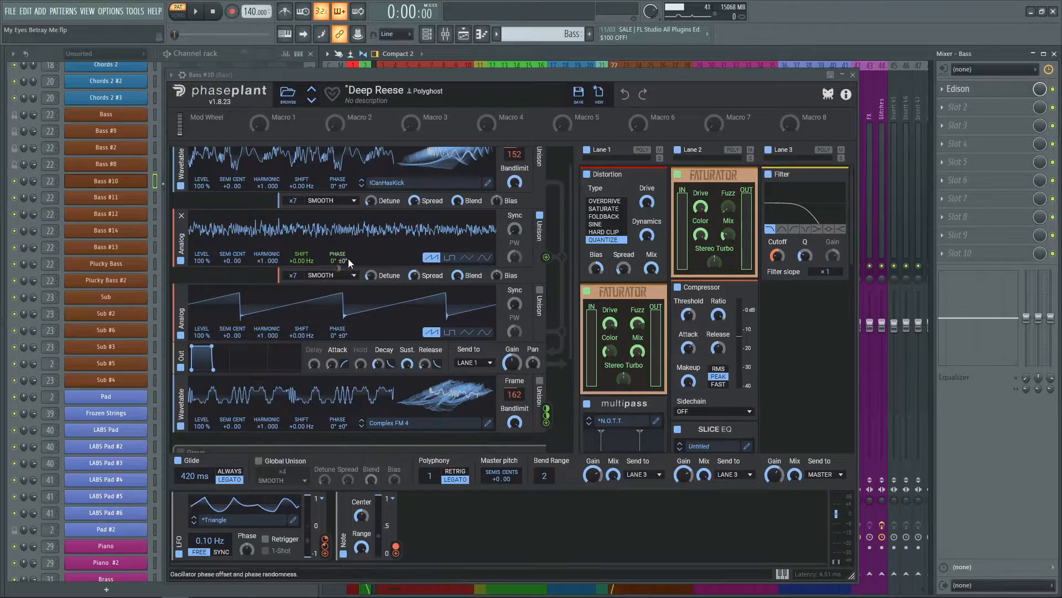
- Inspect the analog oscillator's phase setting, the Complex FM 4 wavetable's routing and the LFO modulation of the wavetable frames
mouse_move(546, 412)
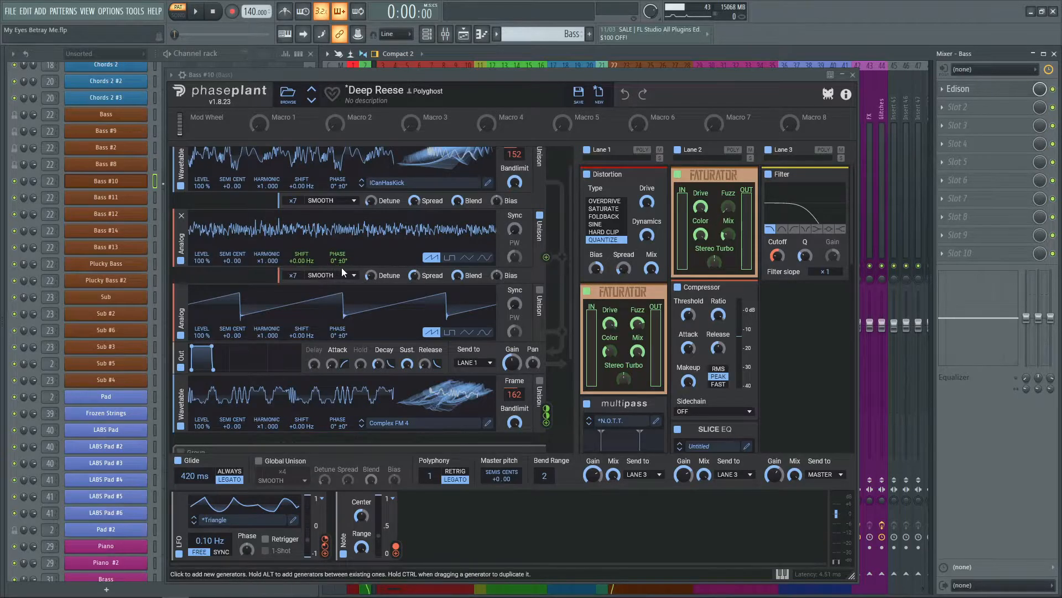
mouse_move(337, 267)
mouse_move(515, 402)
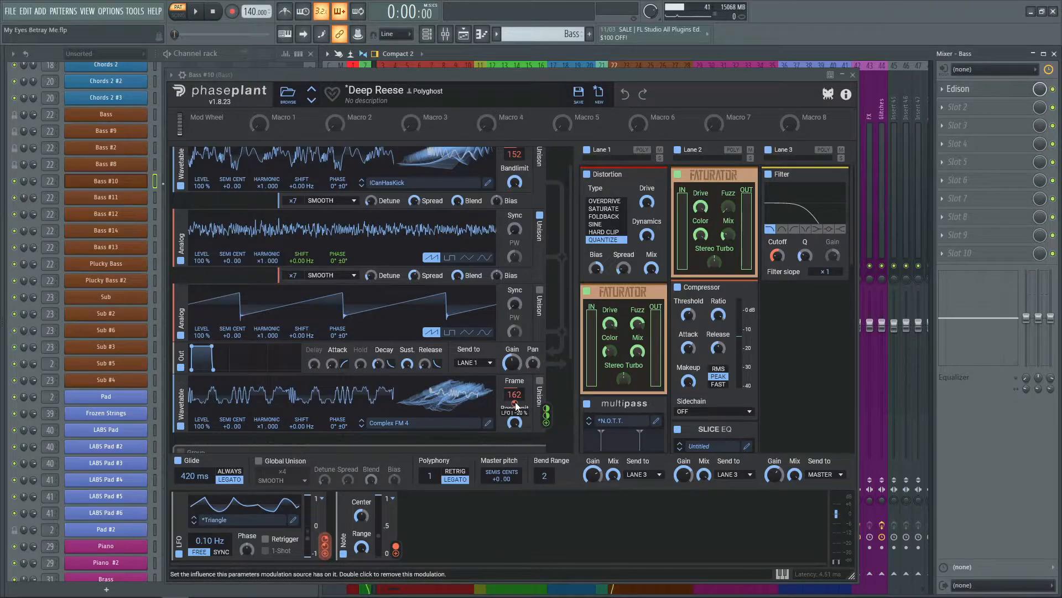
scroll(534, 385, down, 4)
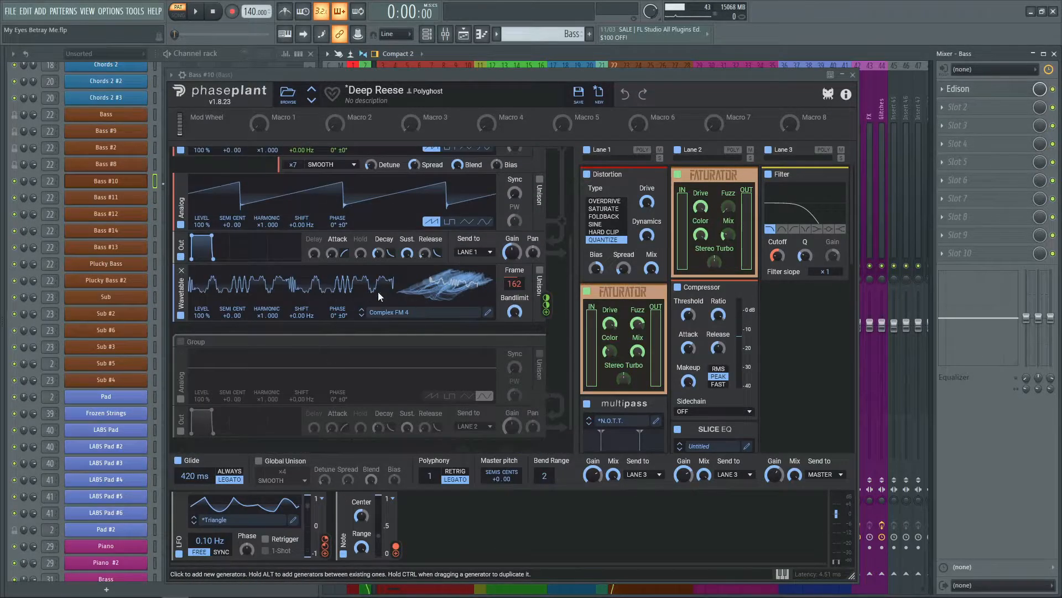
scroll(475, 283, up, 5)
mouse_move(518, 193)
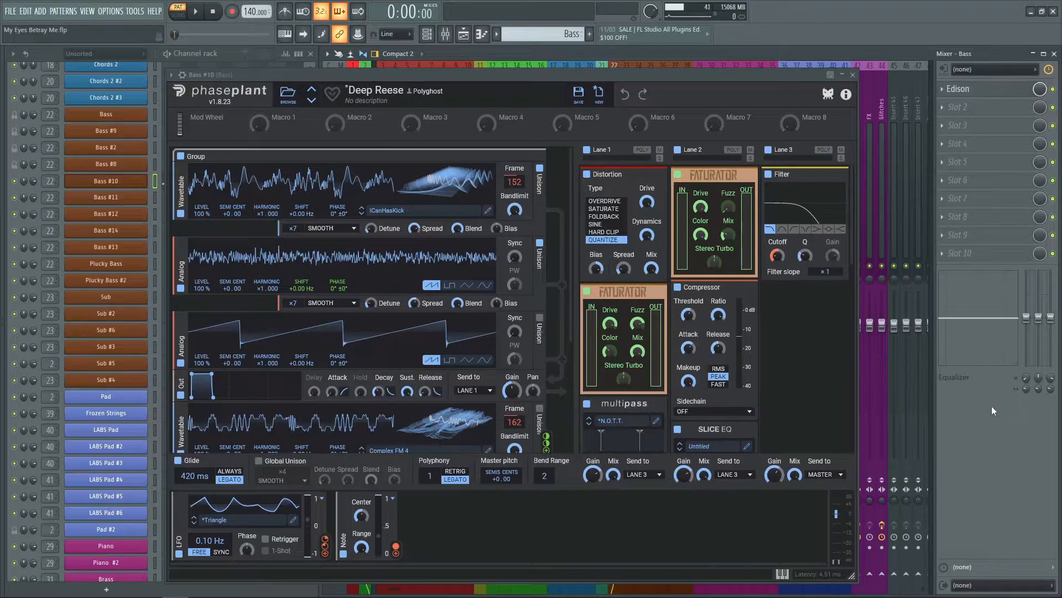
- Audition the Bass pattern twice to hear the wavetable modulation in the patch
key(space)
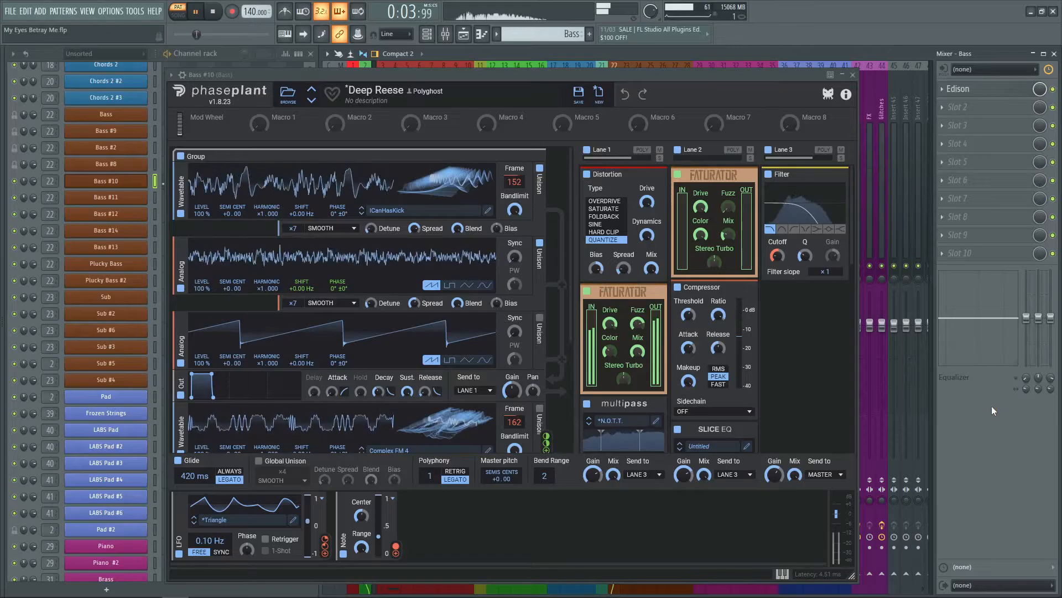
key(space)
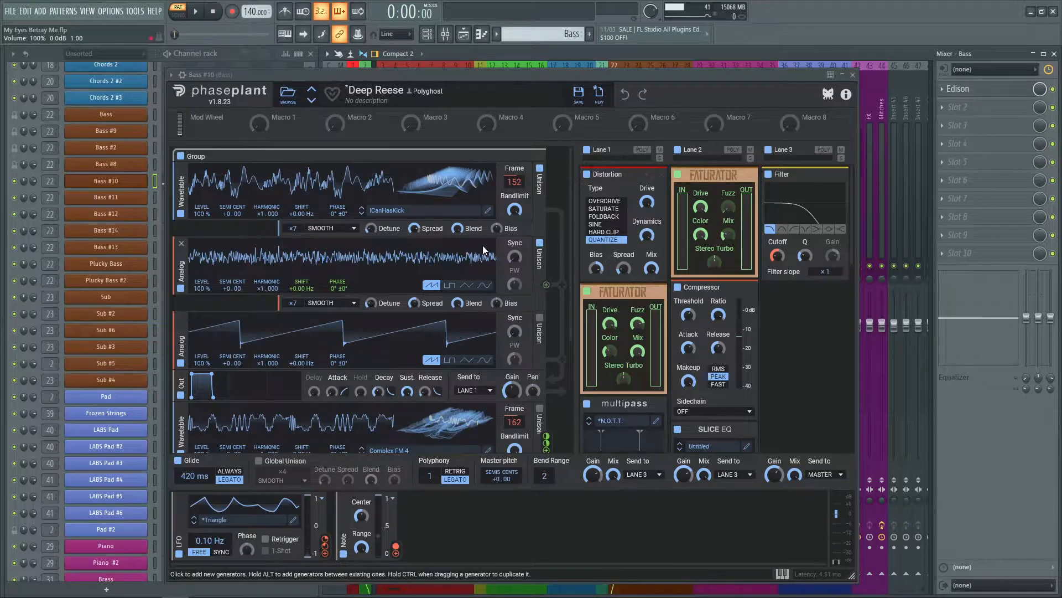
key(space)
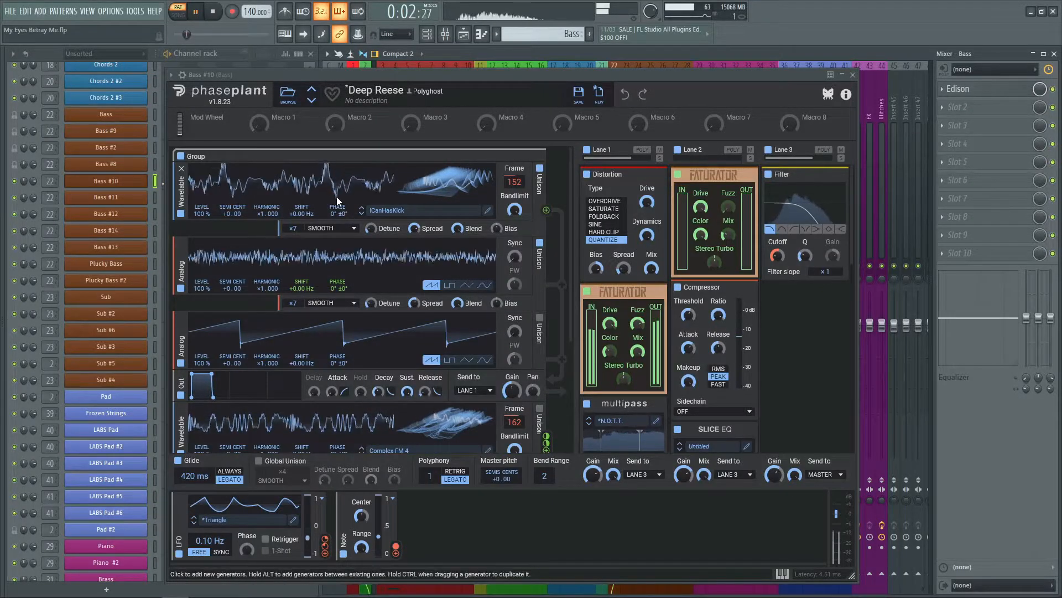
key(space)
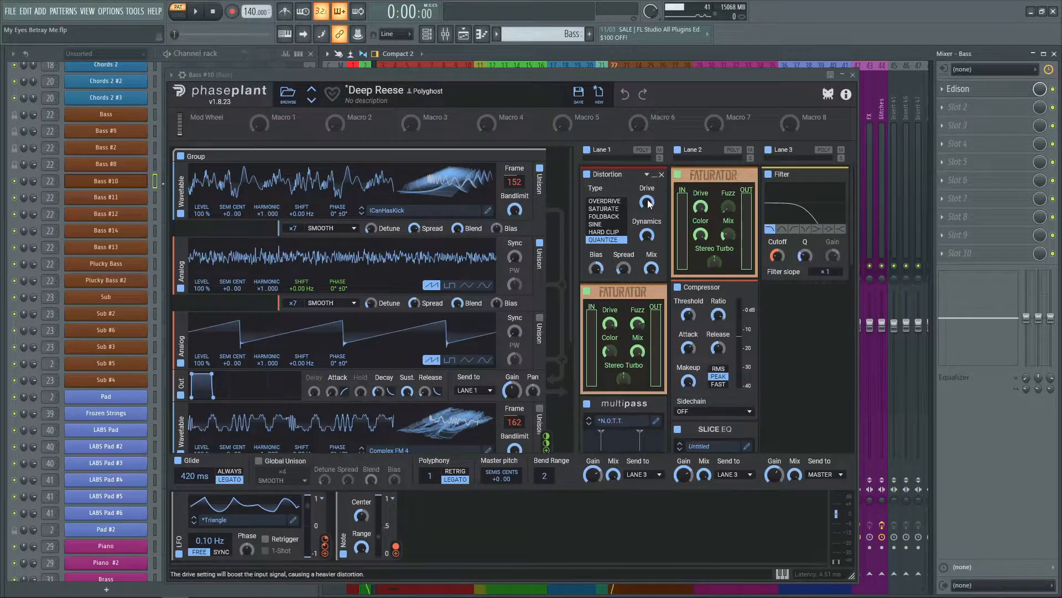
- Review the Lane 1 and Lane 2 effect chains, from distortion and Multipass to the compressors and Slice EQs
scroll(586, 220, down, 5)
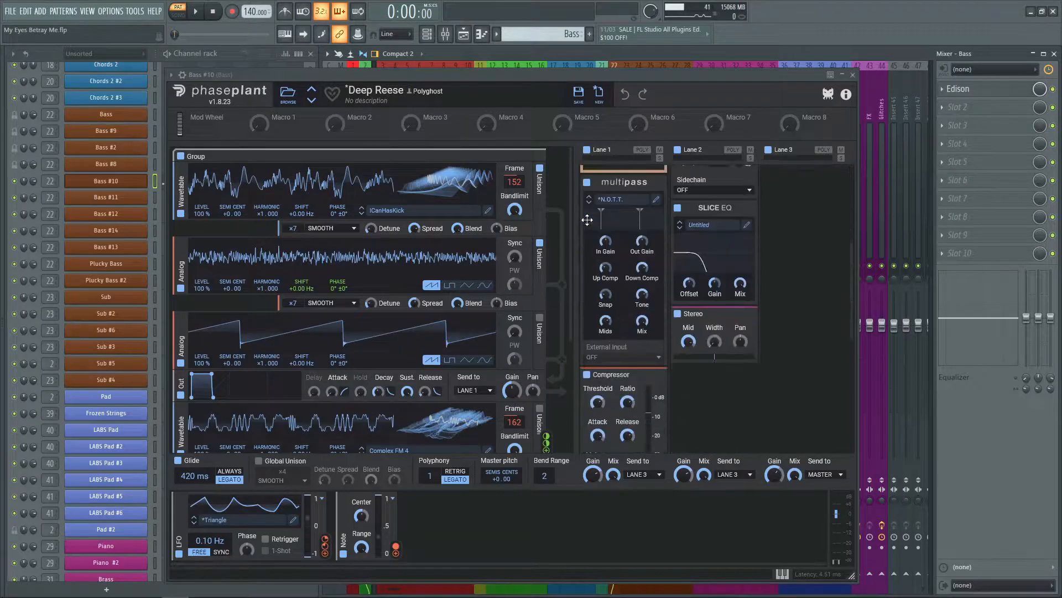
scroll(747, 327, down, 5)
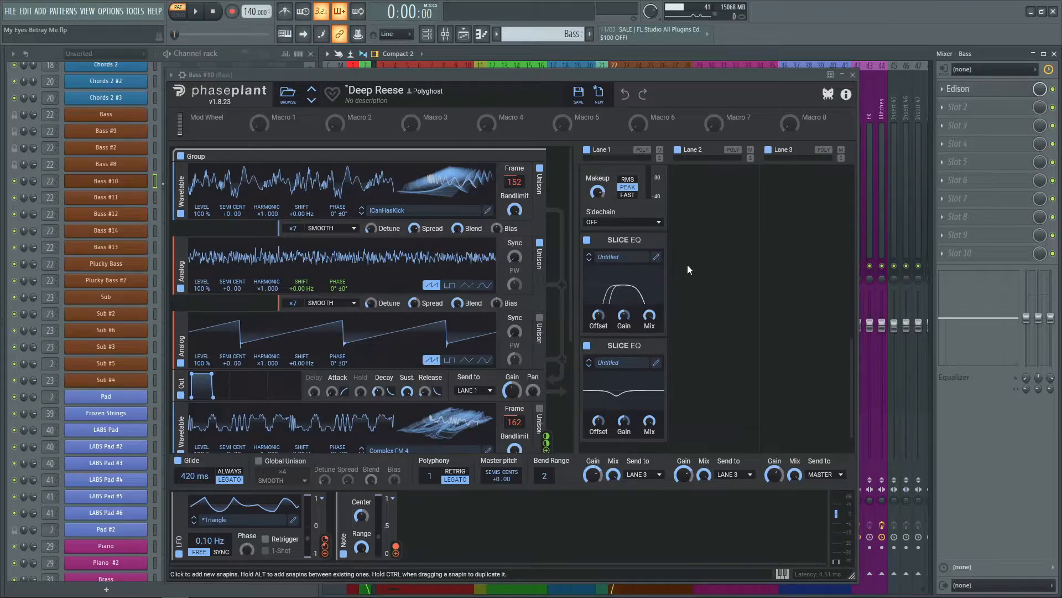
scroll(695, 260, down, 1)
scroll(695, 260, up, 6)
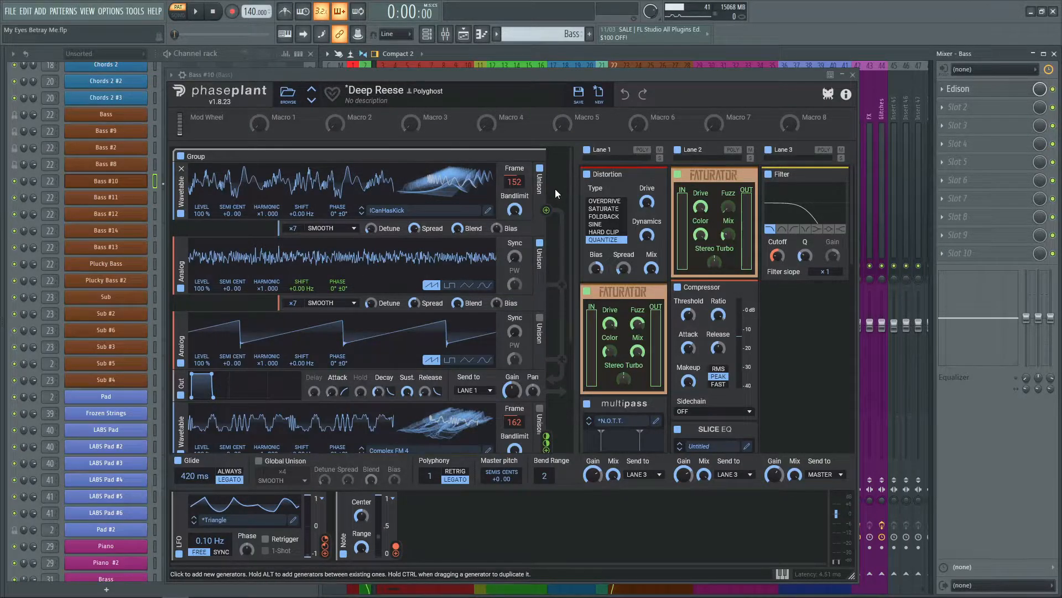
- Check the generators once more, start playing the Bass pattern and close the Bass #10 synth
scroll(555, 194, down, 1)
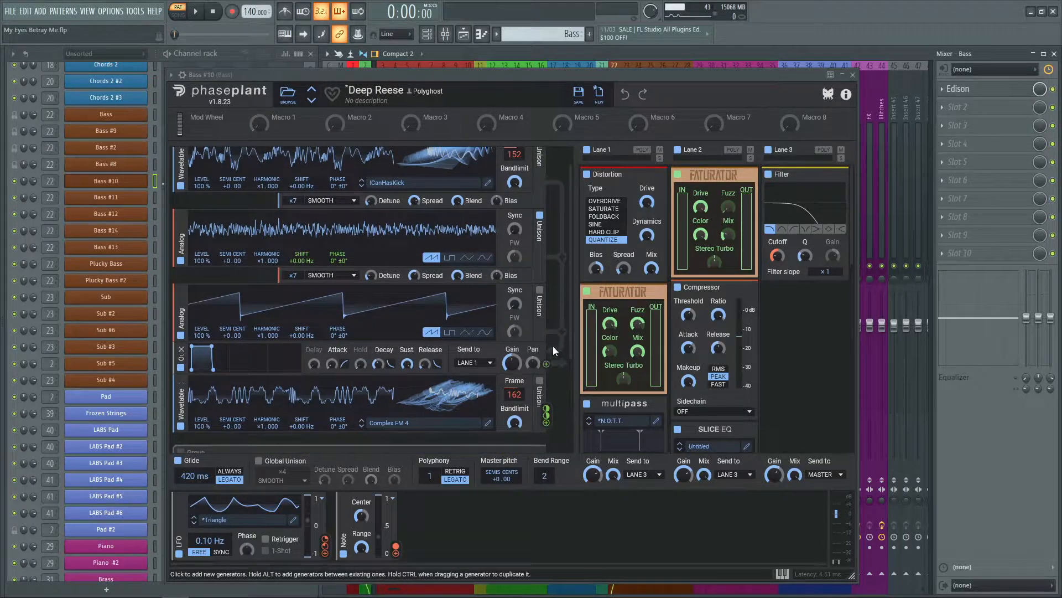
scroll(556, 351, up, 1)
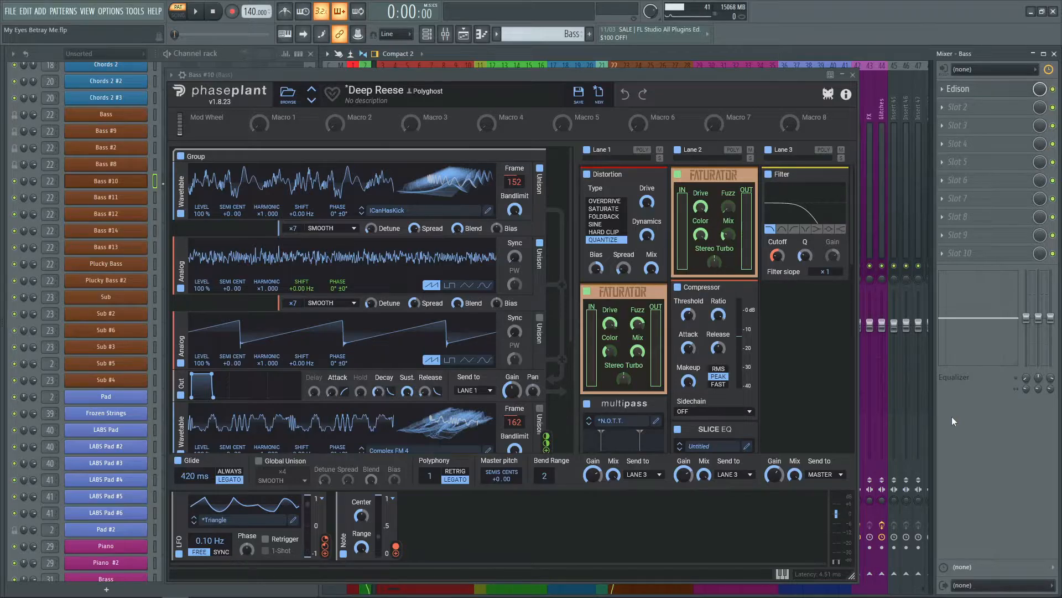
key(space)
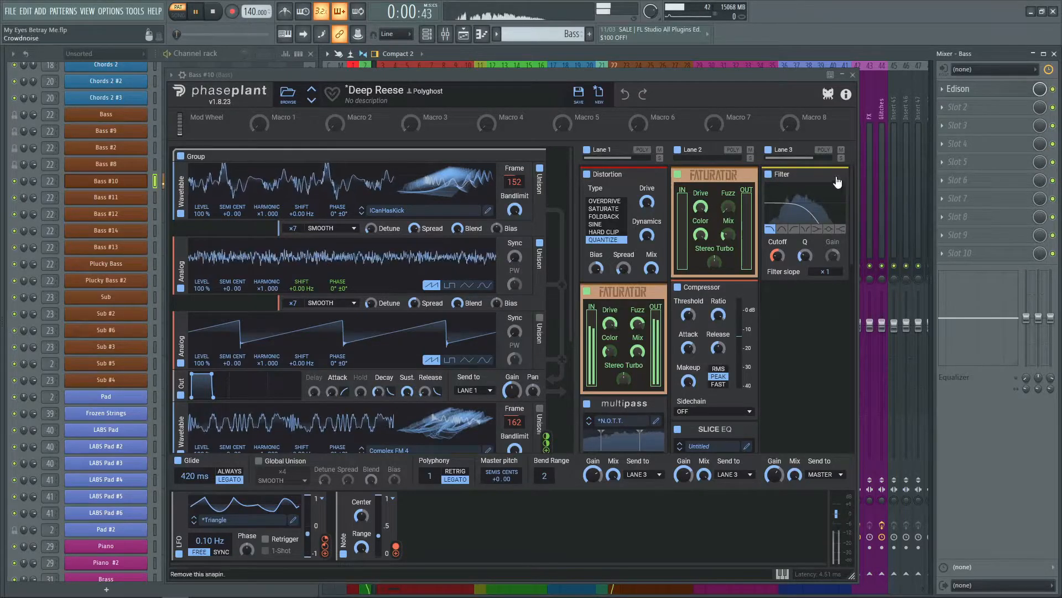
click(853, 75)
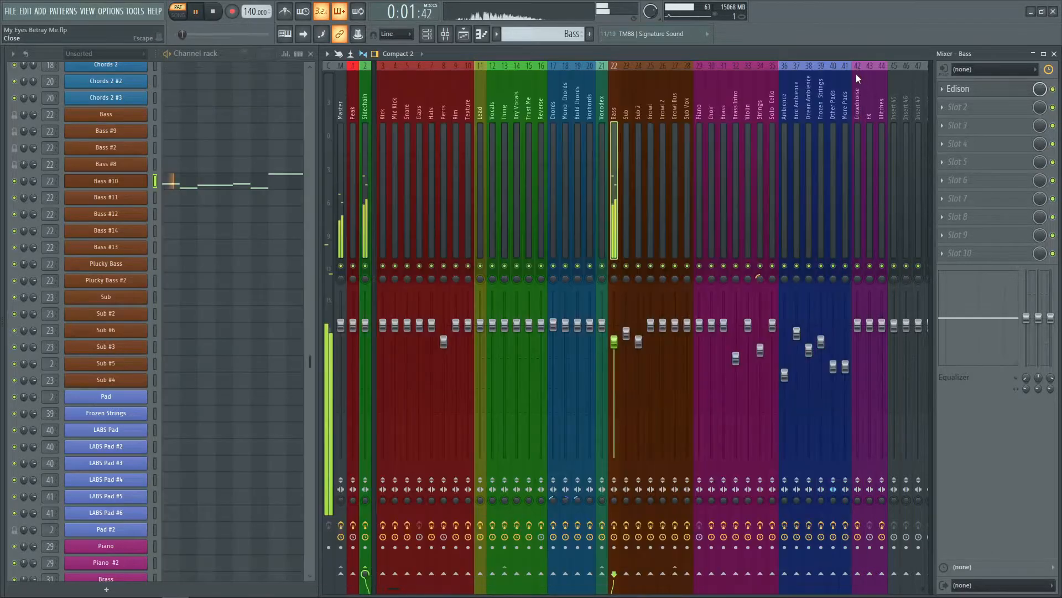
- Reopen the playlist, stop playback and return to song mode with the transition around bars 17 to 19 in view
click(463, 39)
key(space)
key(l)
scroll(498, 128, up, 4)
scroll(476, 105, right, 3)
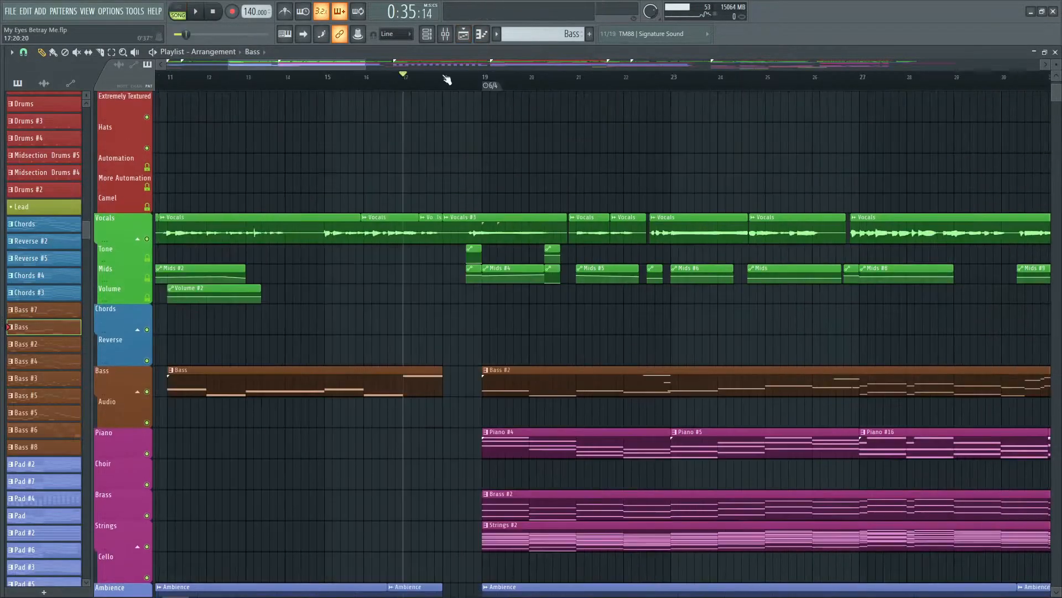
- Examine how the song's sections are laid out around the Bass and Bass #2 clips and the bar 19 transition
scroll(446, 78, up, 2)
scroll(298, 68, down, 2)
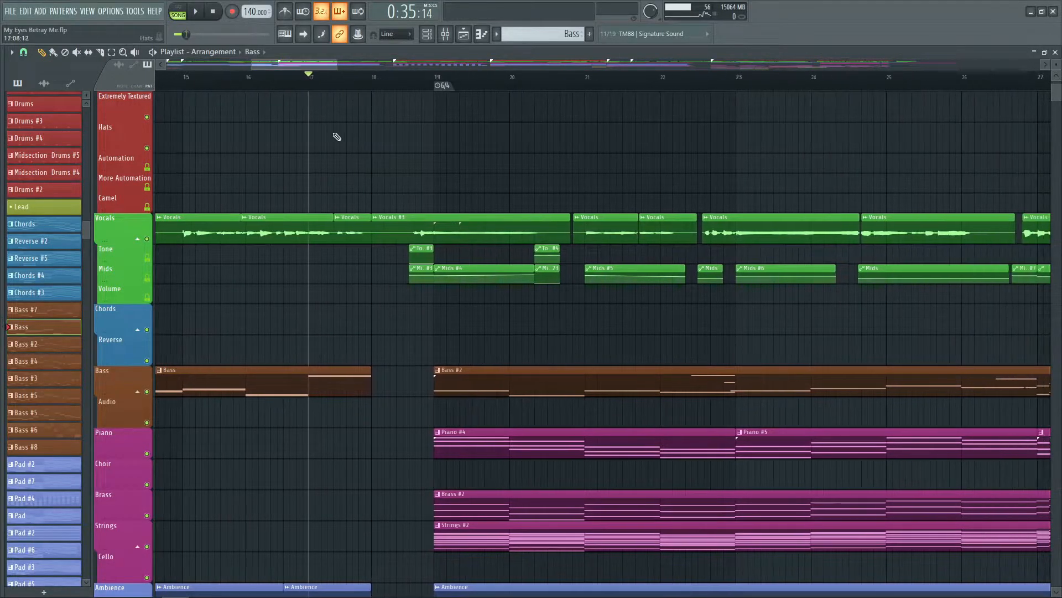
scroll(356, 68, down, 2)
scroll(353, 81, down, 2)
scroll(282, 99, up, 1)
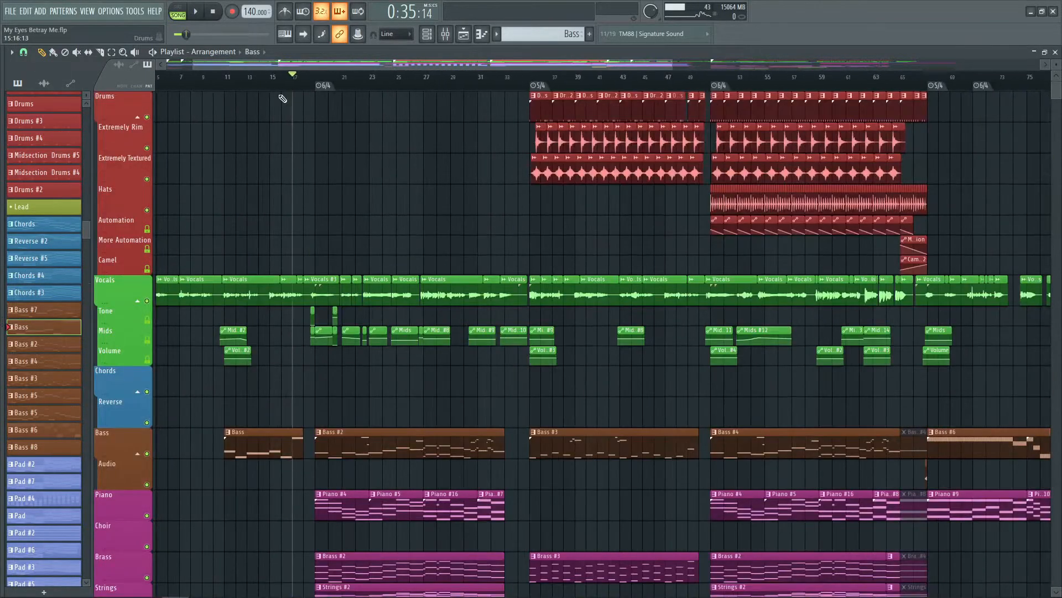
drag(314, 63, 269, 52)
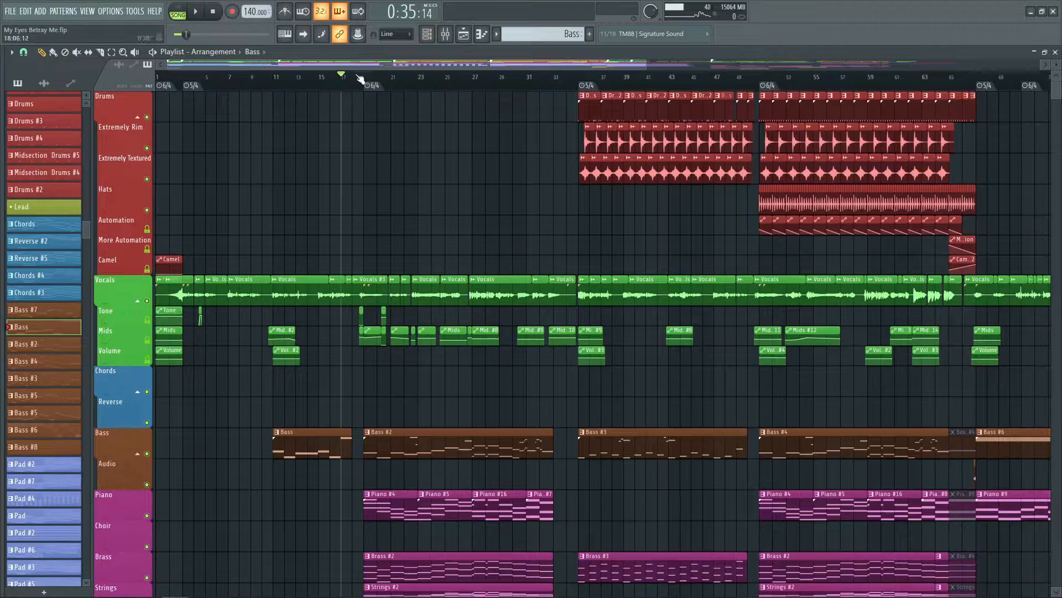
scroll(360, 79, up, 2)
scroll(322, 78, up, 3)
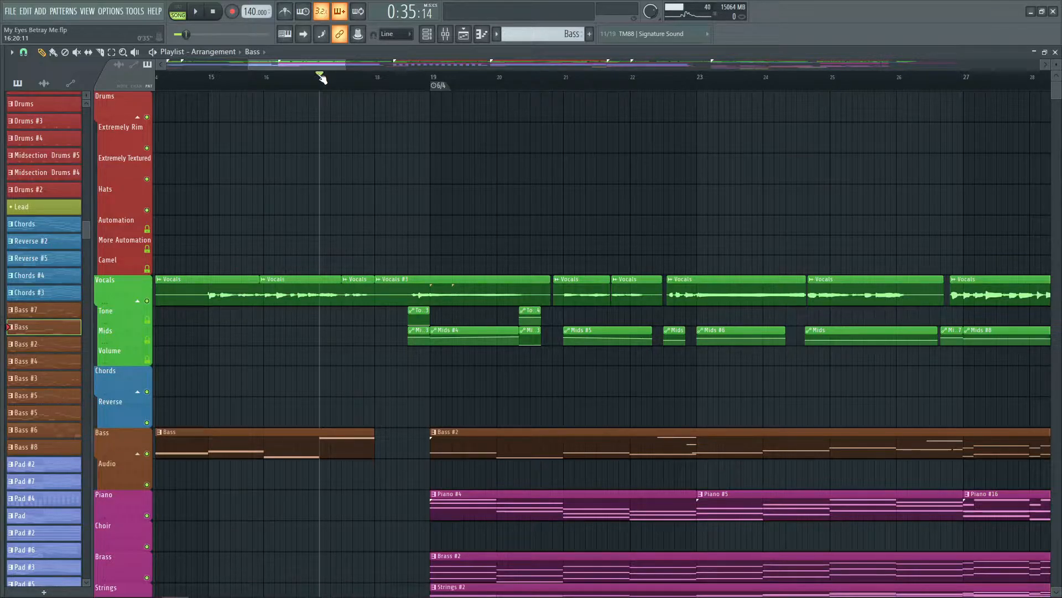
drag(308, 65, 317, 77)
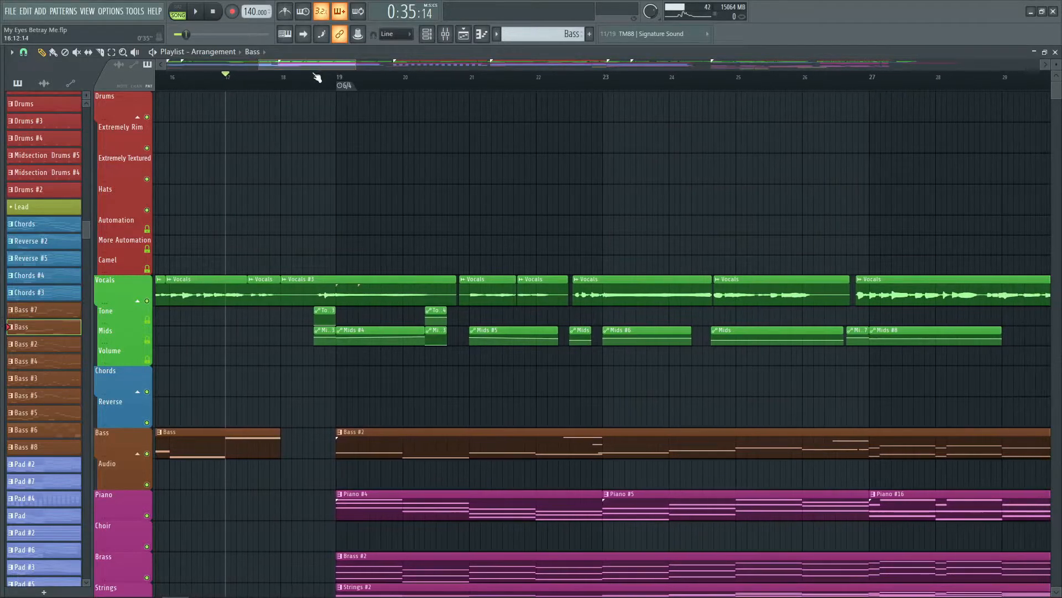
- Play the song from bar 17 through the end of the Bass #2 section, following the tracks down to the ambience layers, and stop playback
key(space)
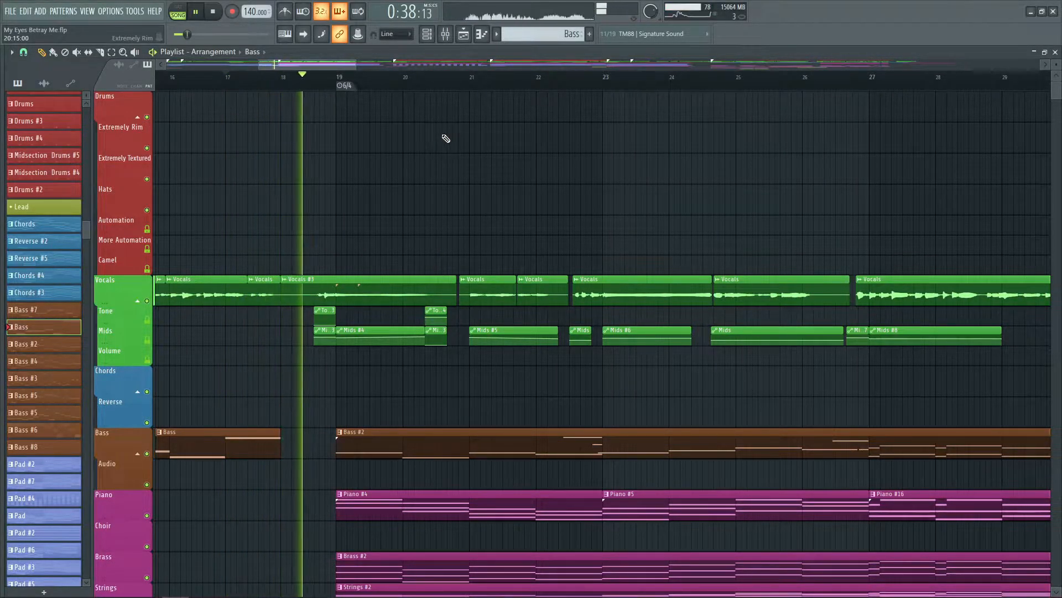
scroll(403, 87, down, 3)
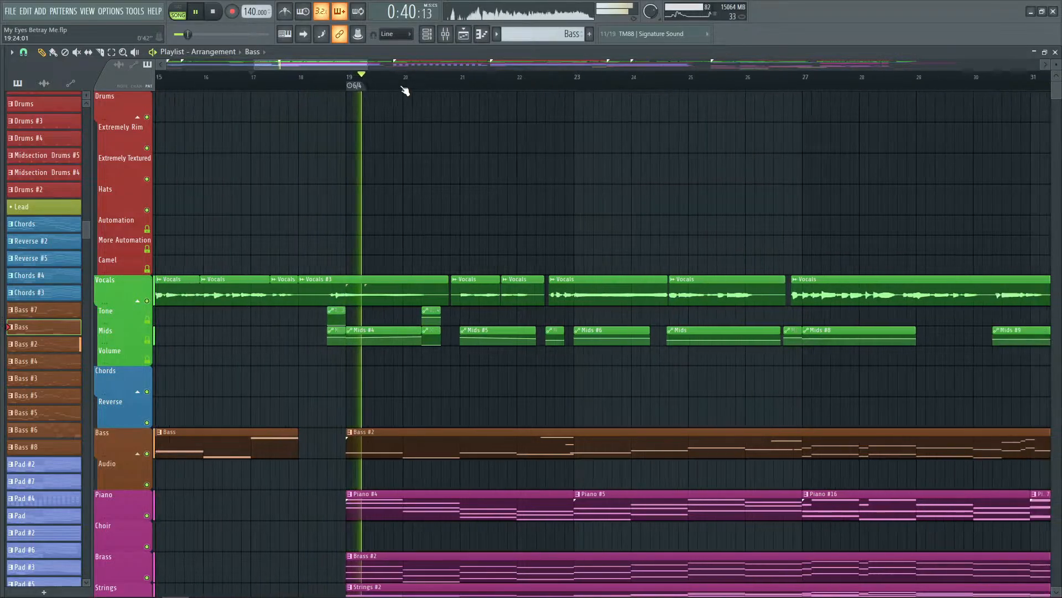
drag(350, 66, 371, 61)
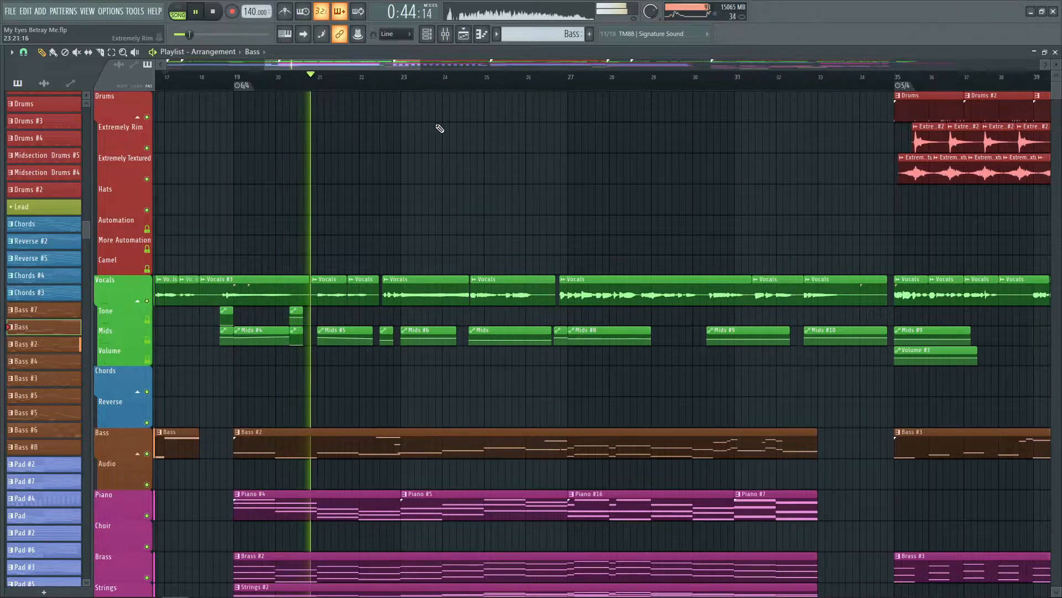
scroll(415, 83, down, 1)
scroll(415, 83, down, 3)
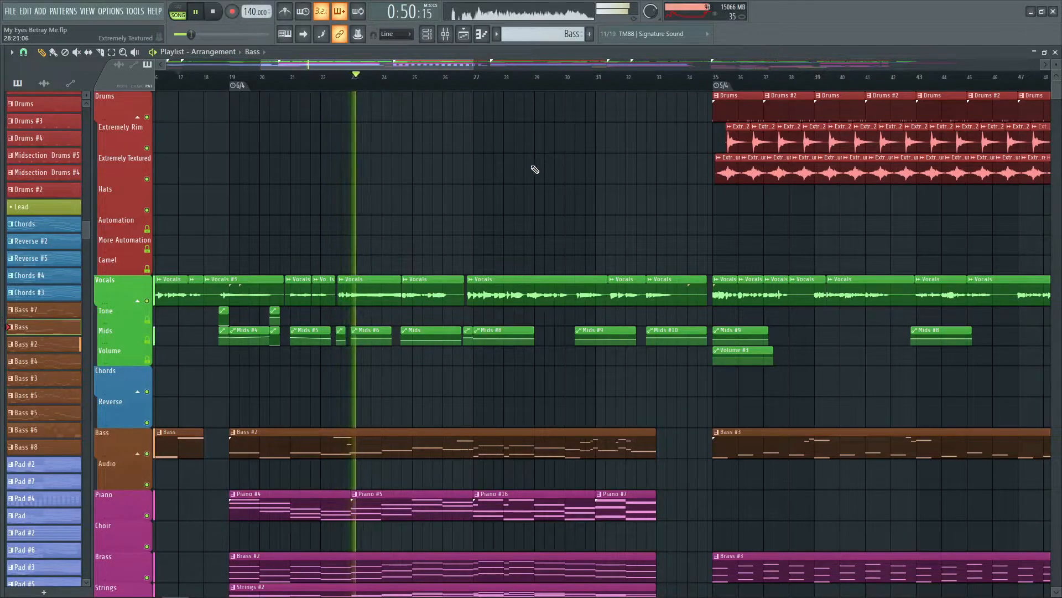
scroll(714, 221, down, 1)
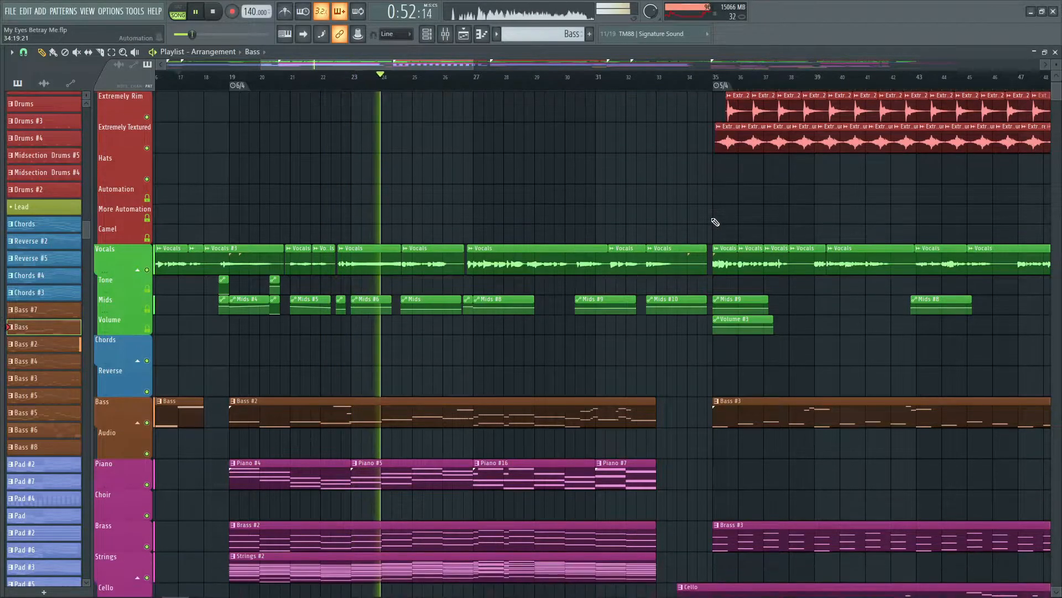
scroll(722, 210, down, 2)
scroll(708, 205, down, 4)
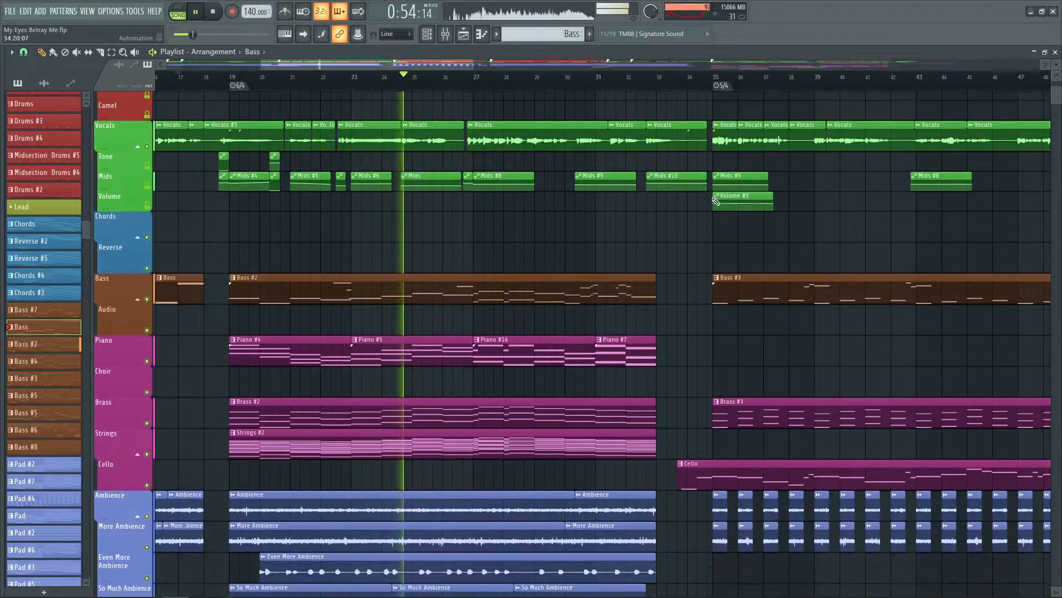
scroll(701, 208, up, 1)
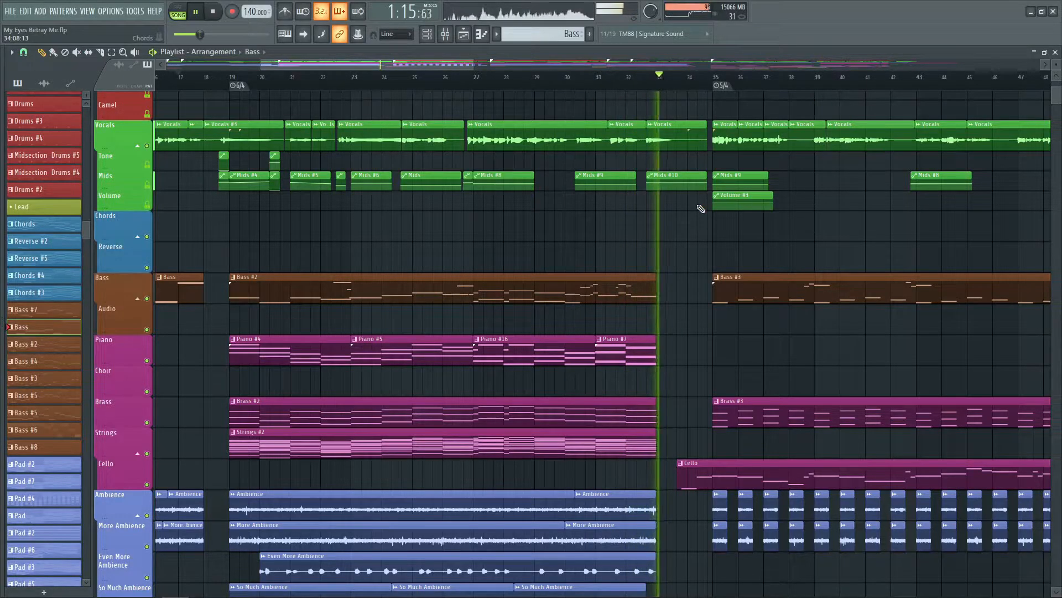
key(space)
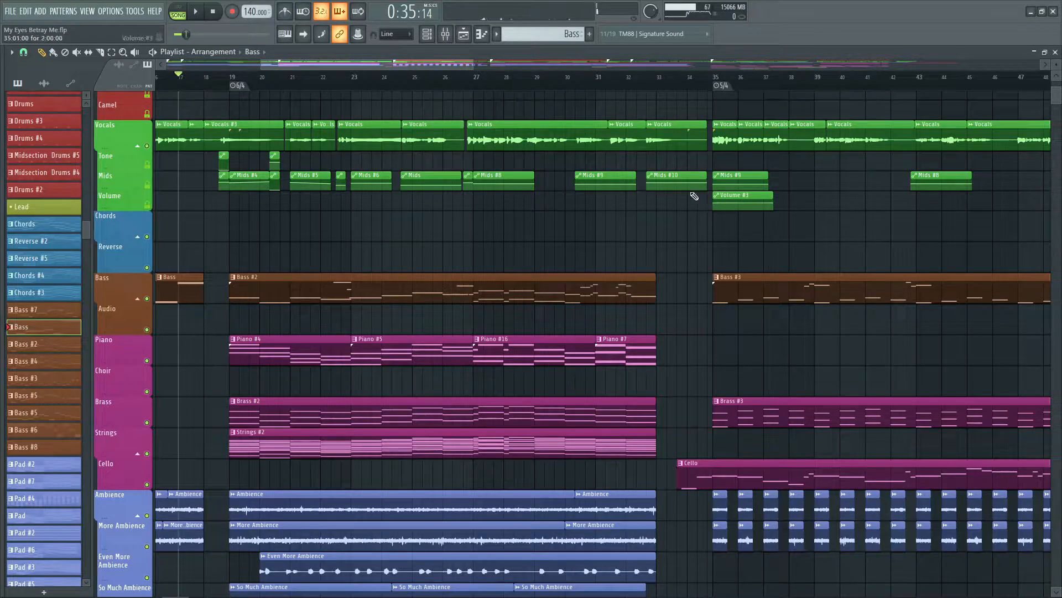
- Solo the Bass track in the playlist and start playing the song from bar 17
scroll(602, 218, up, 4)
scroll(601, 213, down, 7)
scroll(602, 212, up, 3)
scroll(602, 211, down, 1)
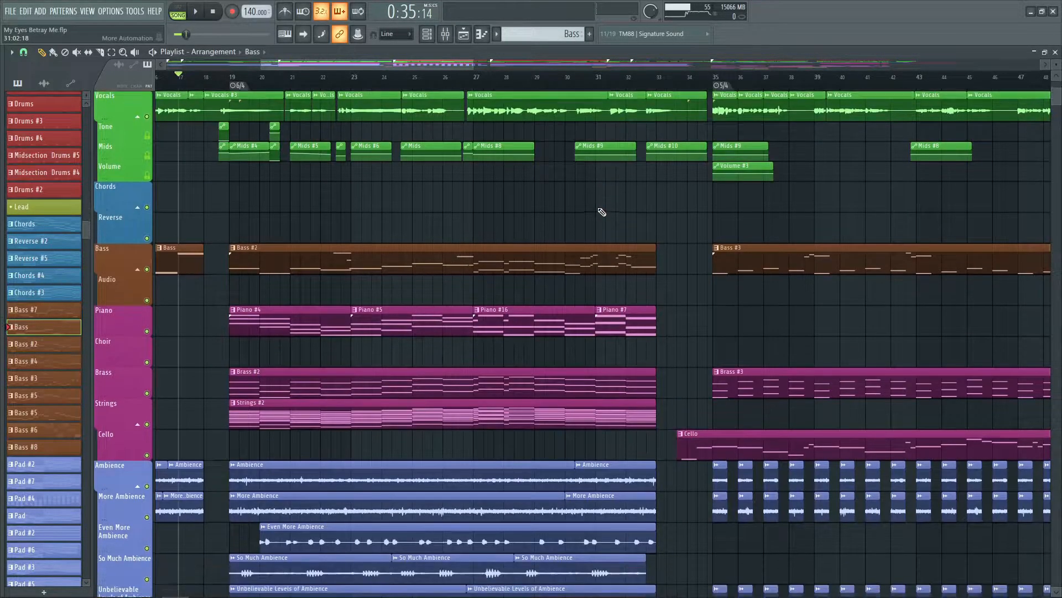
scroll(602, 212, up, 3)
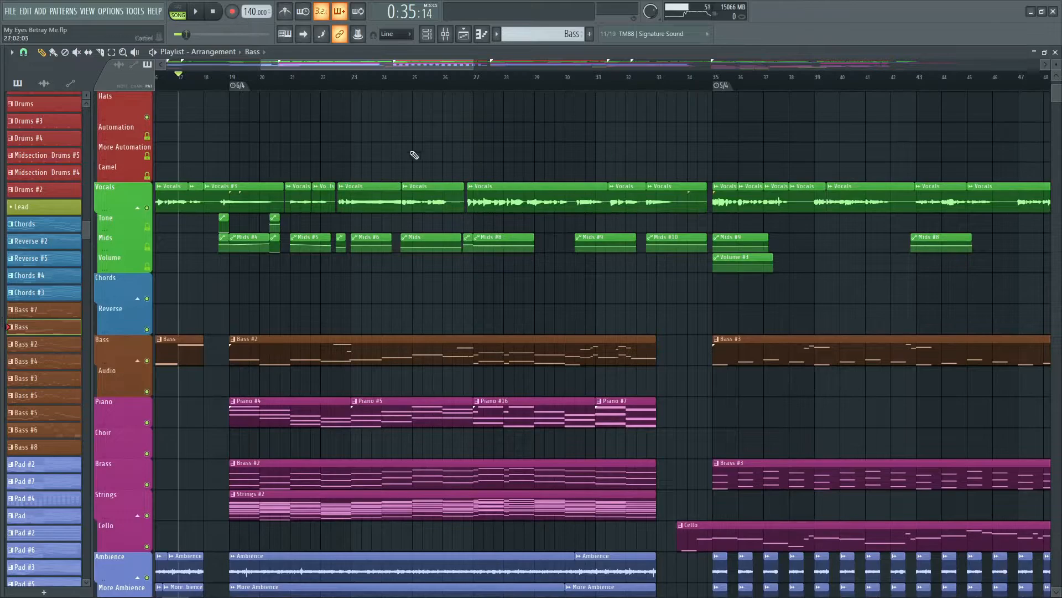
scroll(391, 135, down, 2)
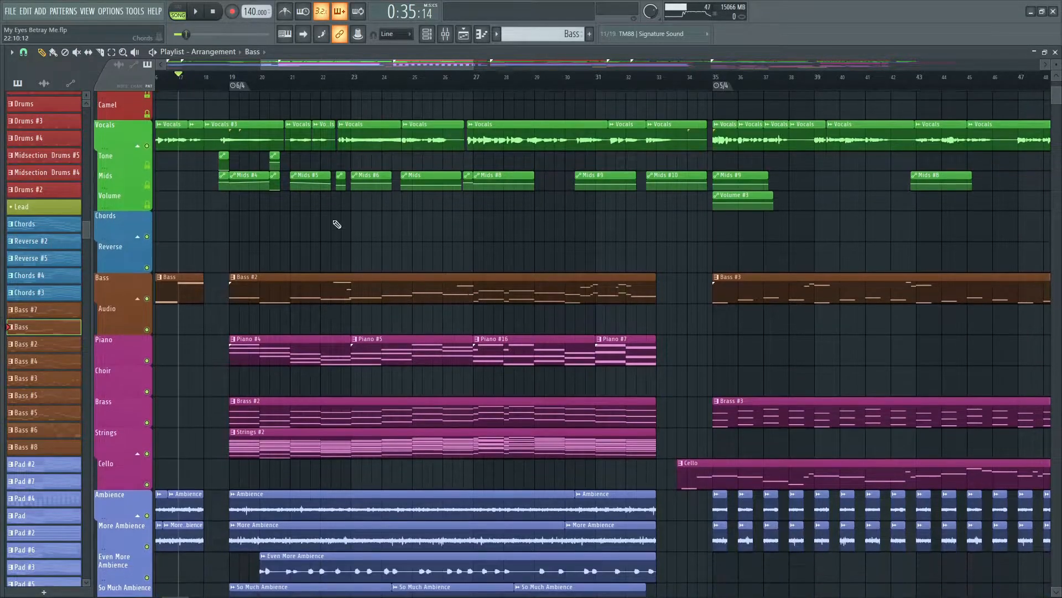
right_click(147, 300)
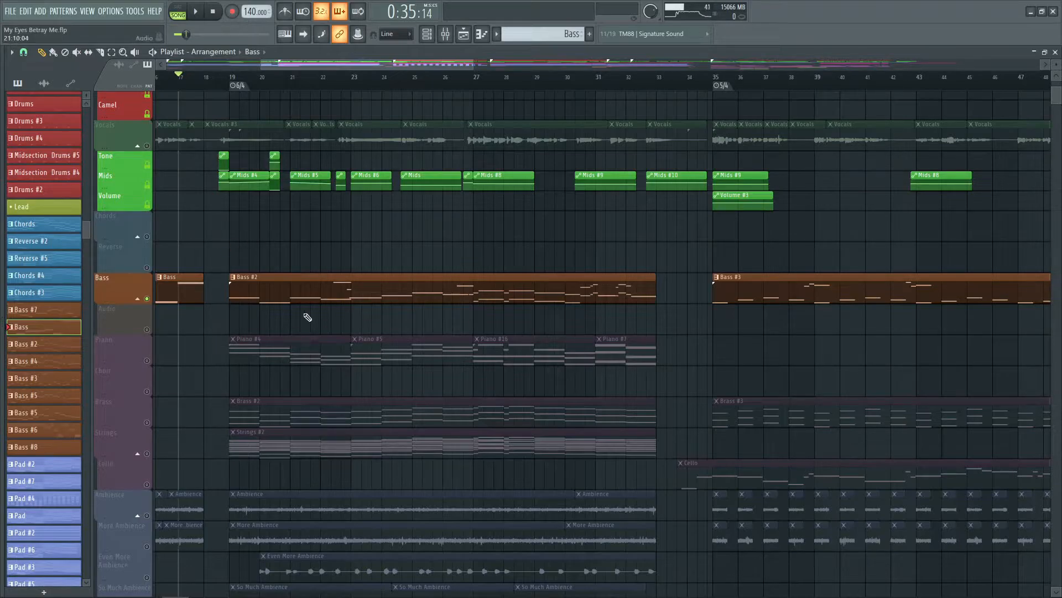
key(space)
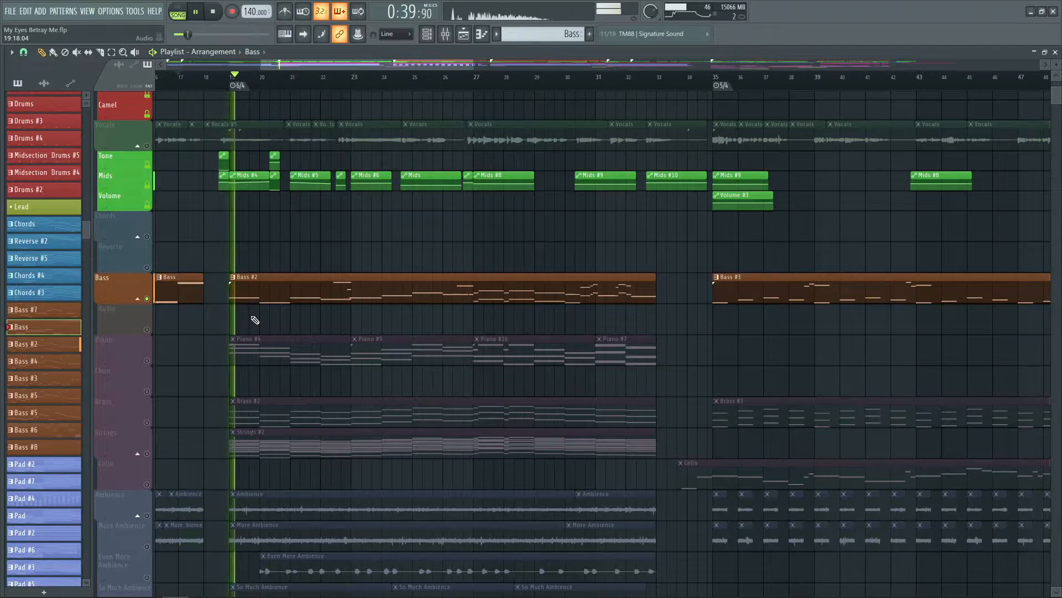
- Select the Bass #2 pattern, close the playlist to reach the channel rack and mixer, and stop playback
click(332, 276)
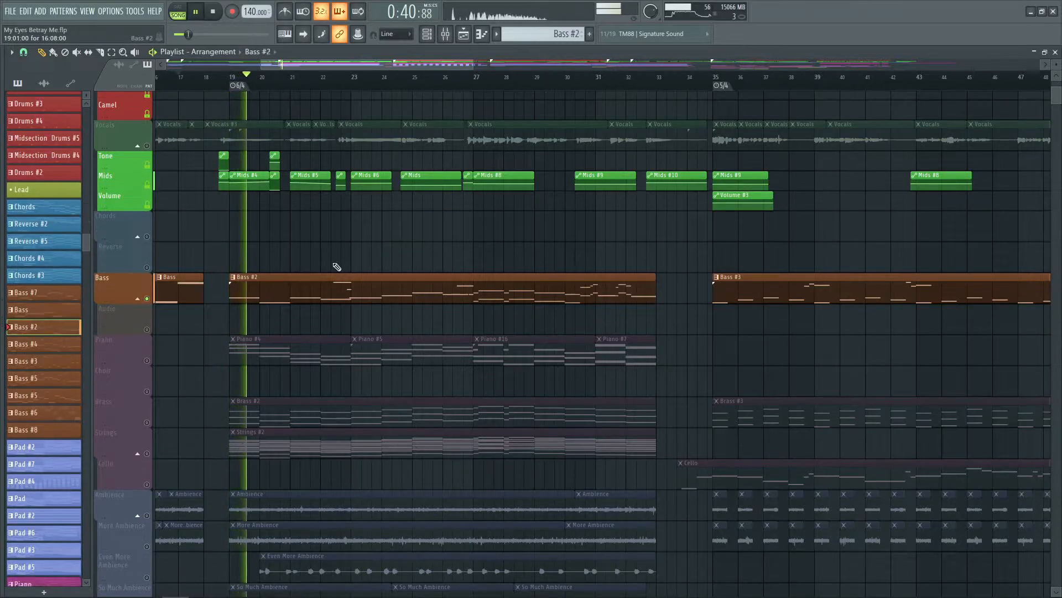
click(1055, 52)
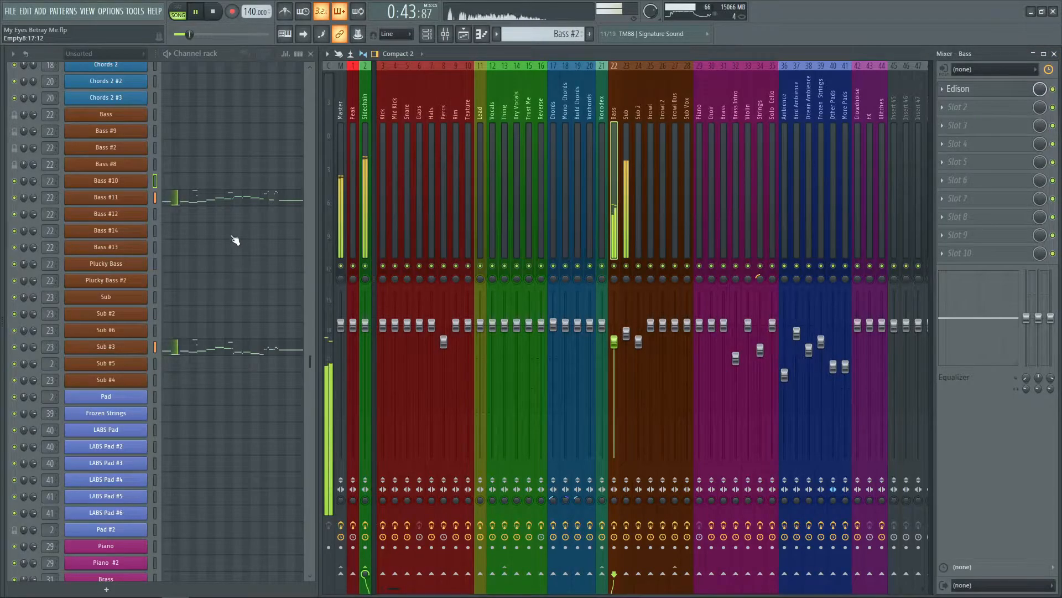
key(space)
- Open the Bass #11 synth, review its Deep Reese generators and effect lanes, and close it
click(132, 202)
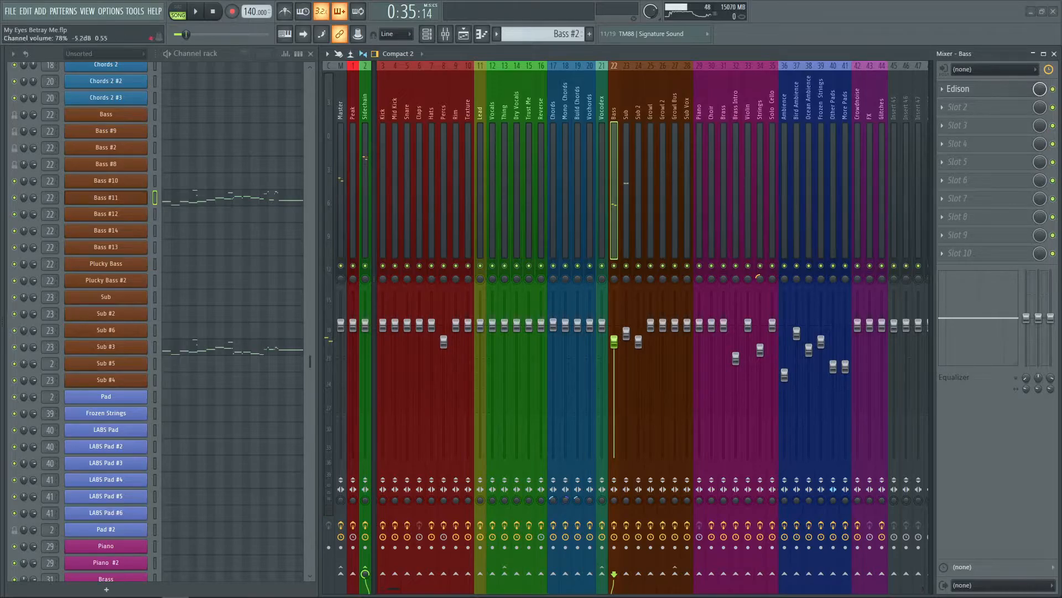
drag(55, 57, 661, 112)
scroll(473, 249, down, 3)
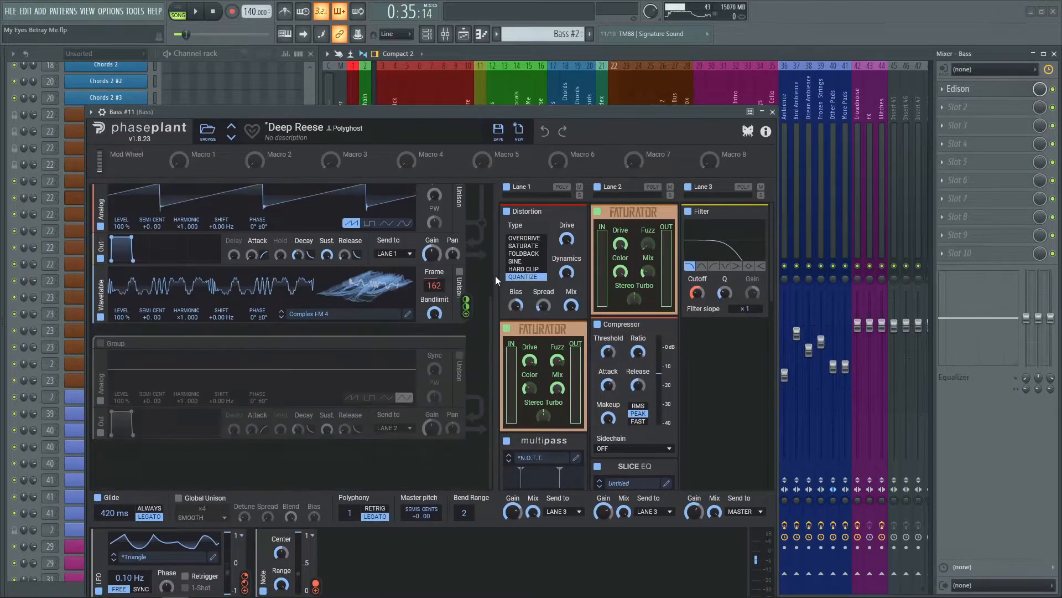
click(773, 112)
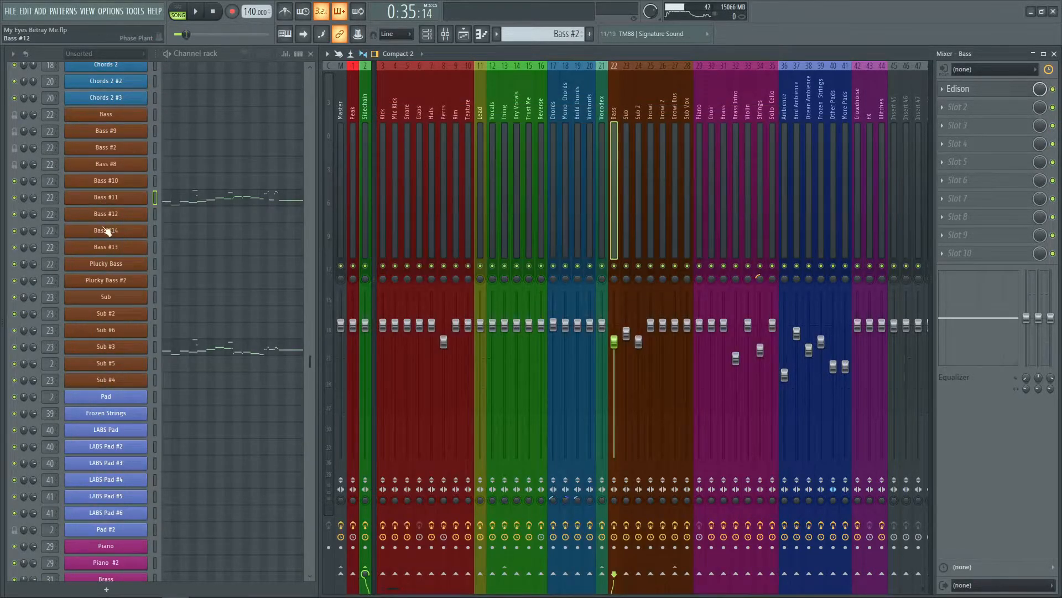
- Open the Sub #3 synth, inspect its single sine generator and envelope, and close it
click(135, 349)
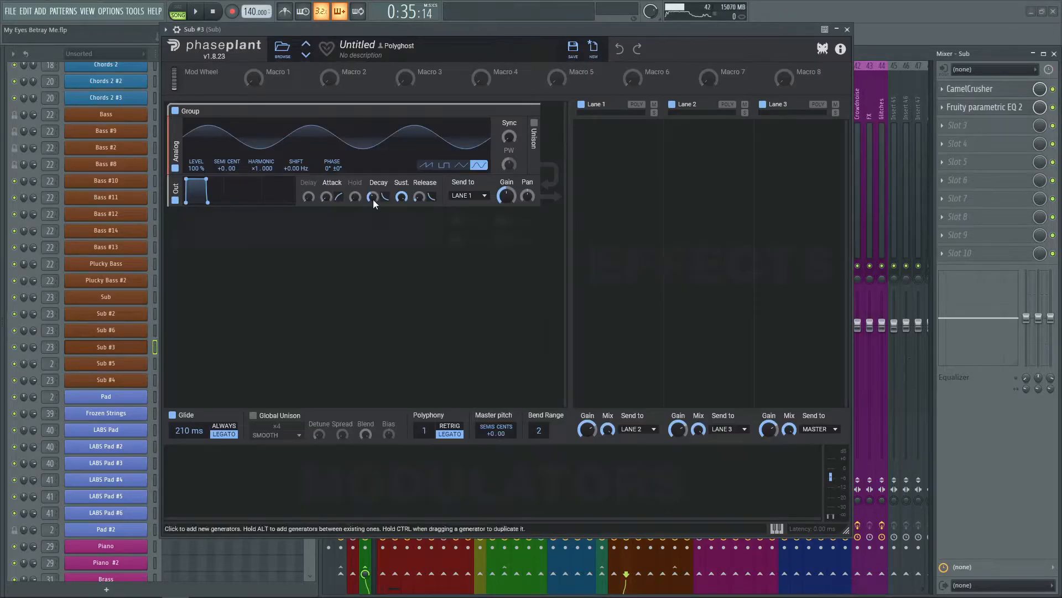
drag(434, 31, 457, 91)
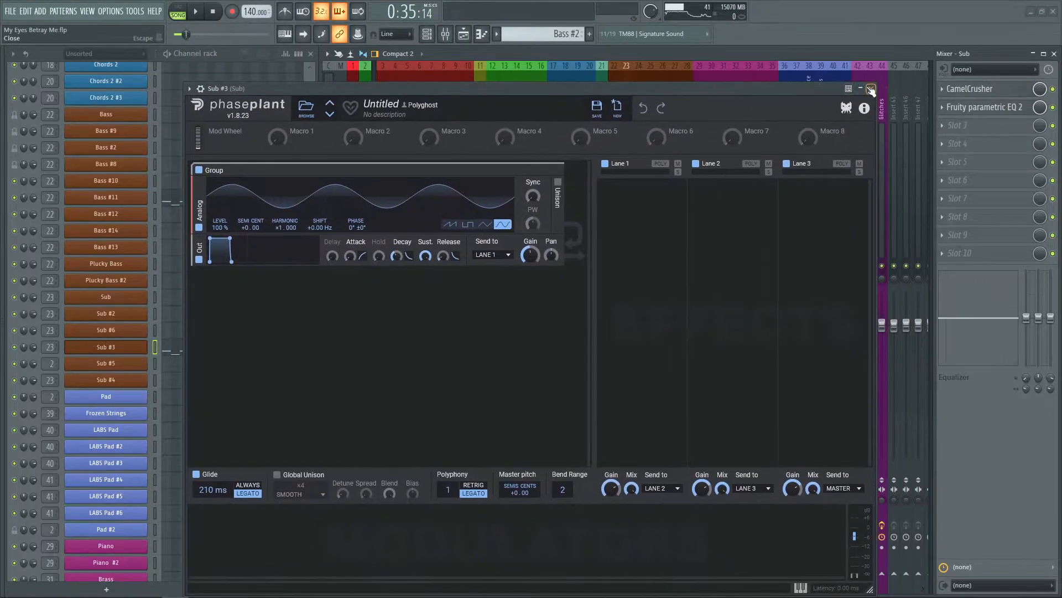
click(870, 89)
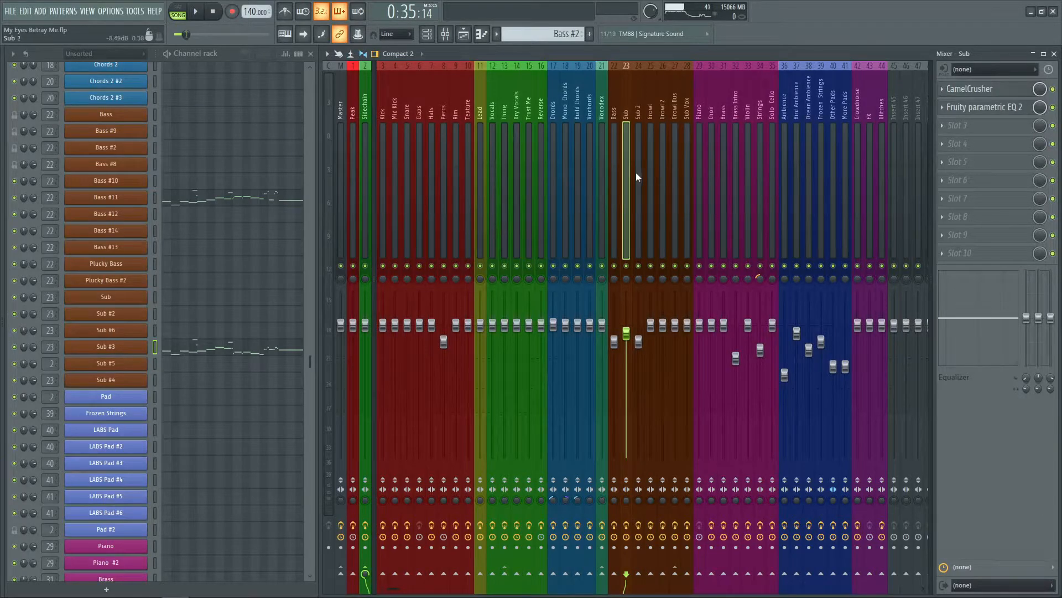
- Inspect the CamelCrusher distortion settings on the Sub mixer track and close the plugin
click(978, 89)
click(979, 91)
click(979, 91)
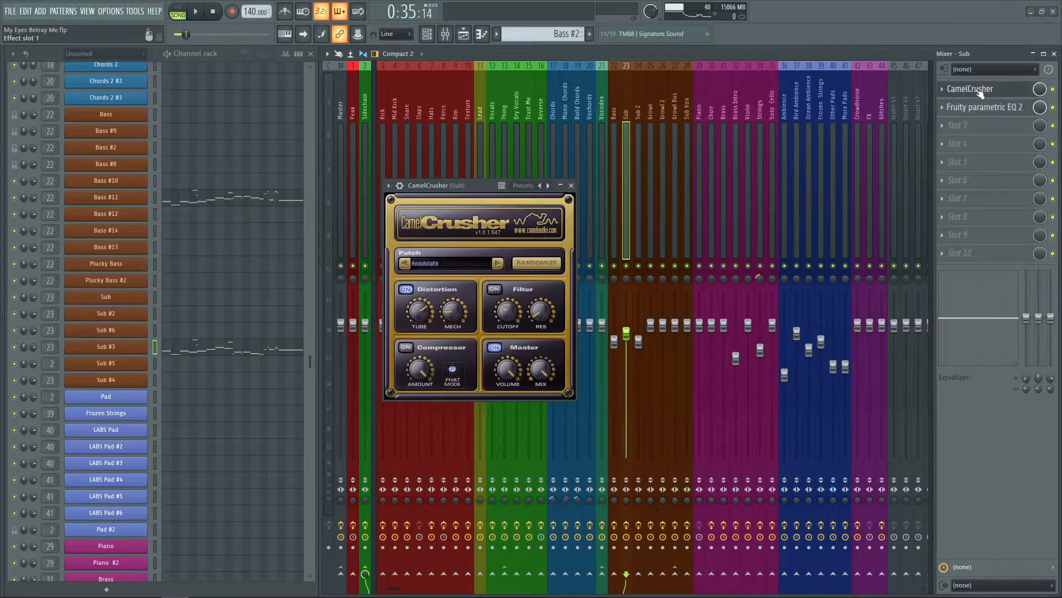
click(979, 91)
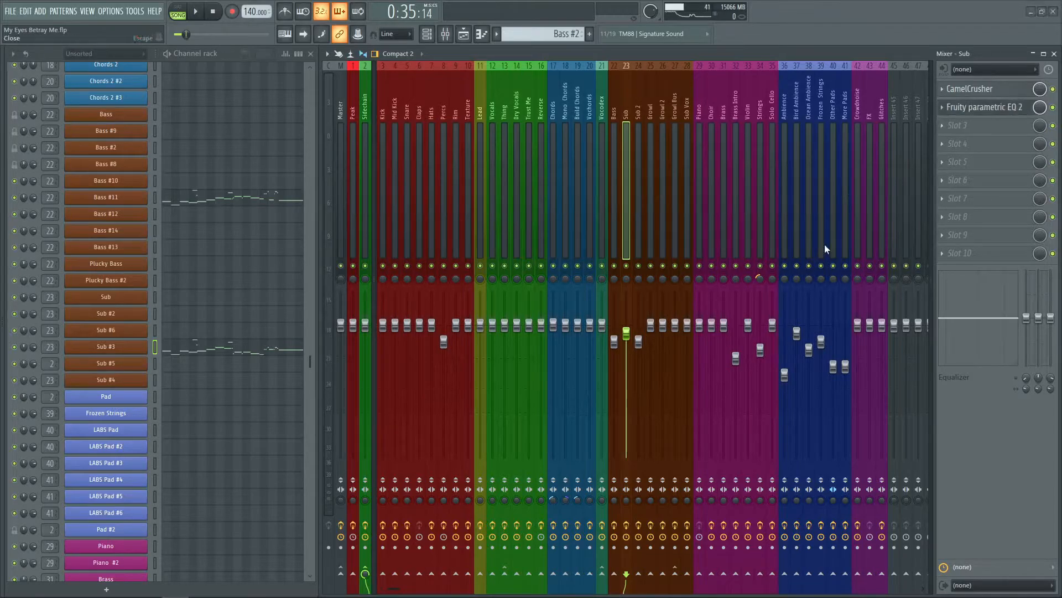
- Mute Bass #11 and audition the Bass #2 section from bar 19 with only Sub #3 sounding, then stop playback
click(14, 197)
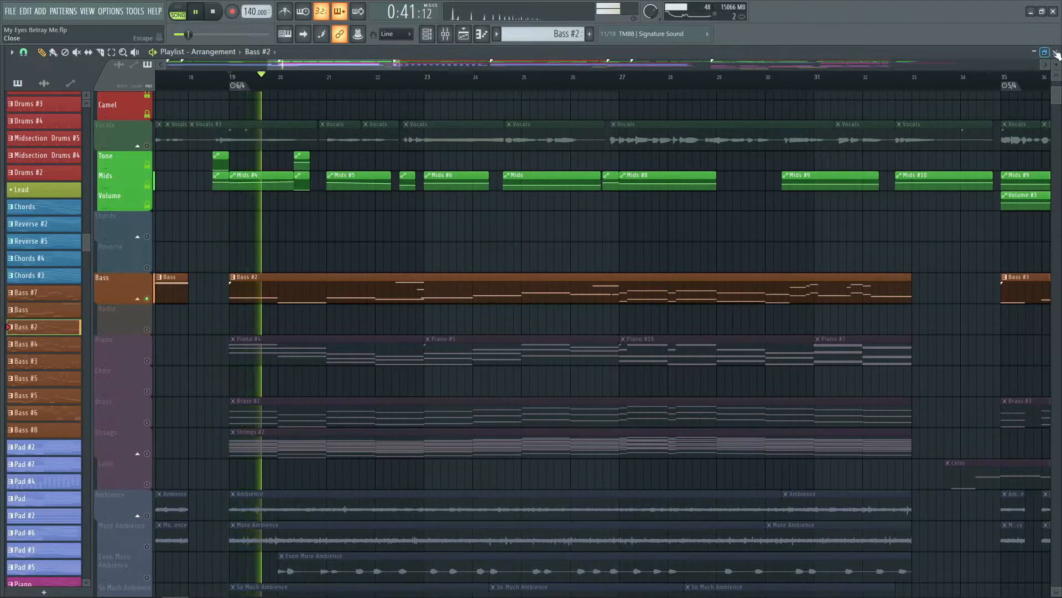
click(1055, 52)
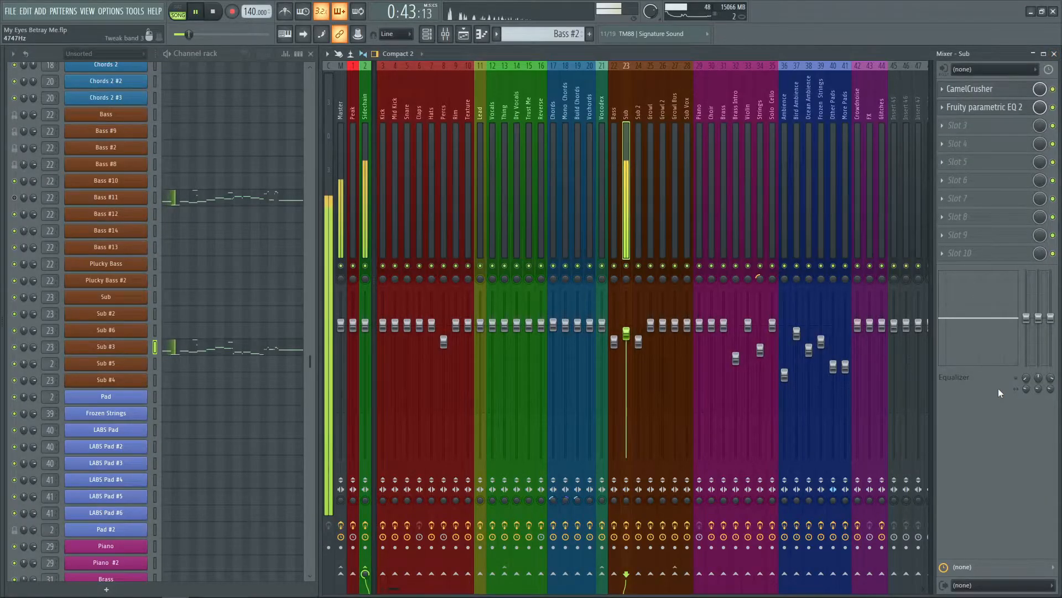
key(space)
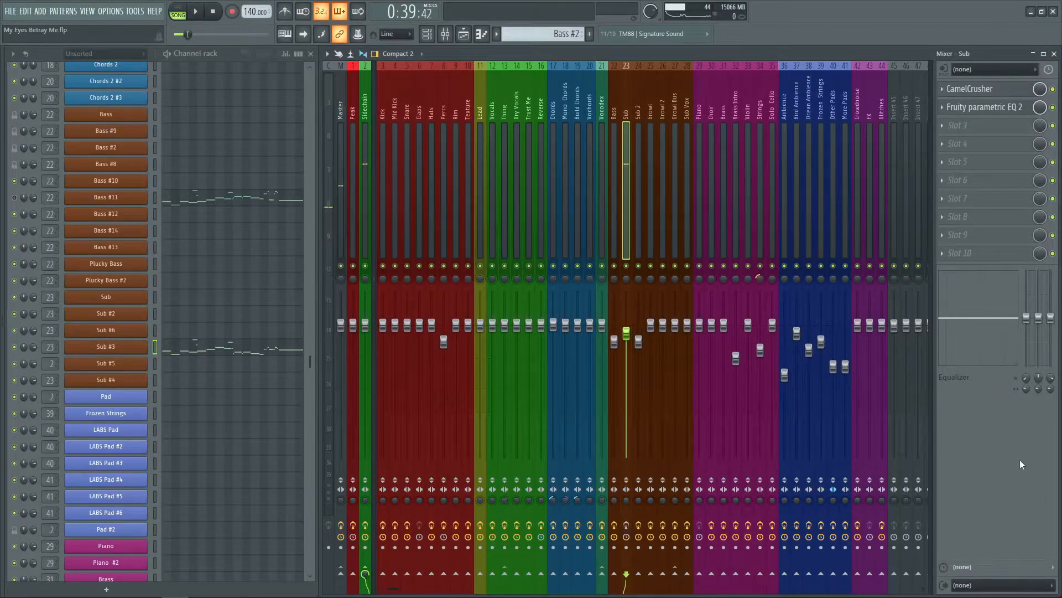
key(space)
key(space)
key(space)
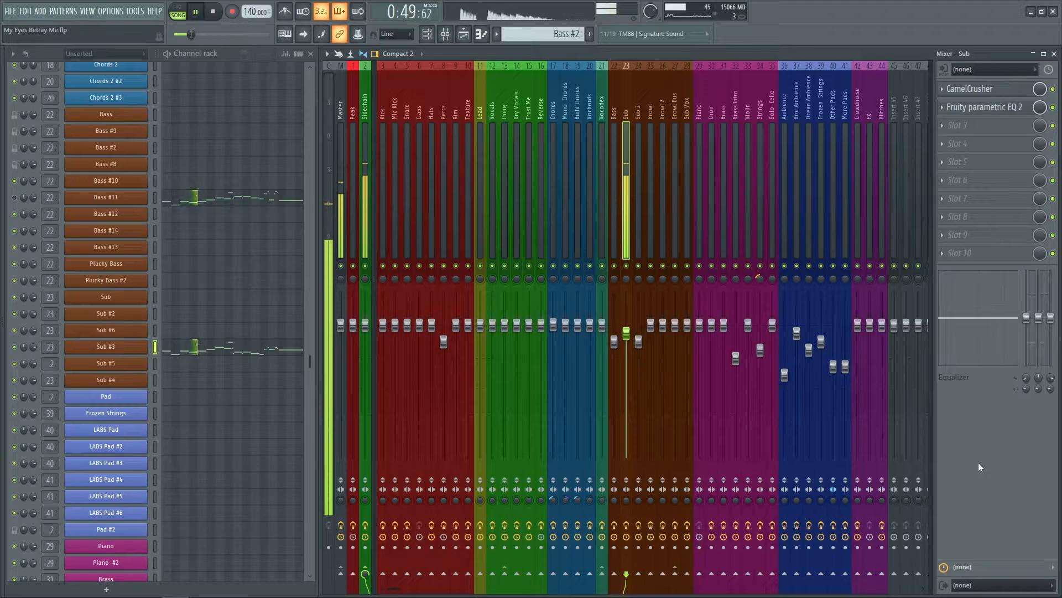
key(space)
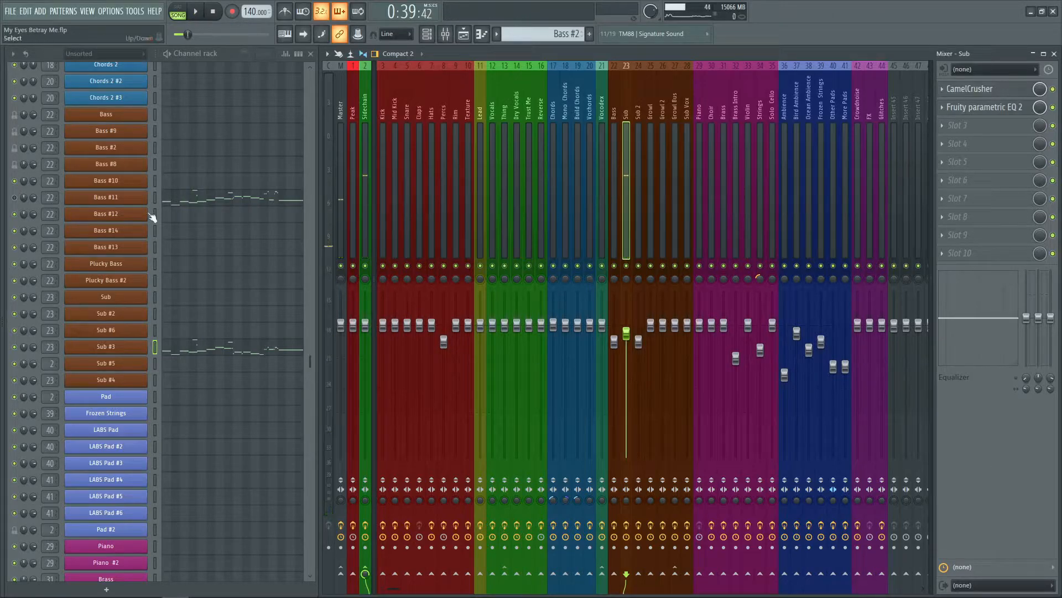
- Unmute Bass #11, play the section from bar 19 with both bass layers together, and stop playback
click(969, 444)
key(space)
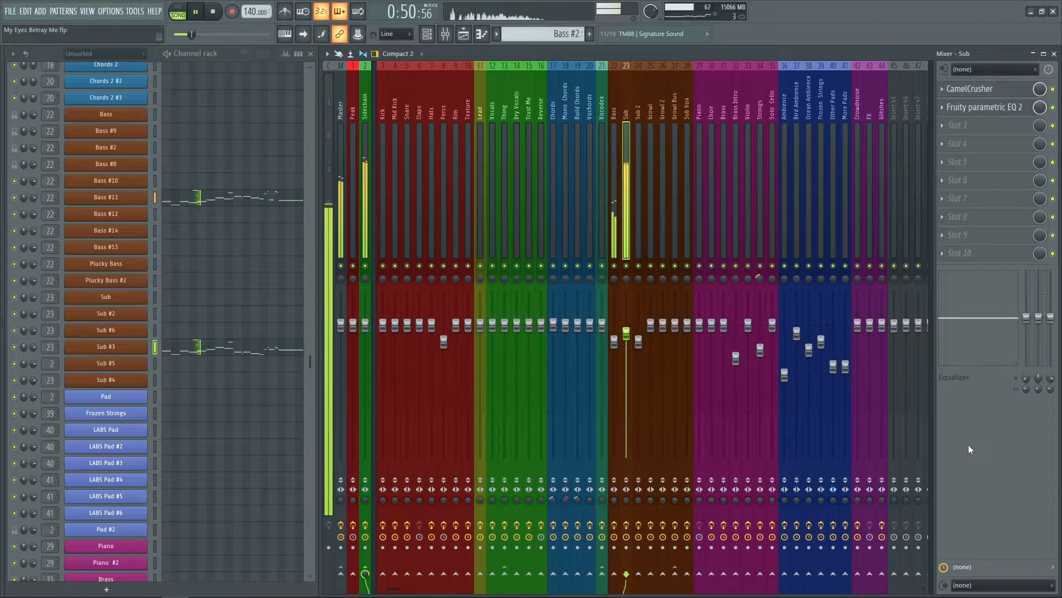
key(space)
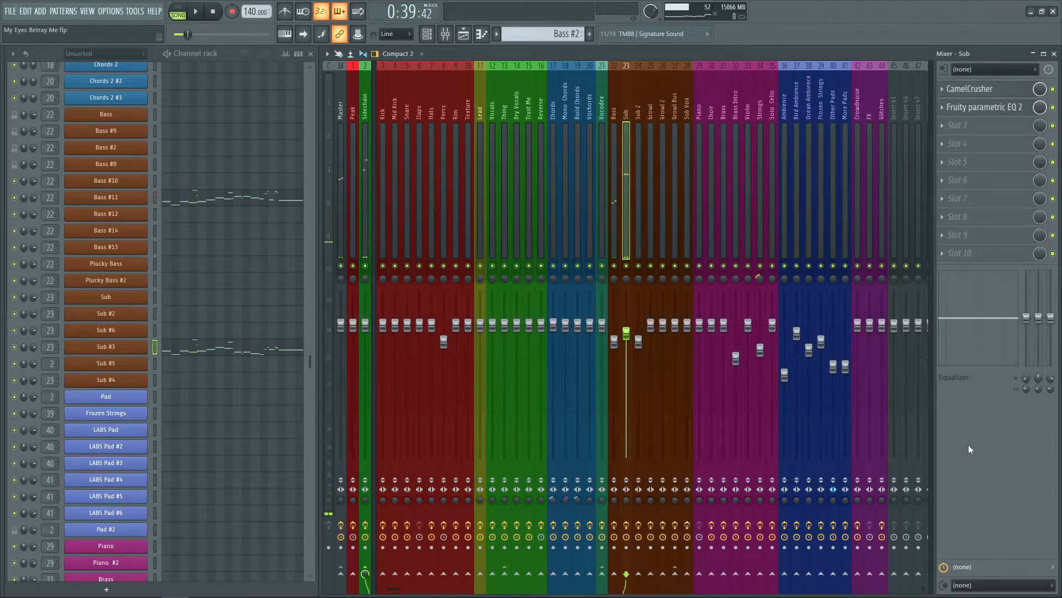
- Solo the Piano track in the playlist, select its Piano #4 pattern, and return to the Piano channel in the channel rack
click(467, 35)
scroll(373, 206, down, 3)
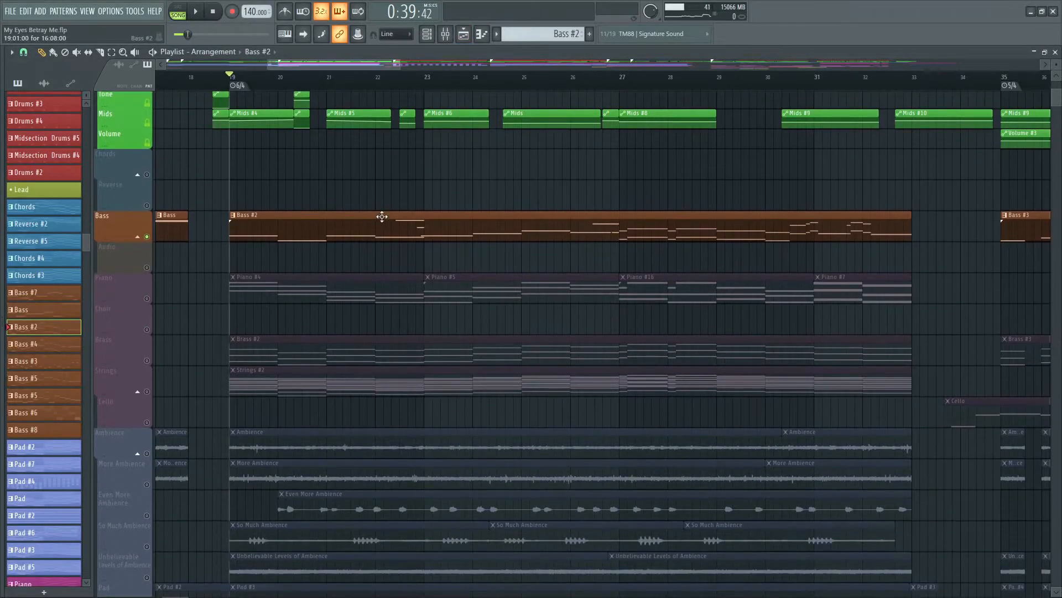
click(155, 301)
scroll(160, 296, down, 1)
scroll(170, 287, down, 1)
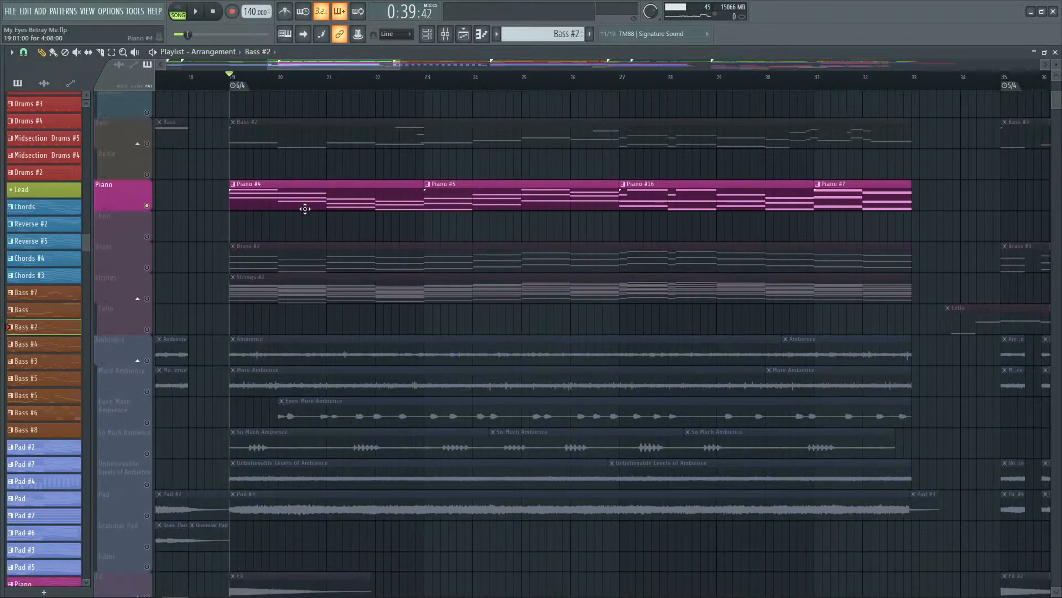
click(303, 201)
click(1055, 52)
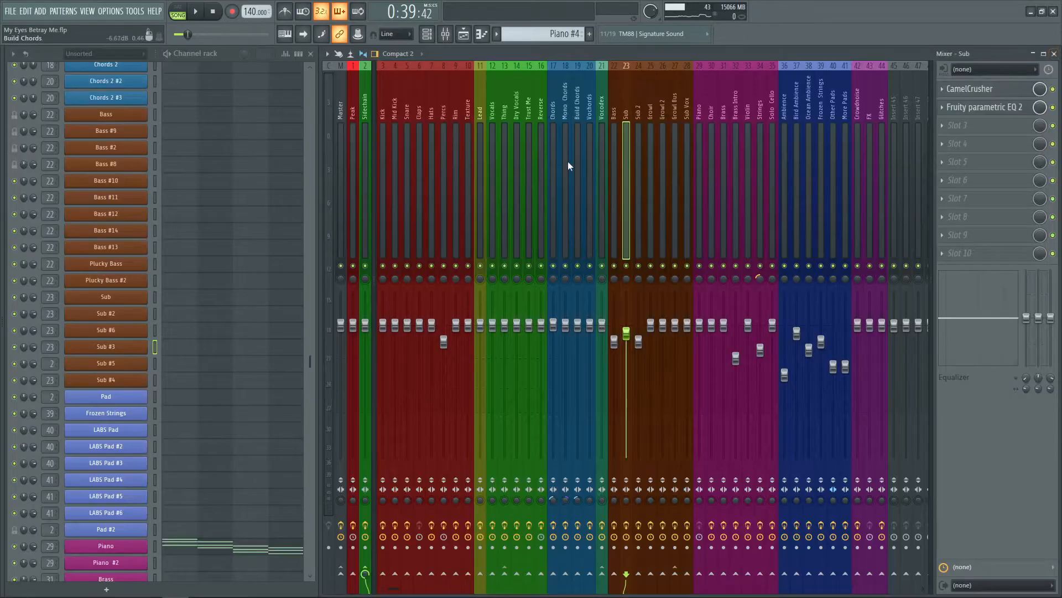
scroll(157, 464, down, 2)
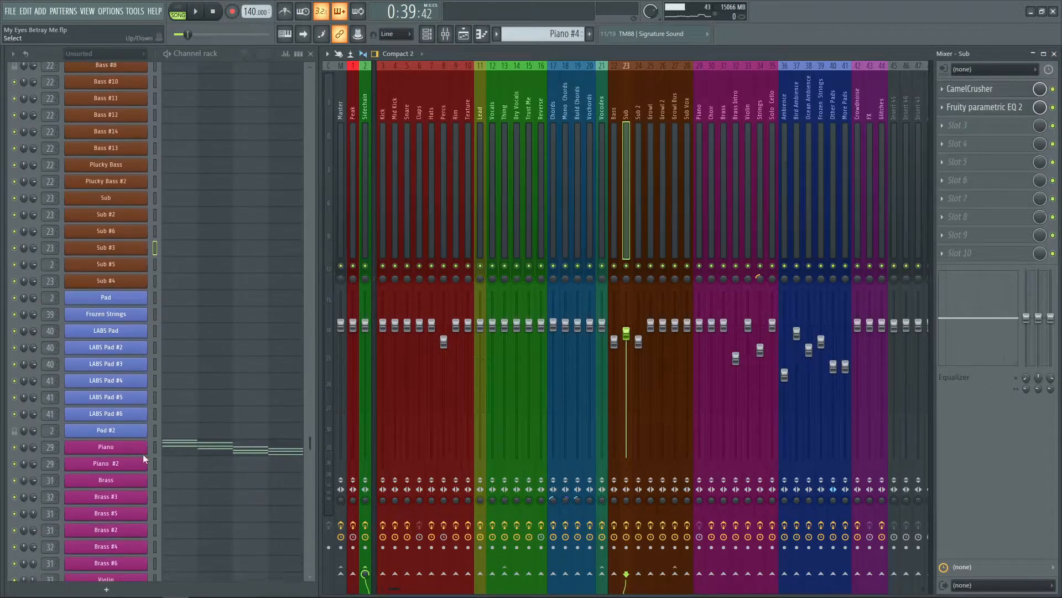
- Open the Piano channel's Keyzone Classic instrument, play the Piano #4 section from bar 19, and close the plugin
key(space)
click(155, 447)
key(space)
click(105, 447)
drag(244, 135, 603, 167)
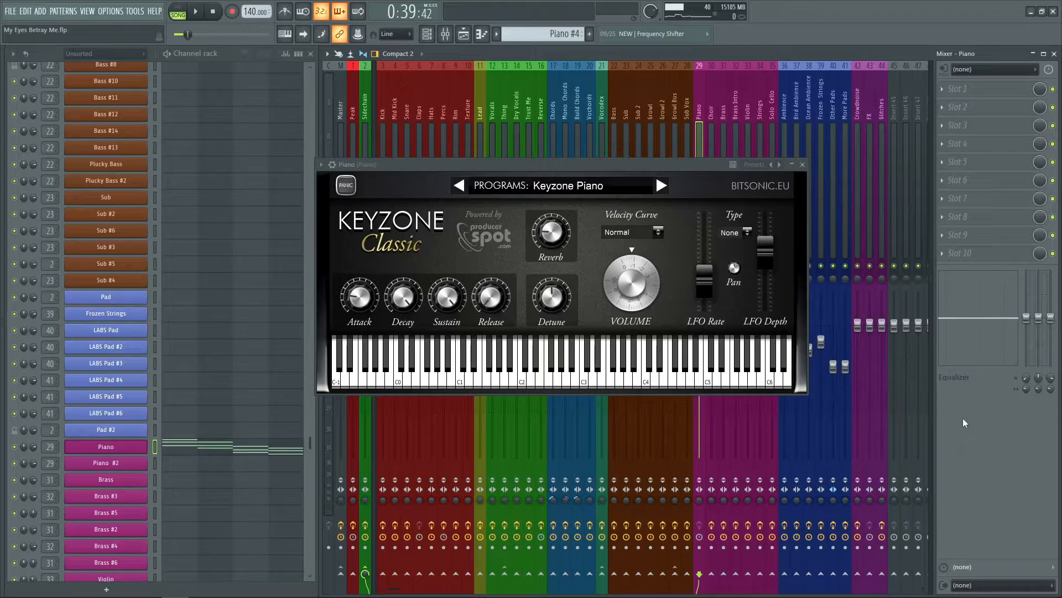
key(space)
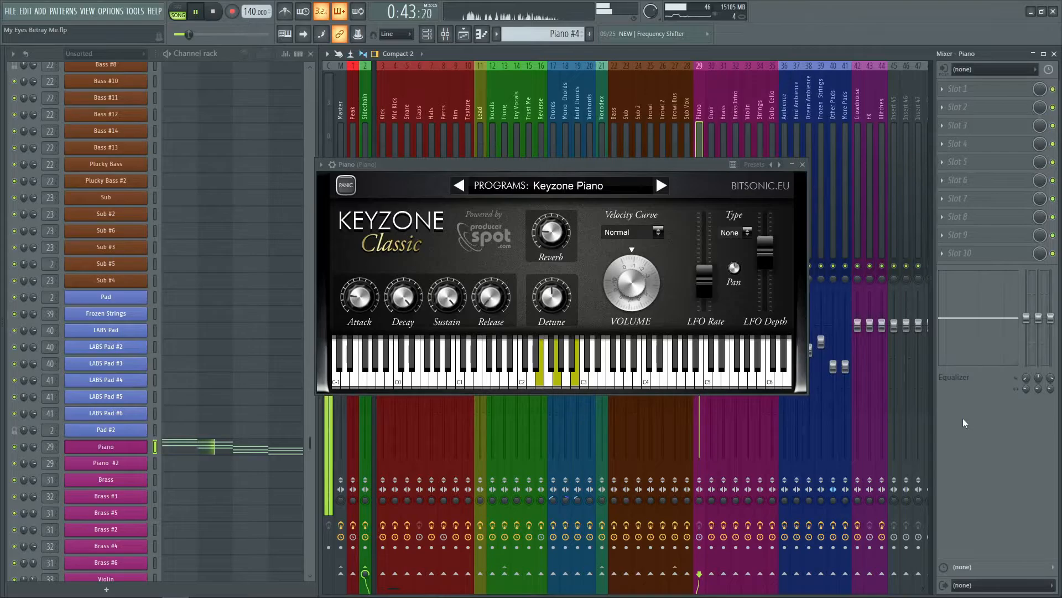
click(802, 164)
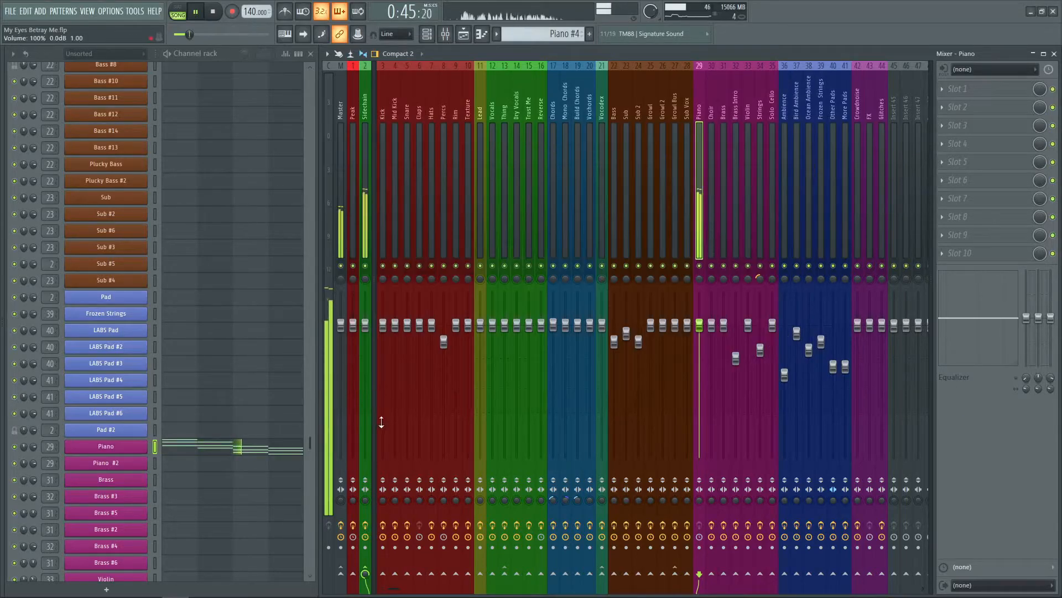
- Open the Piano #4 chords in the piano roll, examine the four voicings, and replay them from bar 19
key(F7)
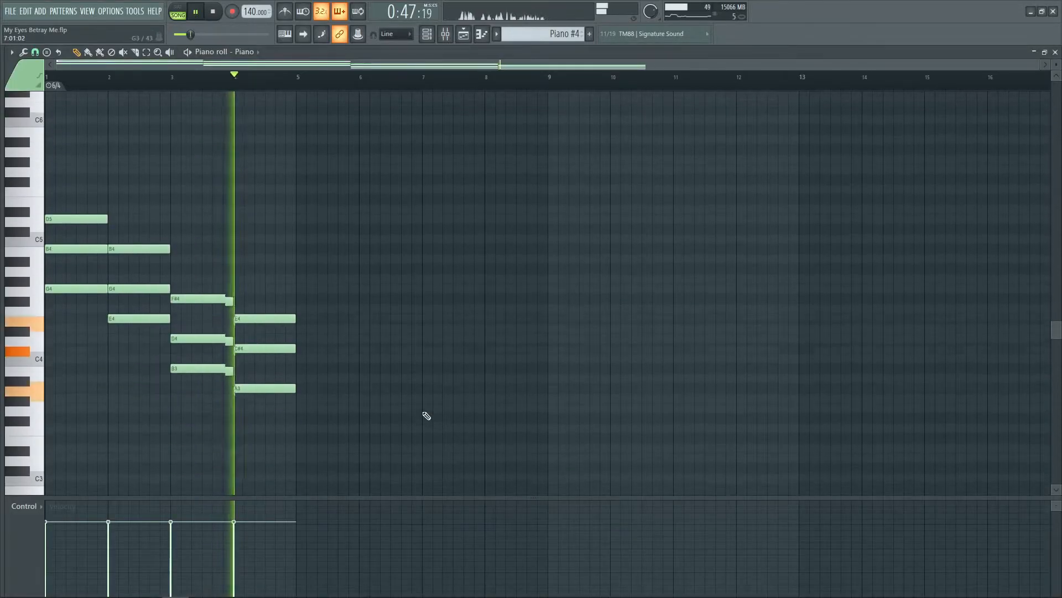
scroll(68, 85, up, 3)
scroll(68, 85, up, 1)
key(space)
scroll(661, 188, up, 1)
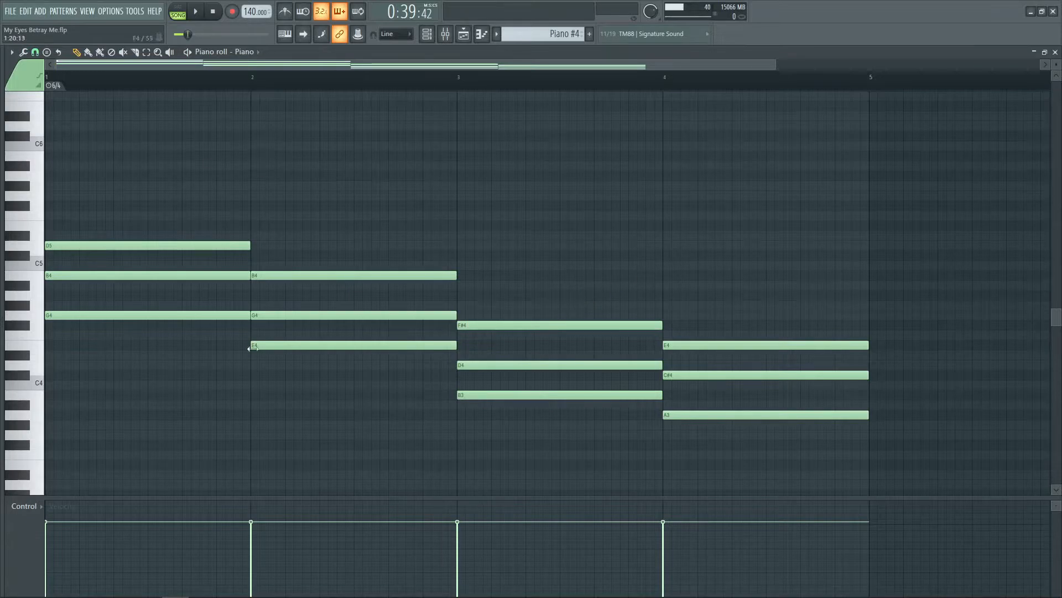
key(space)
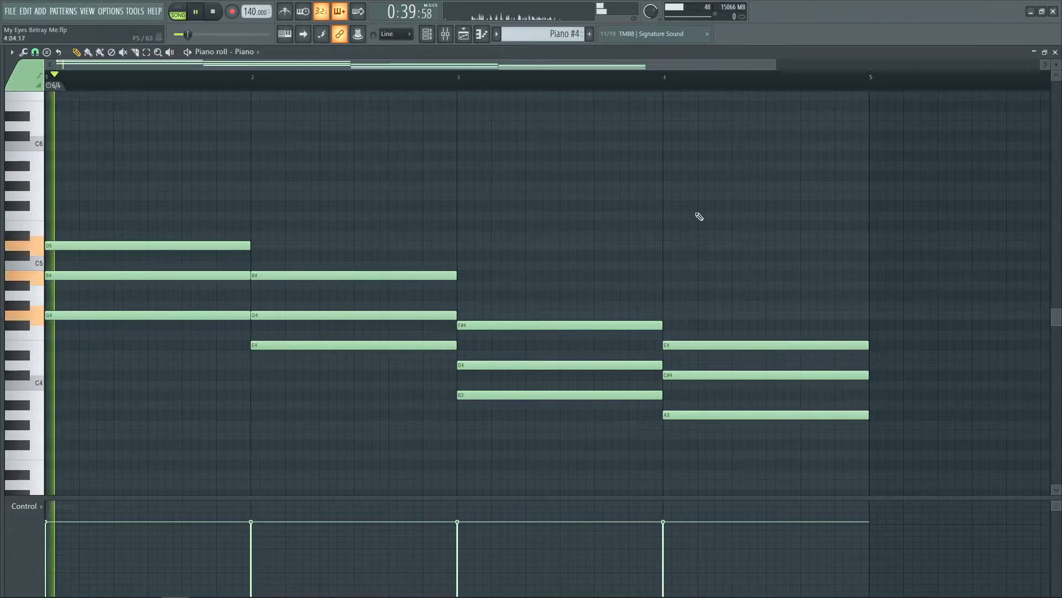
- Select the Piano #5 pattern in the playlist, examine its Piano chords in the piano roll during playback, and stop
click(1056, 53)
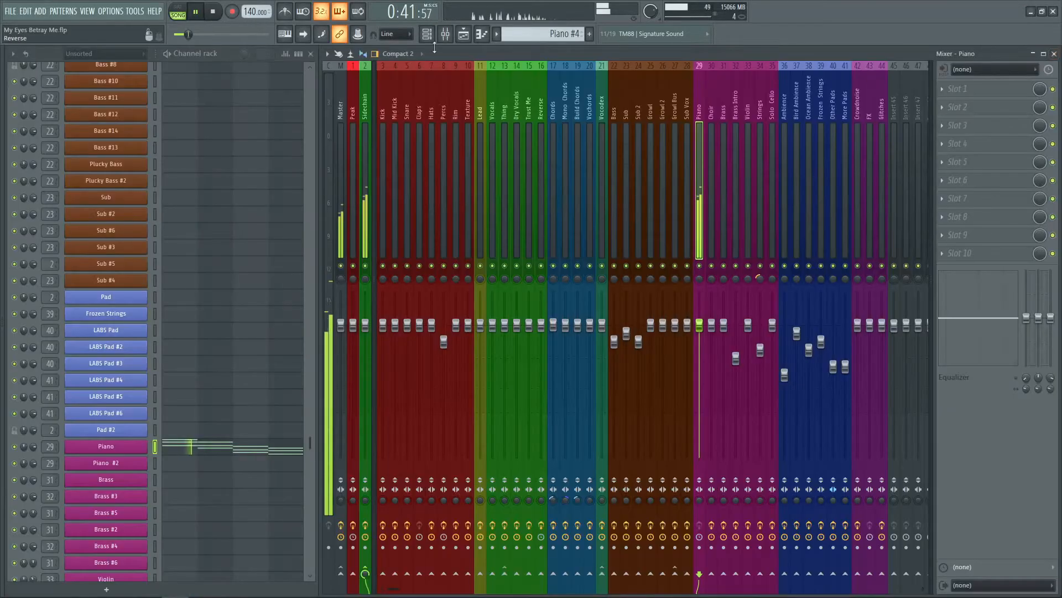
click(464, 38)
scroll(414, 252, down, 4)
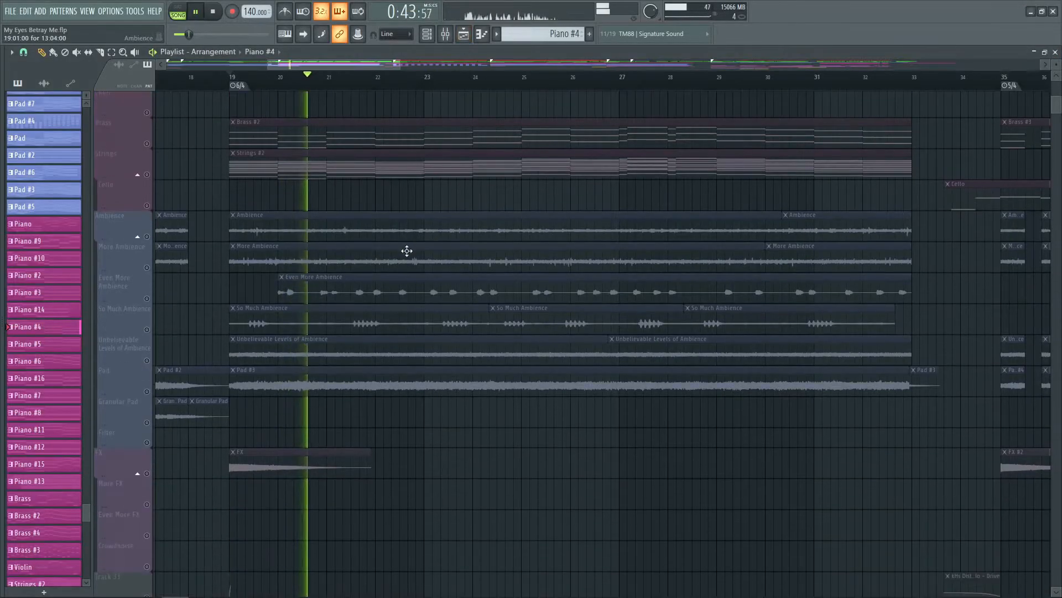
scroll(409, 248, up, 5)
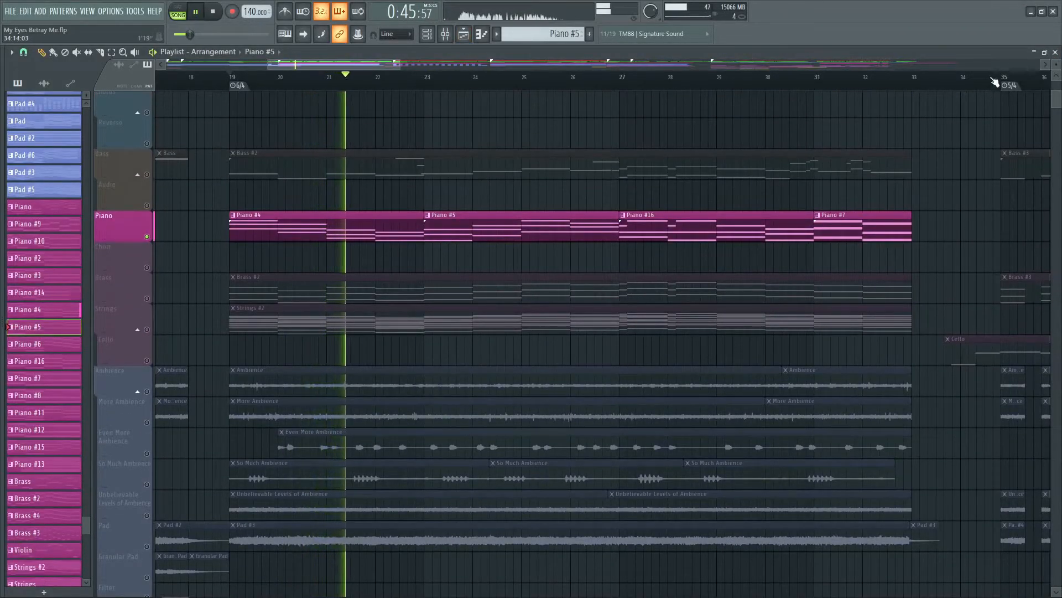
click(1055, 52)
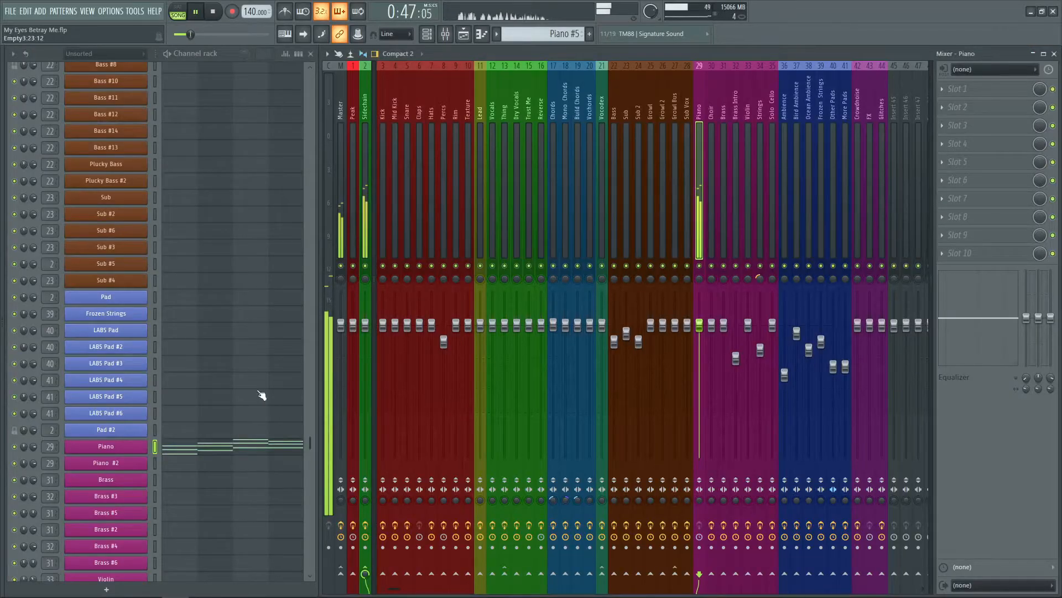
click(216, 438)
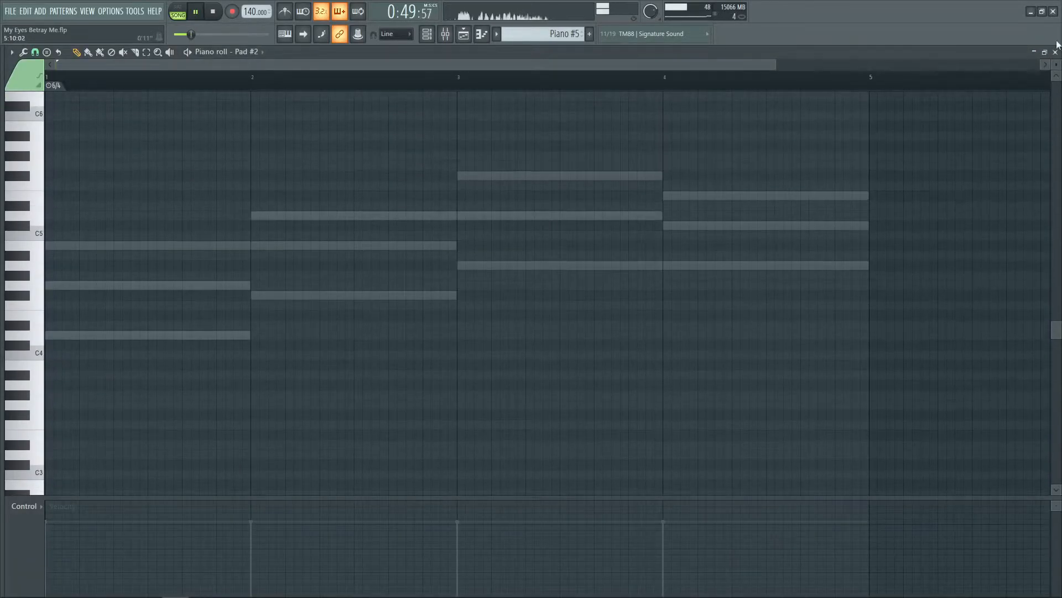
click(1055, 52)
click(257, 436)
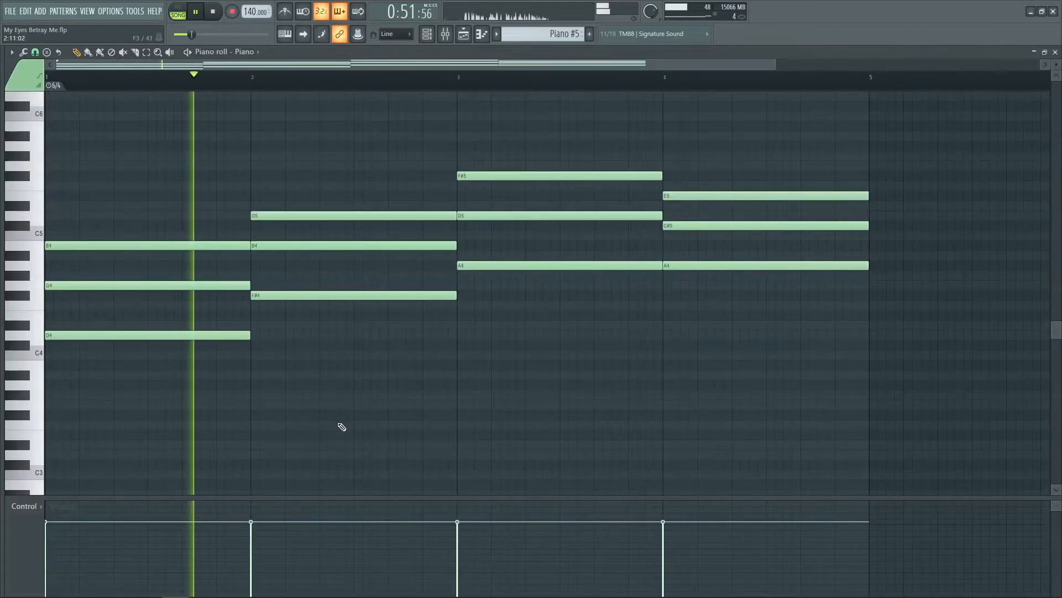
scroll(342, 426, up, 1)
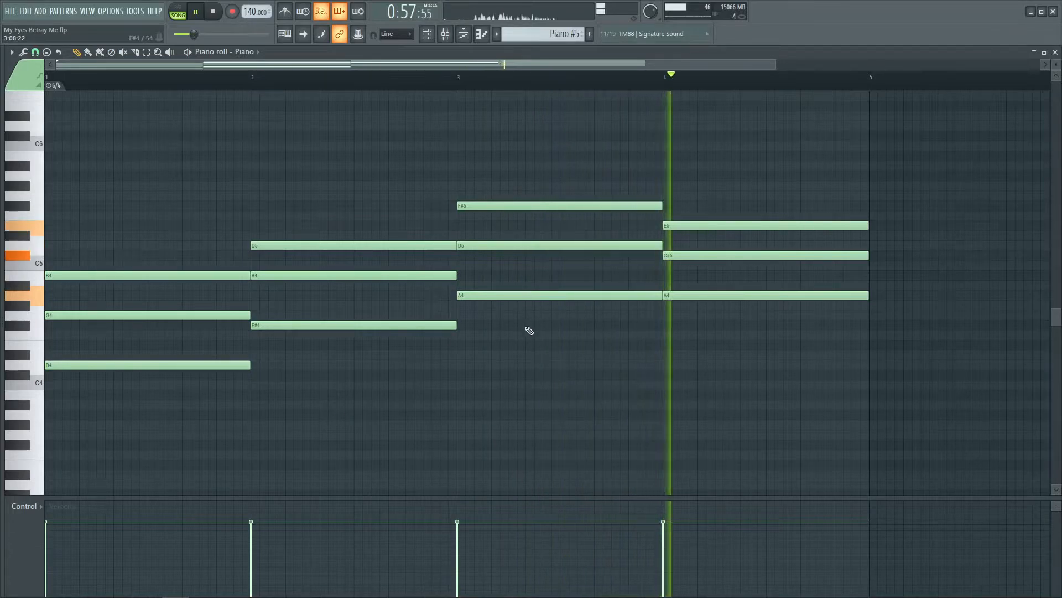
key(space)
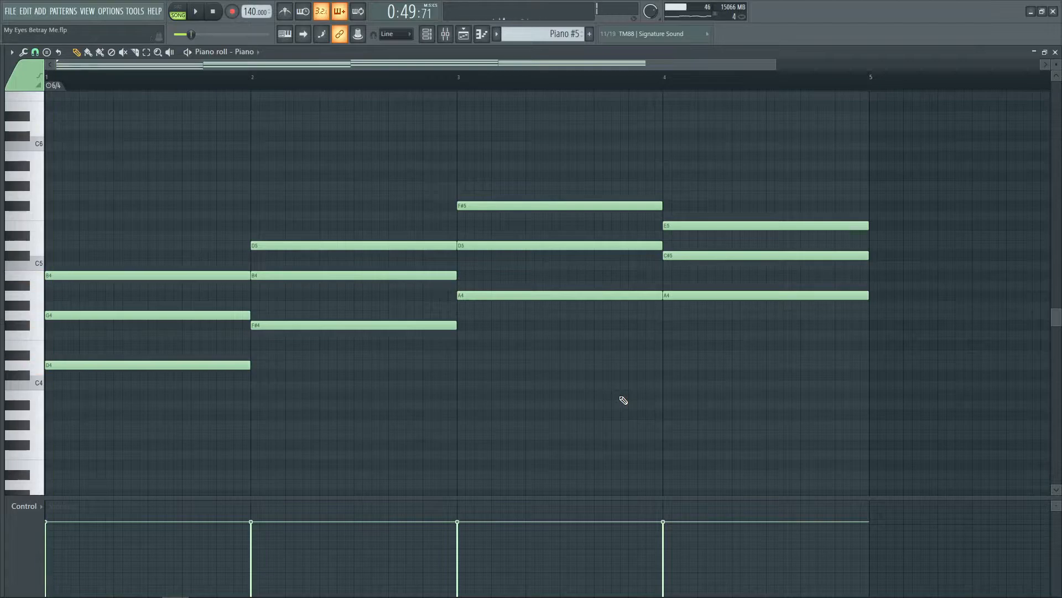
- Select the Piano #16 pattern in the playlist and open its Piano notes in the piano roll
click(1055, 52)
click(464, 33)
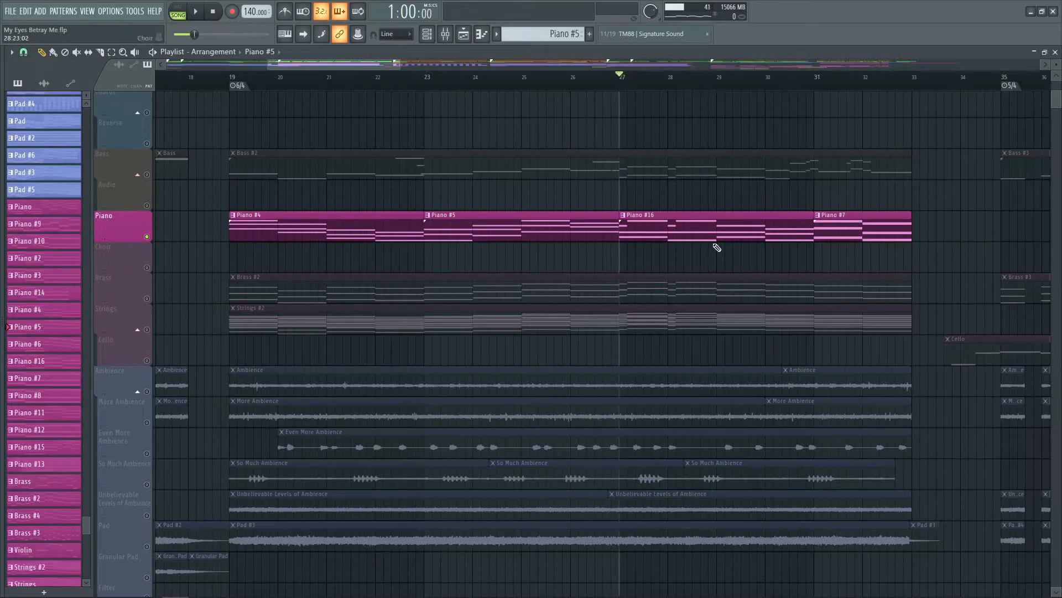
click(742, 232)
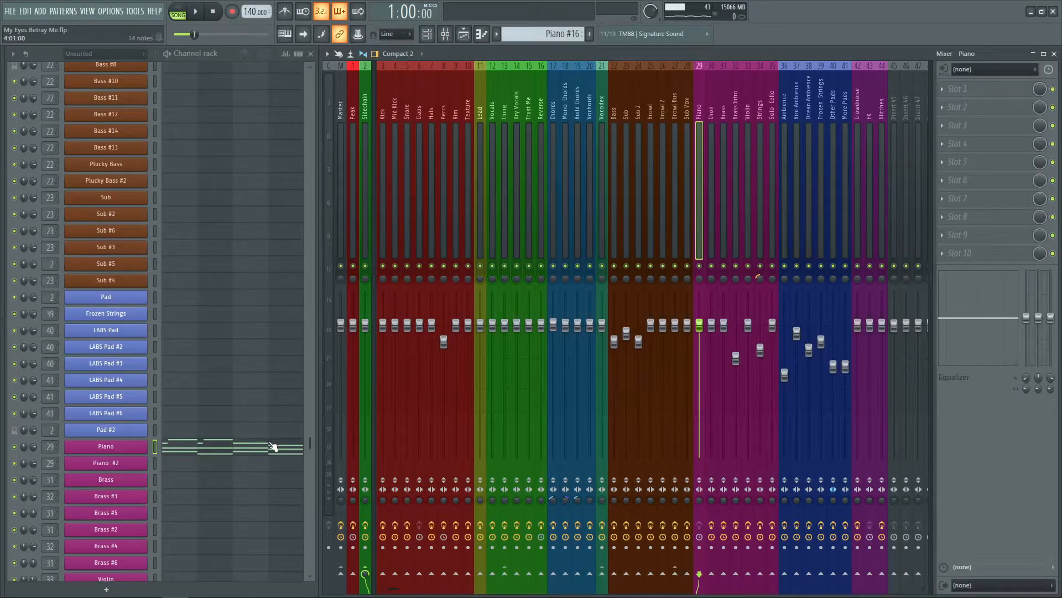
click(272, 446)
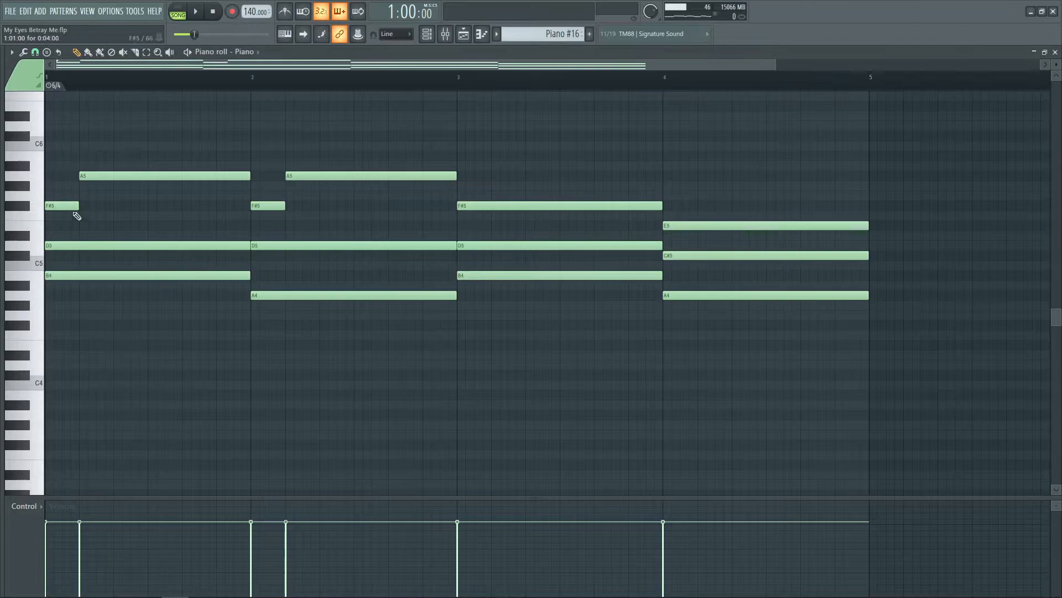
- Solo the Vocals track in the playlist, audition it from bar 27, and stop playback
click(465, 34)
scroll(470, 145, up, 10)
scroll(446, 190, down, 2)
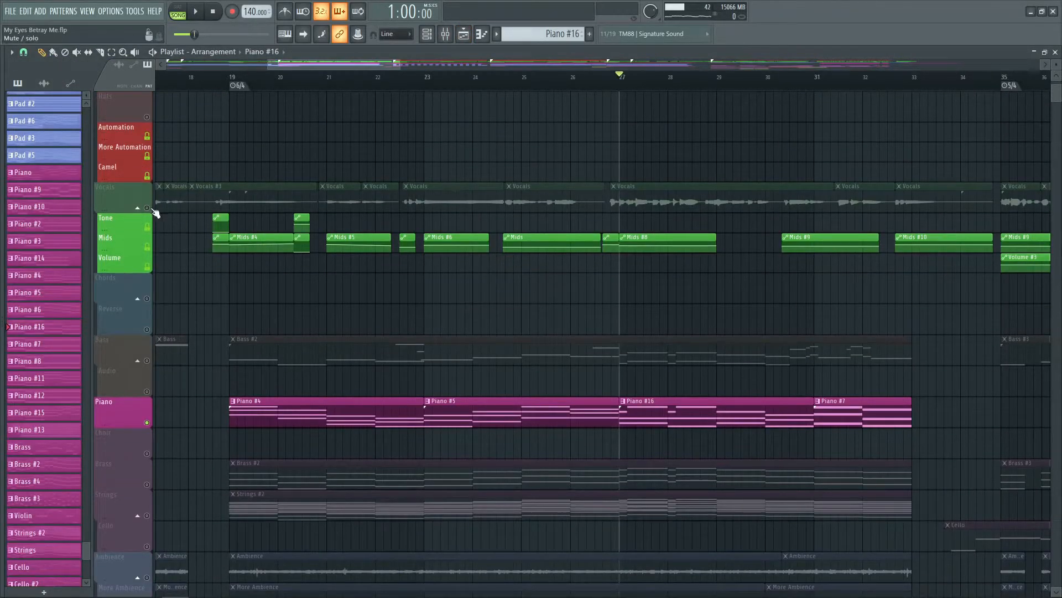
right_click(149, 208)
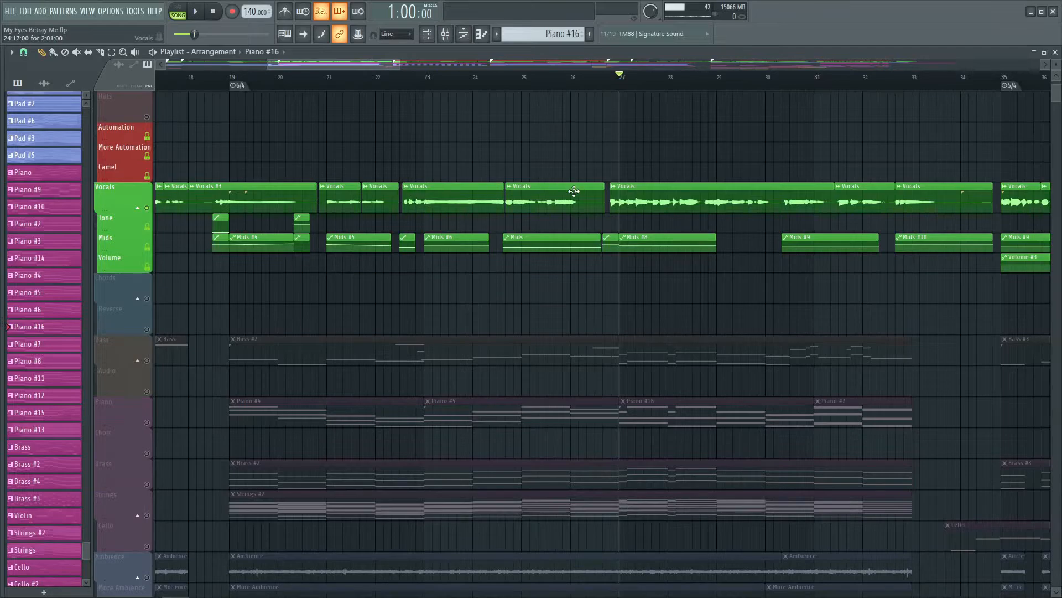
key(space)
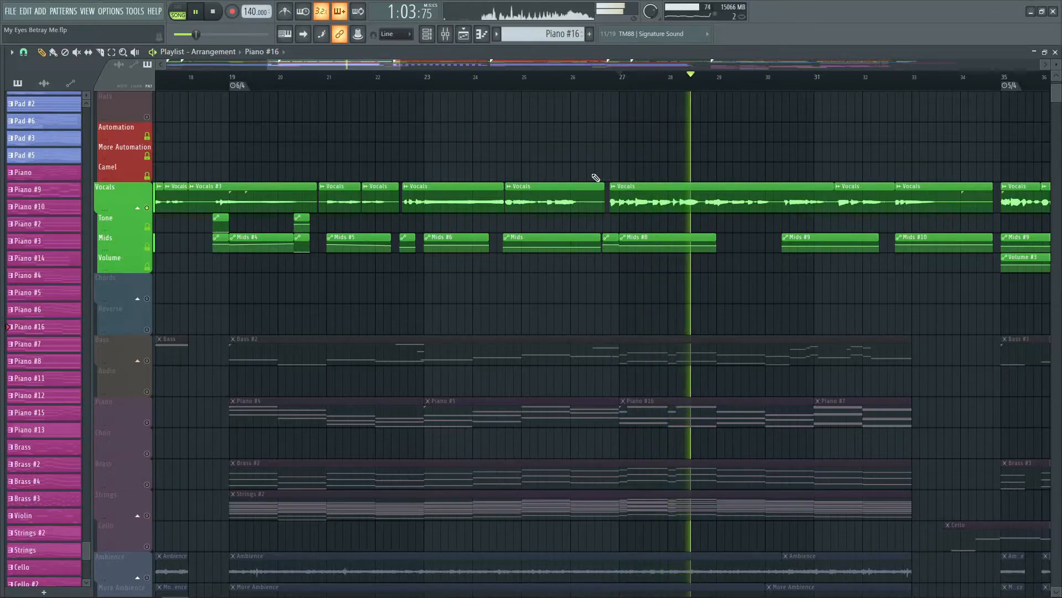
key(space)
- Solo the Piano track, audition the Piano #16 chords from bar 27, and stop playback
right_click(150, 426)
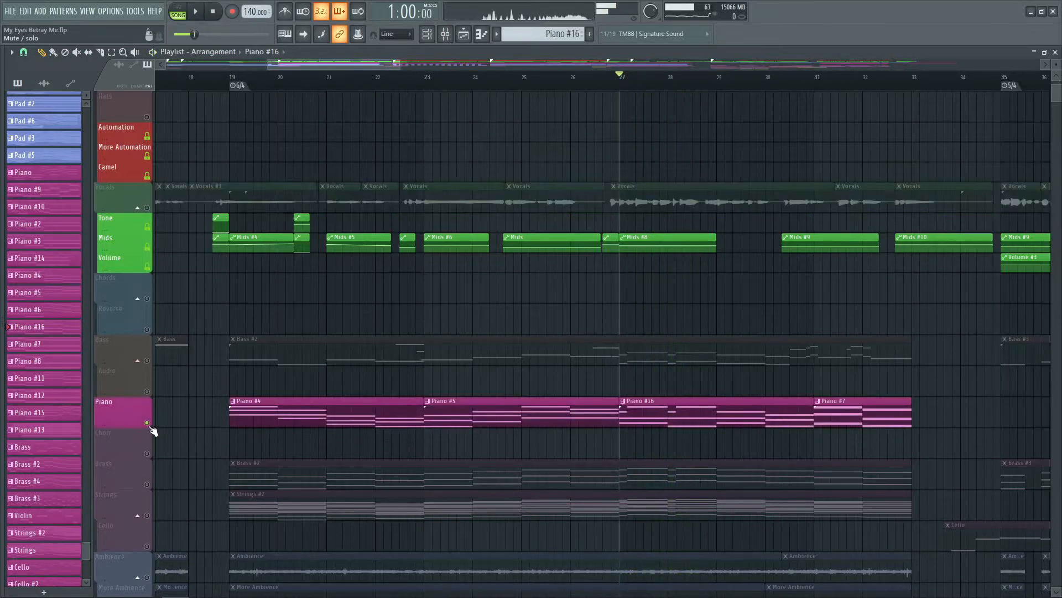
scroll(172, 407, down, 6)
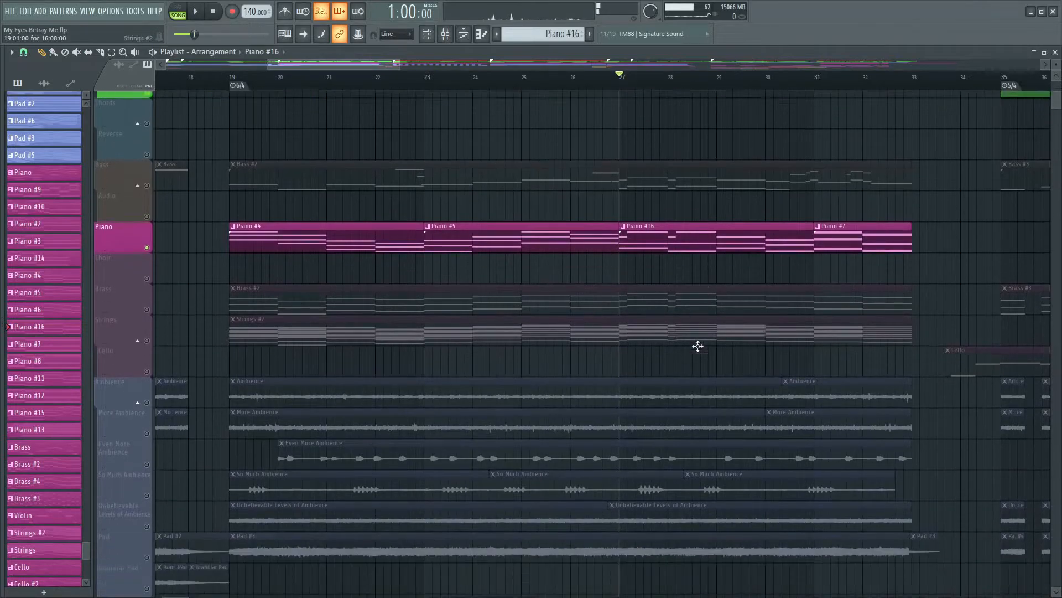
scroll(698, 346, down, 2)
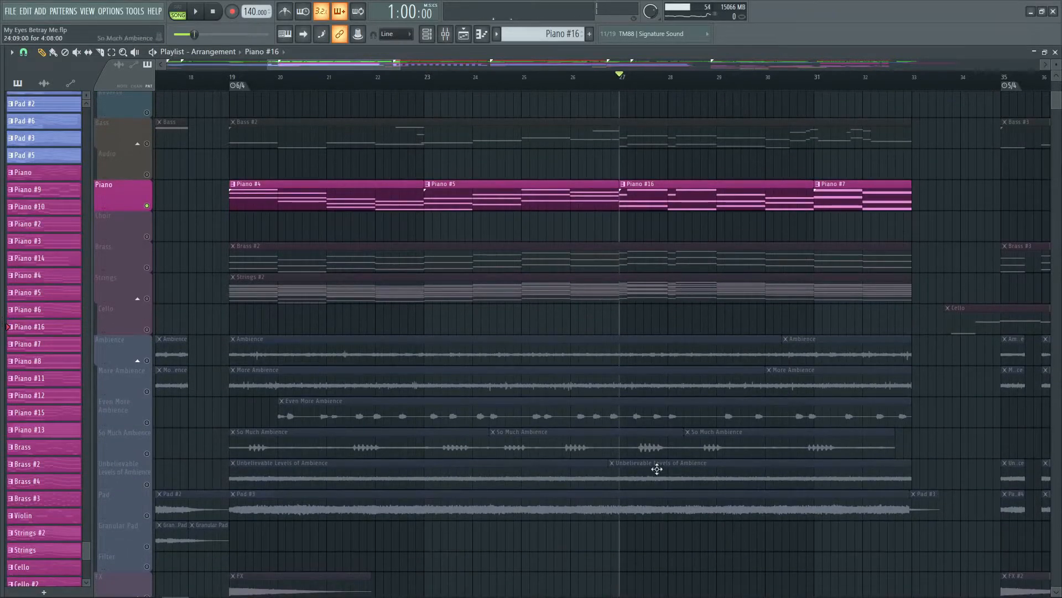
scroll(695, 466, up, 4)
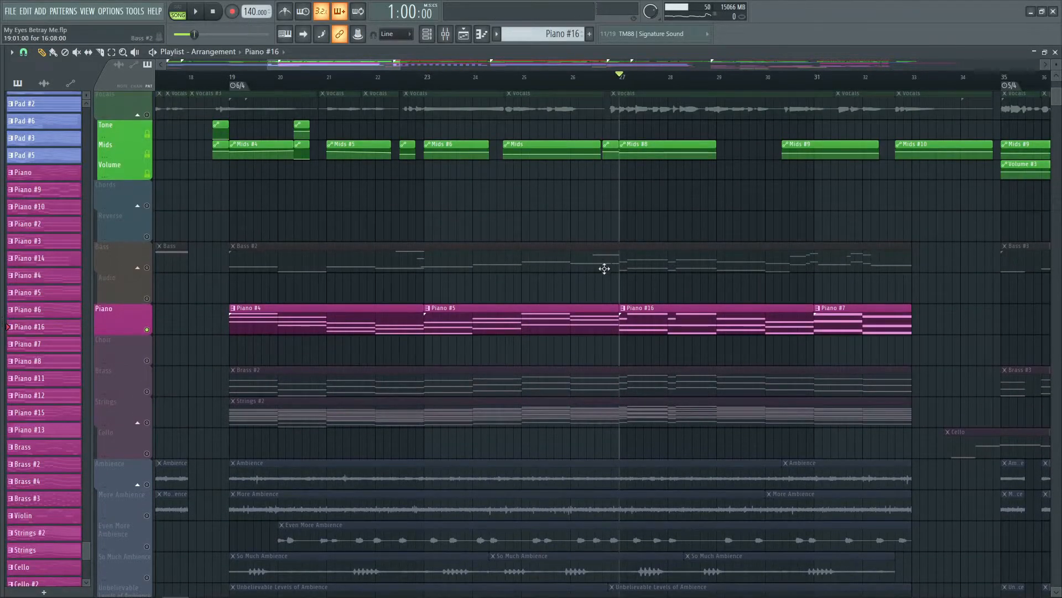
scroll(680, 250, up, 2)
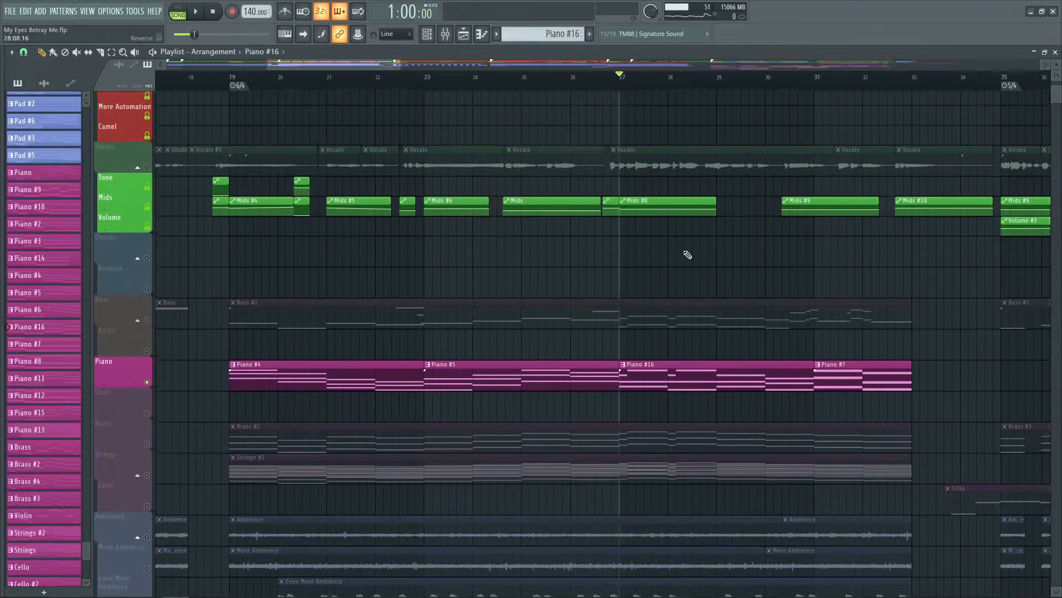
key(space)
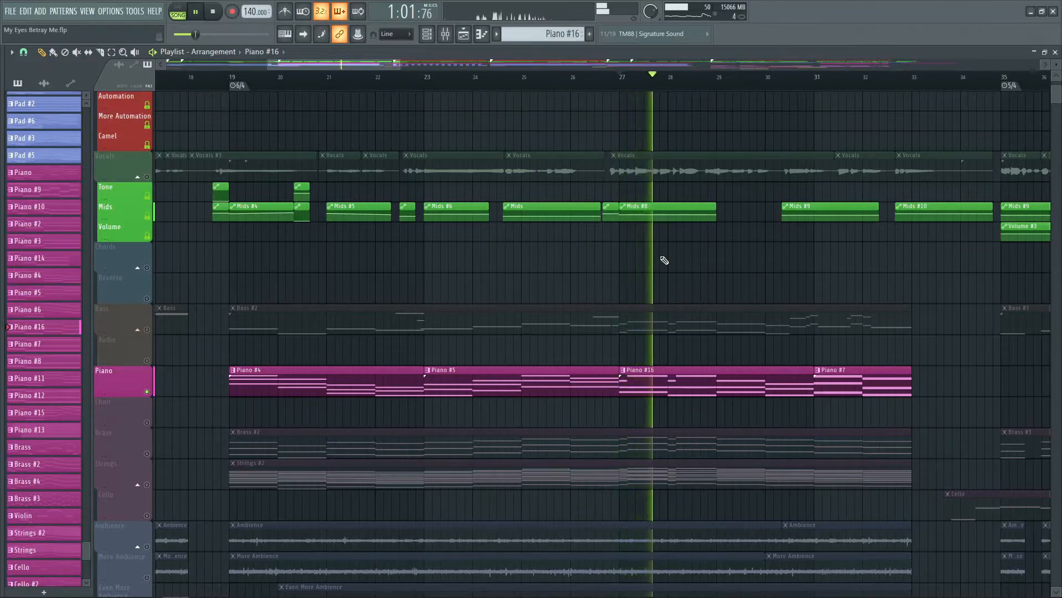
key(space)
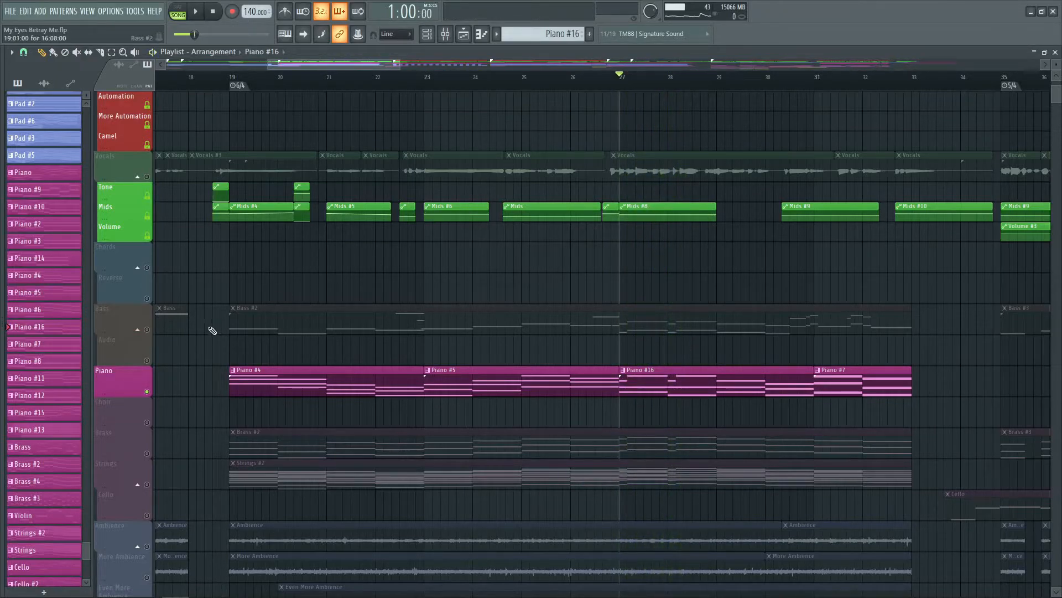
- Re-enable all playlist tracks, play the full arrangement from bar 27, and stop playback
right_click(147, 330)
right_click(147, 330)
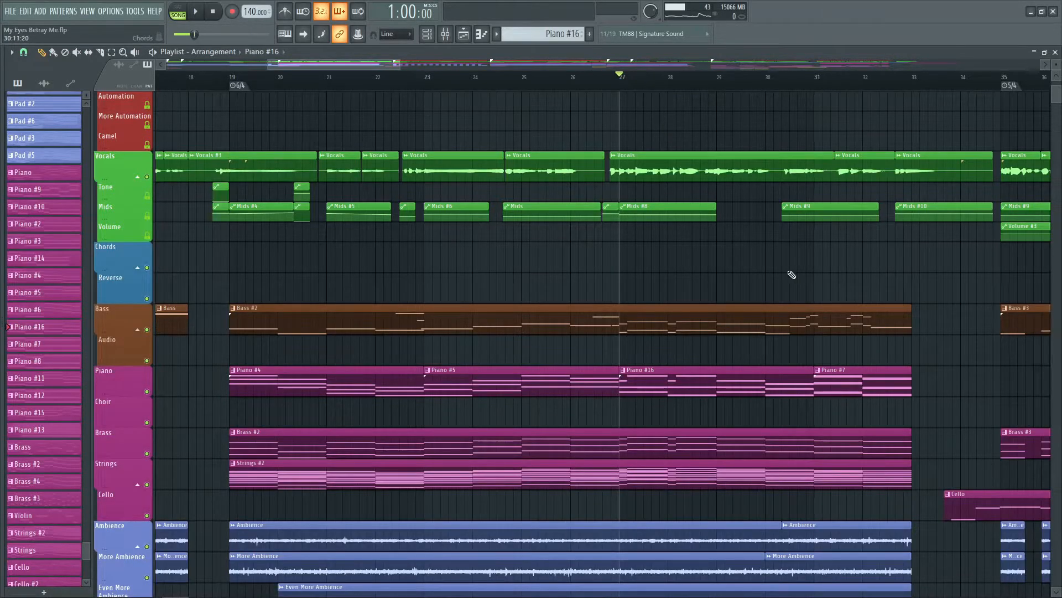
key(space)
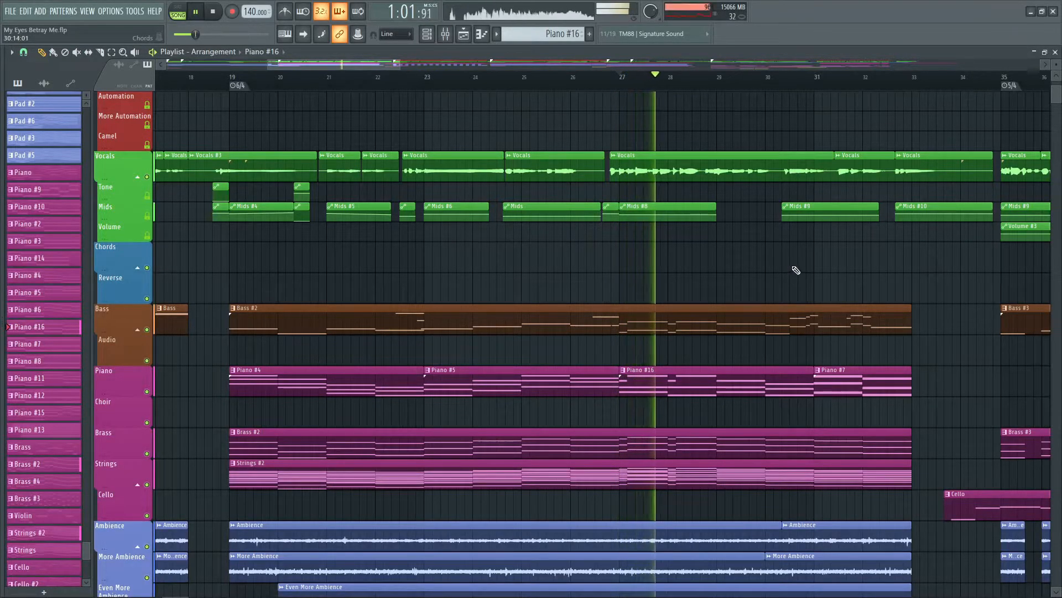
scroll(794, 269, down, 4)
key(space)
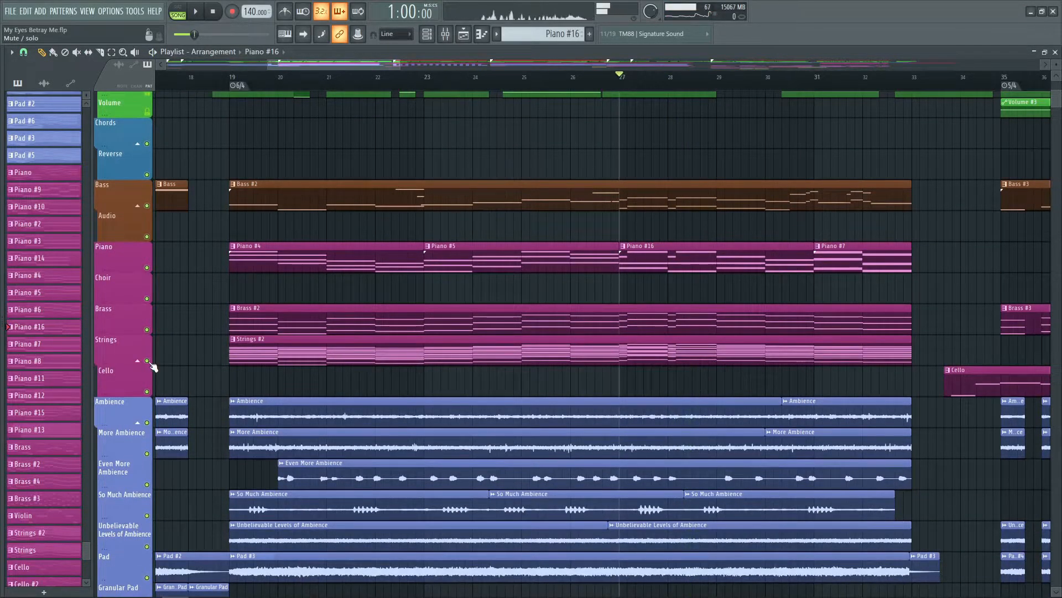
- Solo the Strings track and unmute the Brass track alongside it
right_click(147, 361)
scroll(149, 343, down, 1)
click(147, 299)
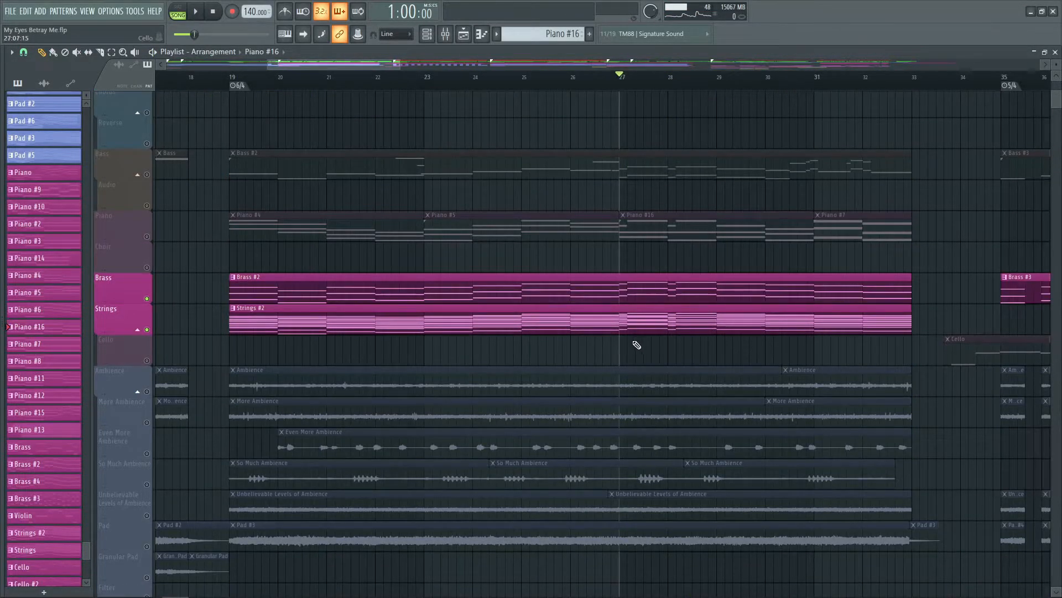
- Play the Brass and Strings tracks together from bar 27 and stop playback
scroll(635, 342, down, 1)
key(space)
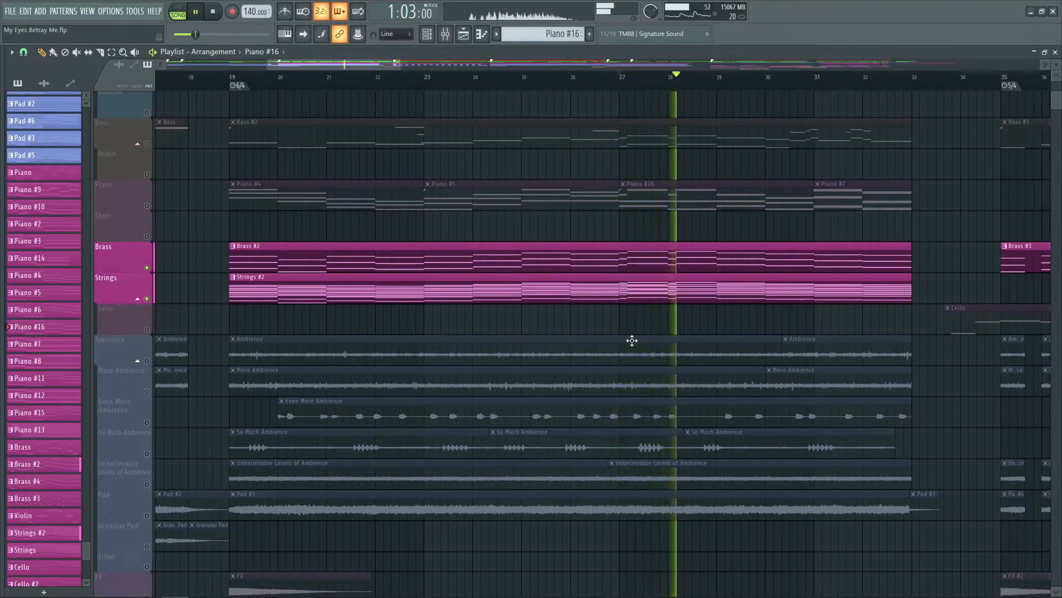
key(space)
scroll(299, 280, up, 3)
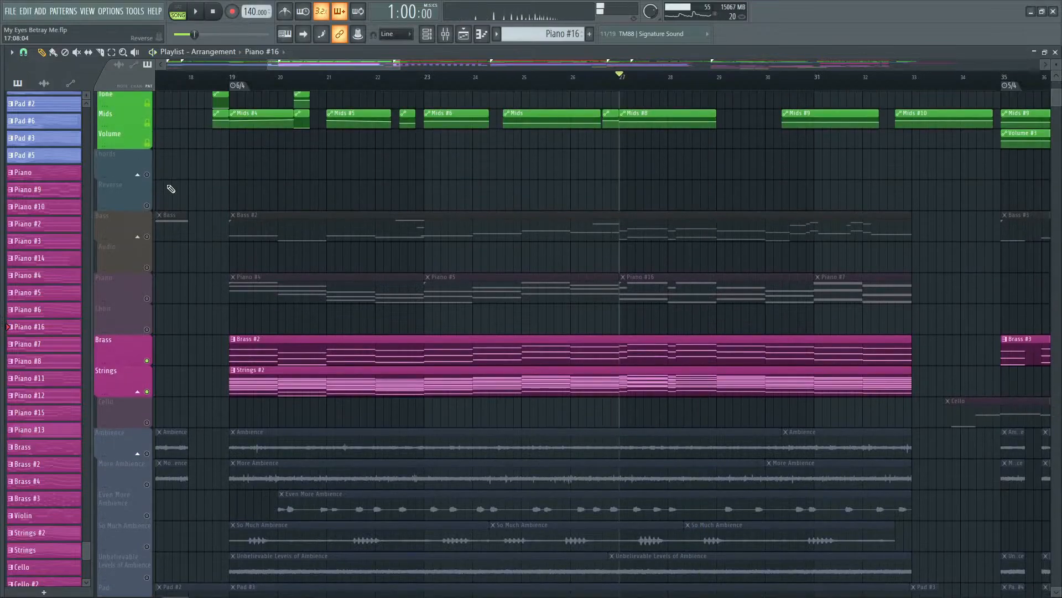
- Unmute the Vocals track alongside the Brass and Strings, audition them from bar 27, and stop playback
scroll(154, 166, up, 2)
click(148, 148)
key(space)
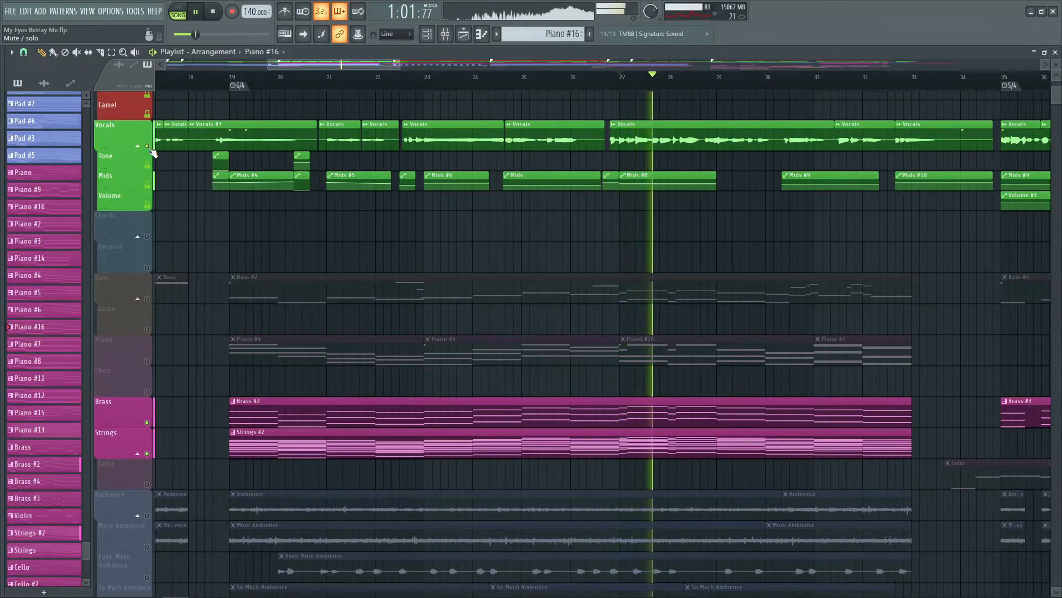
key(space)
- Solo the Vocals track and release the solo to re-enable all playlist tracks
ctrl+click(148, 147)
ctrl+click(148, 147)
scroll(255, 246, down, 2)
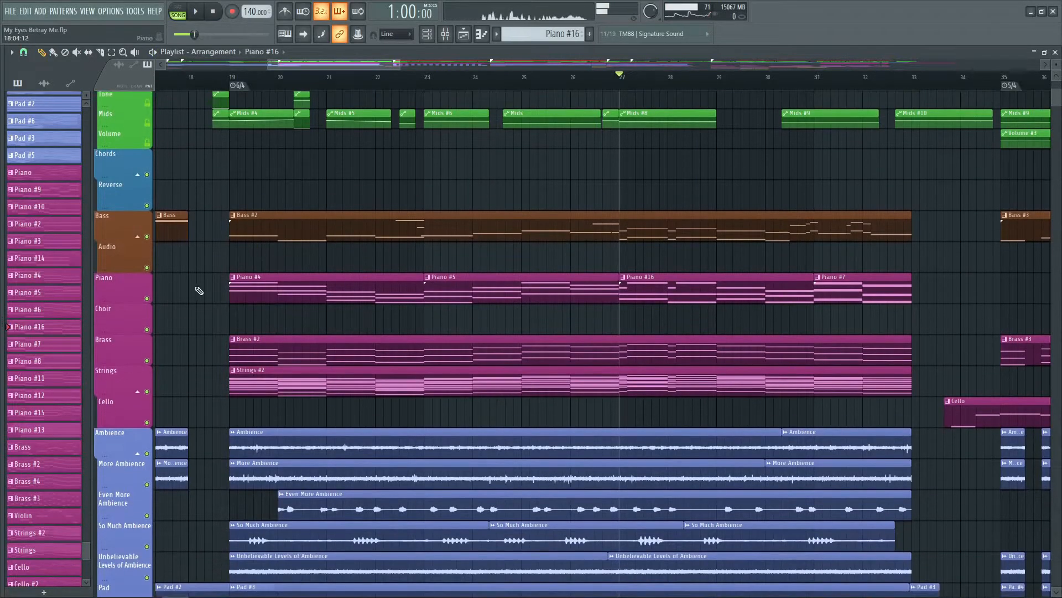
- Open the Piano #16 chords in the piano roll, audition them from bar 2 in pattern mode, and return to the playlist
key(F7)
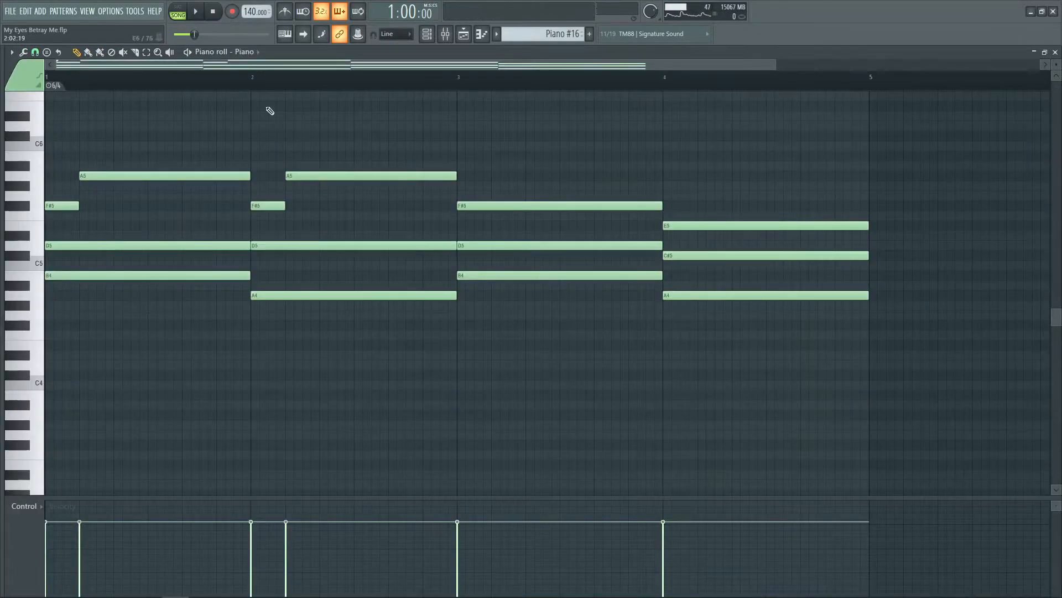
click(251, 77)
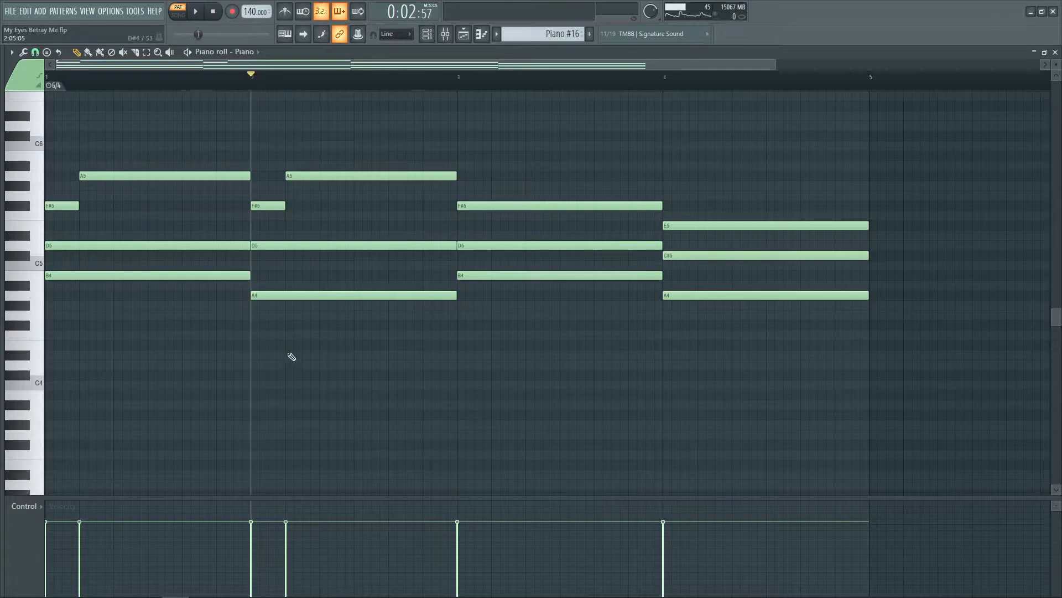
key(space)
key(space)
key(F5)
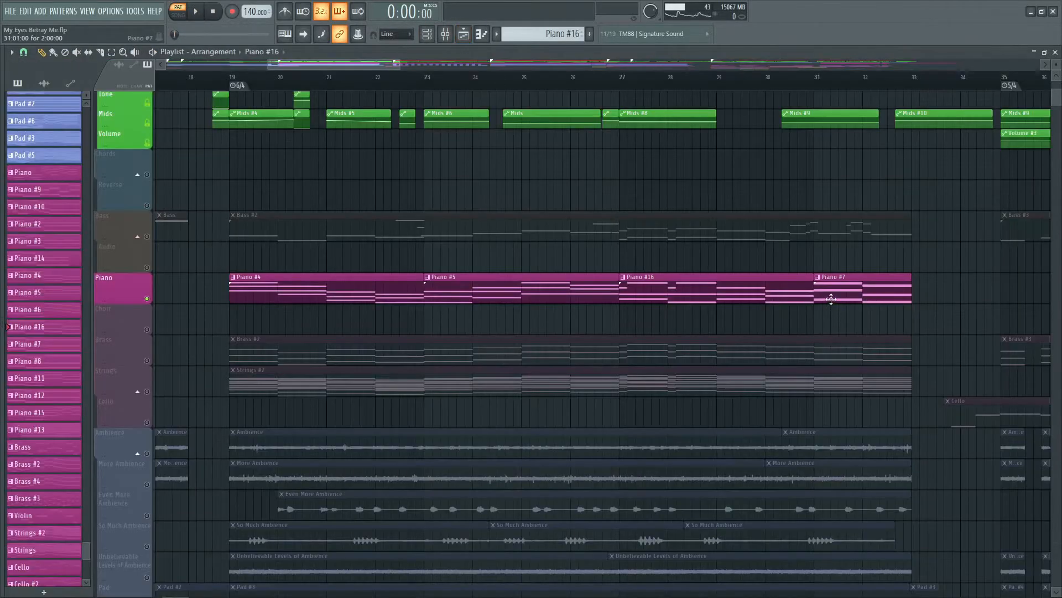
- Set the playlist position to bar 31, show the Piano #7 pattern in the piano roll, and play it in pattern mode
click(857, 283)
click(817, 77)
click(1055, 52)
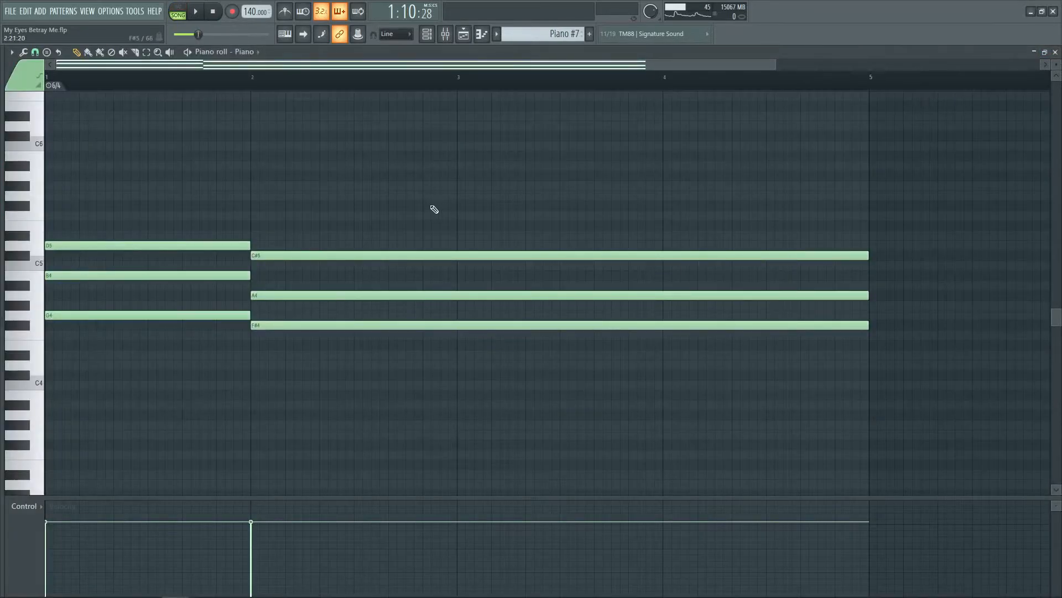
click(178, 10)
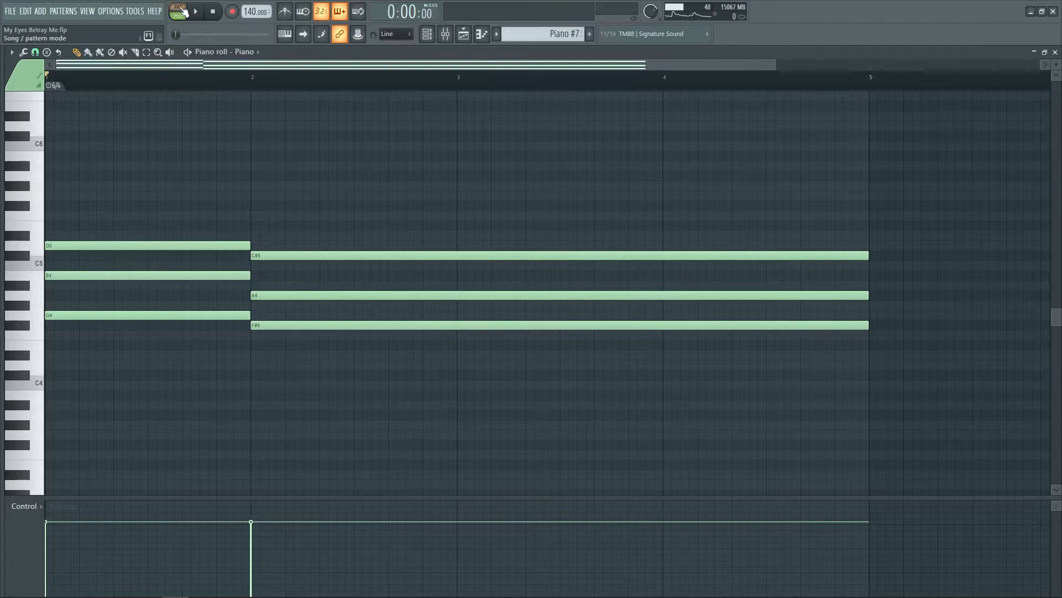
key(space)
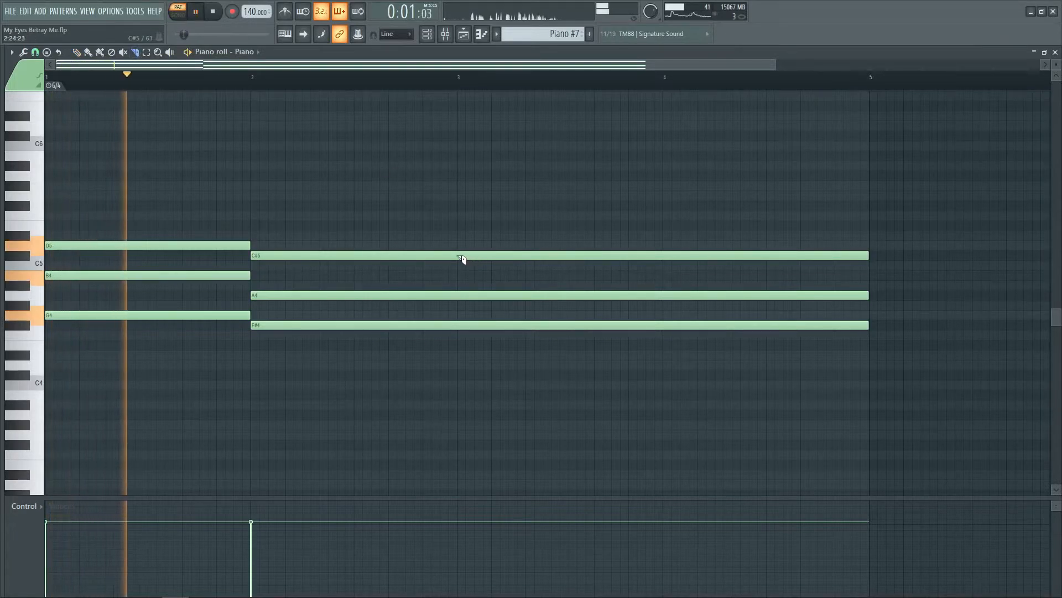
- Try splitting Piano #7's long chord at bar 3 and raising its top note to D5 during playback, and stop
click(463, 256)
ctrl+click(487, 348)
drag(460, 326, 474, 243)
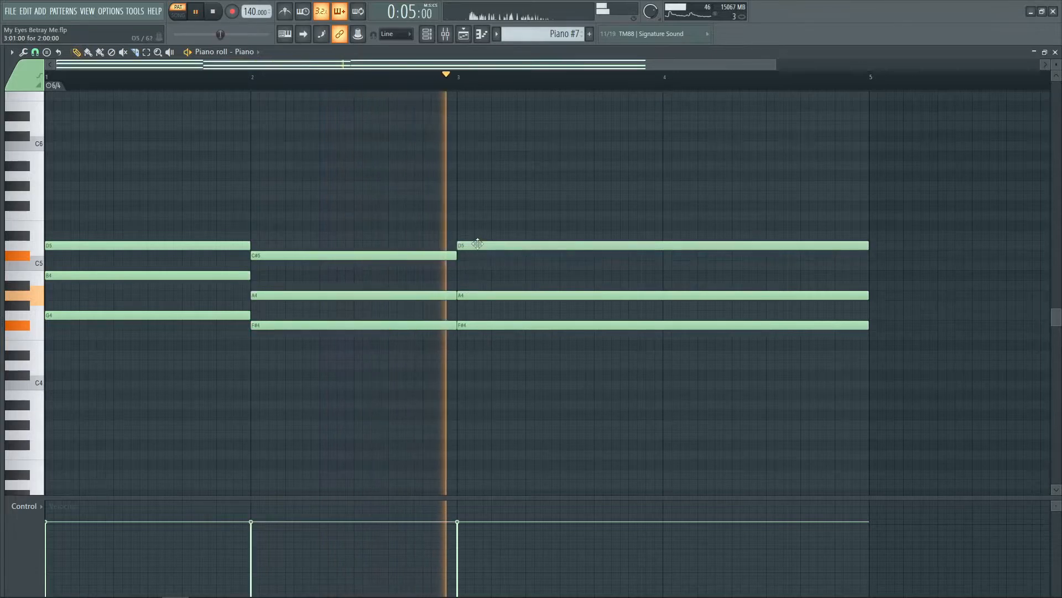
key(space)
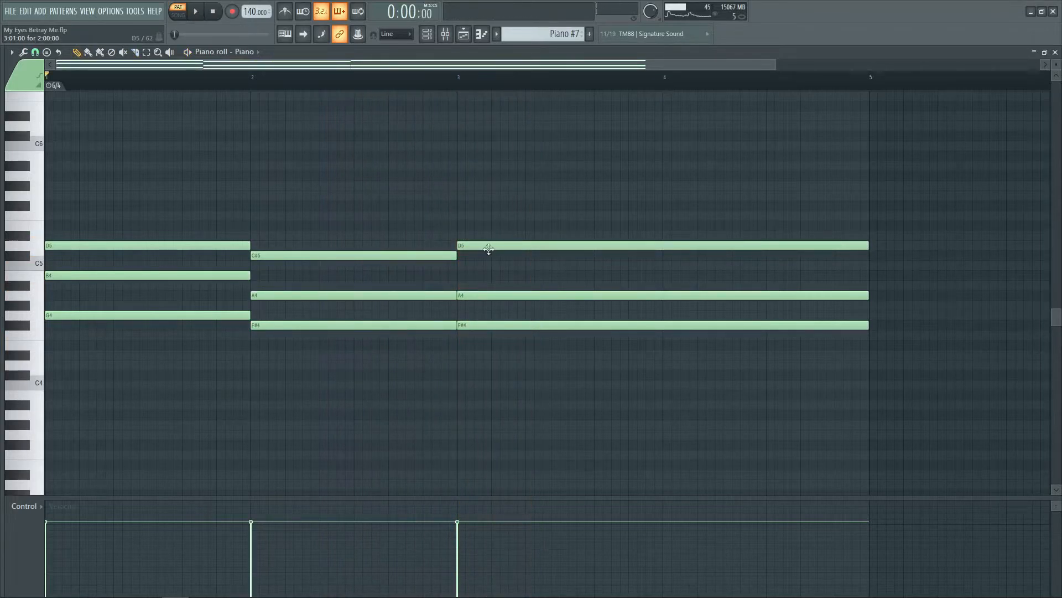
- Undo the chord split and the top note change in Piano #7
key(ctrl+z)
key(ctrl+z)
key(ctrl+z)
key(ctrl+z)
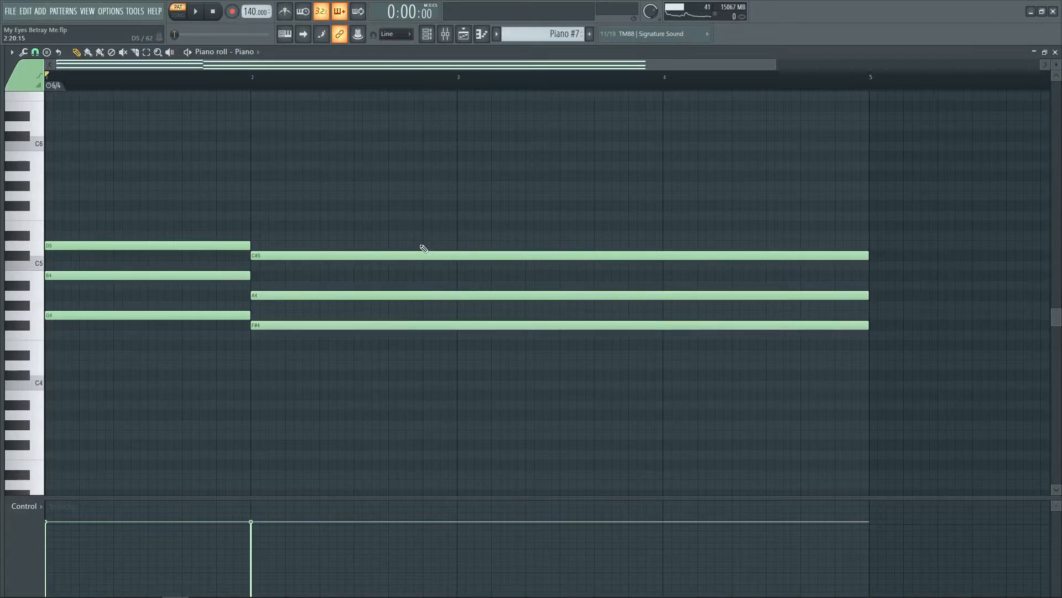
- Solo the Vocals track in the playlist, audition it from bar 31 in song mode, and mark the vocal's position just before bar 33
click(464, 36)
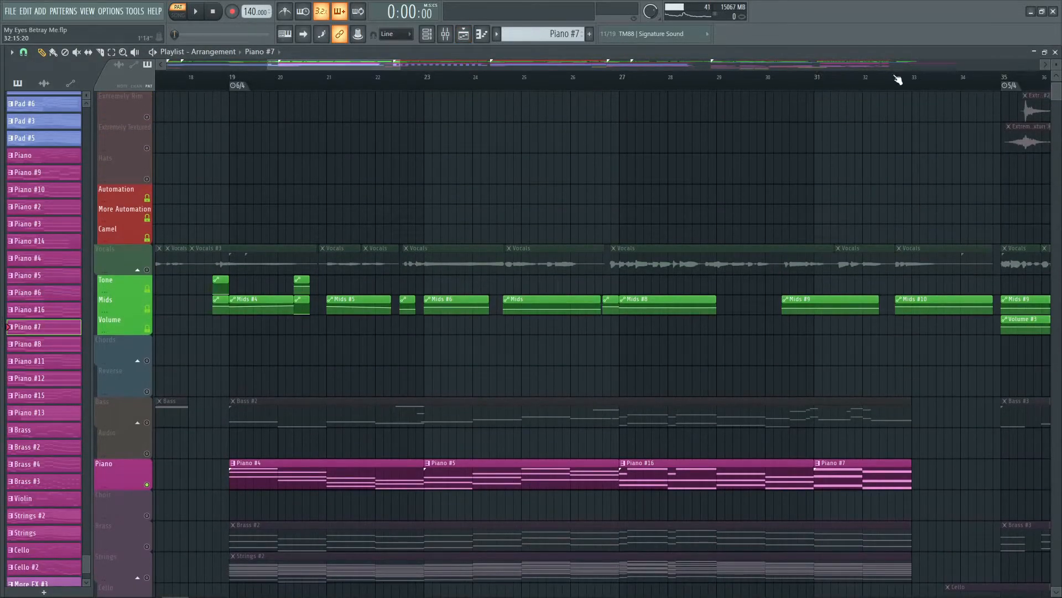
click(841, 80)
scroll(898, 69, up, 3)
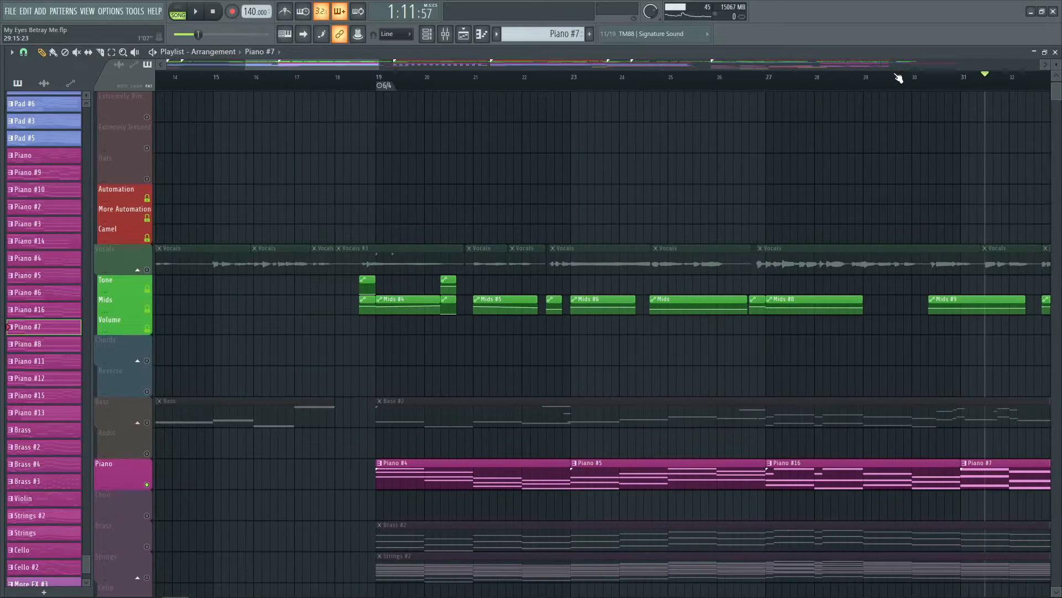
scroll(869, 64, right, 6)
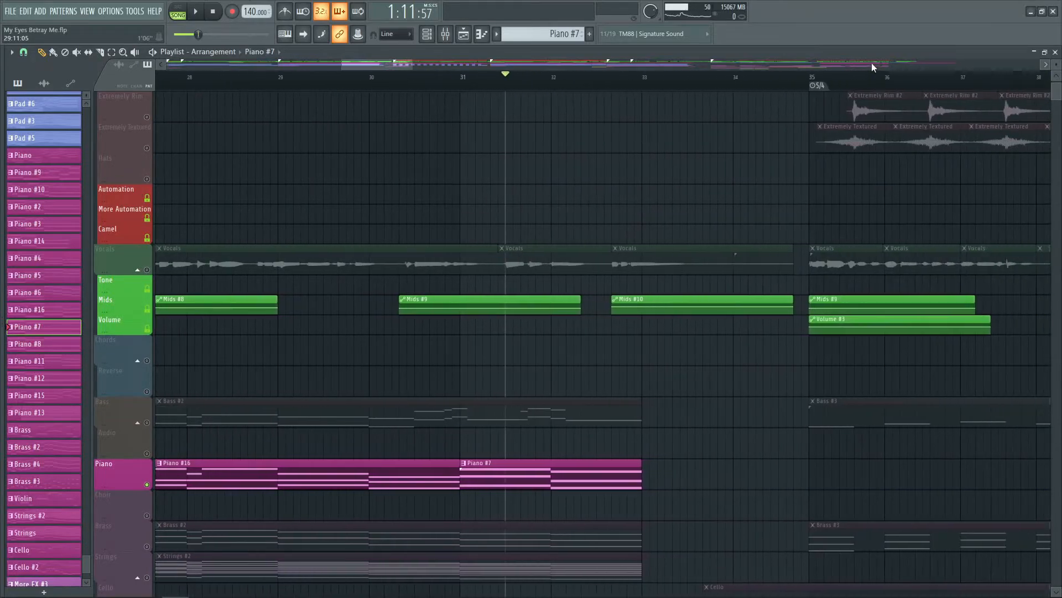
right_click(147, 270)
key(space)
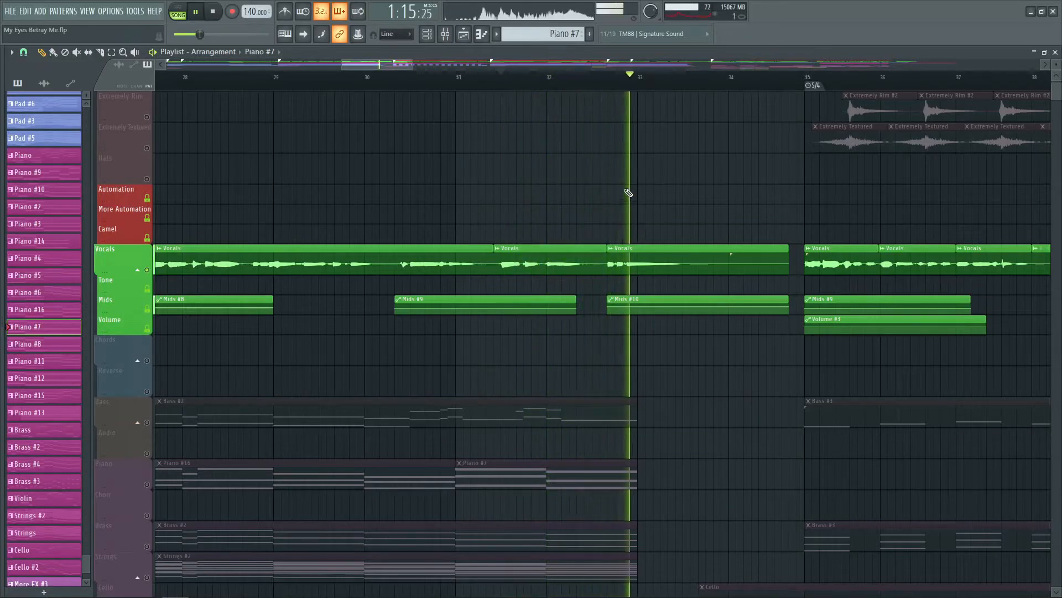
key(space)
click(638, 77)
click(631, 77)
scroll(632, 80, up, 2)
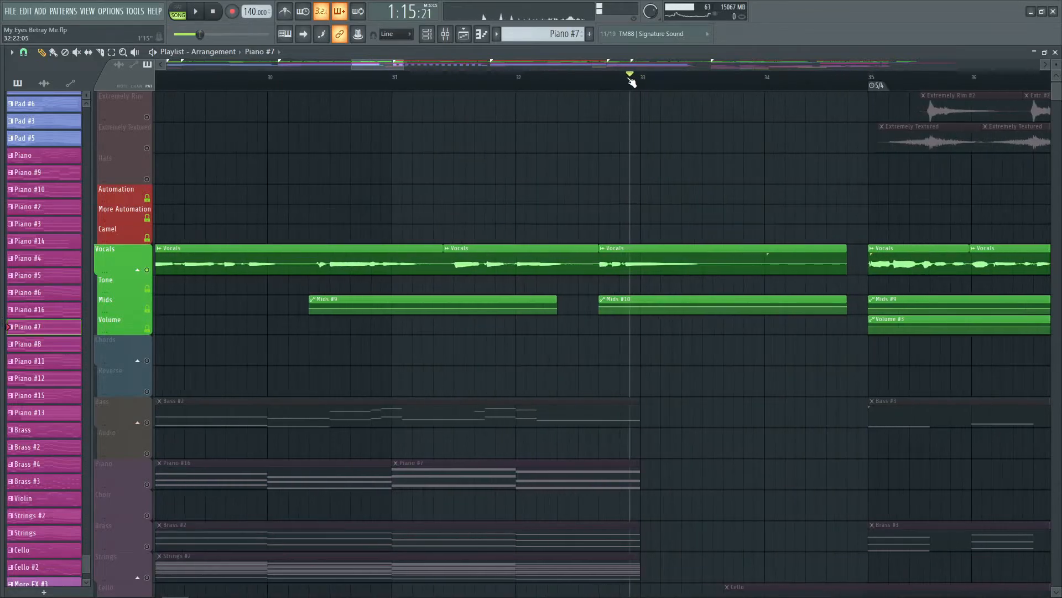
- Solo the Piano track and audition the Piano #7 chords from bar 31 in the piano roll, stopping playback at the end
click(393, 80)
click(151, 491)
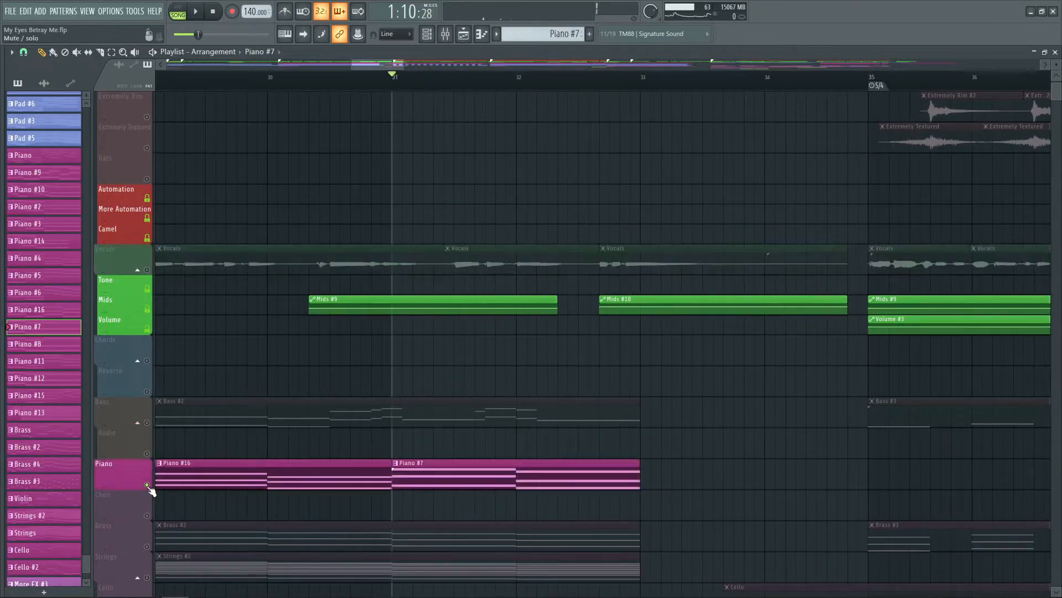
scroll(241, 455, down, 5)
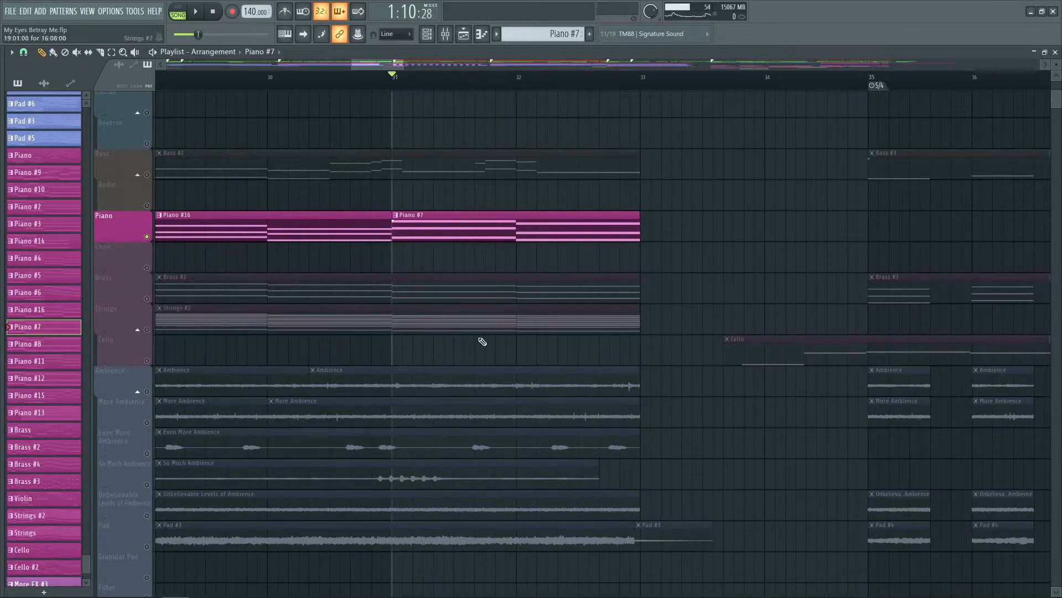
click(1055, 53)
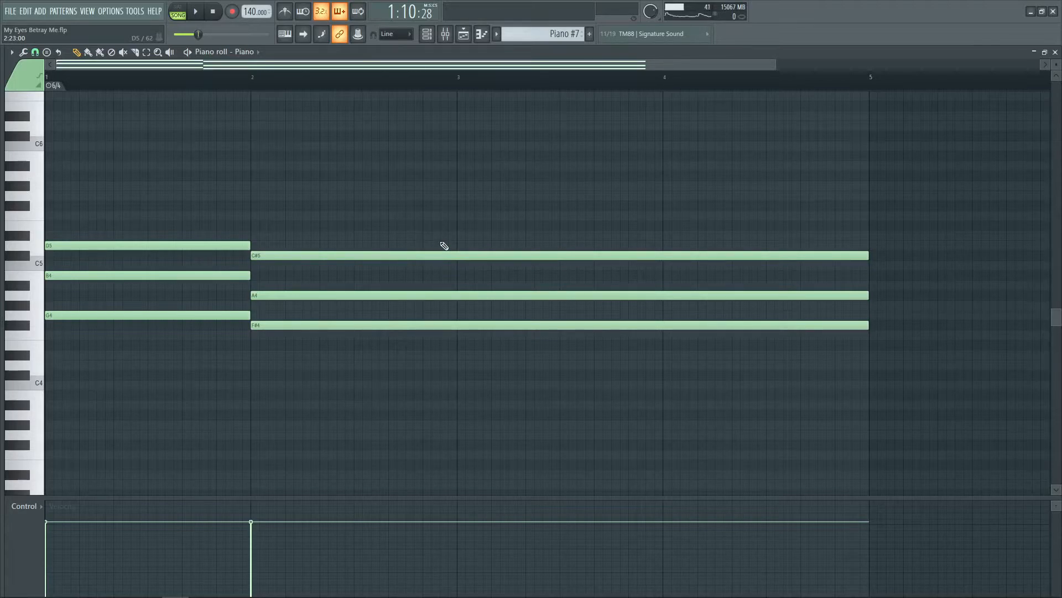
key(space)
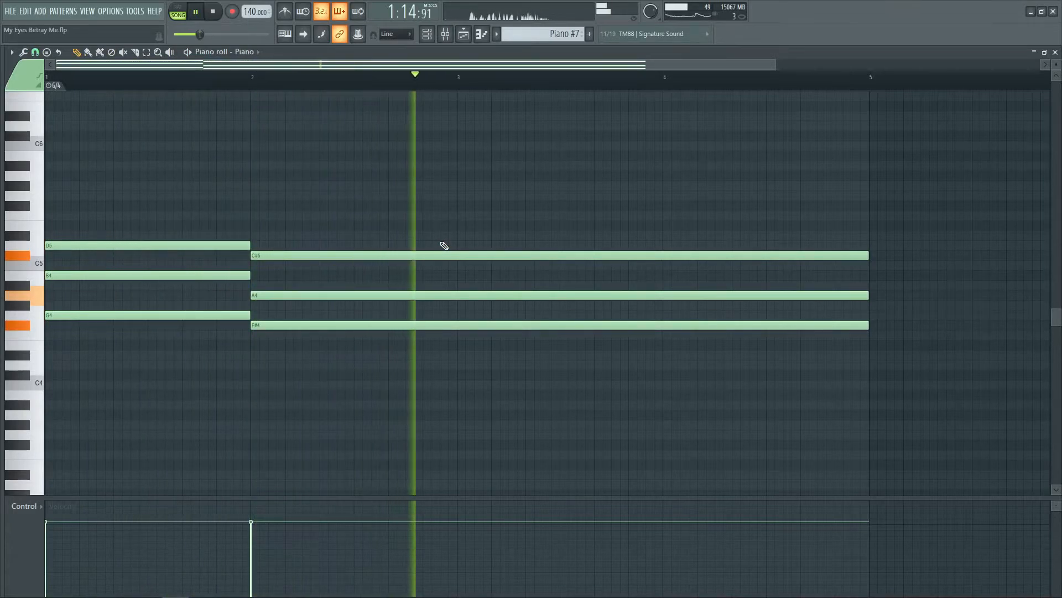
key(space)
key(space)
- Return to the playlist and examine how the piano, brass, strings and cello clips are laid out across the arrangement
click(1055, 52)
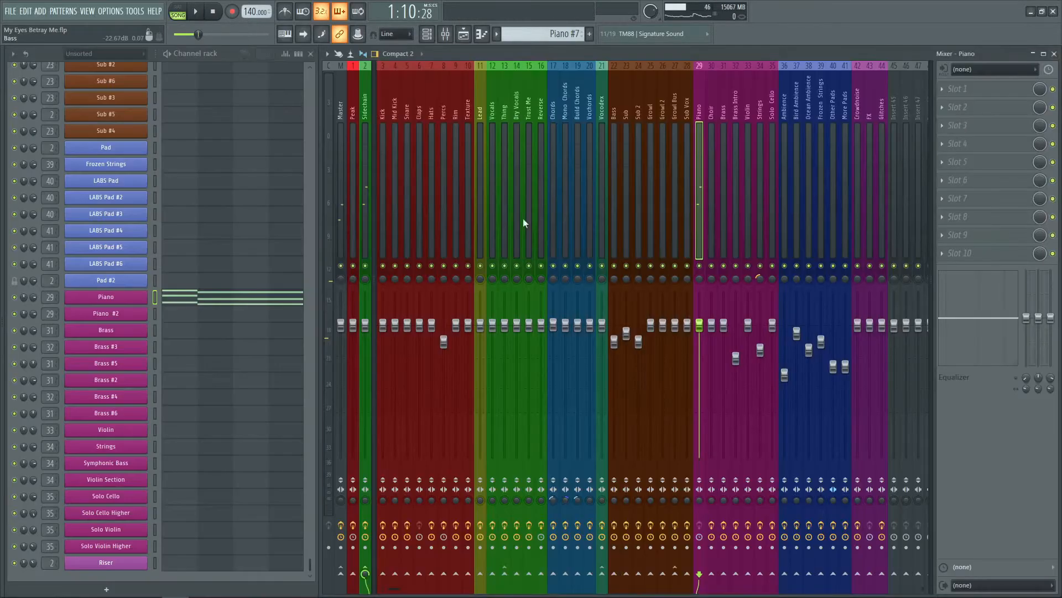
click(463, 34)
scroll(393, 78, down, 10)
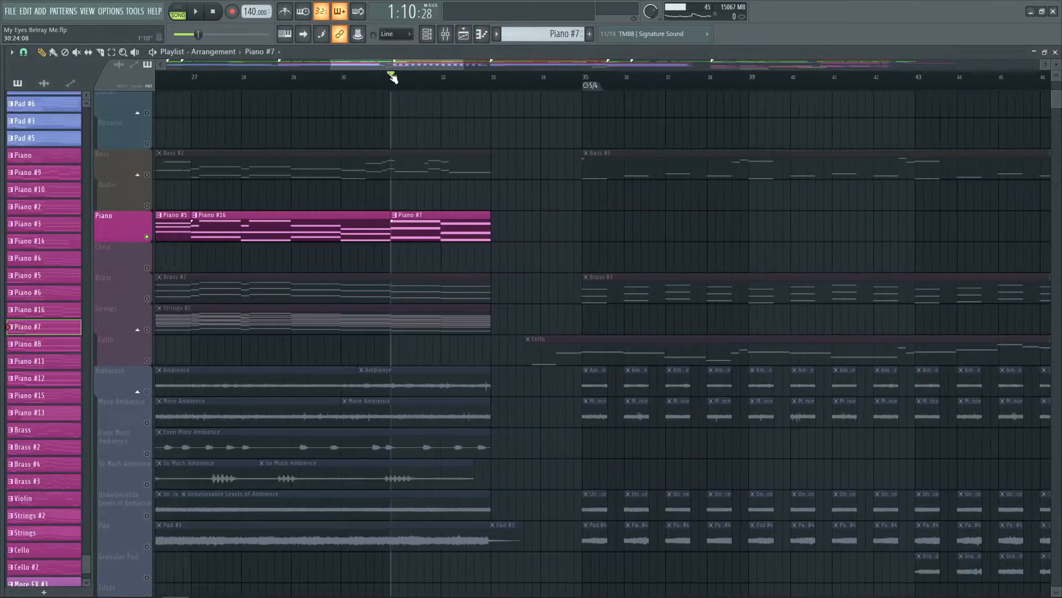
scroll(186, 354, up, 3)
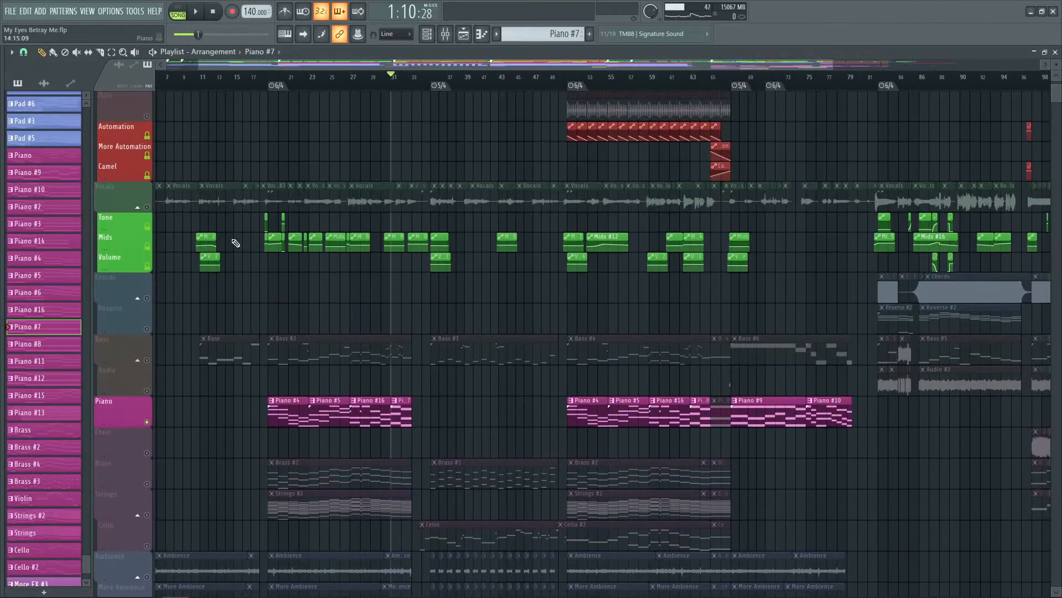
scroll(235, 349, down, 5)
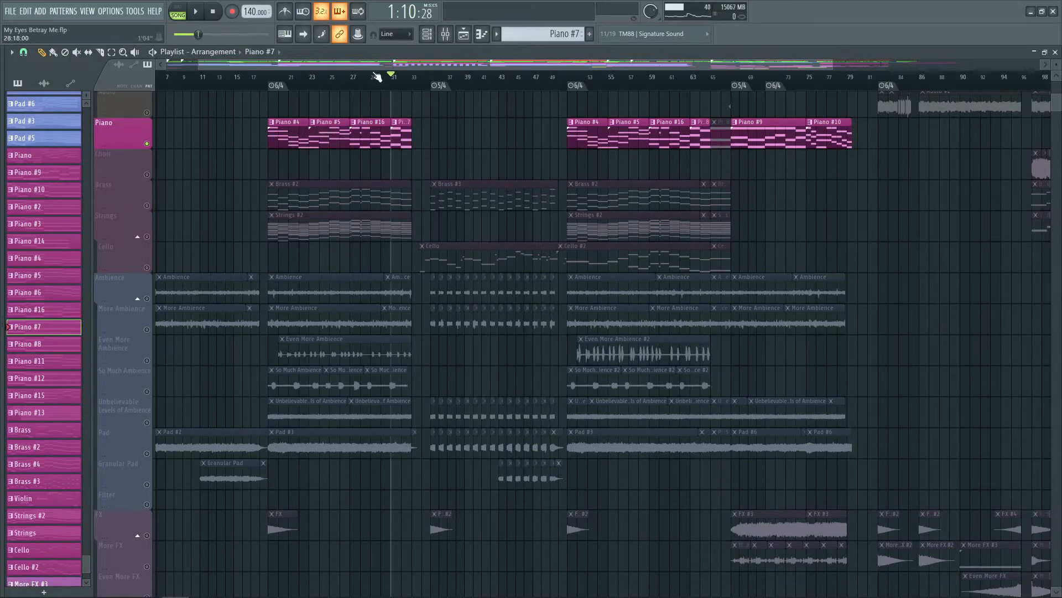
scroll(372, 76, up, 3)
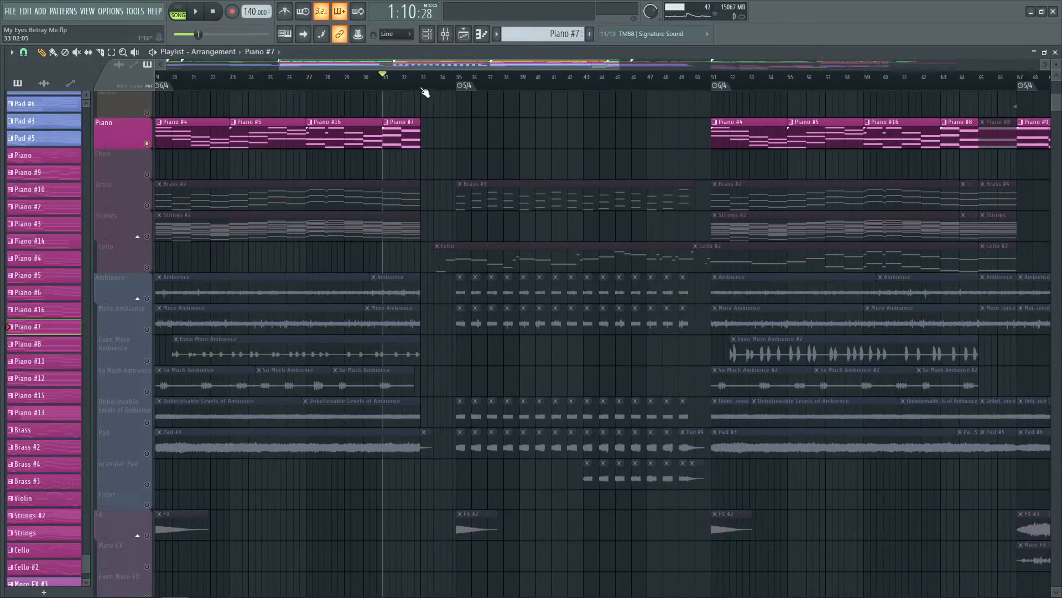
drag(430, 66, 358, 68)
scroll(303, 191, up, 4)
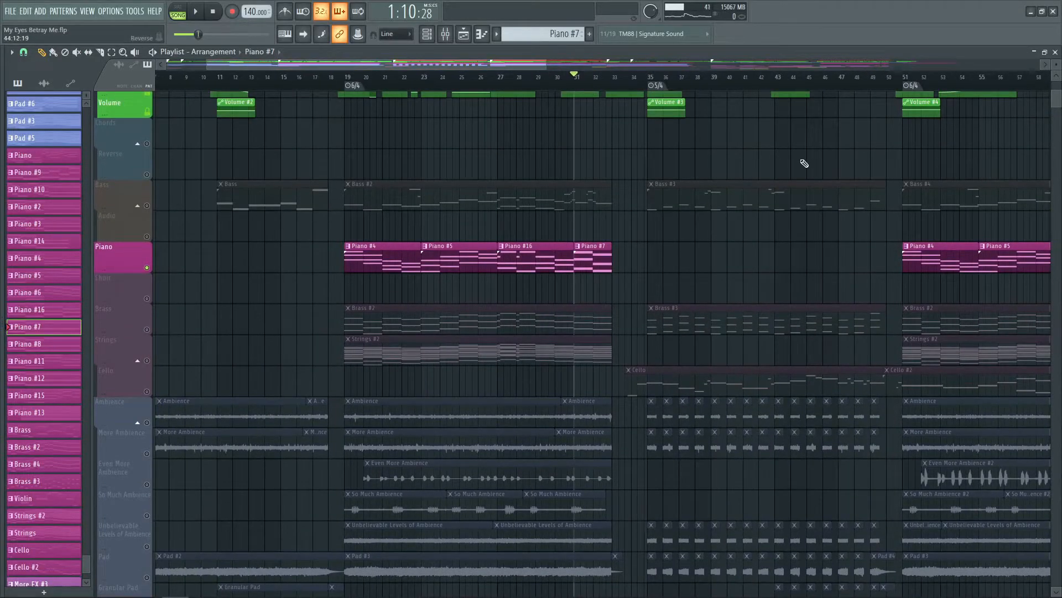
- Solo the Bass track with the Vocals unmuted, audition both from bar 30, and stop playback
click(558, 75)
scroll(575, 82, up, 6)
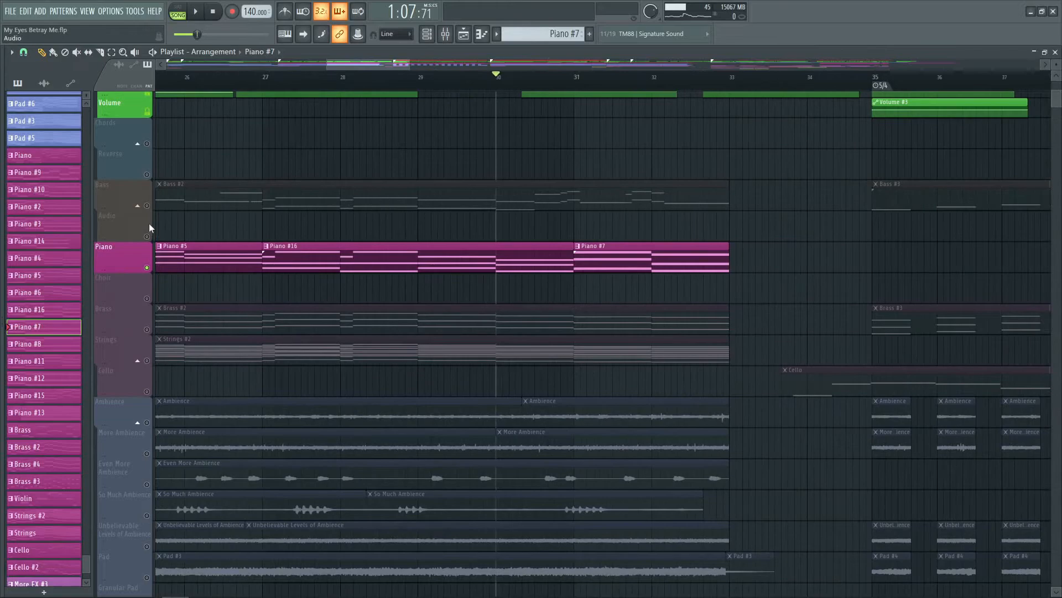
right_click(147, 205)
scroll(281, 254, up, 4)
click(147, 177)
key(space)
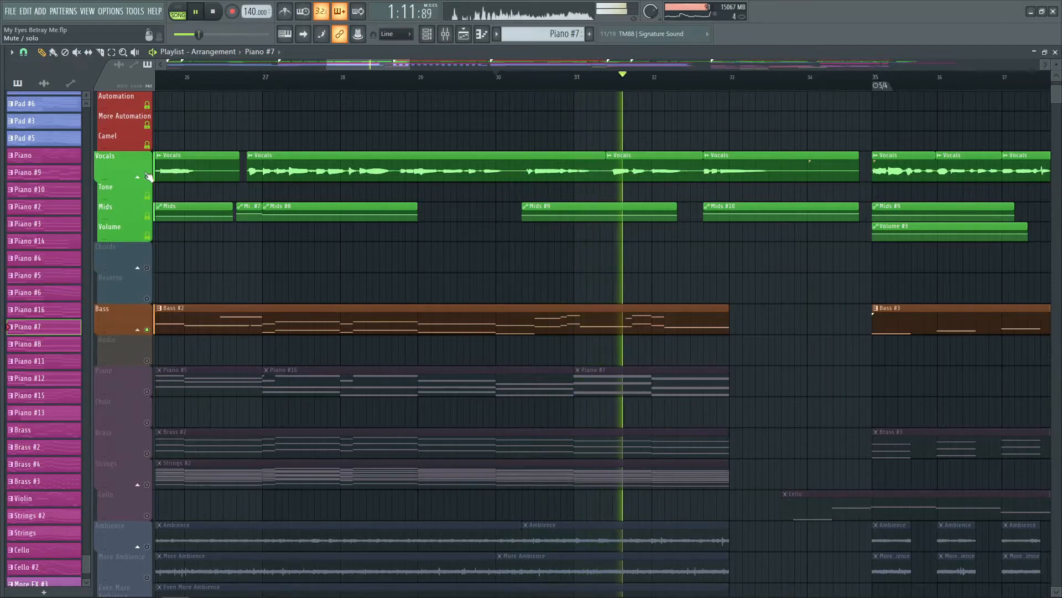
key(space)
- Select the Bass #2 pattern and show the full note line of its Bass #11 channel in the piano roll
click(304, 316)
click(1056, 52)
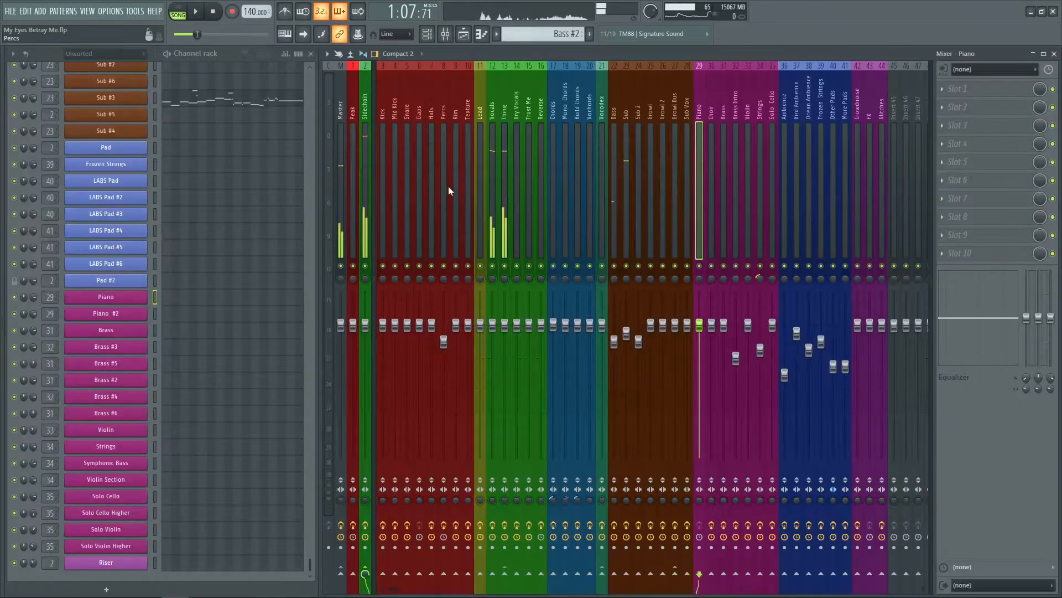
scroll(281, 239, up, 5)
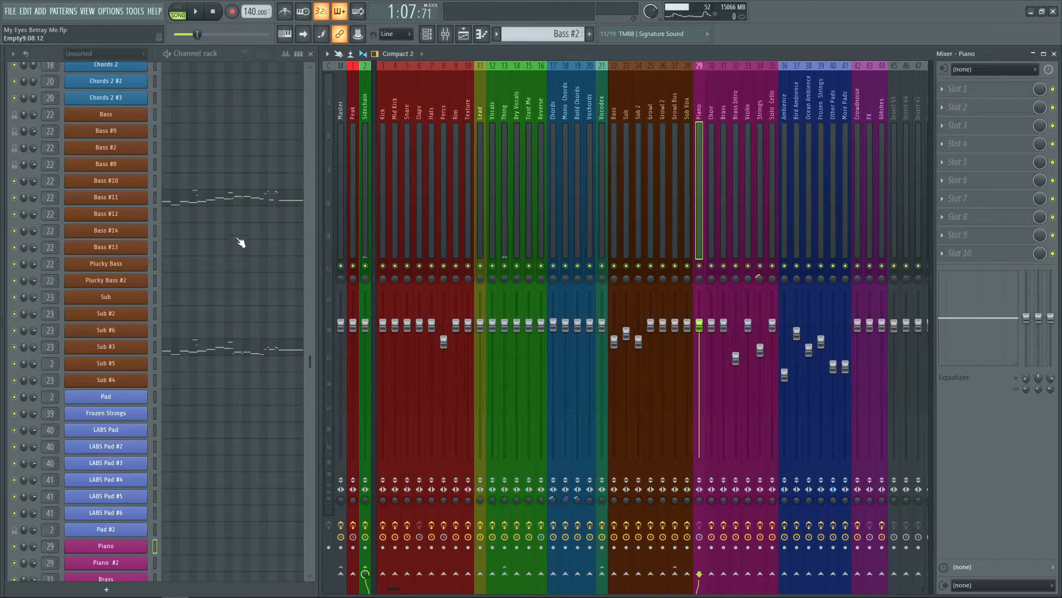
click(215, 202)
scroll(639, 266, up, 2)
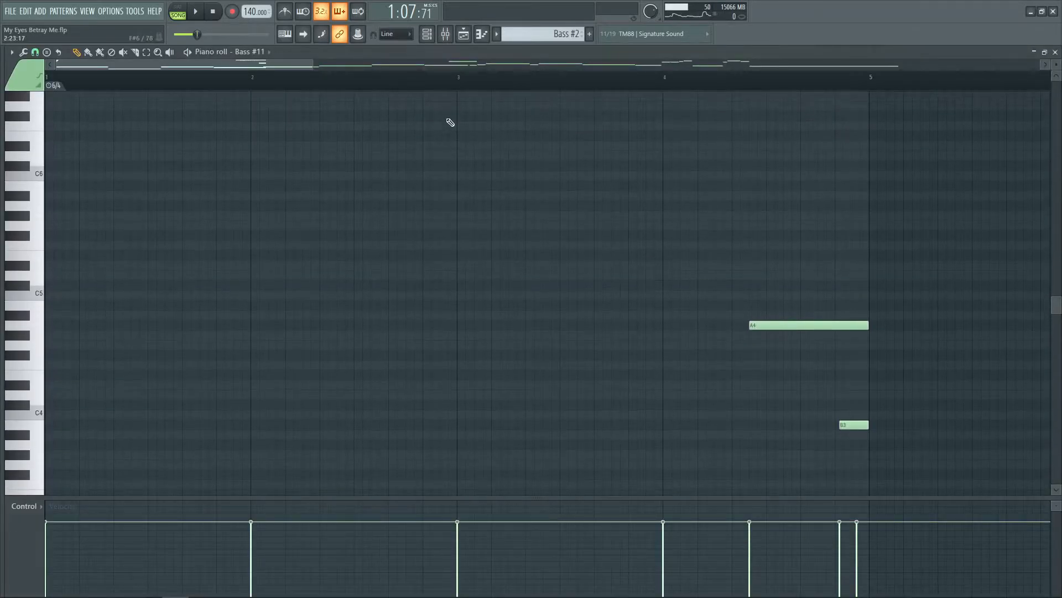
scroll(468, 84, down, 6)
scroll(583, 154, down, 6)
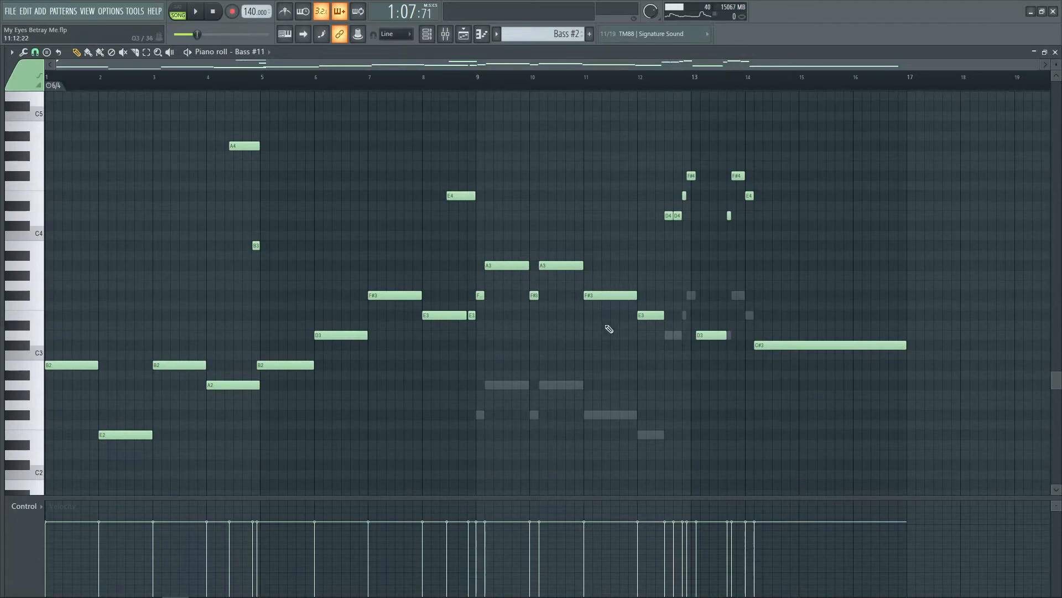
- Compare the bass line's A3 note in bar 9 with the same note an octave lower, and close the piano roll
click(514, 264)
click(485, 386)
right_click(497, 387)
click(1056, 52)
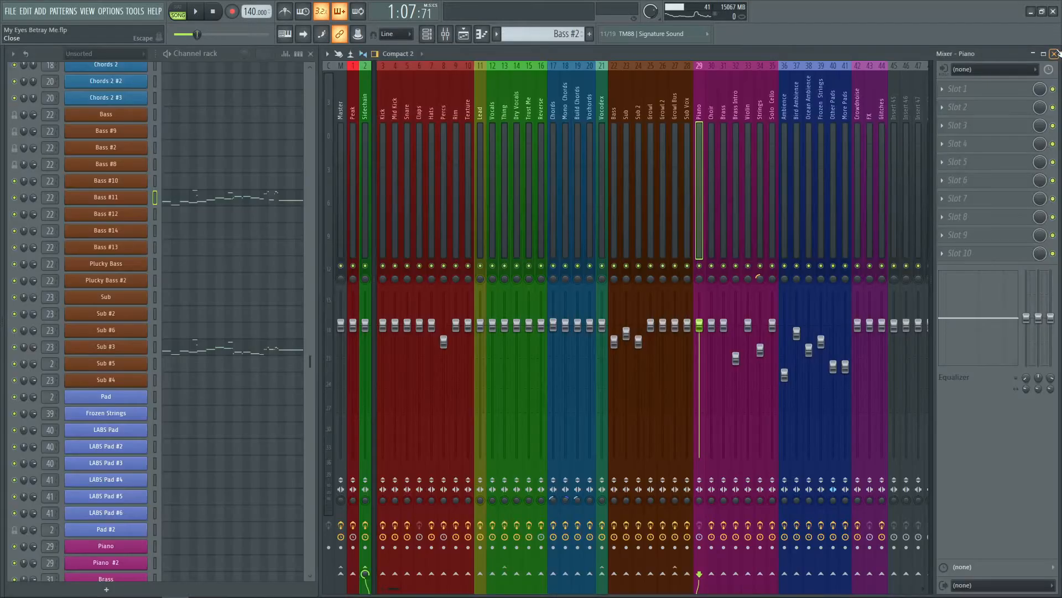
- Return to the playlist, solo the Brass track, and play it from bar 19
click(467, 41)
scroll(561, 81, down, 8)
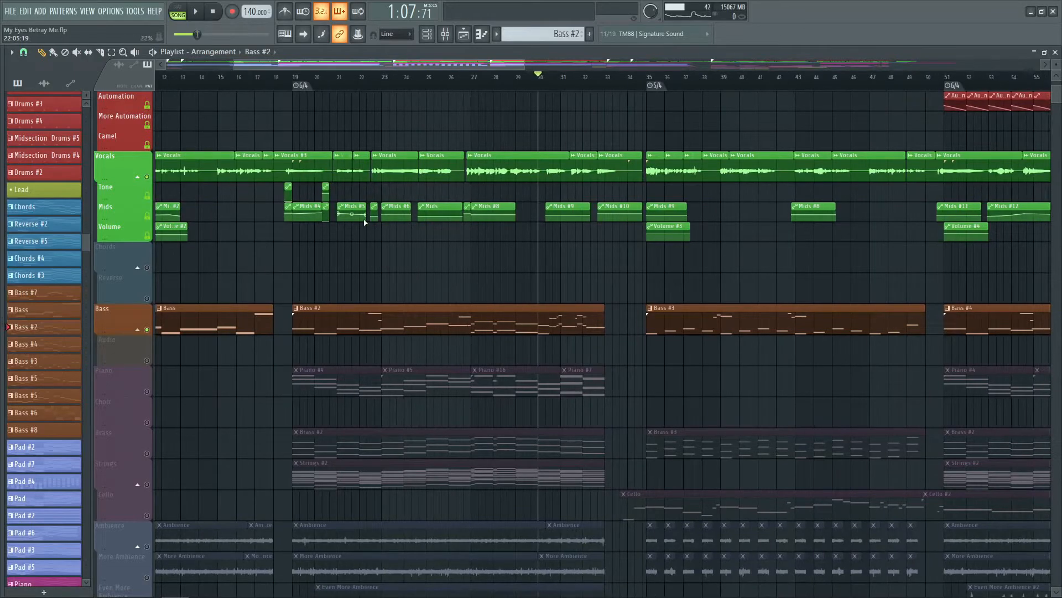
scroll(365, 221, down, 5)
right_click(147, 299)
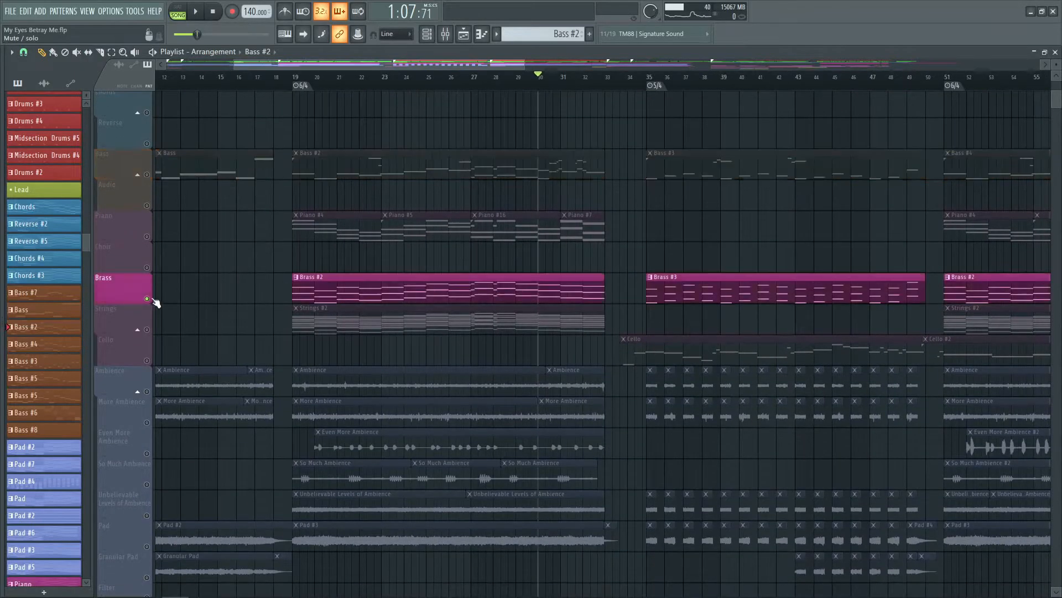
click(292, 78)
scroll(332, 179, down, 4)
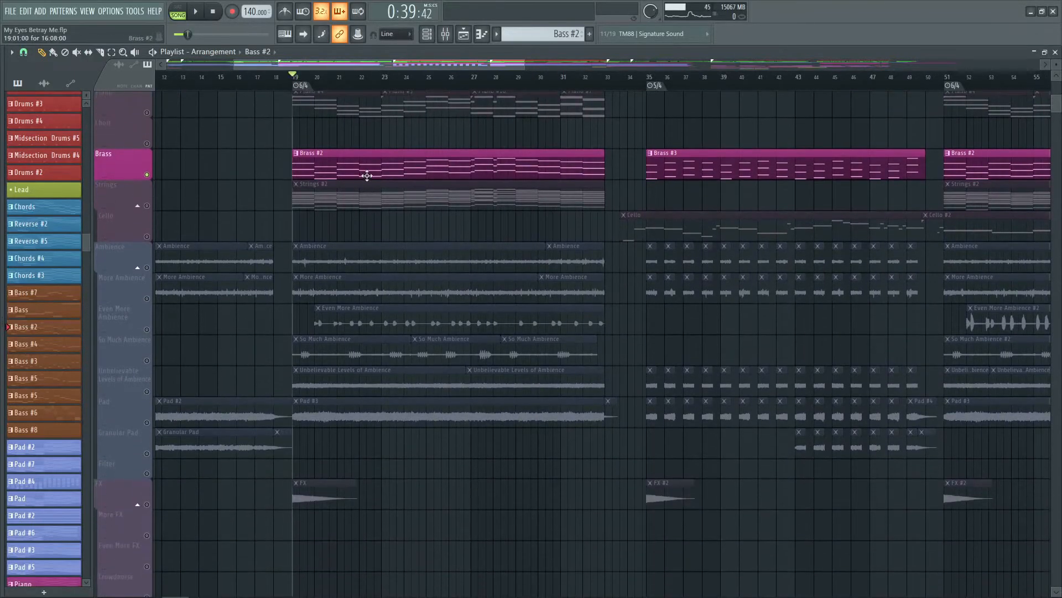
click(369, 175)
key(space)
- Select the Brass Intro mixer track and audition the Brass #3 and Brass #4 channels, then stop playback
key(F5)
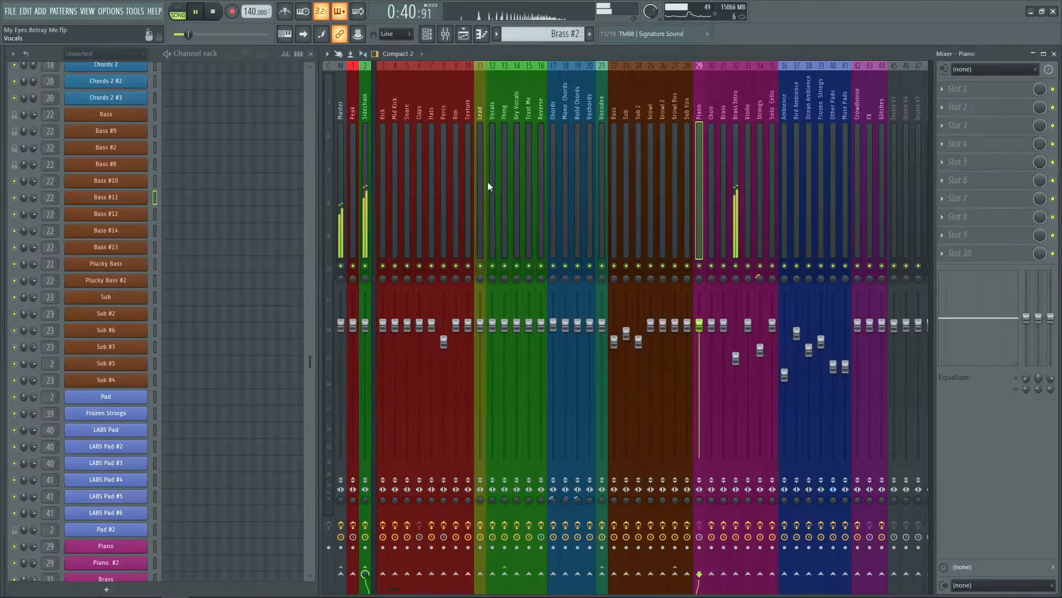
click(736, 210)
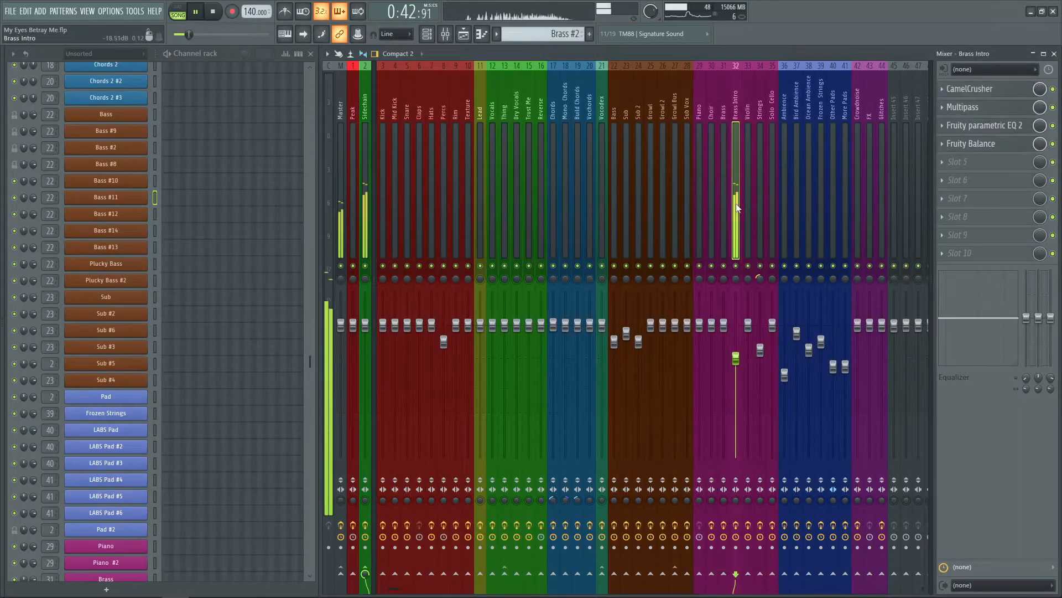
scroll(219, 313, down, 3)
scroll(219, 313, down, 2)
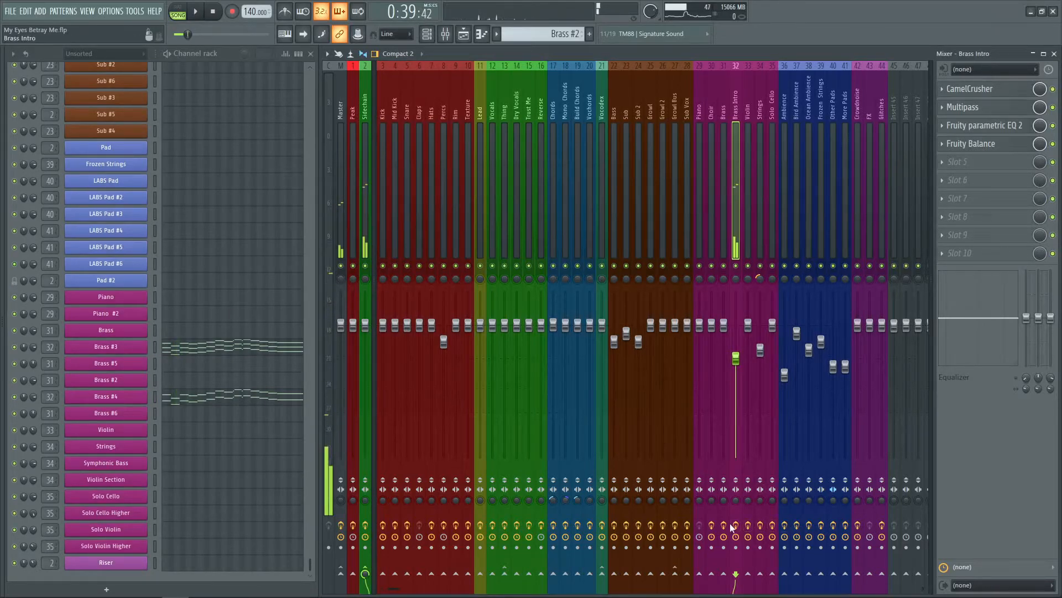
key(space)
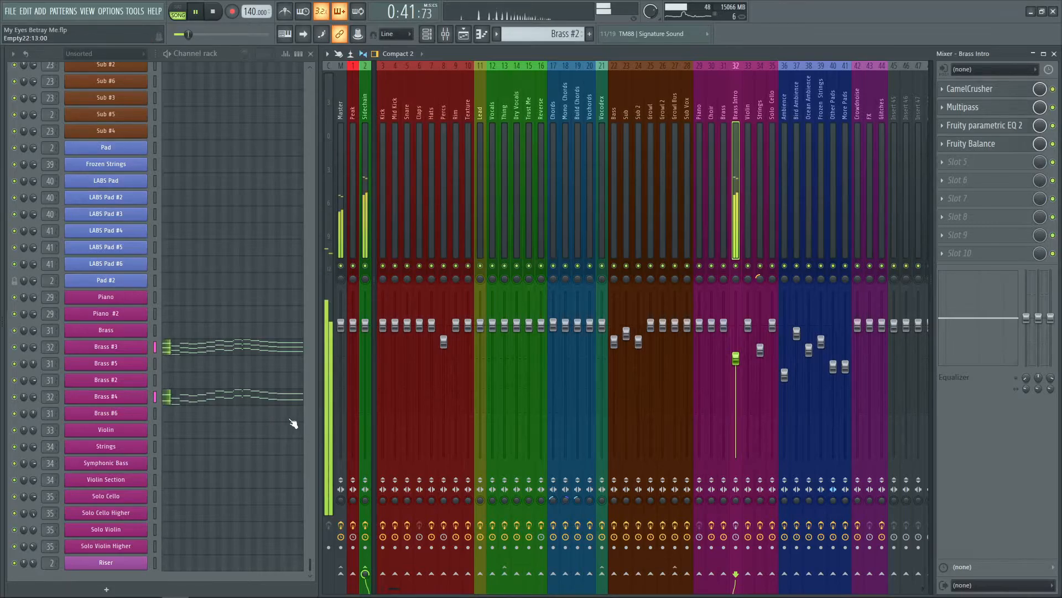
key(space)
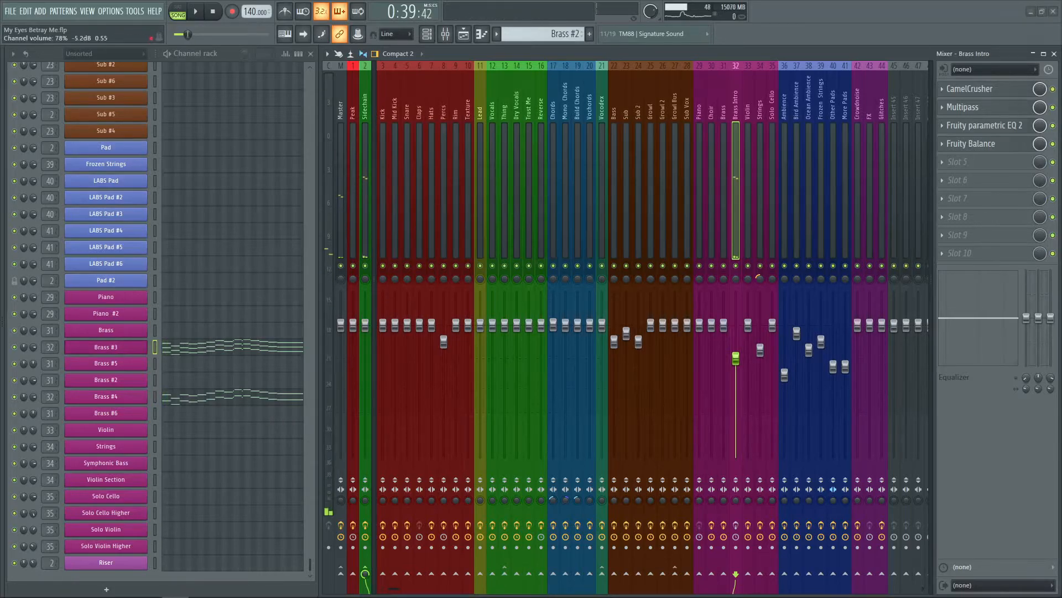
- Open the Brass #3 and Brass #4 instruments to check which orchestral brass presets they use
click(106, 347)
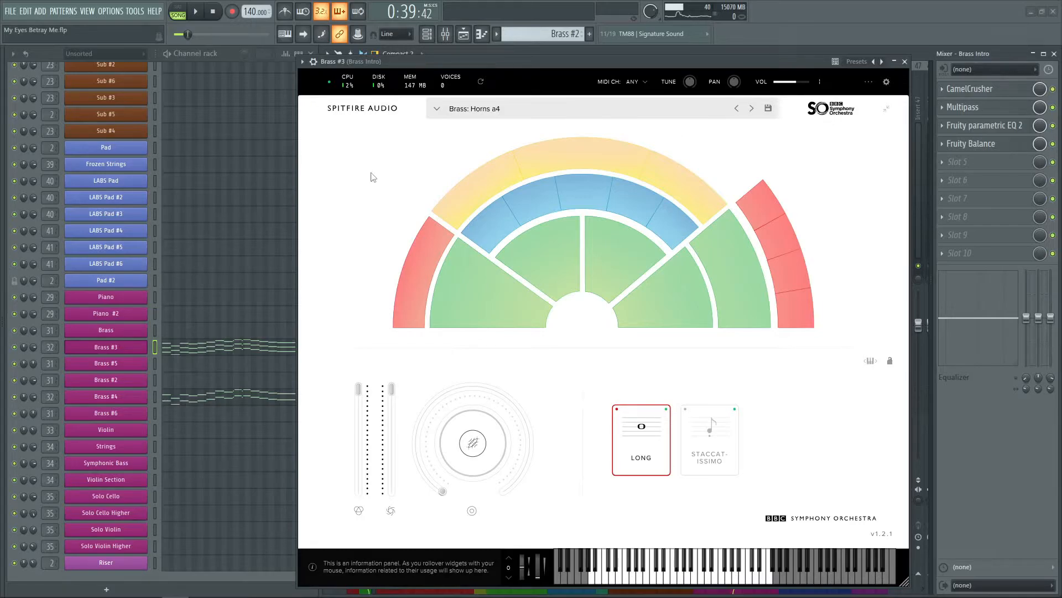
click(109, 396)
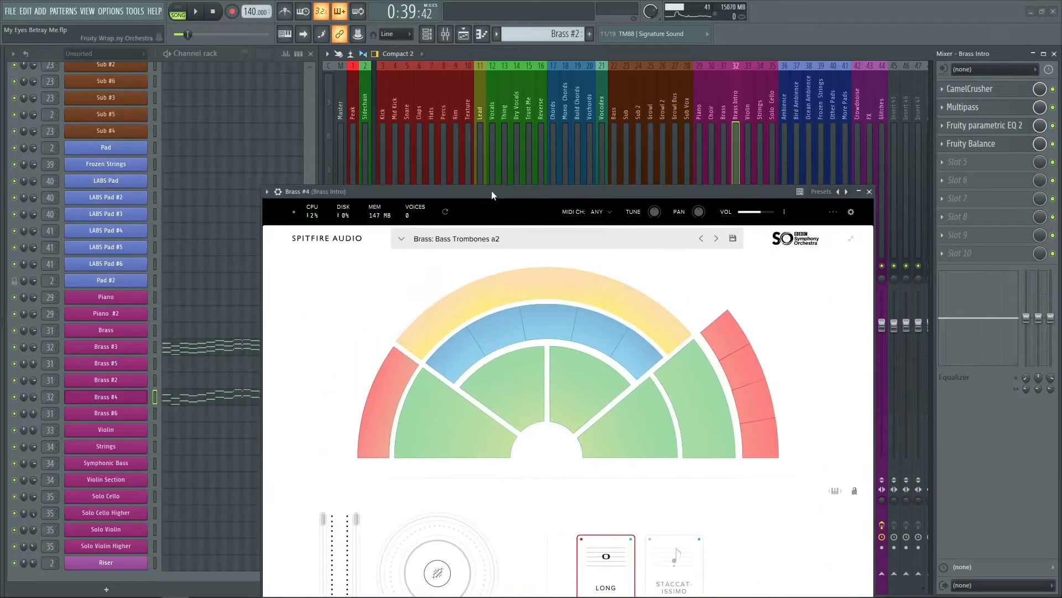
drag(491, 190, 570, 68)
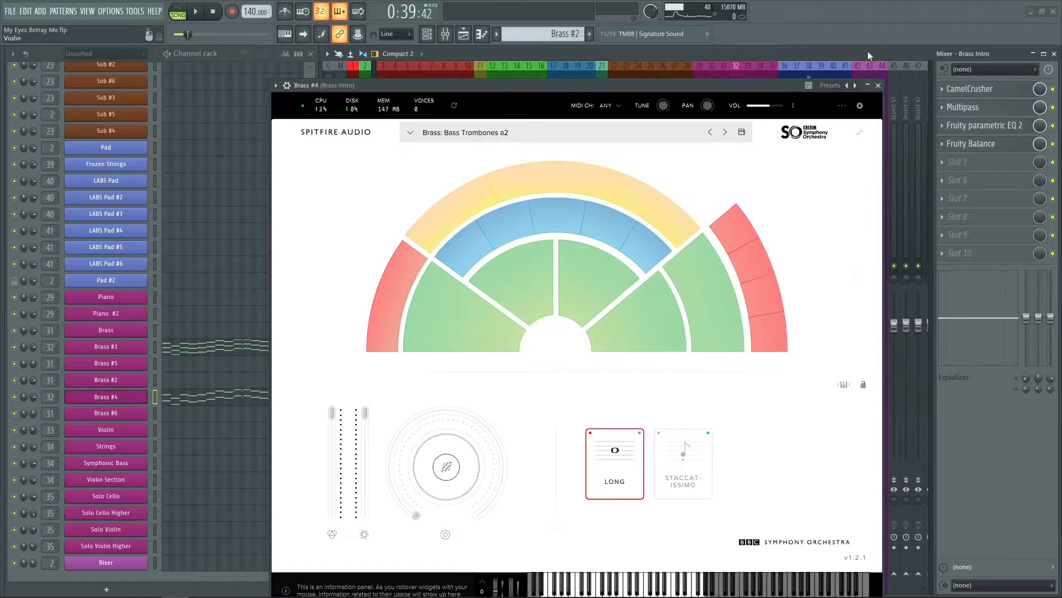
click(878, 85)
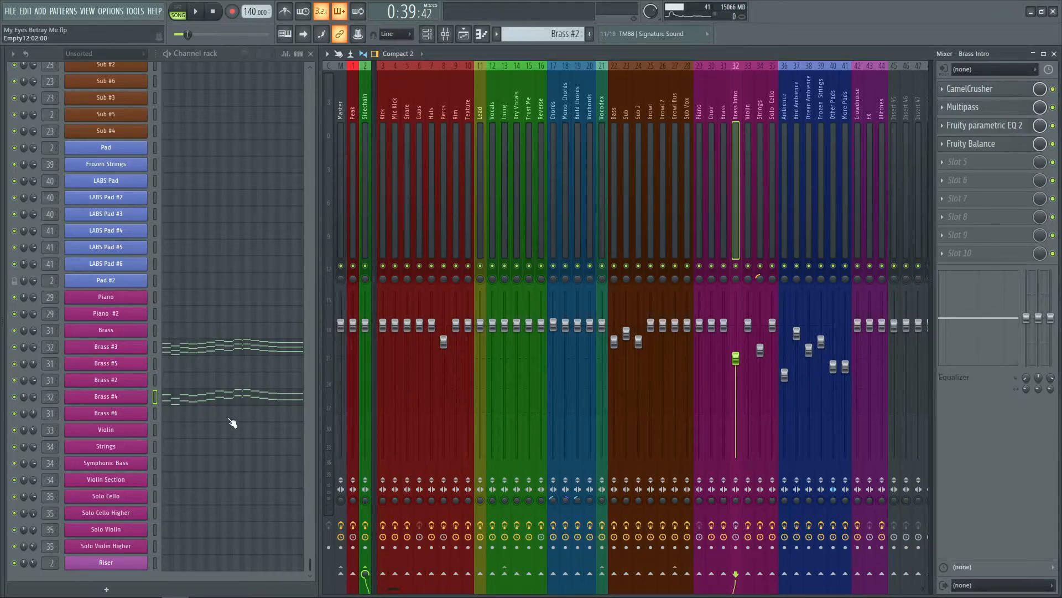
- Show the available brass presets in the Brass #3 instrument, close it, and audition the brass
click(106, 346)
click(475, 109)
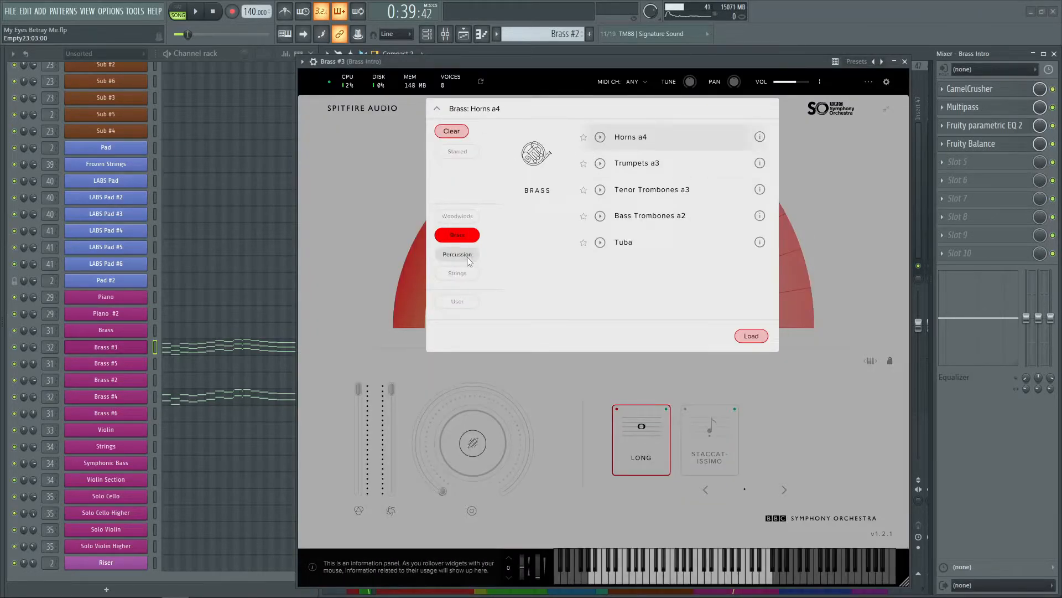
click(439, 109)
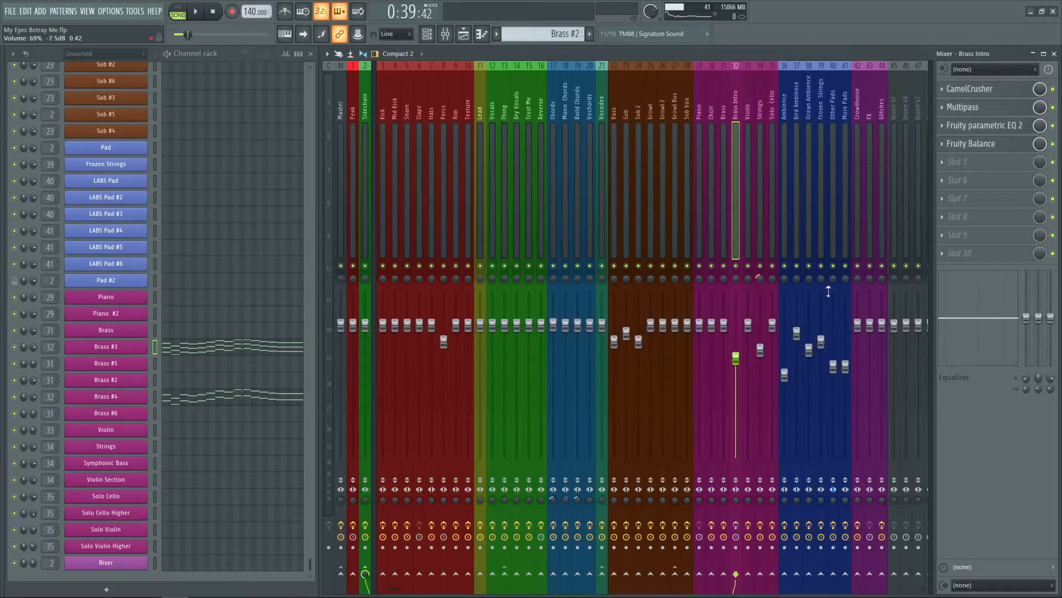
click(905, 61)
key(space)
key(space)
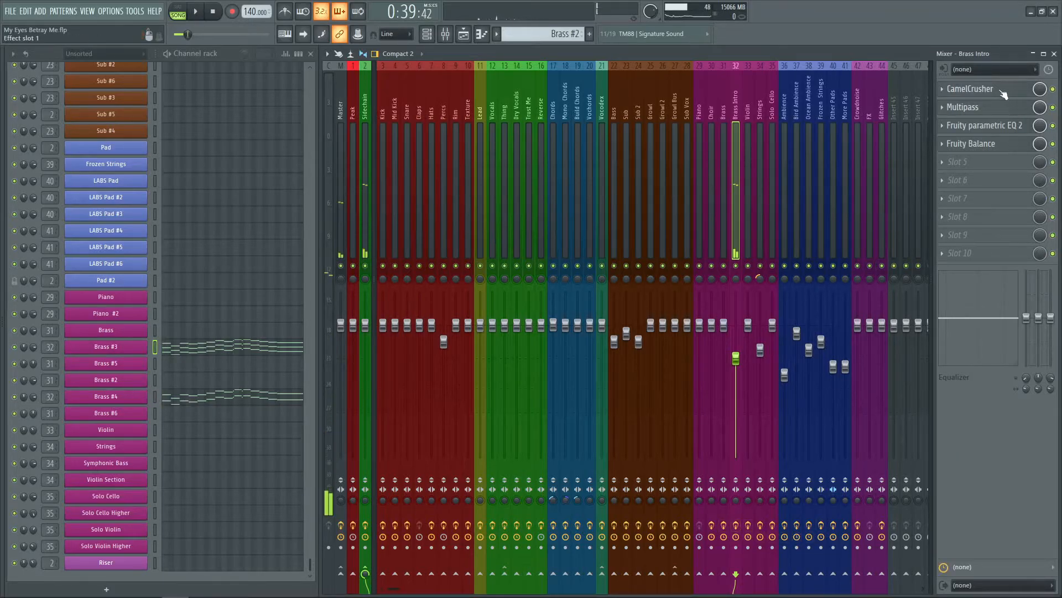
- Inspect the Multipass and CamelCrusher effects on the Brass Intro track while auditioning the brass
click(974, 107)
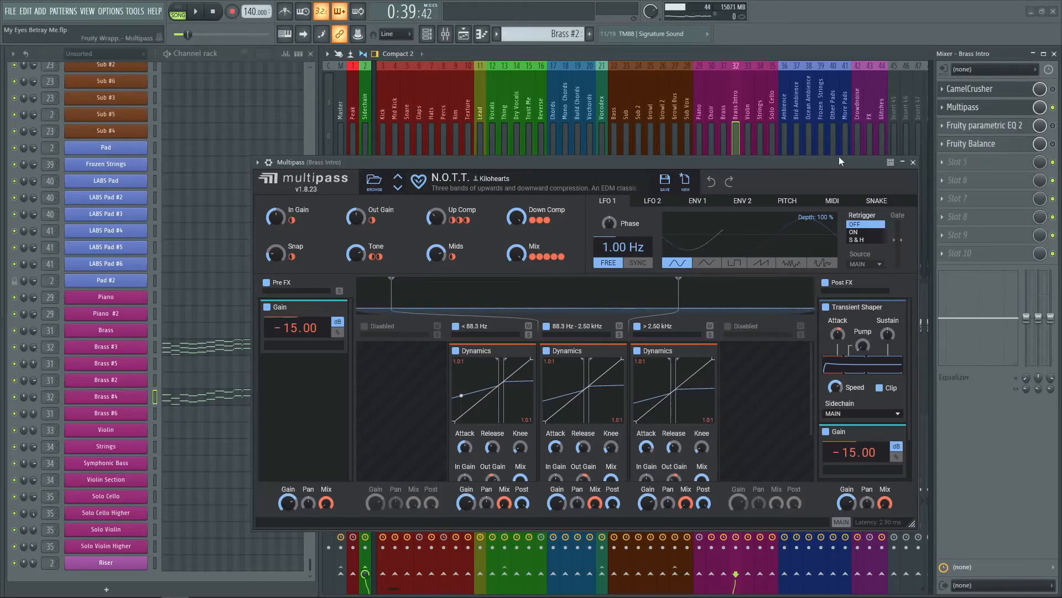
click(917, 165)
key(space)
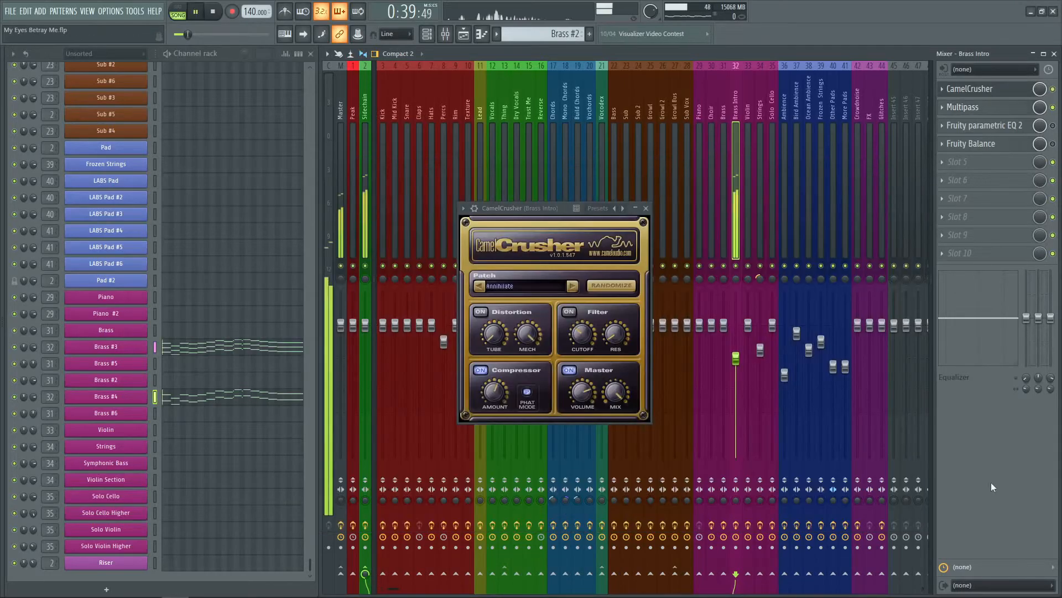
key(space)
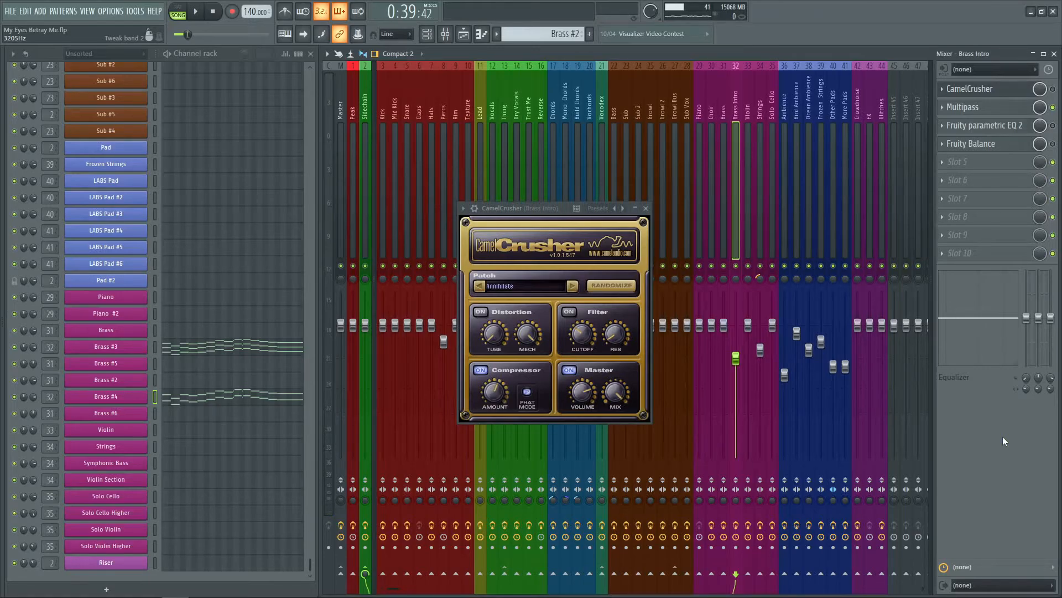
key(space)
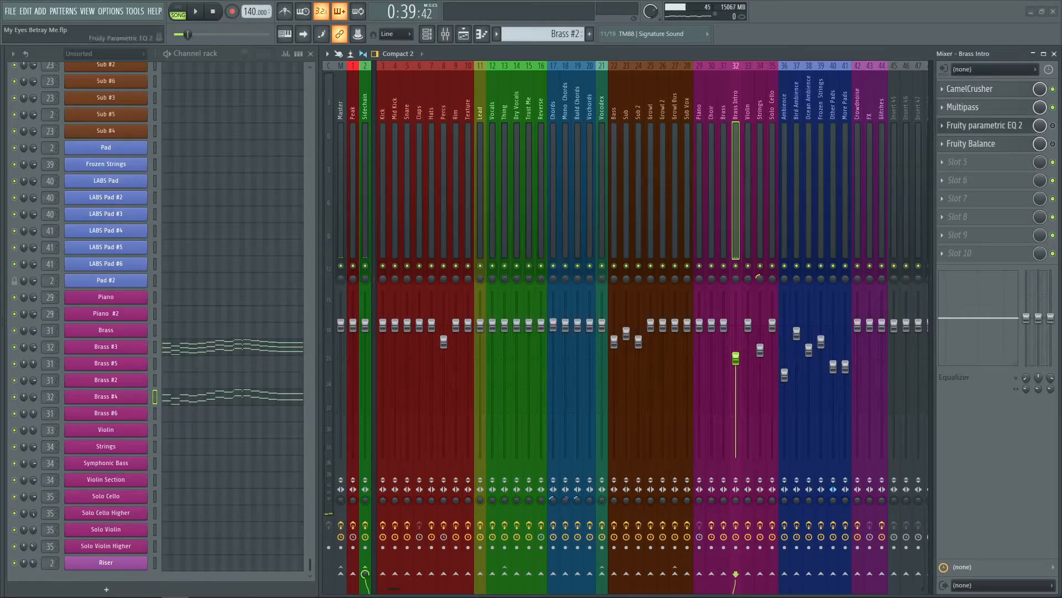
- Check the Fruity parametric EQ 2 and Fruity Balance effects on the Brass Intro track while auditioning the brass
click(980, 126)
drag(550, 234, 573, 232)
click(1053, 127)
key(space)
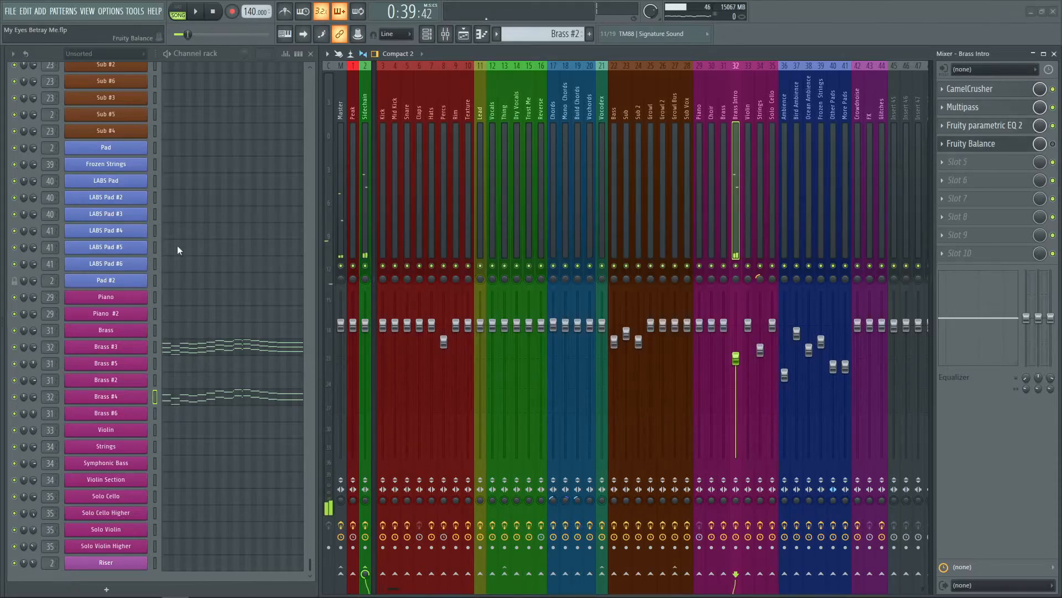
click(971, 143)
key(space)
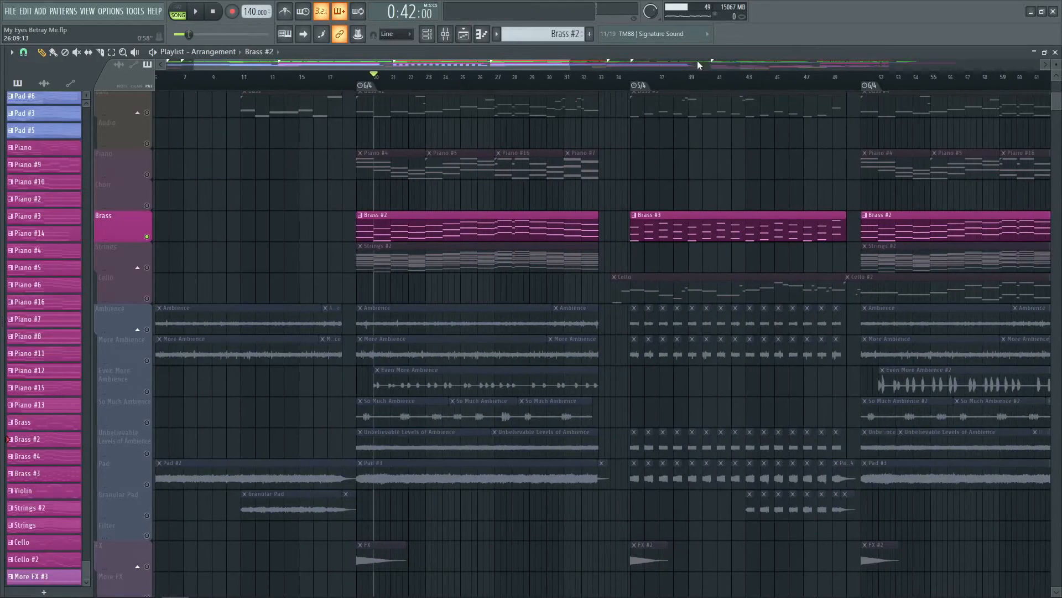
- Leave the playlist, revisit the Brass #3 and Brass #4 instrument windows, and close them
click(1056, 52)
click(108, 347)
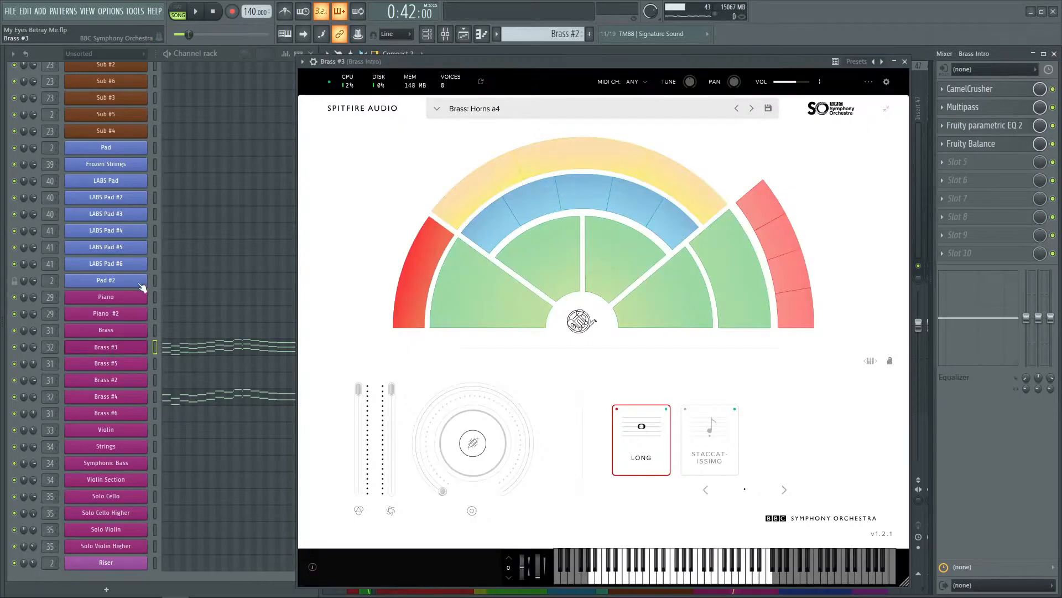
click(109, 397)
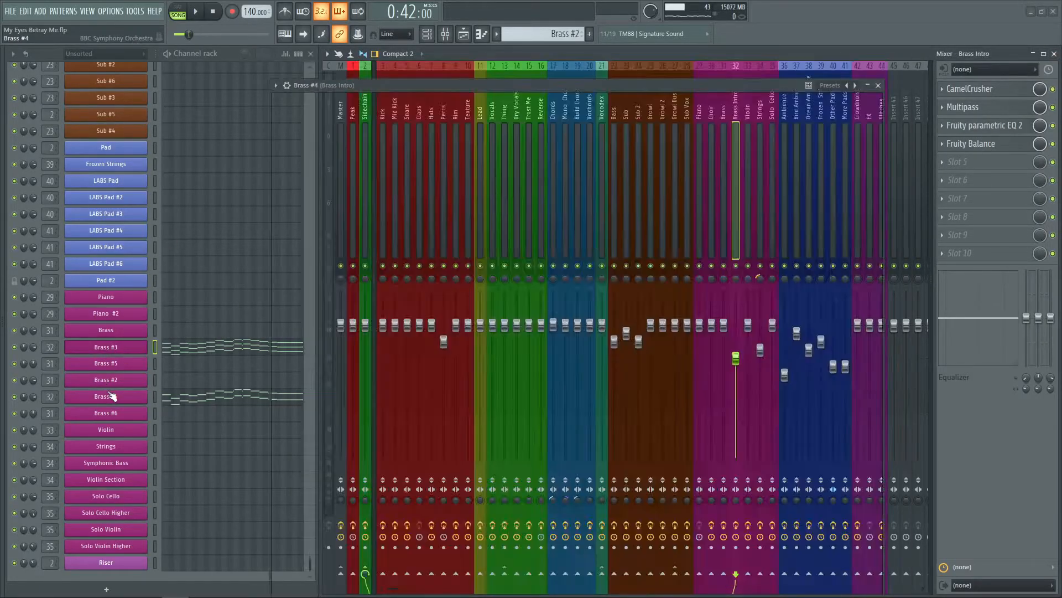
click(879, 86)
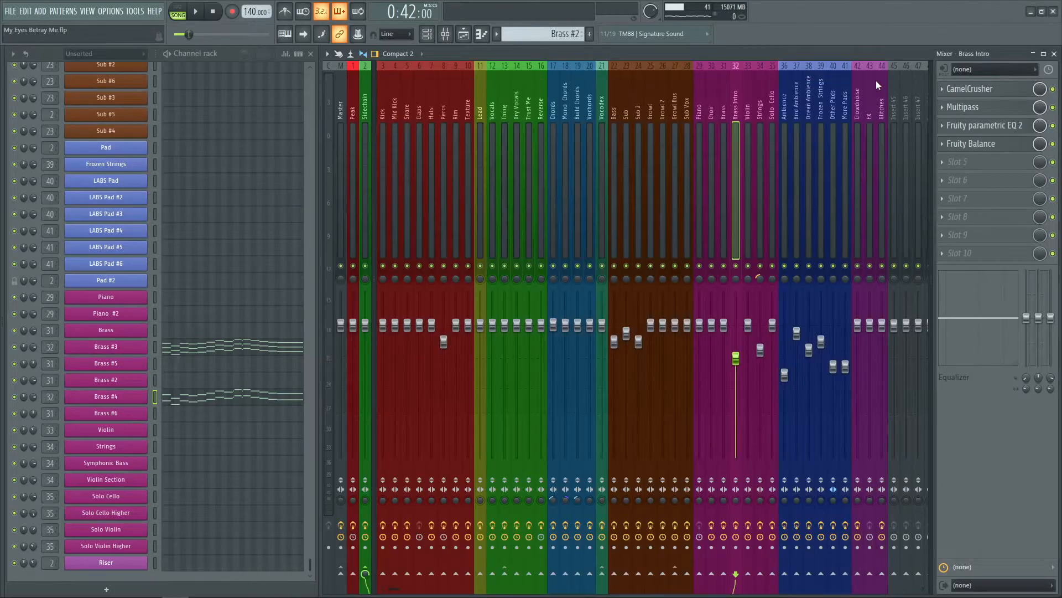
- Solo the Strings track in the playlist and the Strings channel of the Strings #2 pattern
click(464, 35)
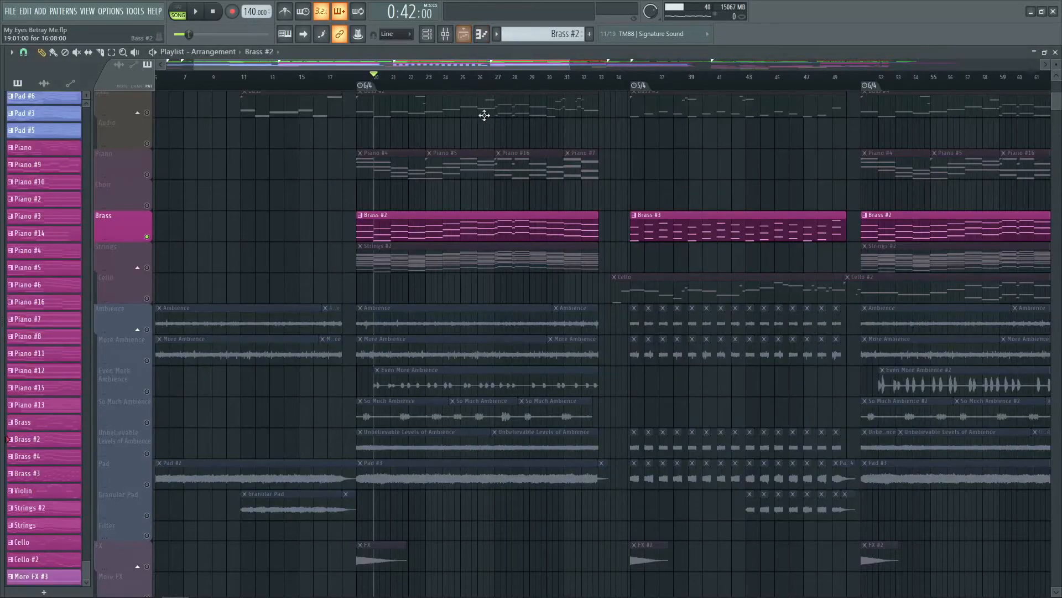
right_click(147, 268)
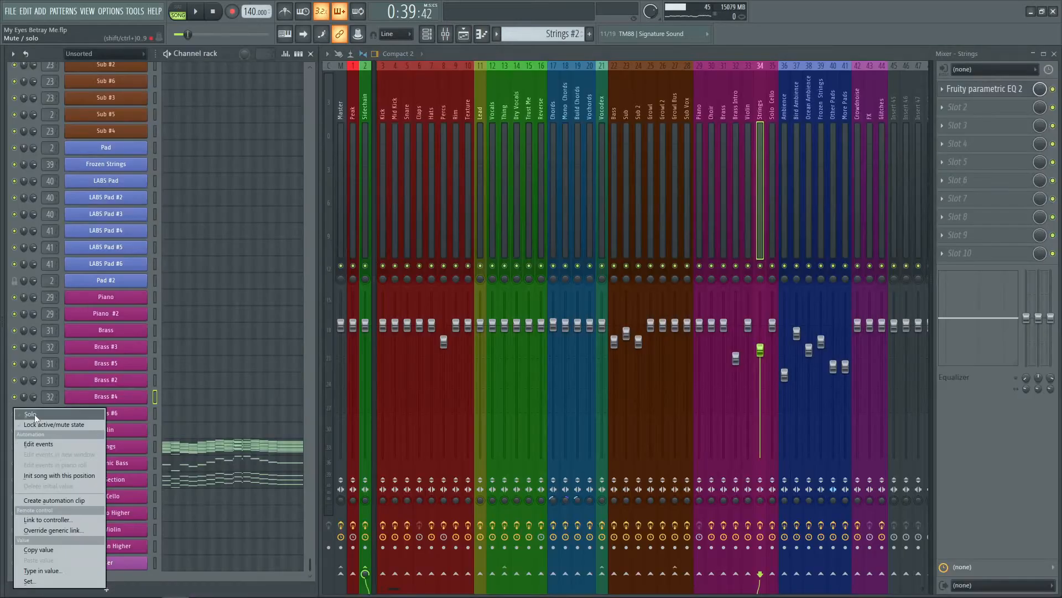
click(34, 413)
- Examine how the Strings channel's chord notes are stacked across the octaves in the piano roll, and close it
scroll(245, 287, up, 9)
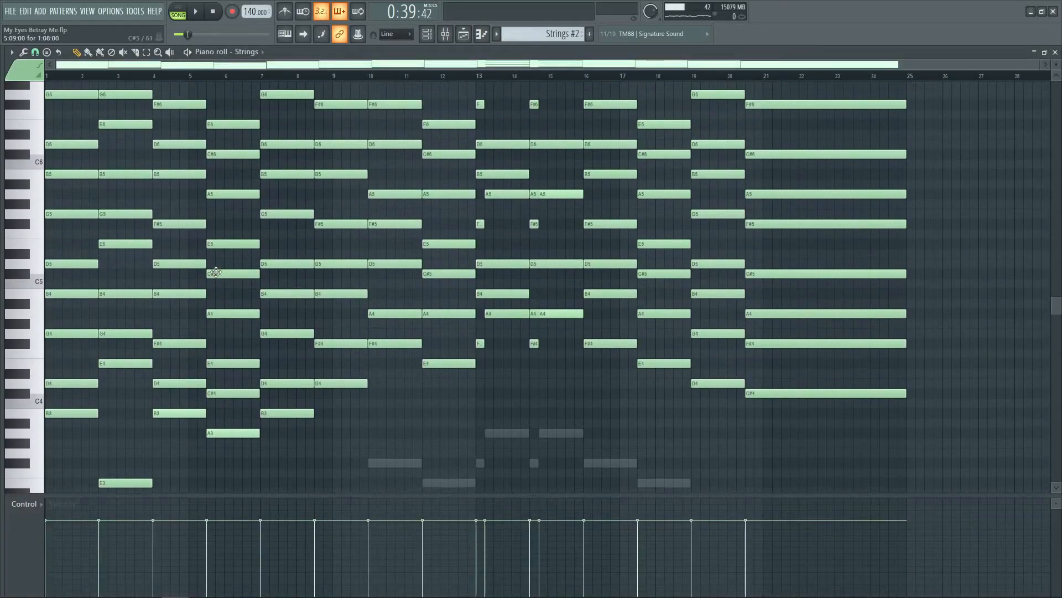
scroll(220, 276, down, 5)
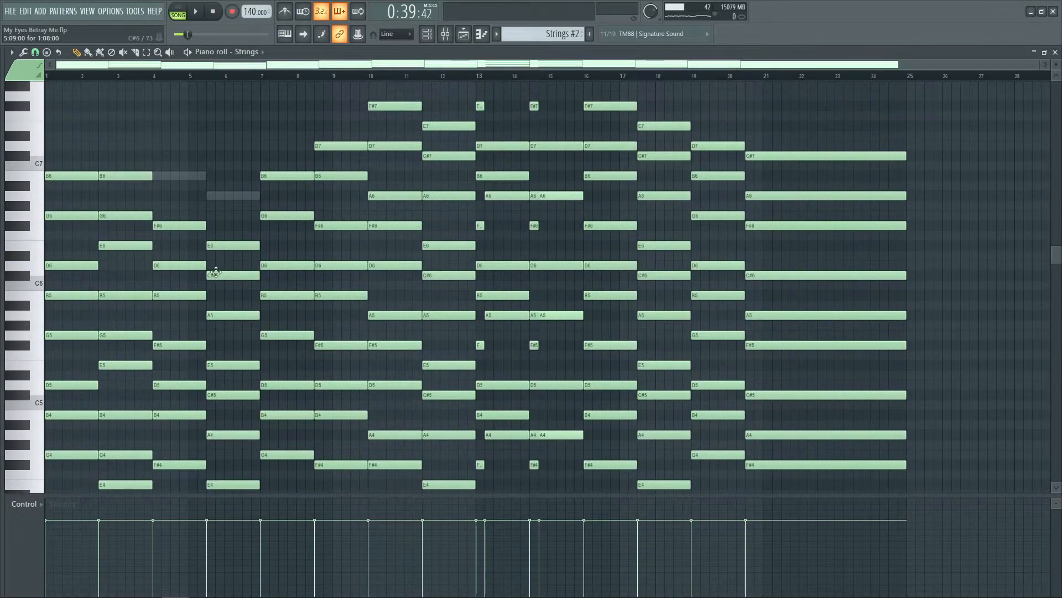
scroll(220, 276, up, 10)
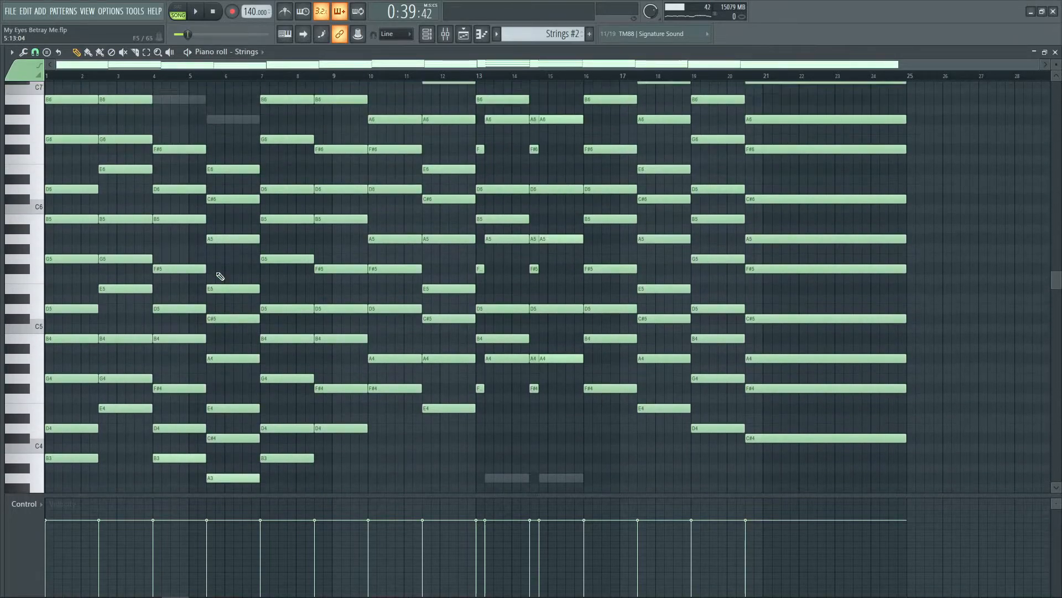
scroll(133, 252, down, 7)
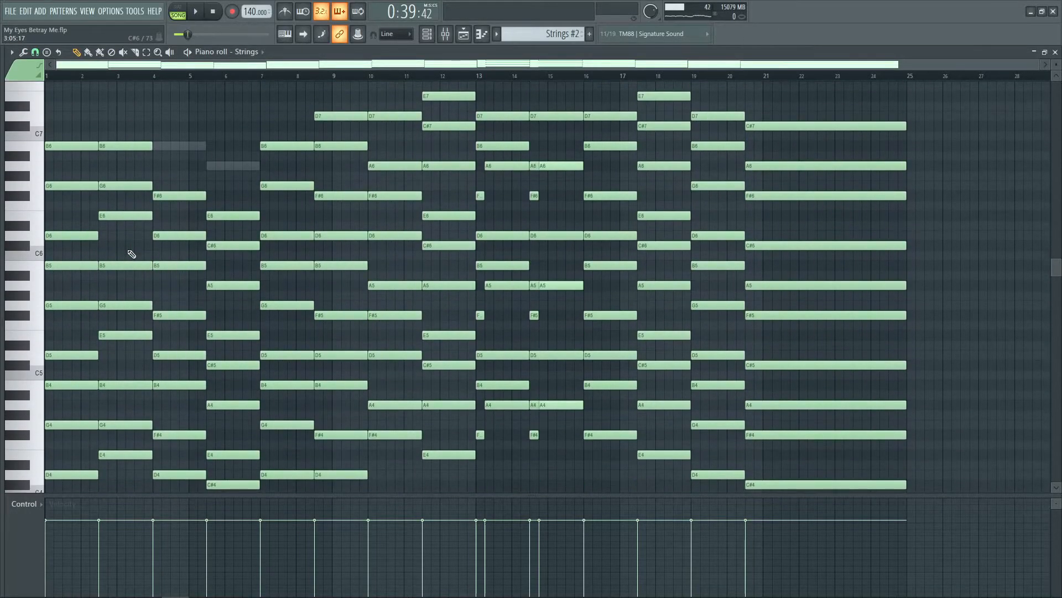
scroll(137, 249, up, 3)
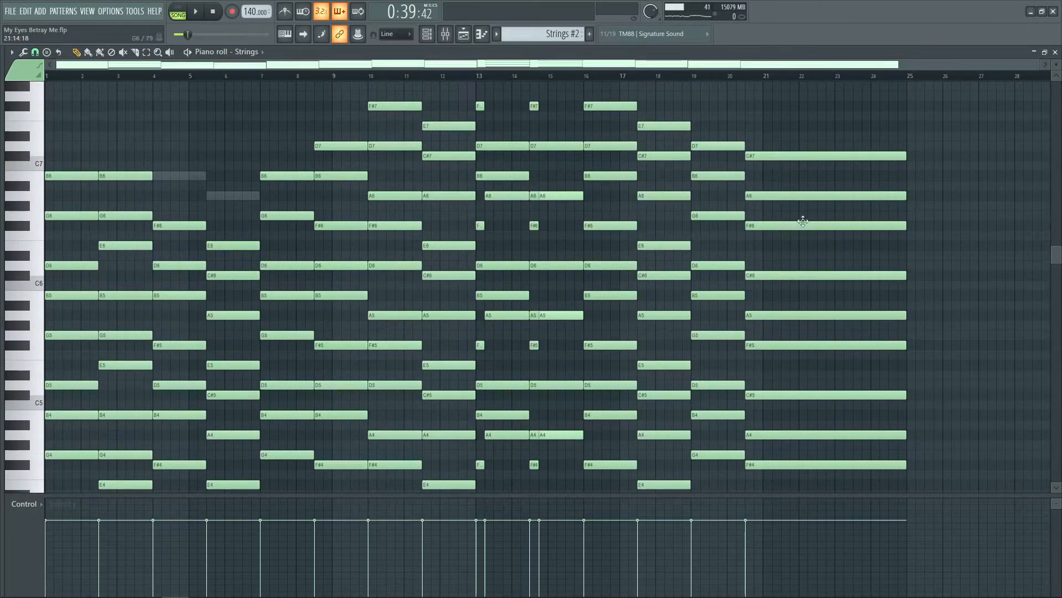
scroll(939, 228, down, 1)
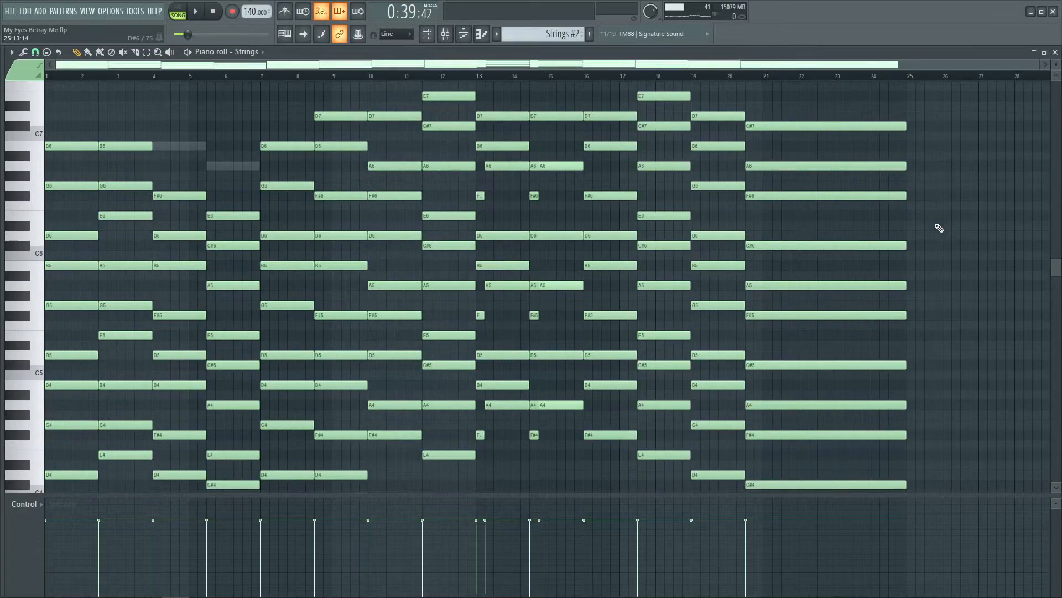
click(1055, 52)
- Play the soloed Strings channel and bring its Spitfire Audio instrument window fully into view
key(space)
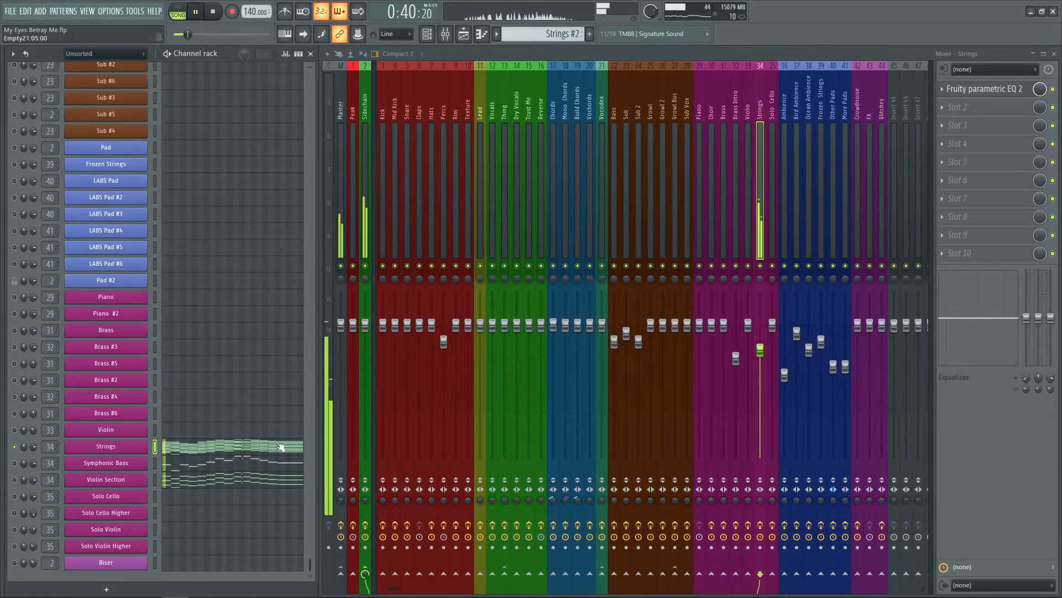
drag(0, 193, 0, 136)
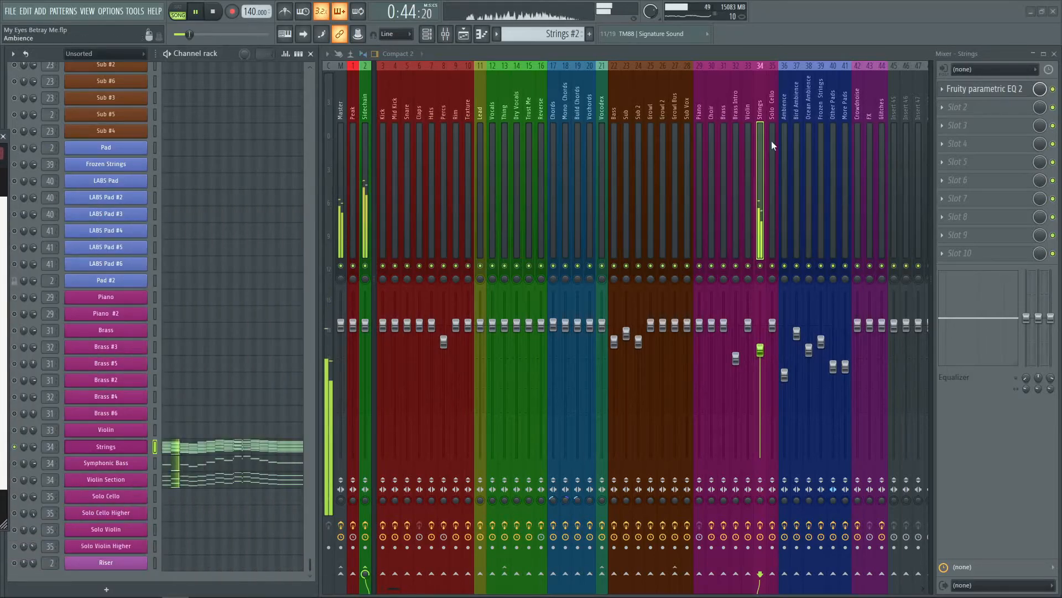
drag(0, 136, 641, 131)
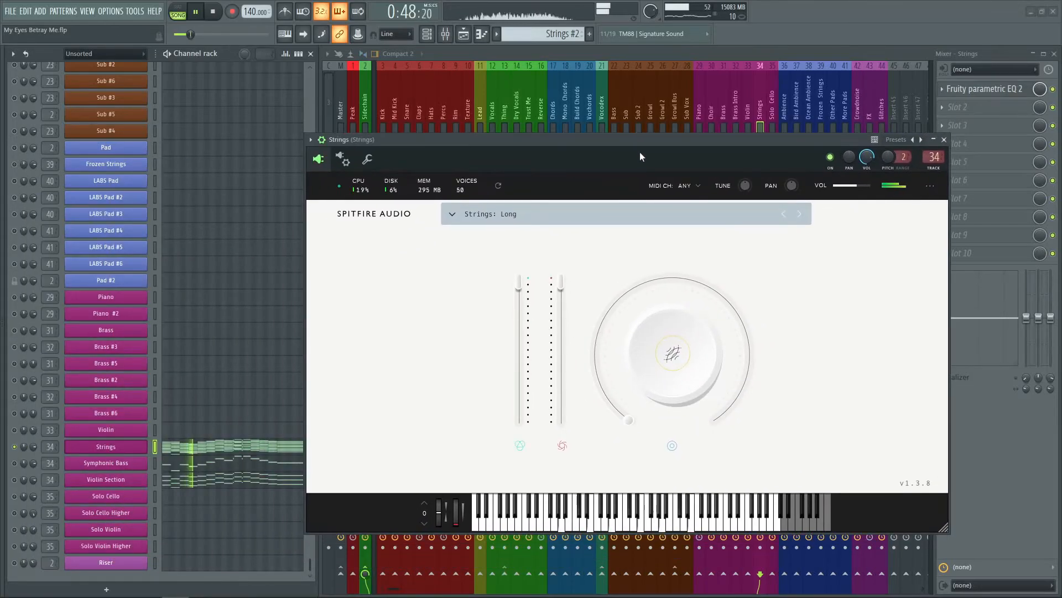
- Stop playback, inspect the Strings channel's highest notes in the piano roll, and check the Strings mixer track's Fruity parametric EQ 2
key(space)
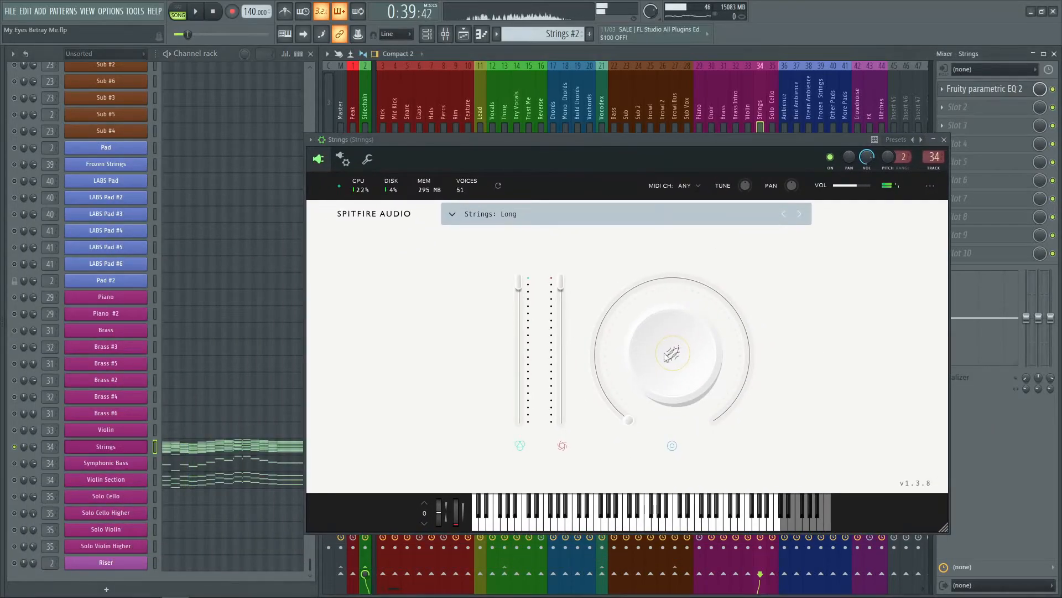
click(249, 447)
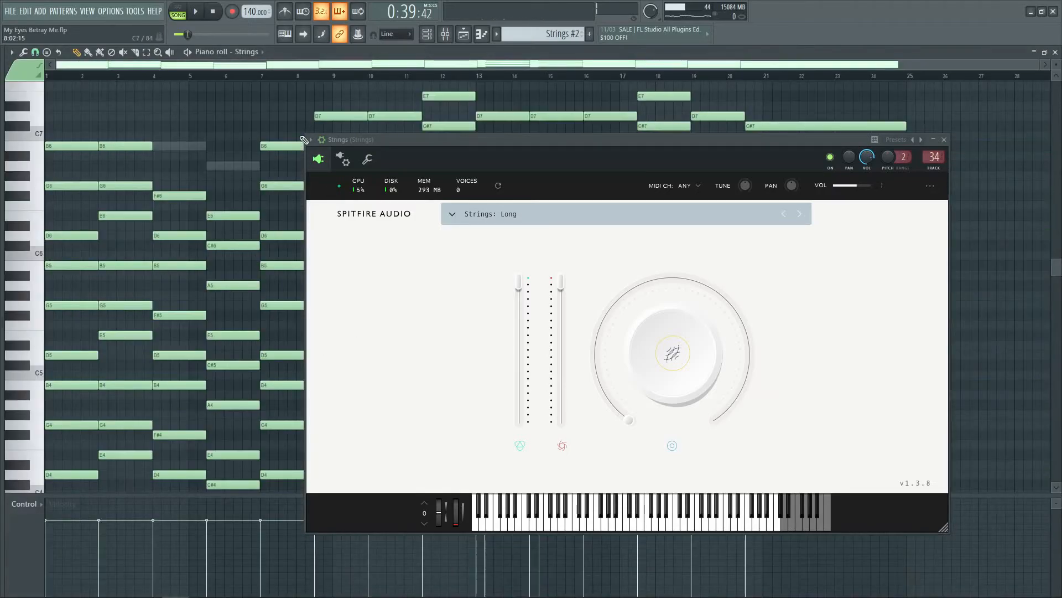
scroll(302, 120, up, 2)
scroll(302, 120, down, 1)
scroll(522, 121, up, 1)
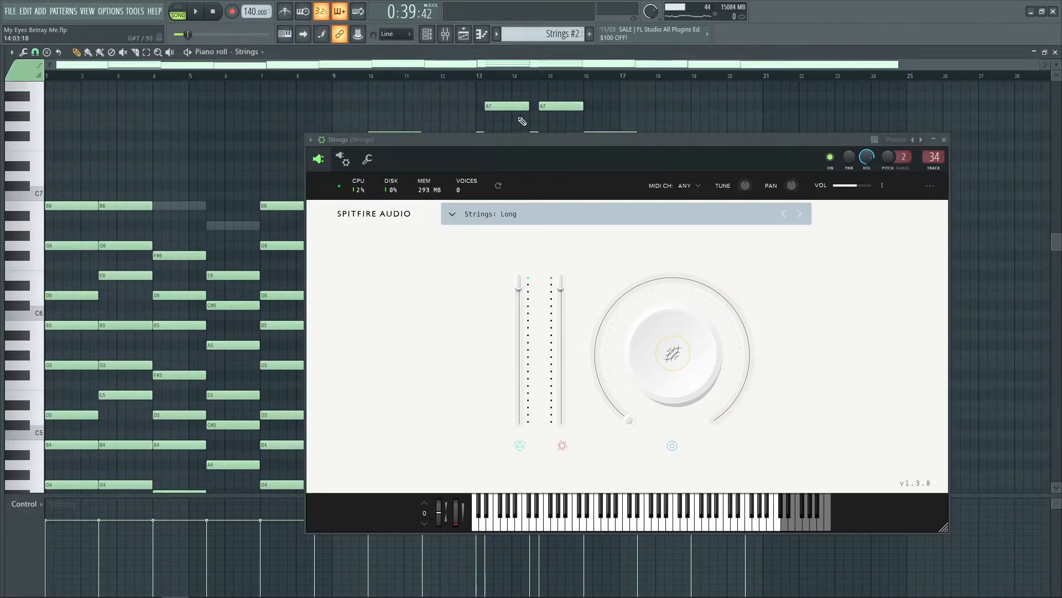
click(481, 78)
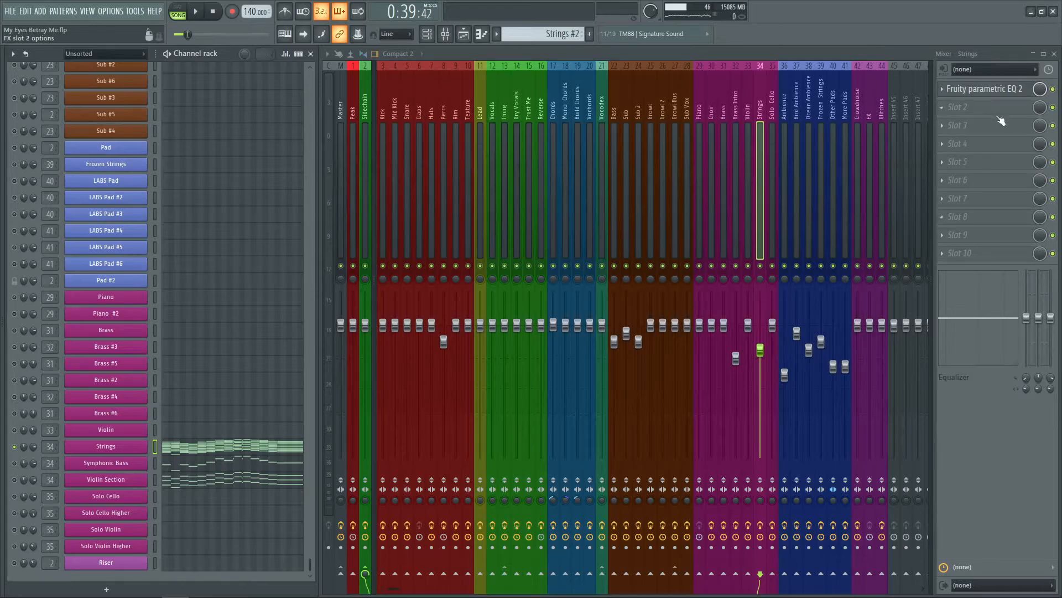
click(982, 88)
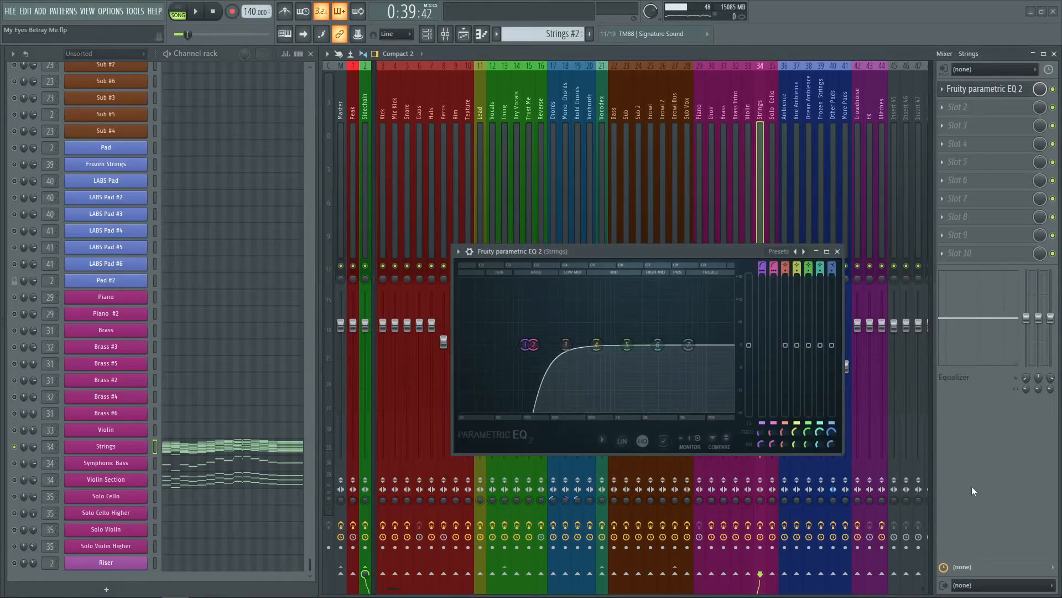
key(Escape)
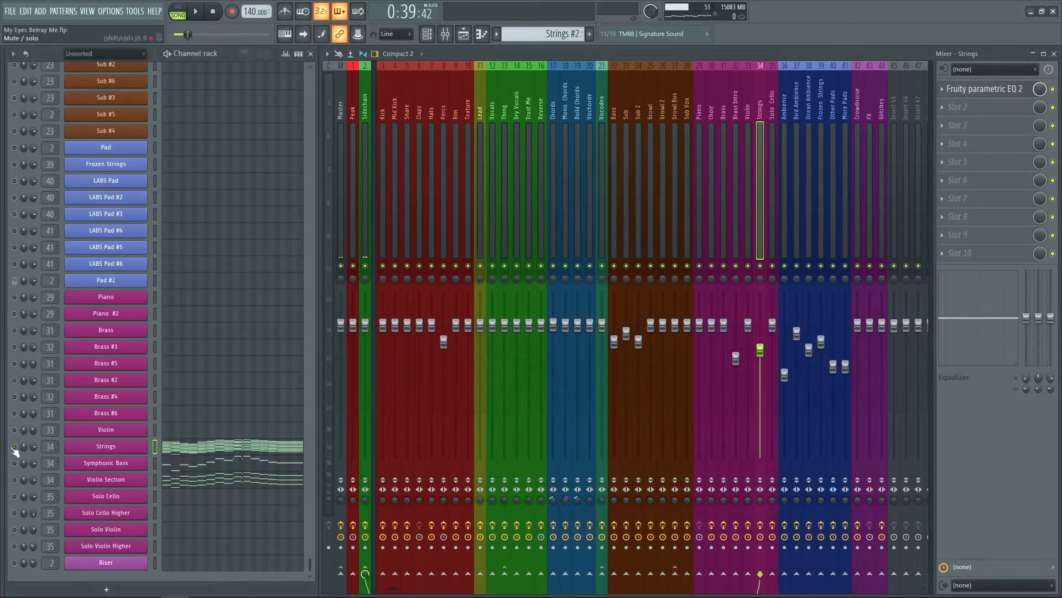
- Solo the Symphonic Bass channel, play it with its Spitfire Audio instrument window in view, and close the window
right_click(14, 463)
scroll(183, 244, up, 5)
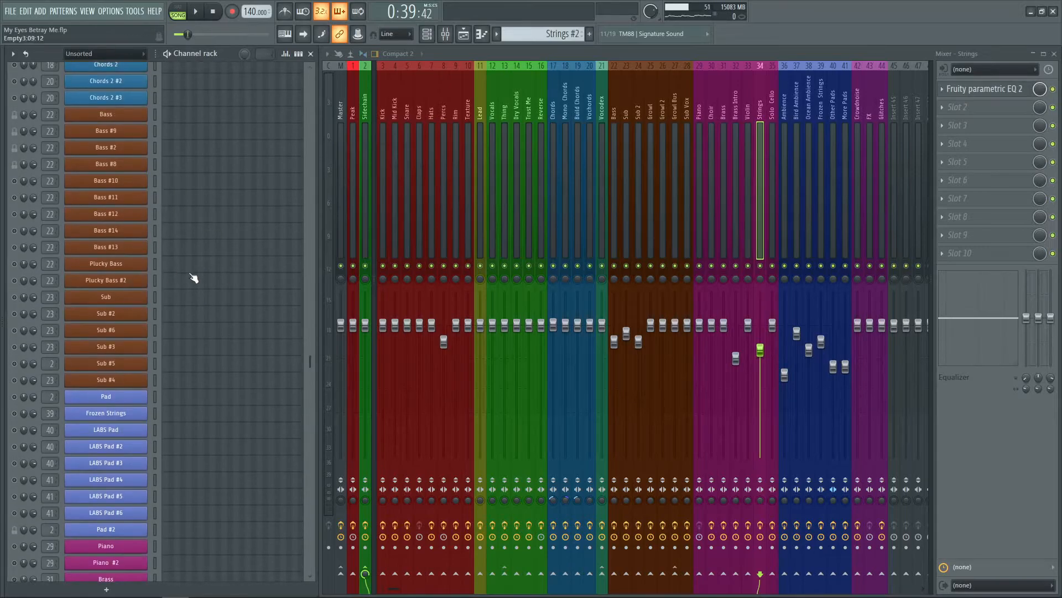
scroll(179, 310, down, 5)
click(110, 470)
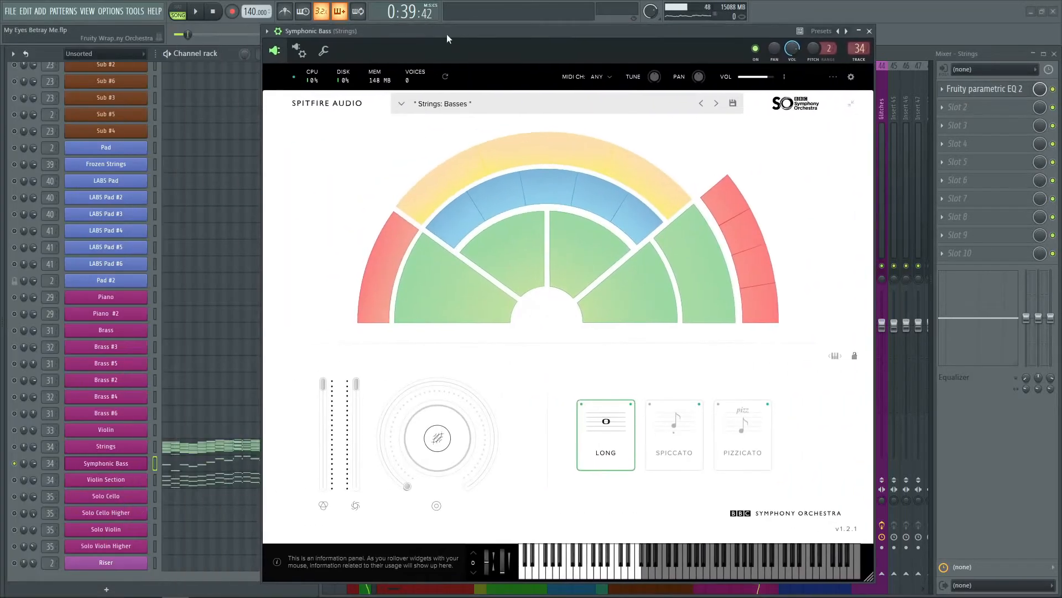
click(279, 32)
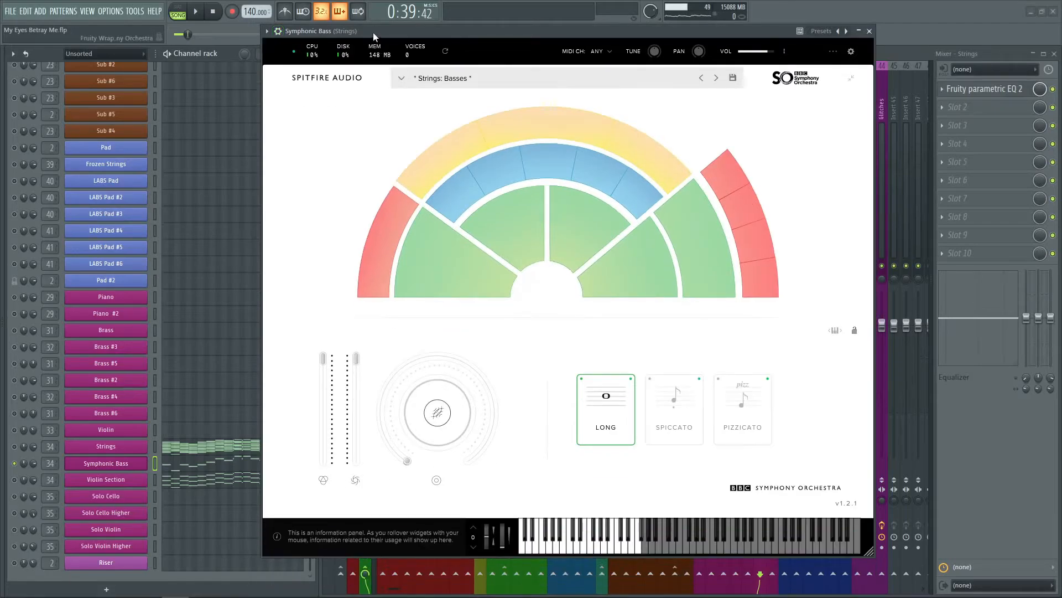
drag(373, 32, 331, 60)
key(space)
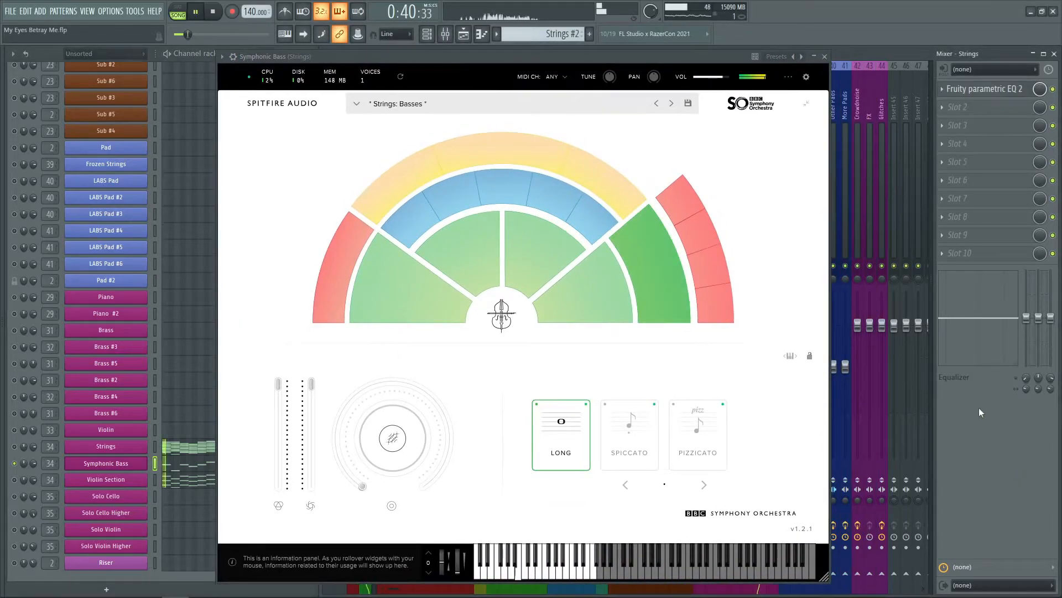
click(823, 57)
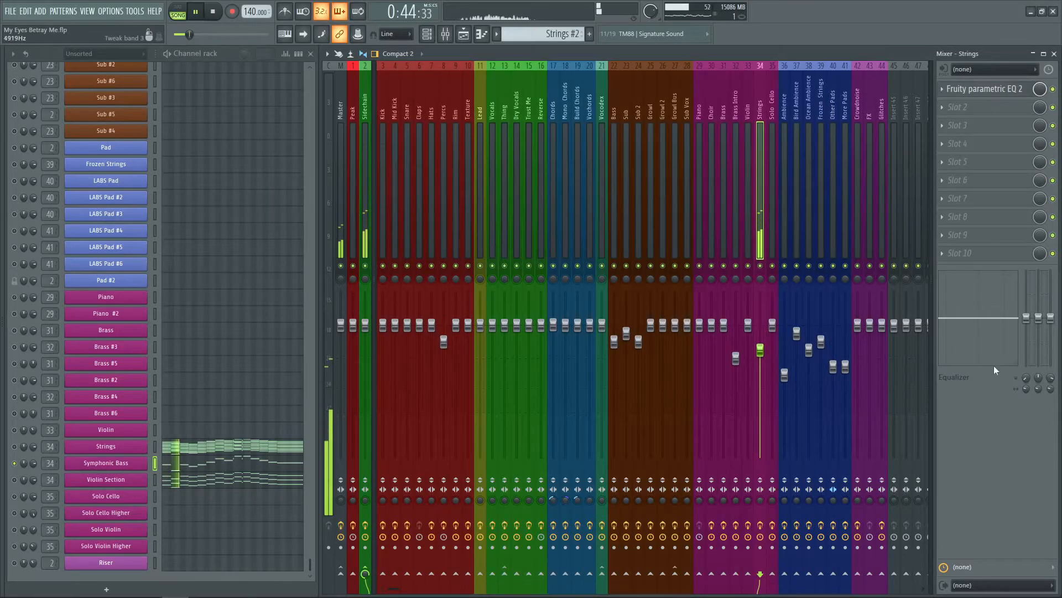
- Inspect the Symphonic Bass notes in the piano roll, and play the Strings and Symphonic Bass channels together
click(253, 466)
scroll(420, 395, down, 4)
scroll(419, 395, down, 6)
key(space)
click(1055, 52)
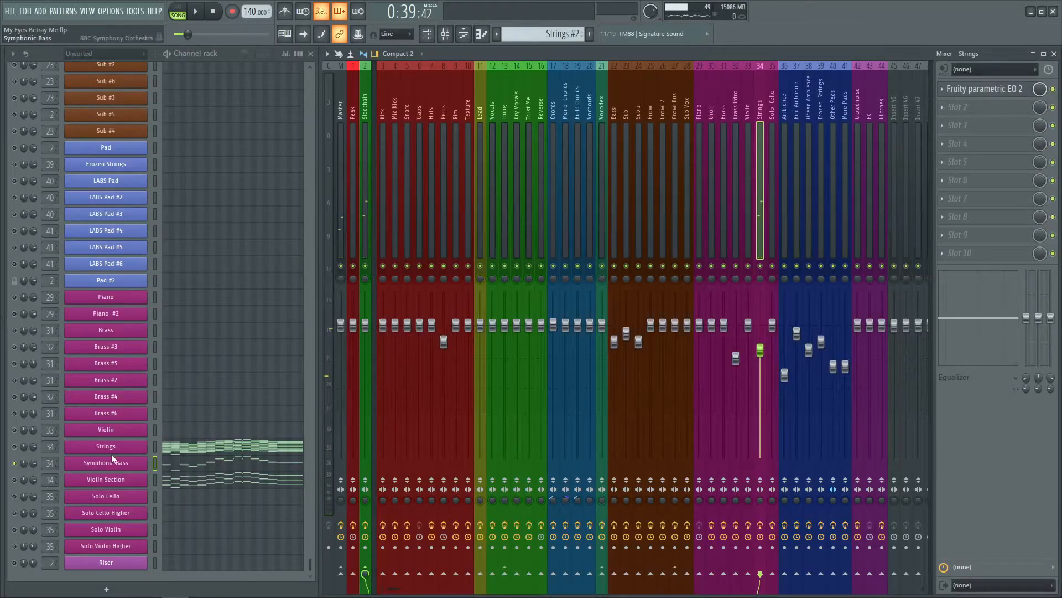
key(space)
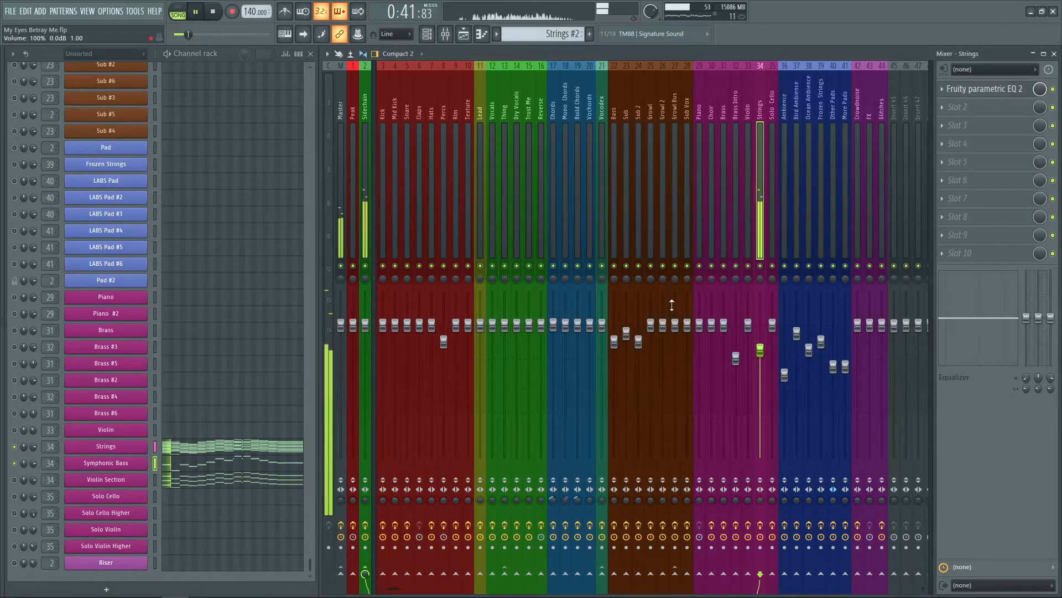
key(space)
- Solo the Violin Section channel, play it while viewing its Spitfire Audio instrument, and close the window and stop playback
right_click(15, 478)
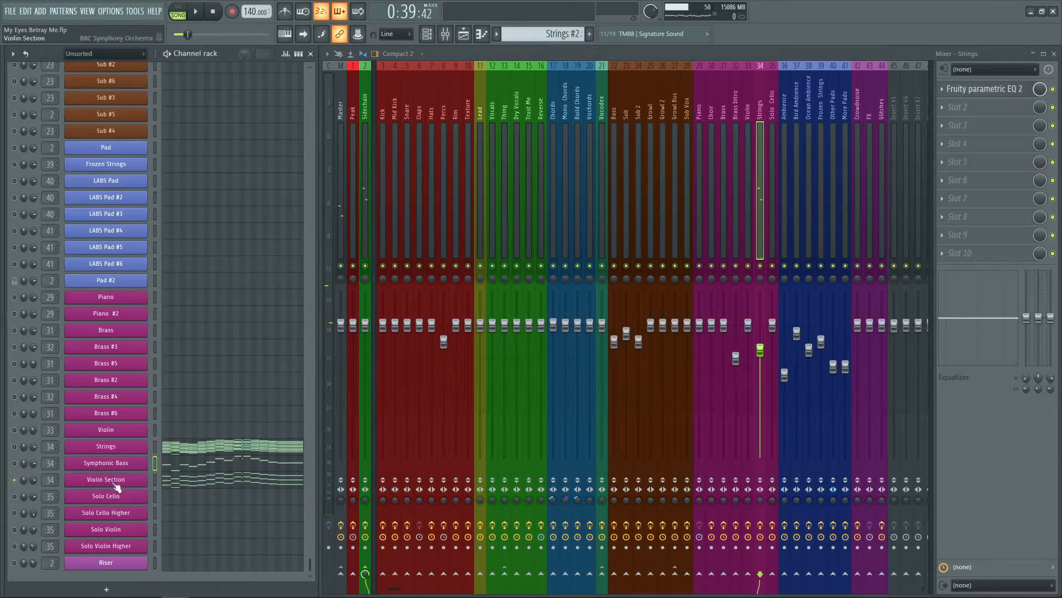
key(space)
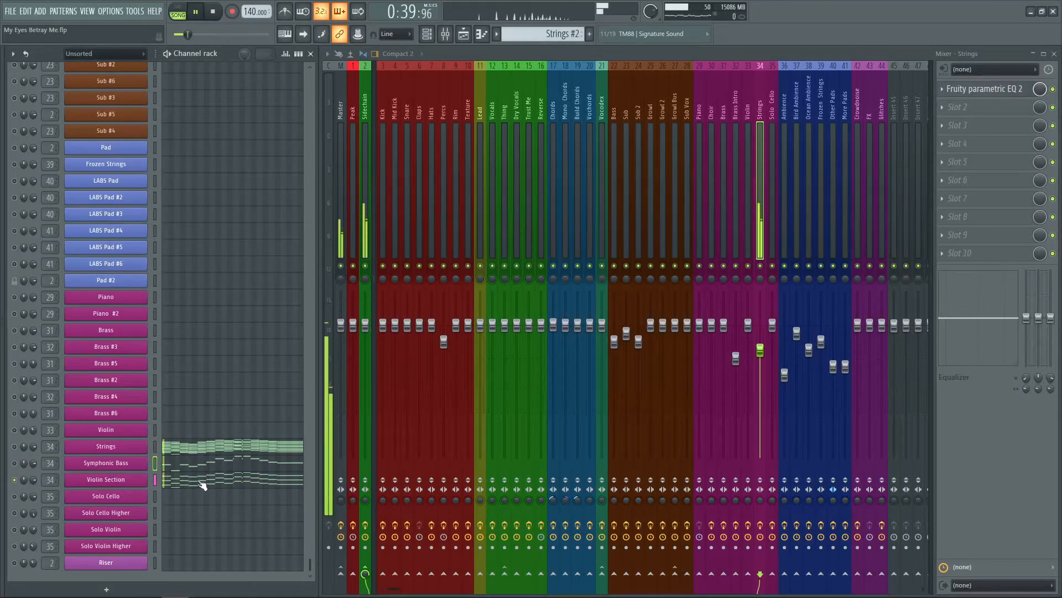
click(155, 479)
drag(0, 83, 434, 90)
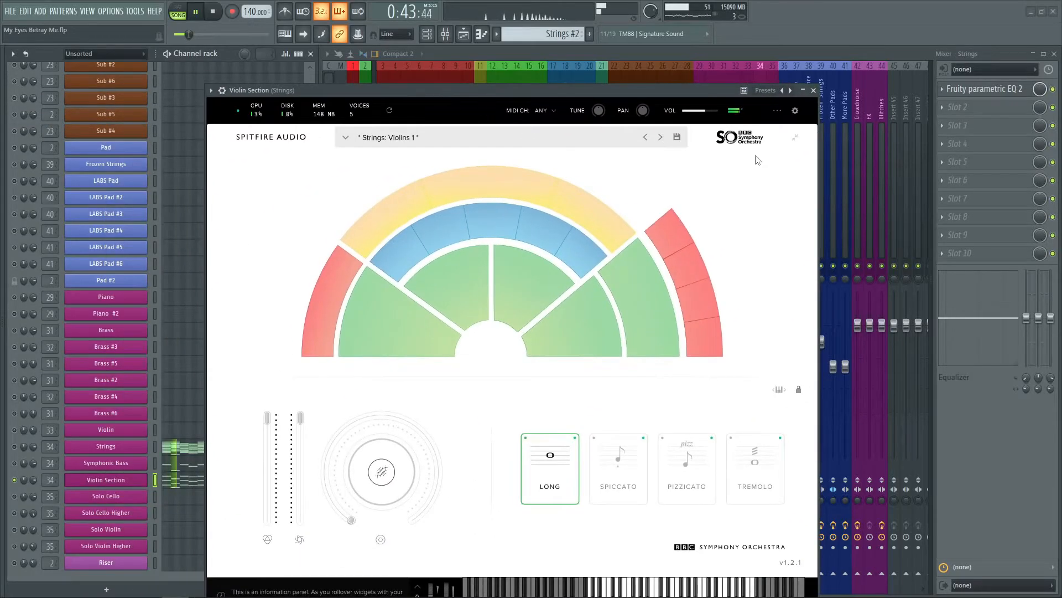
click(814, 90)
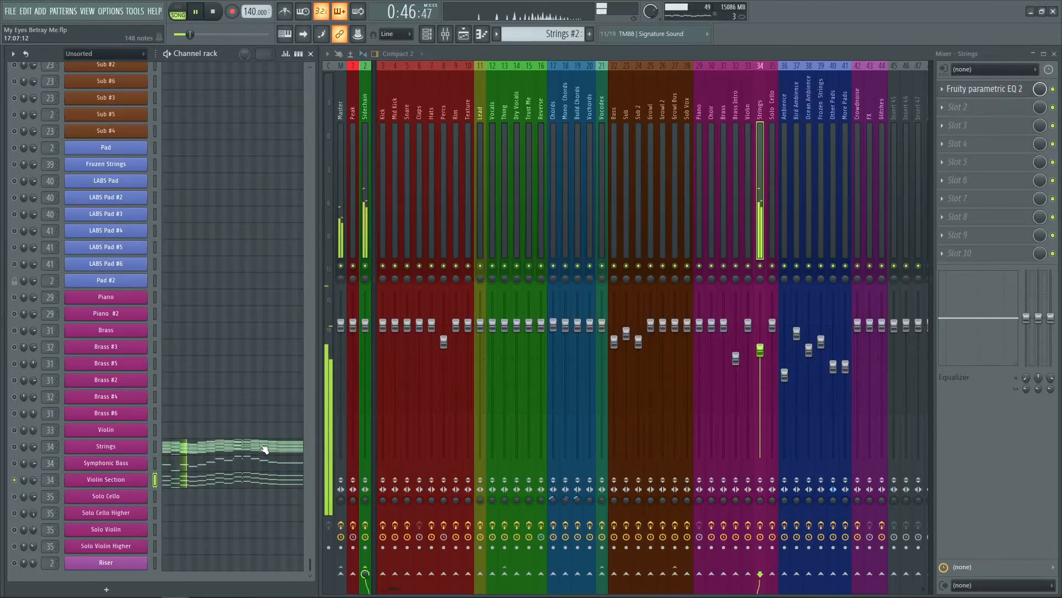
key(space)
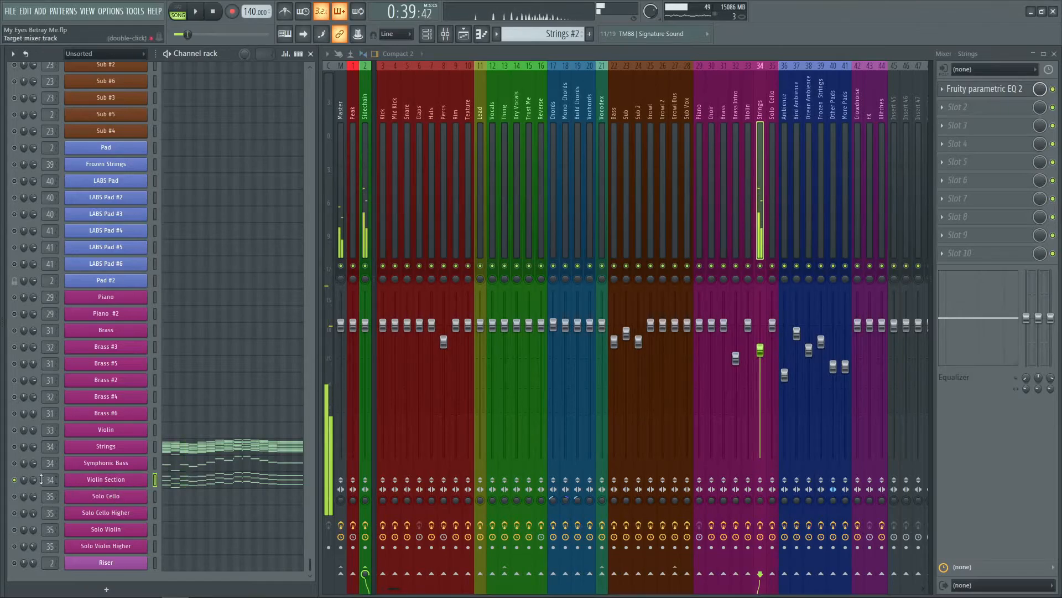
- Unsolo the Violin Section so all channels are enabled, and play the Strings #2 layers together
right_click(15, 480)
click(28, 414)
key(space)
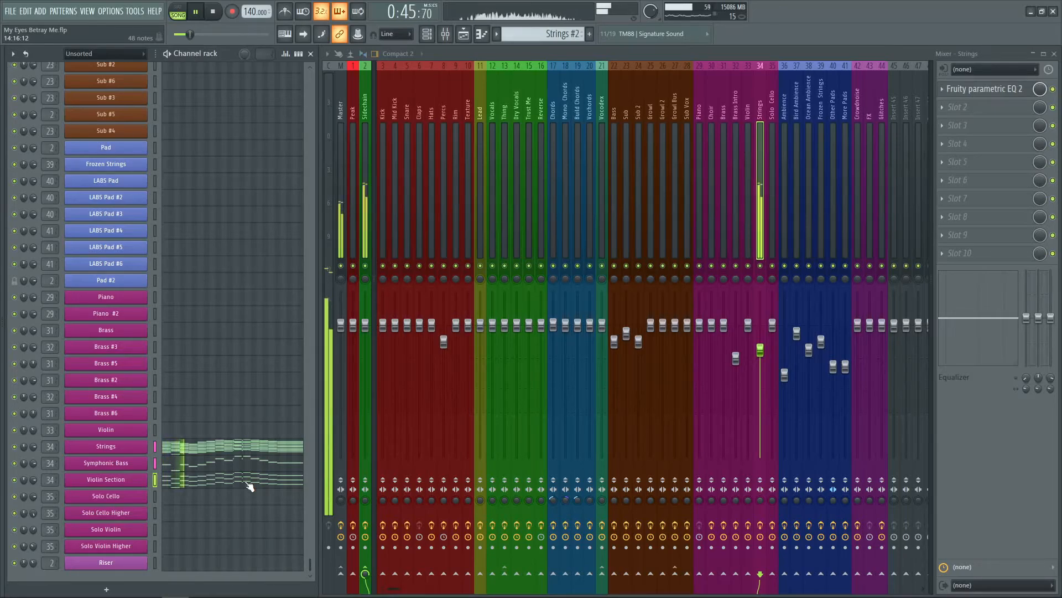
- Examine the Violin Section's notes across the octaves in the piano roll while playing from bar 13, and close it
click(249, 486)
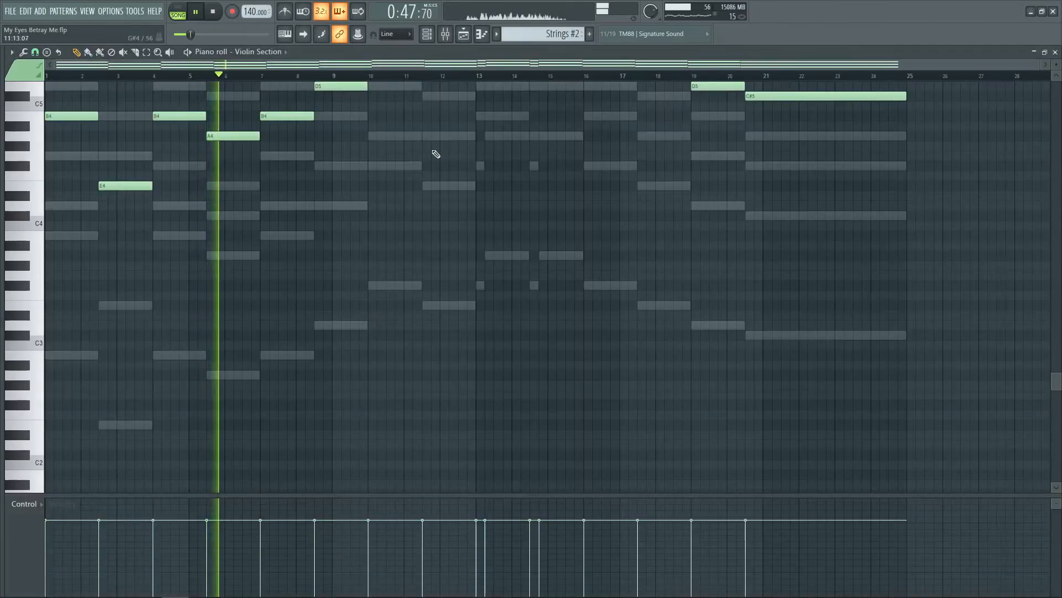
scroll(449, 147, up, 5)
click(479, 76)
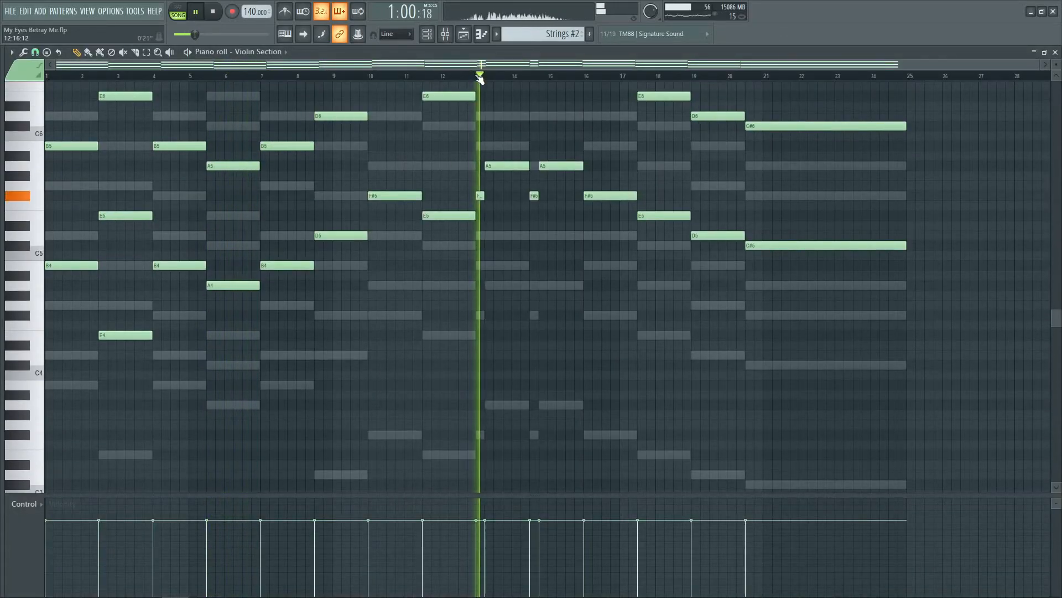
scroll(623, 161, up, 7)
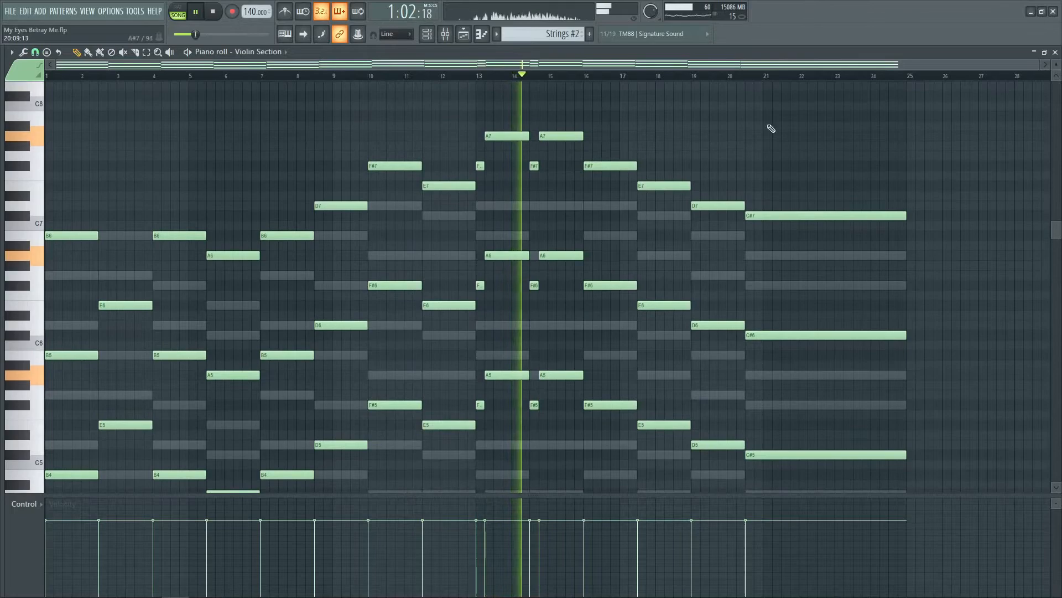
key(space)
key(F7)
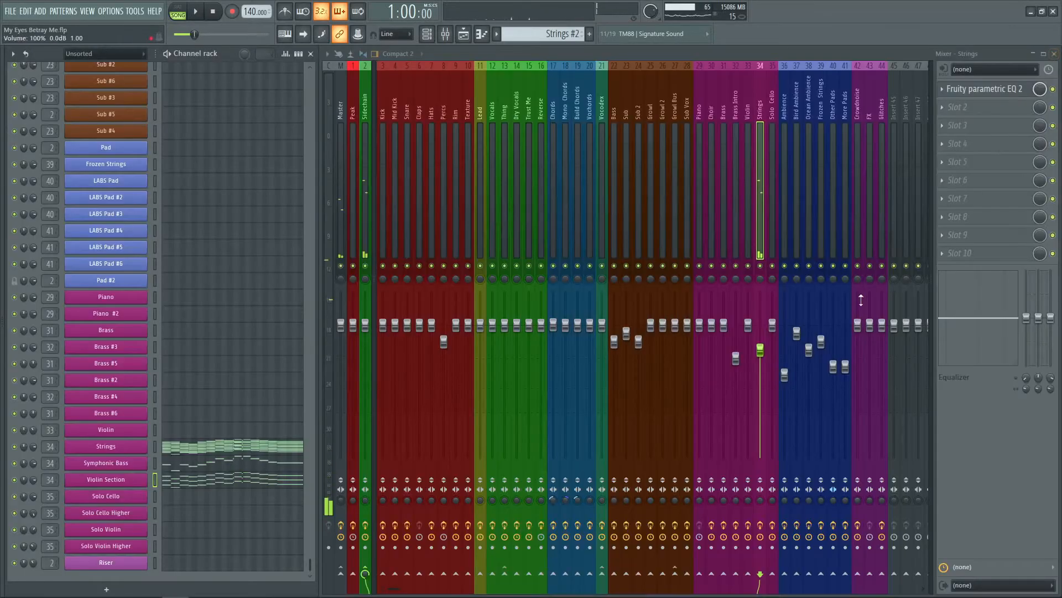
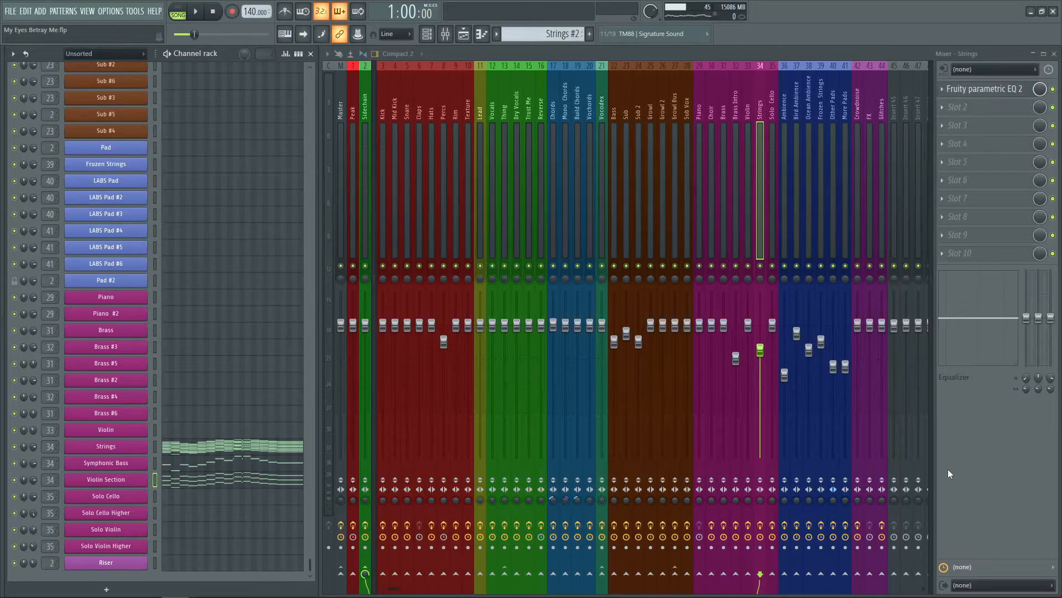
- Return to the playlist, solo the Ambience track, and play it from bar 19
click(370, 201)
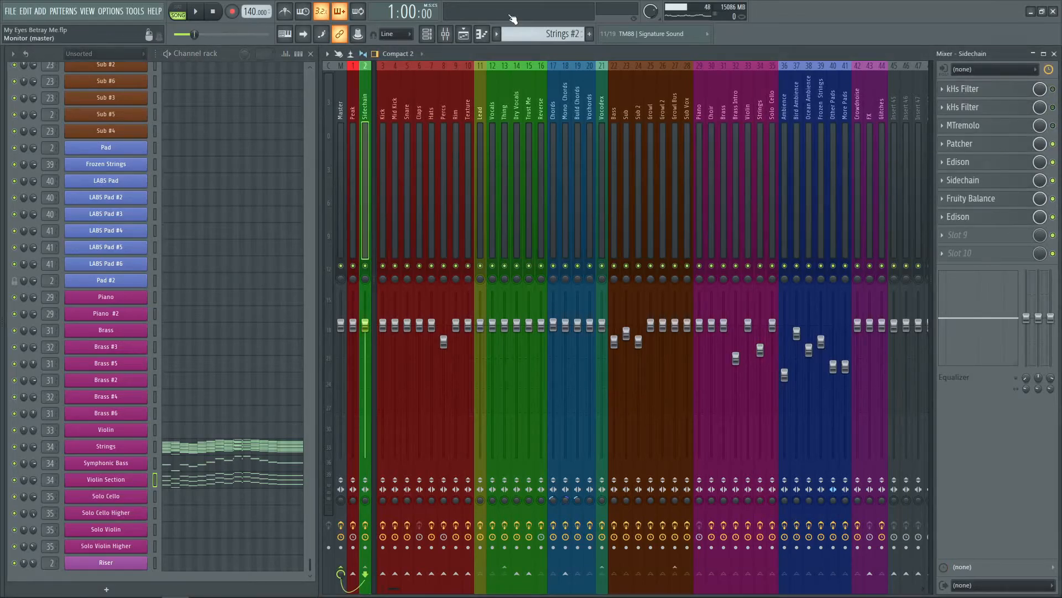
click(464, 34)
click(358, 78)
scroll(396, 286, down, 3)
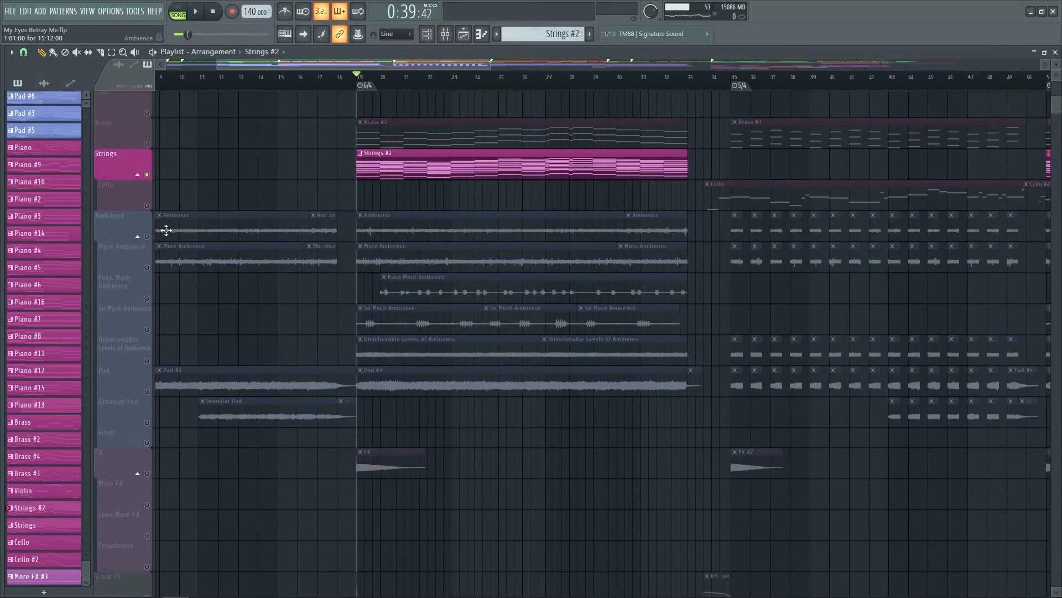
click(142, 230)
key(space)
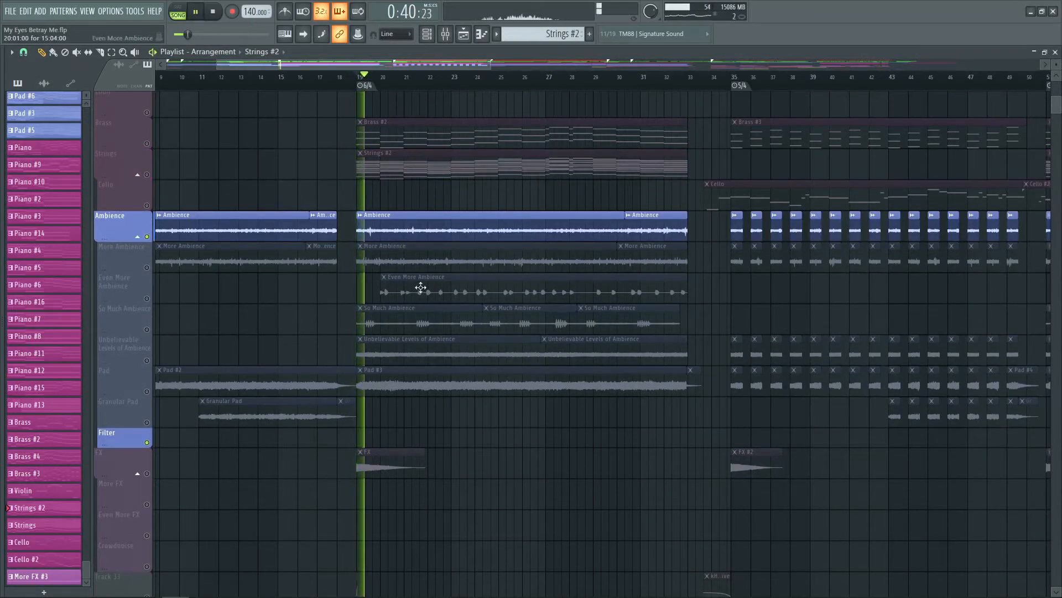
key(space)
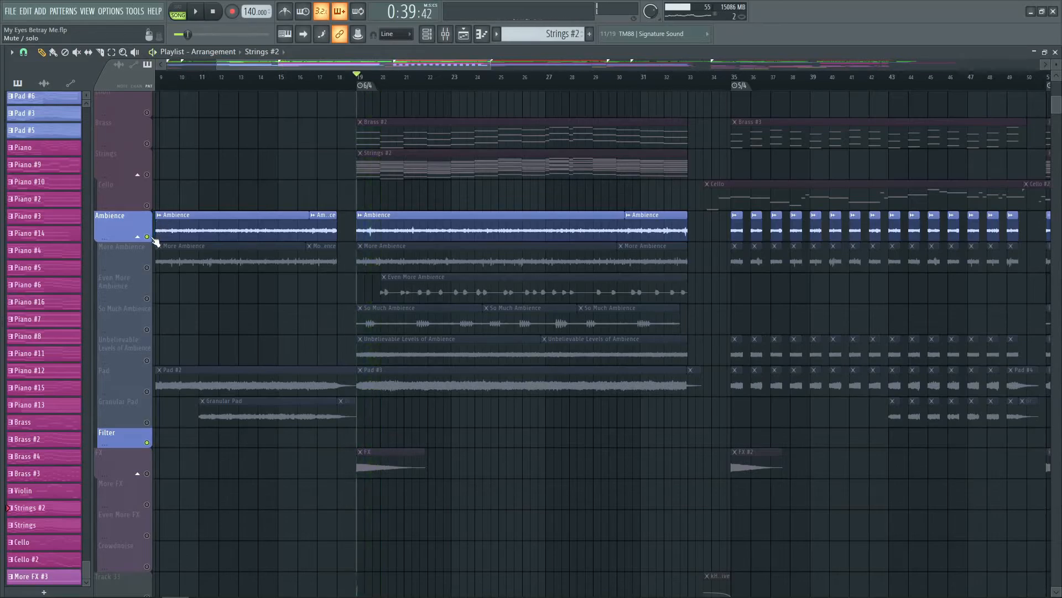
- Solo the More Ambience track, play it from bar 19, and mute it again
click(155, 257)
key(space)
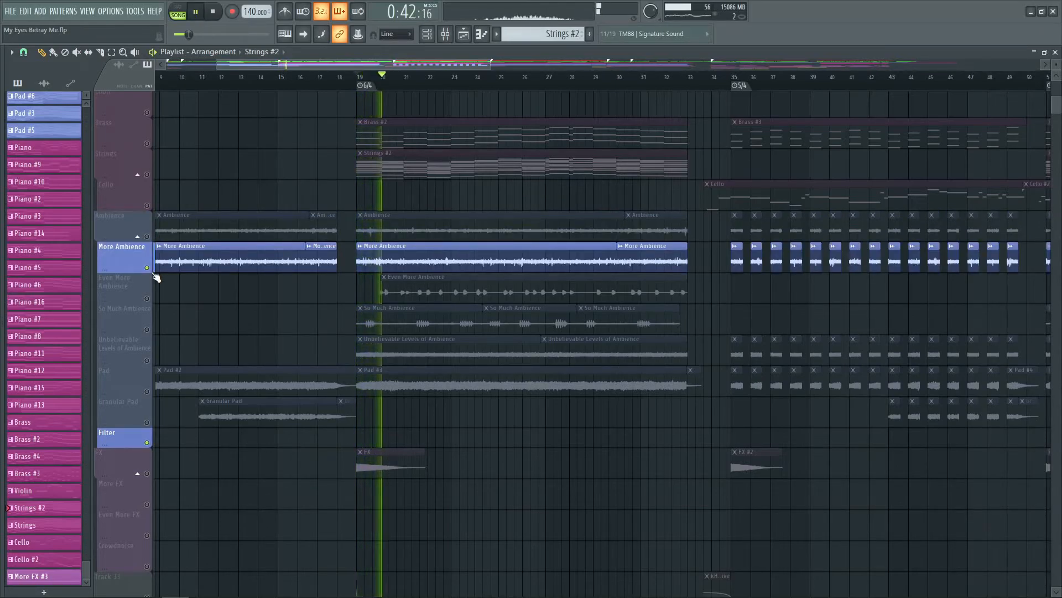
key(space)
click(147, 268)
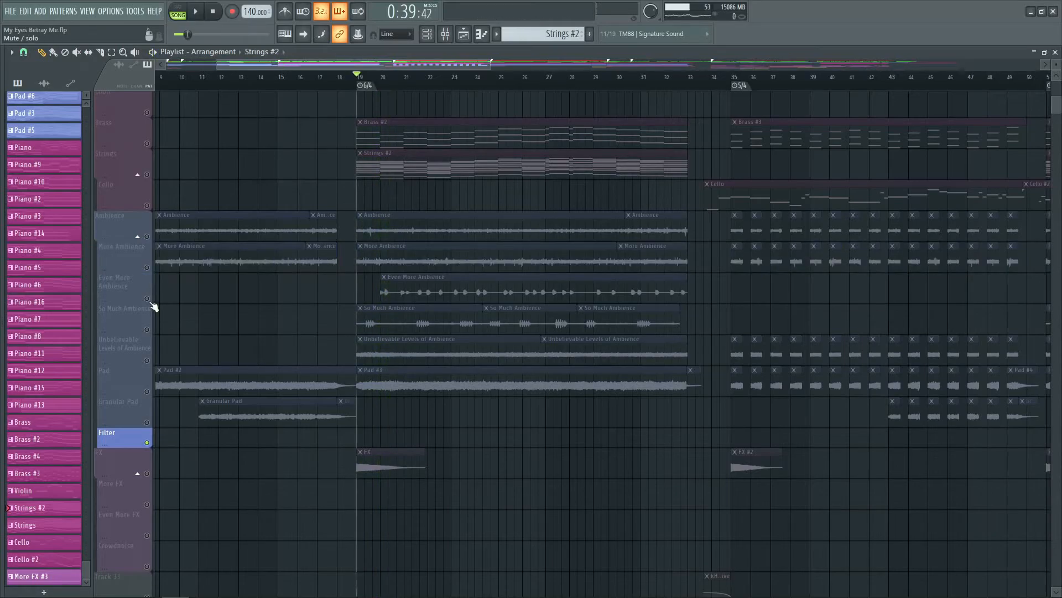
- Solo the Even More Ambience track and play it from the start of its clip at bar 20
click(148, 299)
click(379, 77)
scroll(380, 77, up, 5)
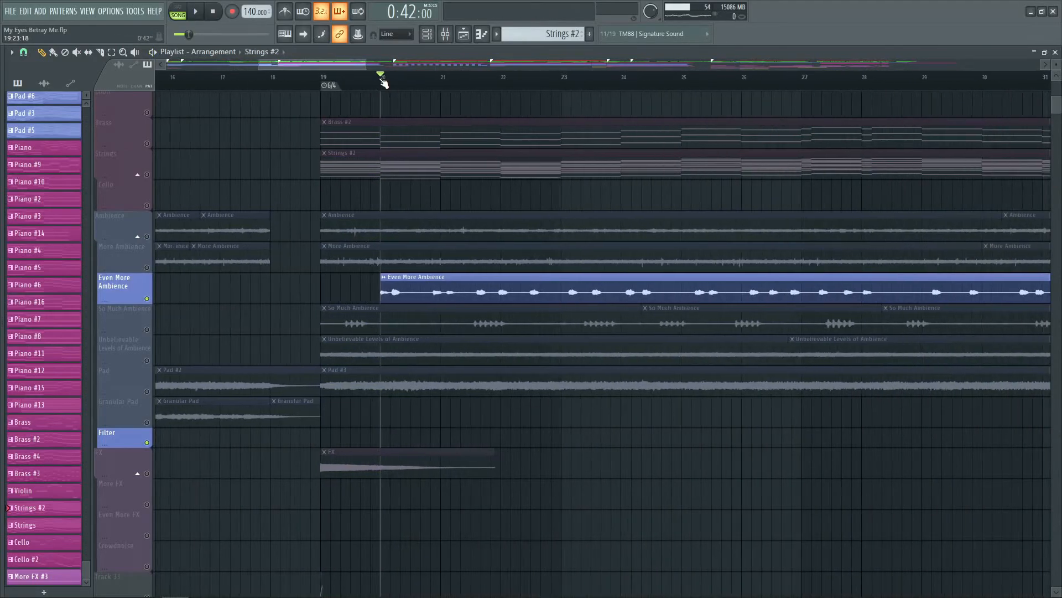
click(429, 284)
key(space)
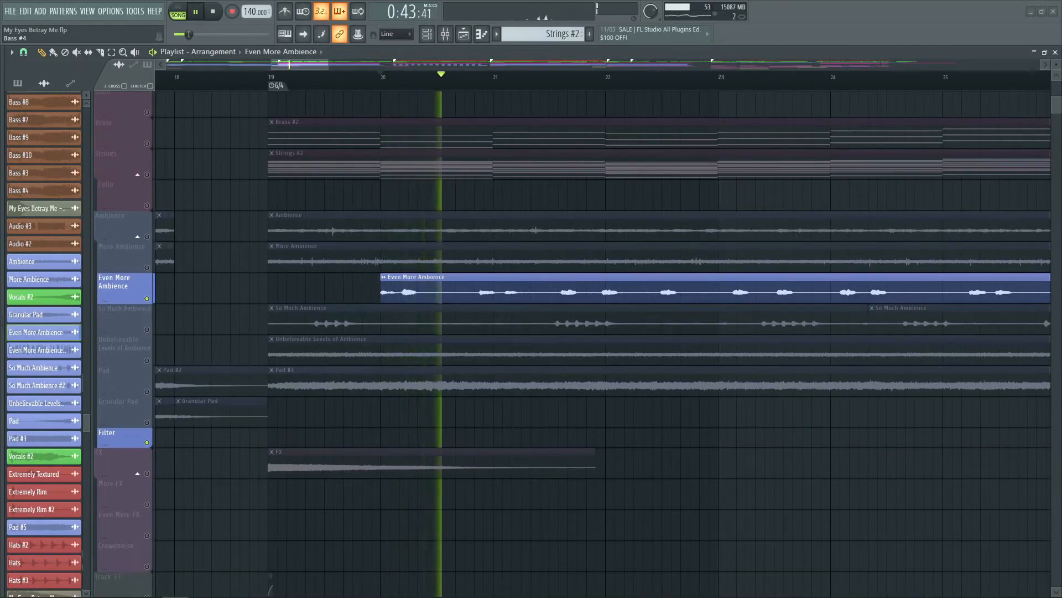
- Open the Even More Ambience clip's settings, stop playback, check its source sample file, and close the window
double_click(429, 283)
drag(12, 166, 247, 199)
key(space)
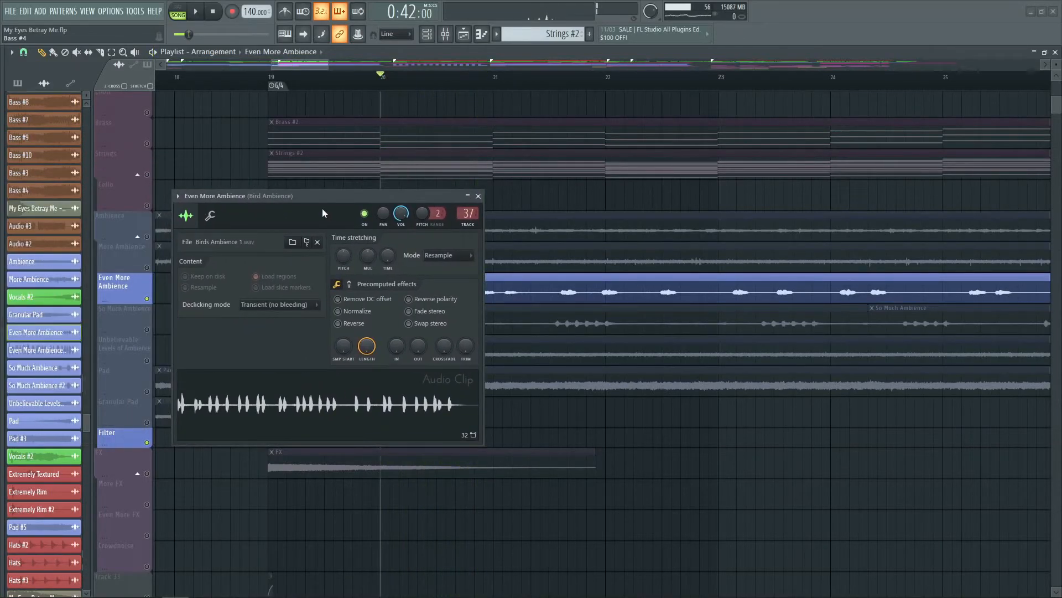
click(312, 241)
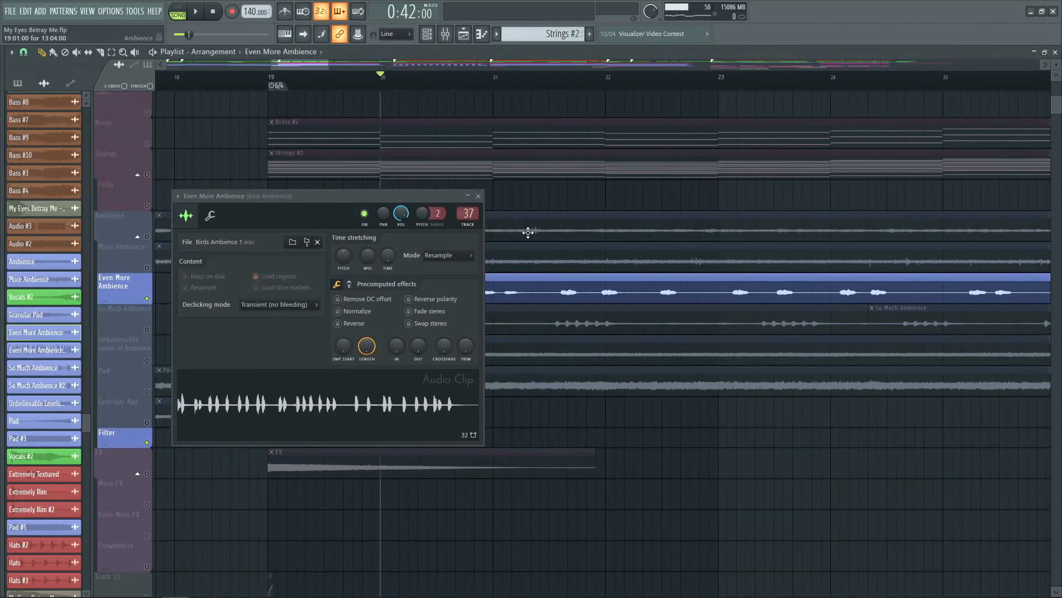
click(478, 196)
- Play the soloed Even More Ambience clip and show its Bird Ambience track in the mixer
key(space)
key(F9)
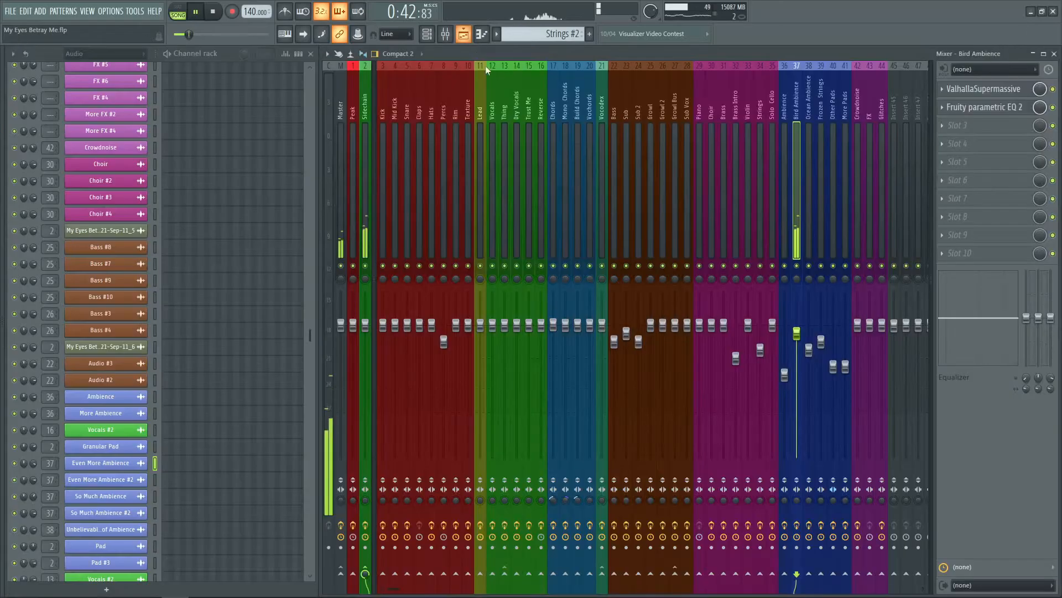
- Stop playback and open the ValhallaSupermassive and Fruity parametric EQ 2 effects on the Bird Ambience mixer track
key(space)
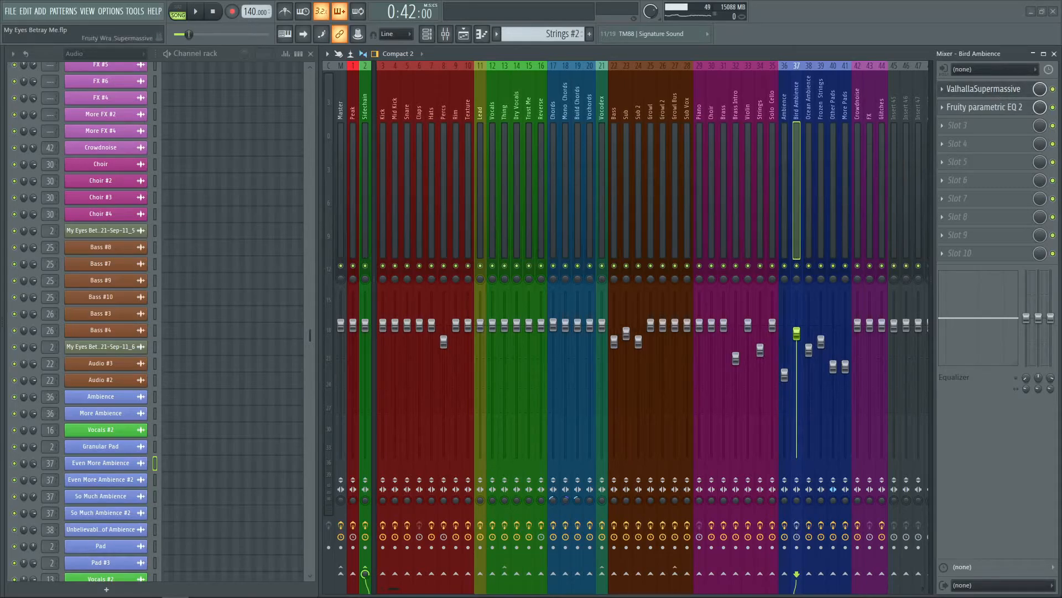
click(983, 89)
drag(772, 211, 778, 211)
click(985, 107)
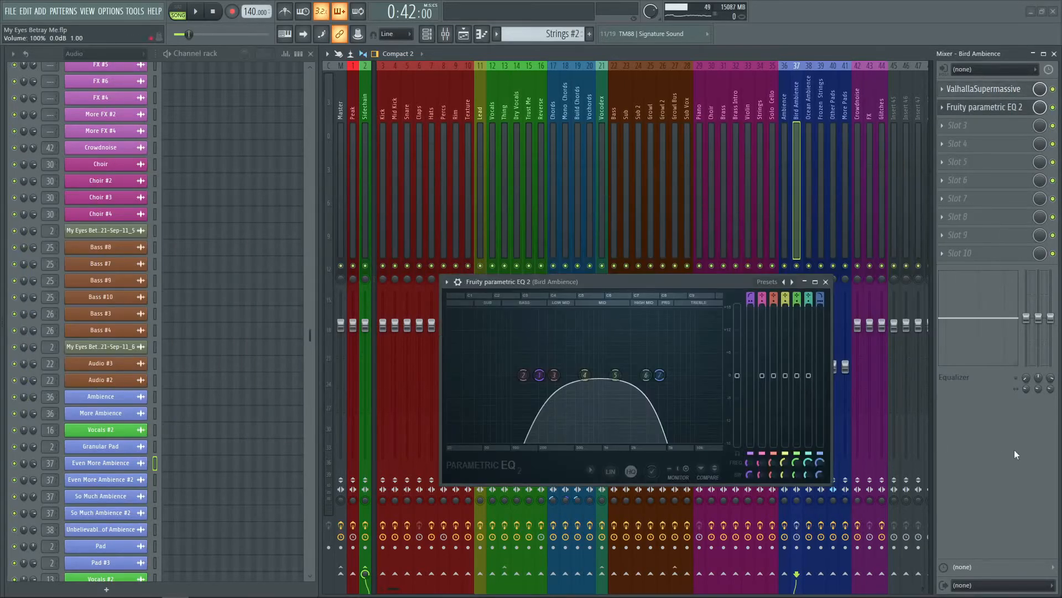
- Play the soloed bird ambience while viewing the Bird Ambience equalizer curve, close the equalizer, and stop playback
key(space)
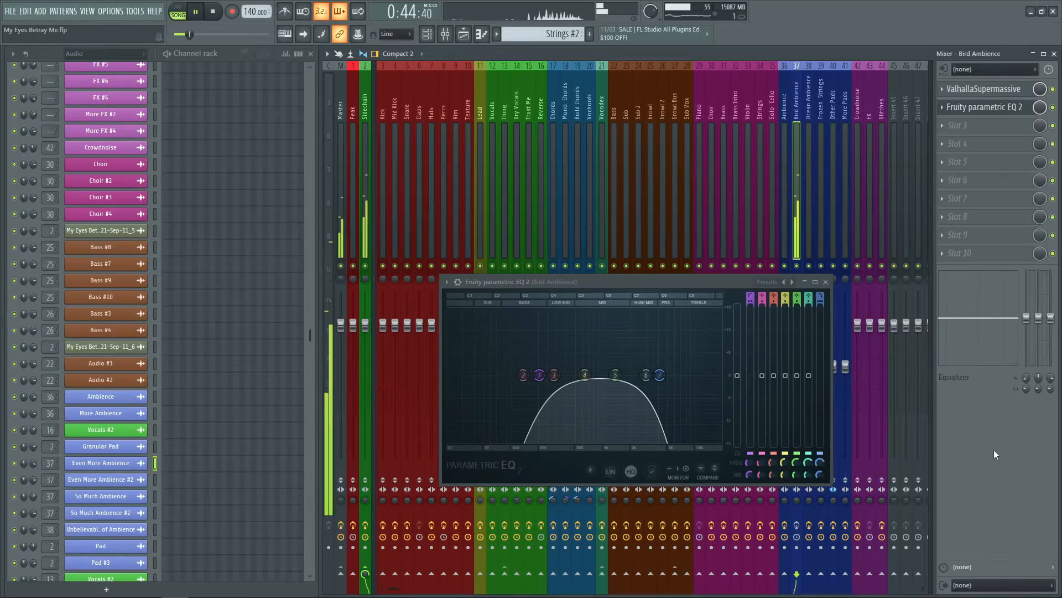
key(space)
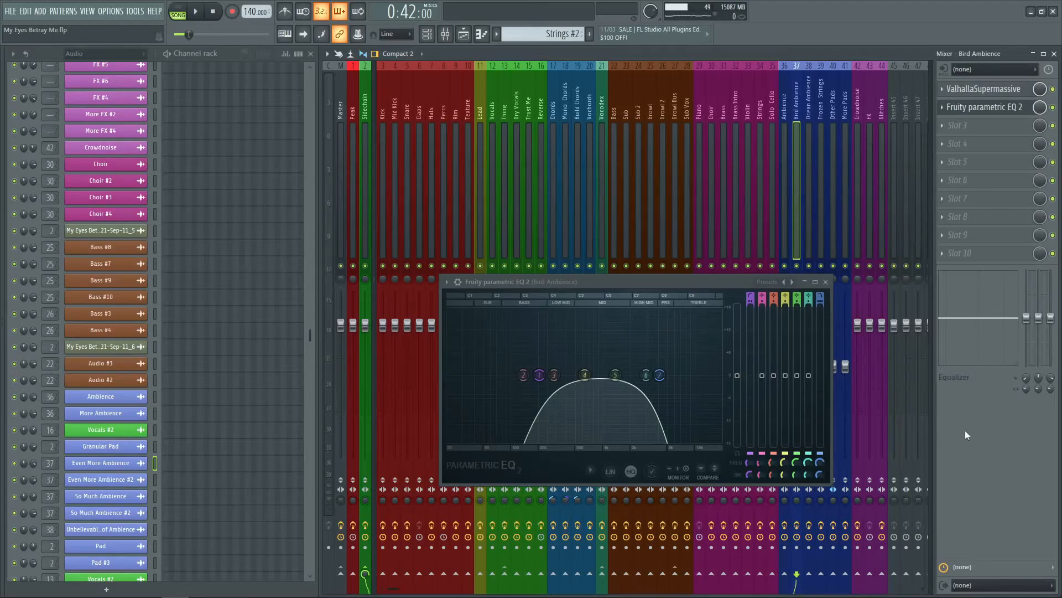
key(space)
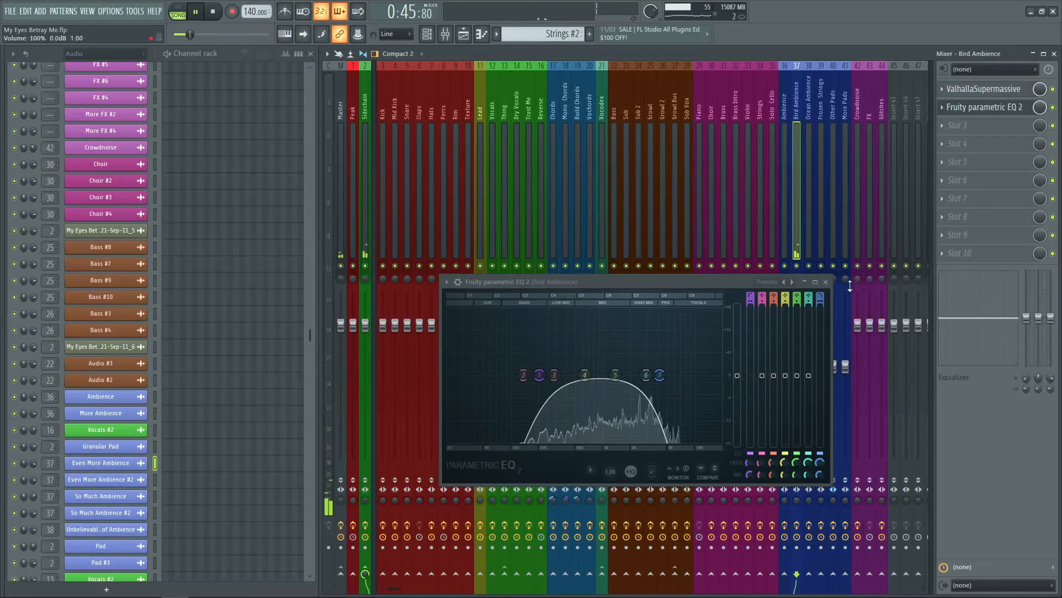
click(825, 282)
key(space)
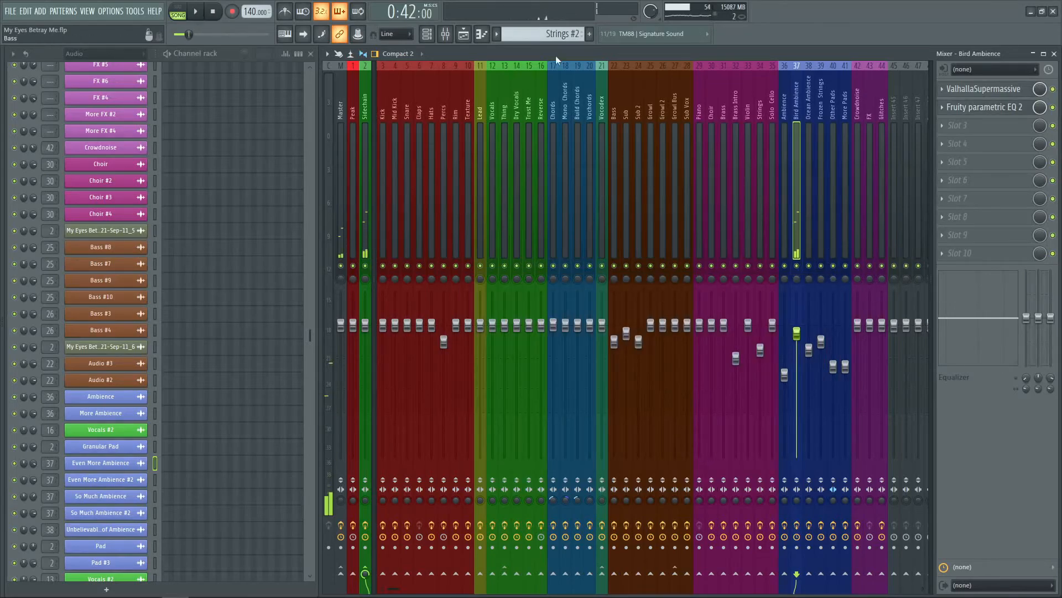
- Return to the playlist, place the playhead at bar 19, and examine the vocal, bass, piano, brass, strings and ambience tracks around it
key(F5)
click(275, 82)
scroll(275, 82, down, 4)
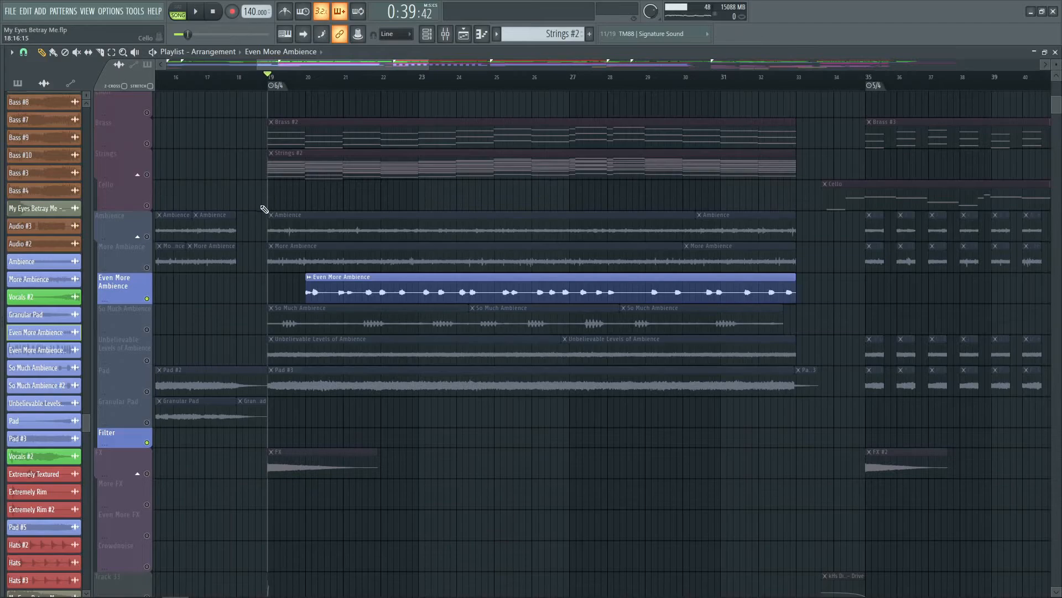
scroll(264, 208, up, 10)
scroll(291, 182, down, 11)
scroll(211, 302, up, 10)
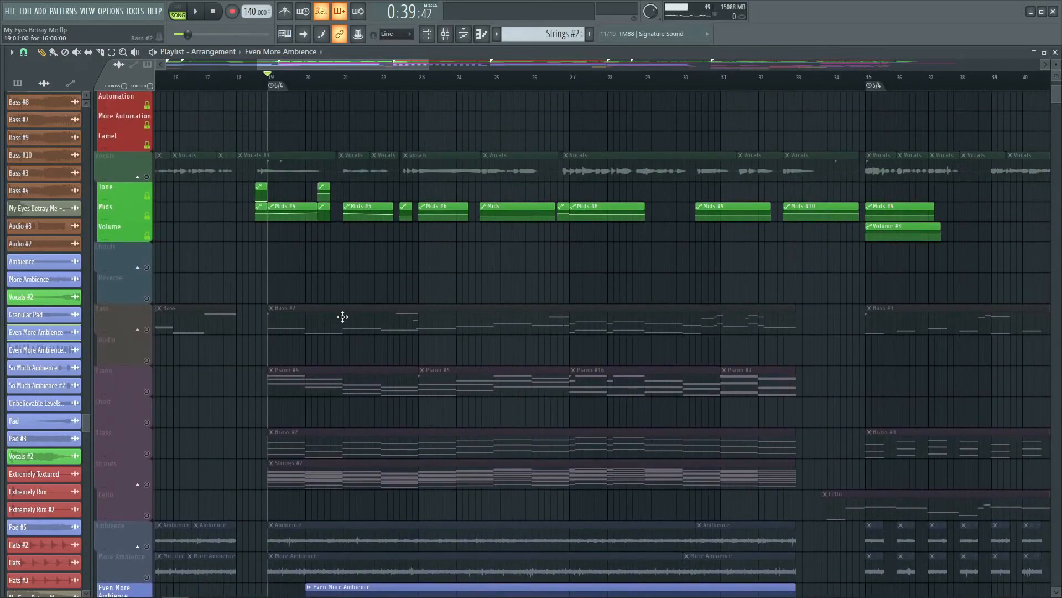
scroll(342, 316, down, 10)
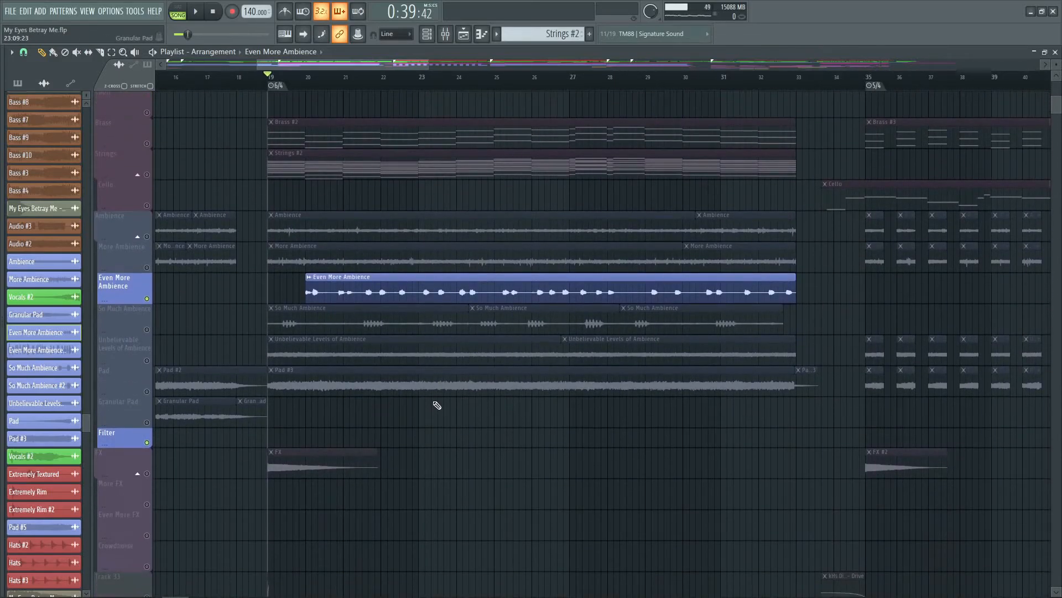
scroll(296, 374, up, 9)
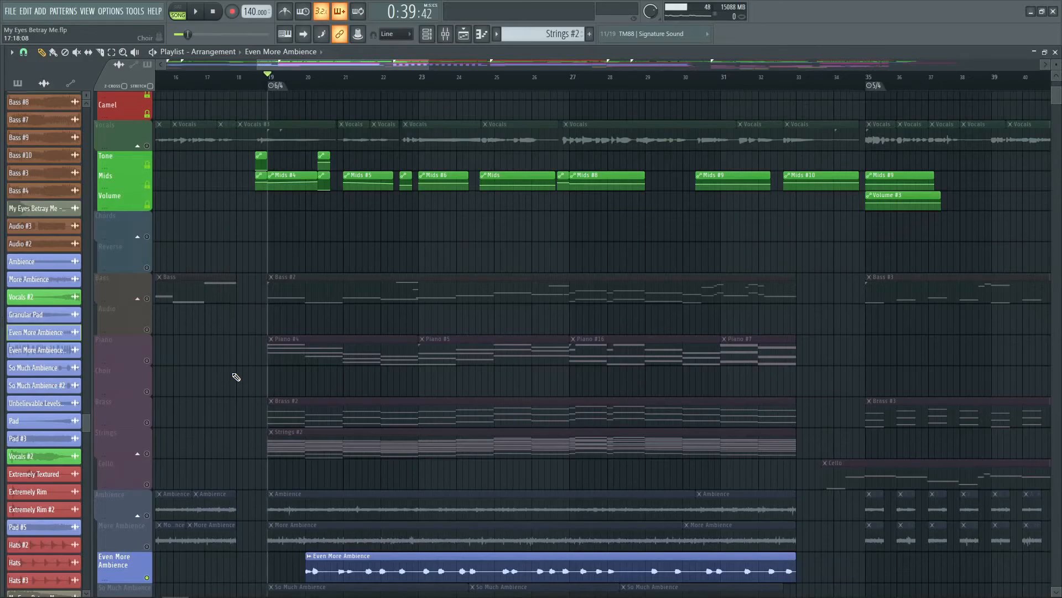
scroll(237, 377, down, 6)
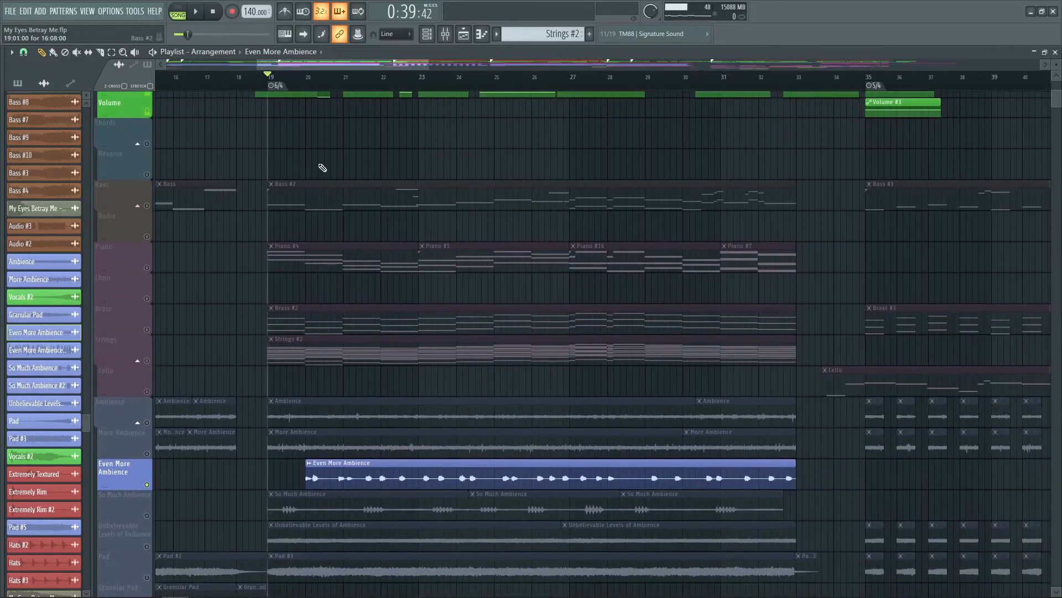
scroll(304, 79, up, 3)
key(space)
key(space)
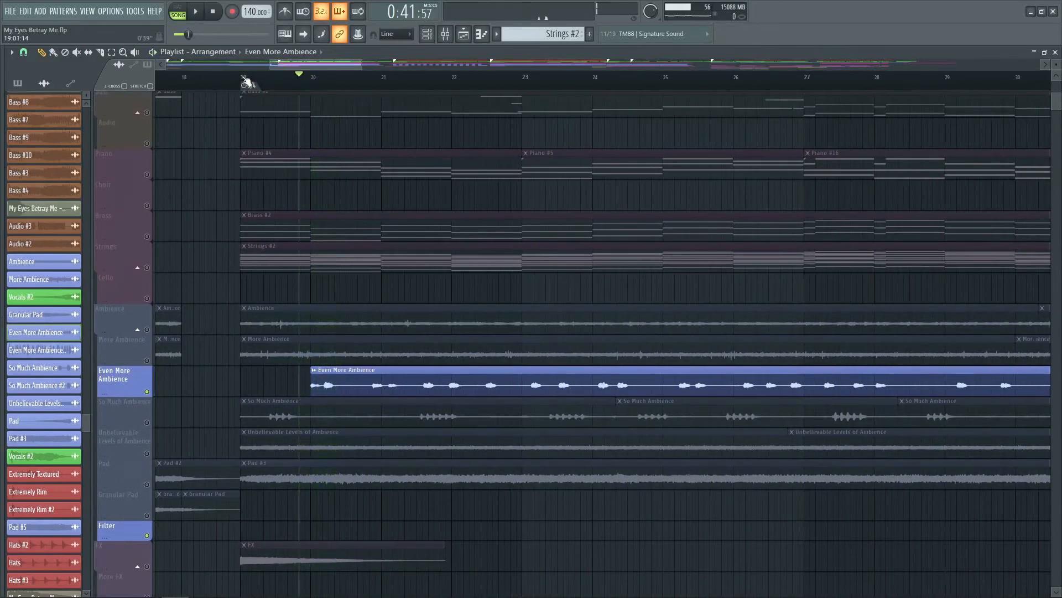
scroll(244, 78, down, 3)
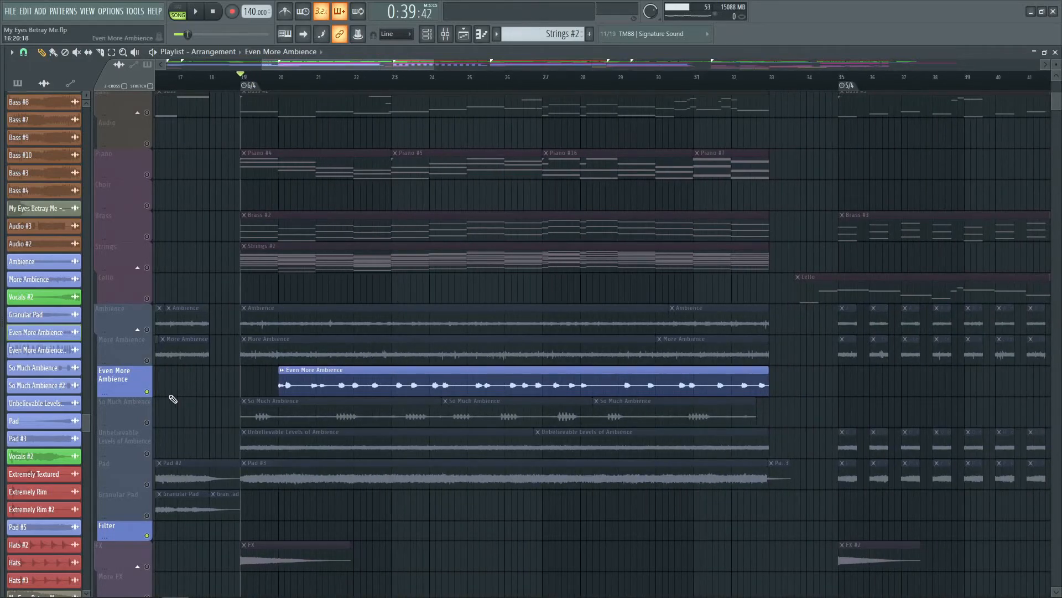
- Solo the So Much Ambience track, check its first clip's source sample file, and close the clip settings
right_click(147, 423)
click(318, 399)
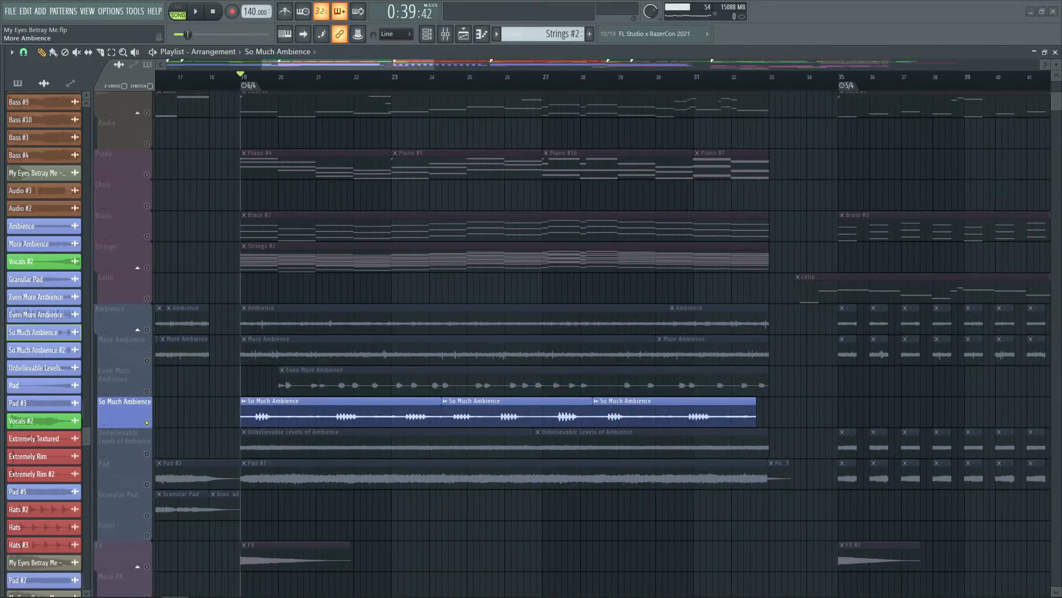
drag(2, 212, 403, 243)
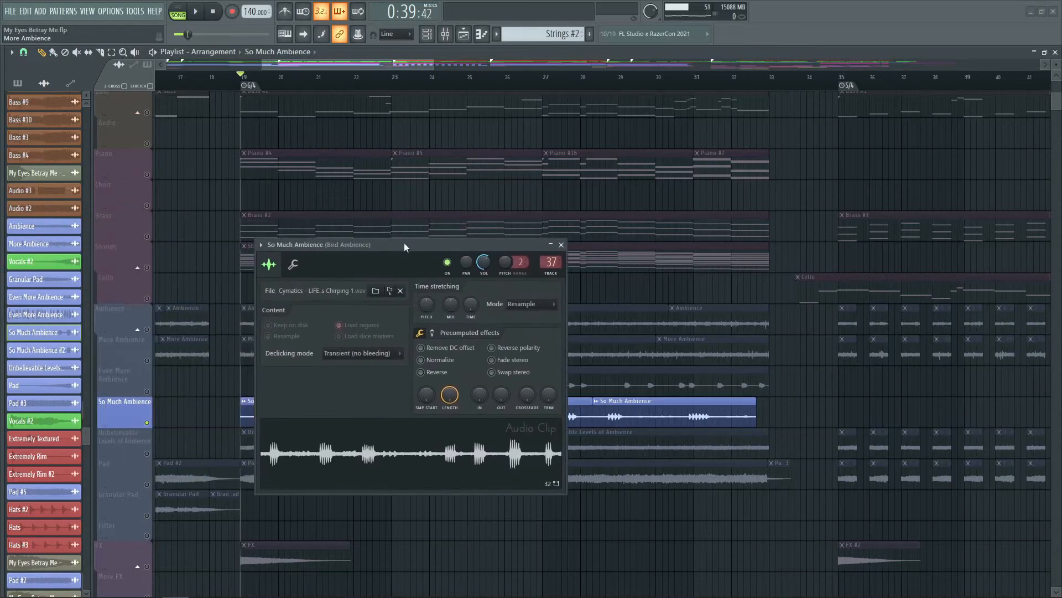
click(561, 244)
- Play the soloed So Much Ambience track from bar 19, view its Bird Ambience mixer track, return to the playlist, and stop playback
scroll(409, 314, down, 1)
scroll(395, 311, down, 1)
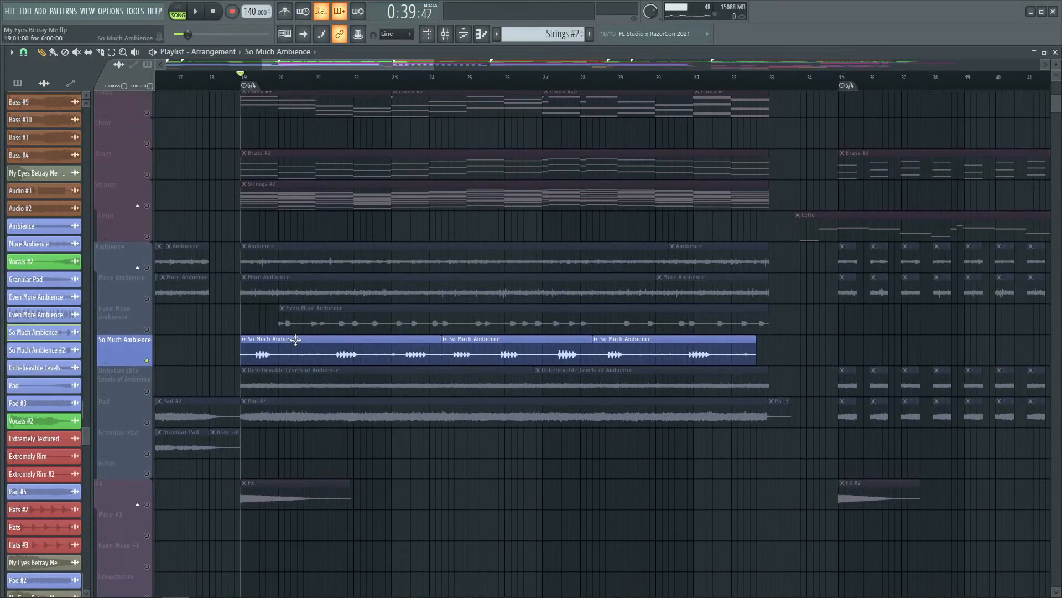
key(space)
click(466, 33)
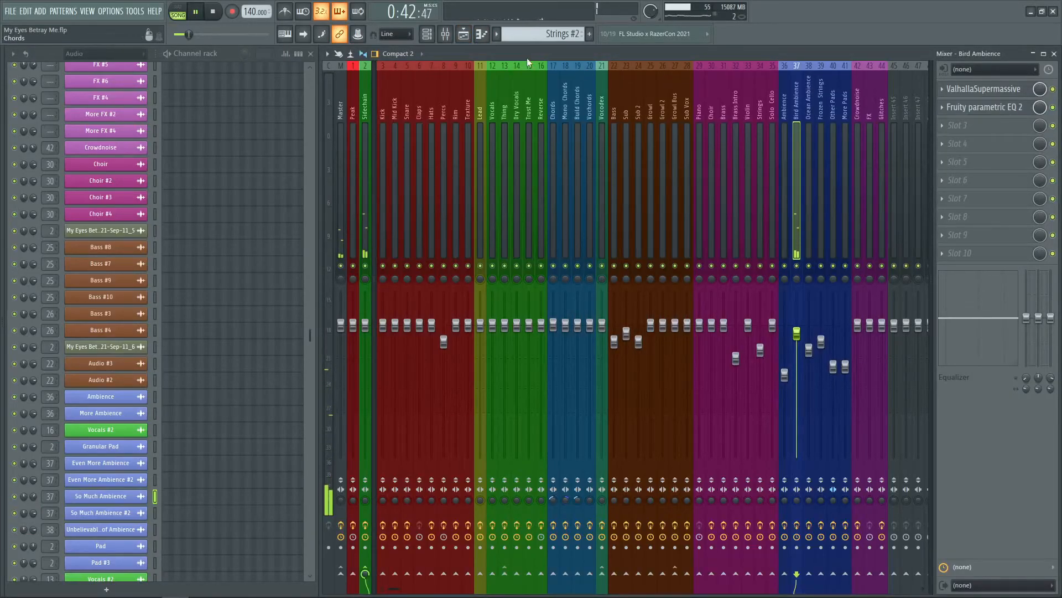
click(464, 33)
key(space)
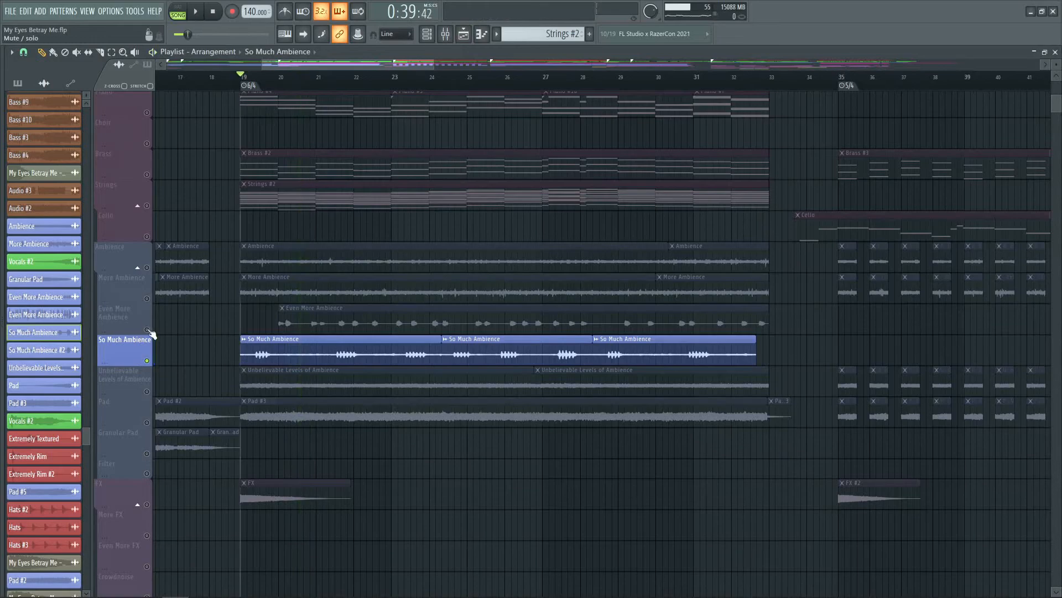
- Unmute Even More Ambience alongside So Much Ambience, play both from bar 19, and mute both tracks
ctrl+click(150, 332)
key(space)
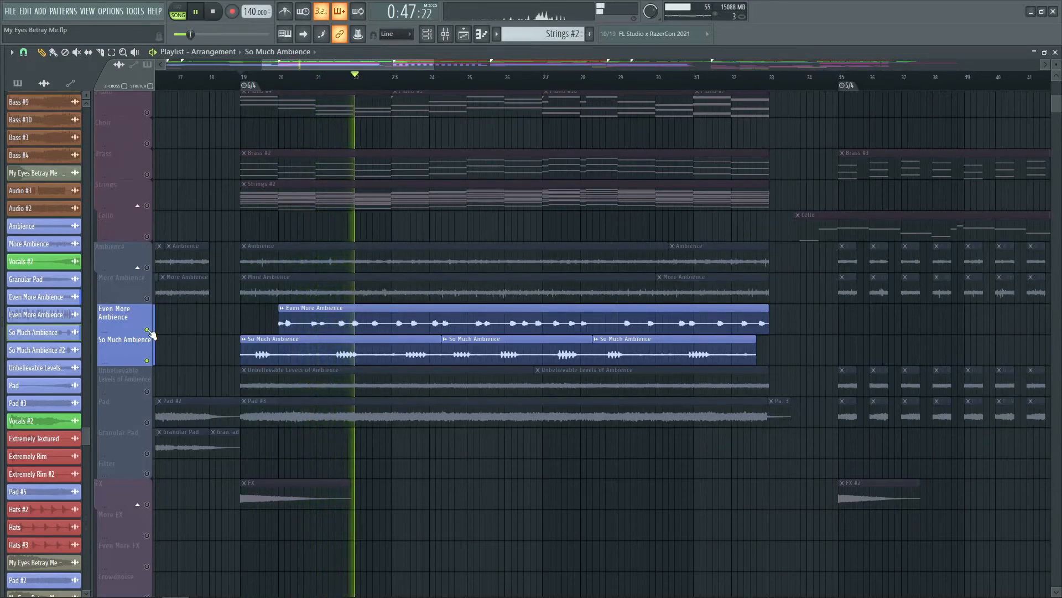
key(space)
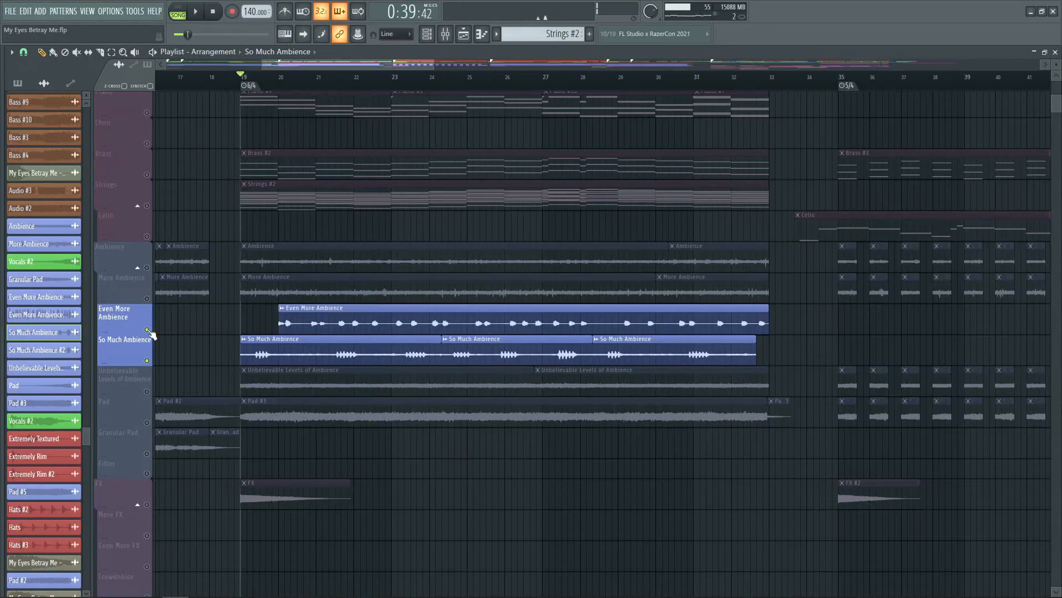
click(148, 330)
click(148, 361)
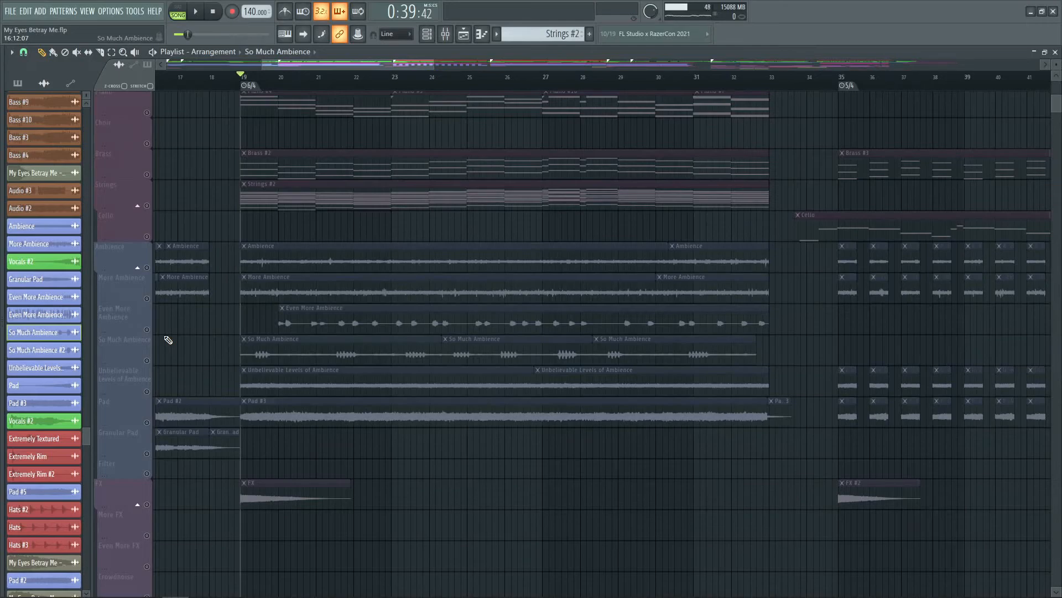
- Unmute and play the Unbelievable Levels of Ambience track, stop playback, check its clip's source sample file, and close the clip settings
click(148, 392)
key(space)
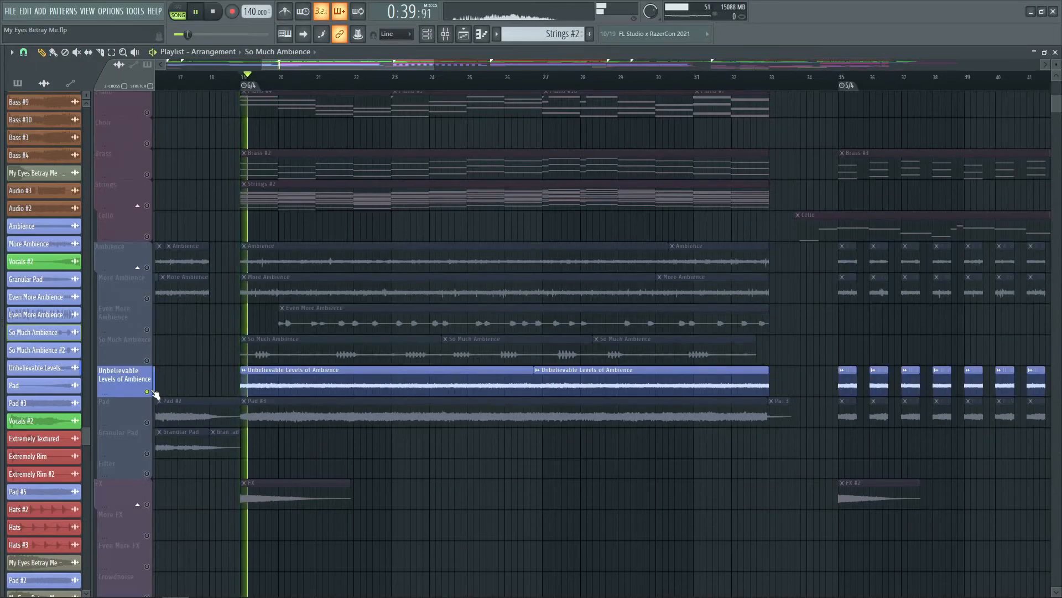
click(260, 386)
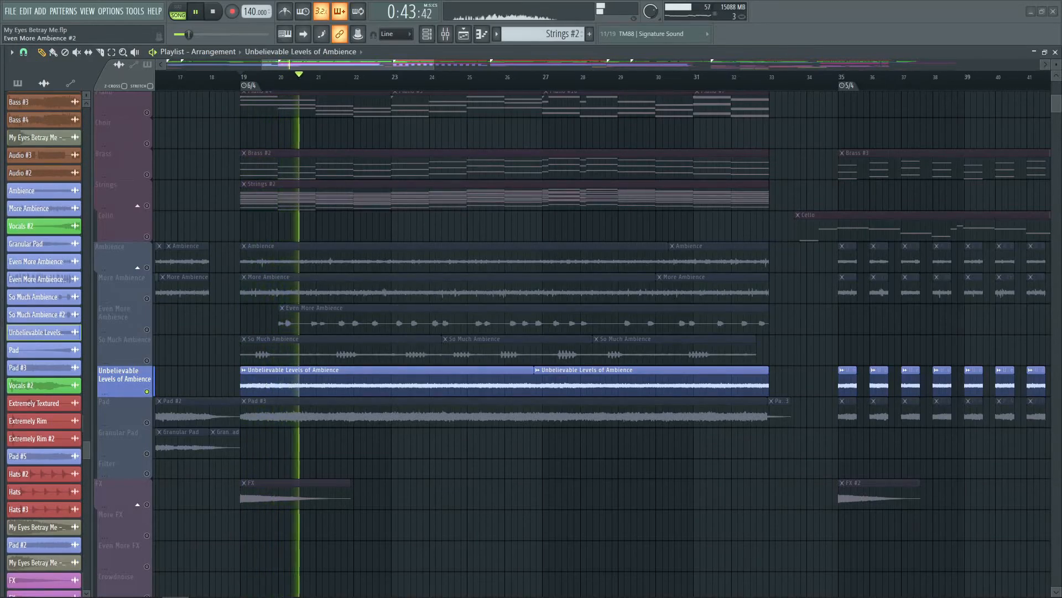
double_click(260, 383)
drag(181, 199, 431, 239)
key(space)
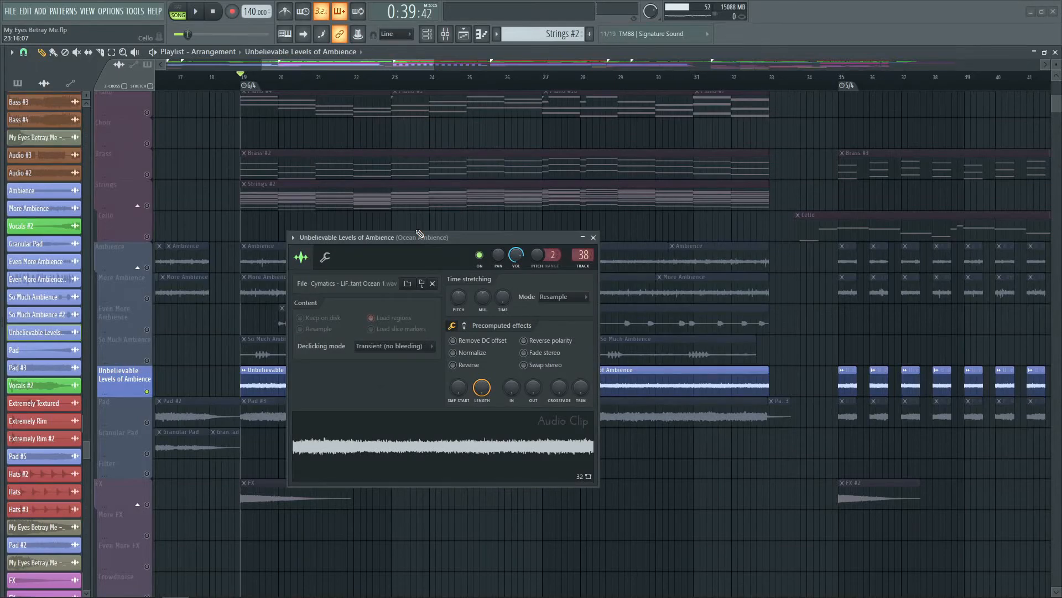
click(592, 238)
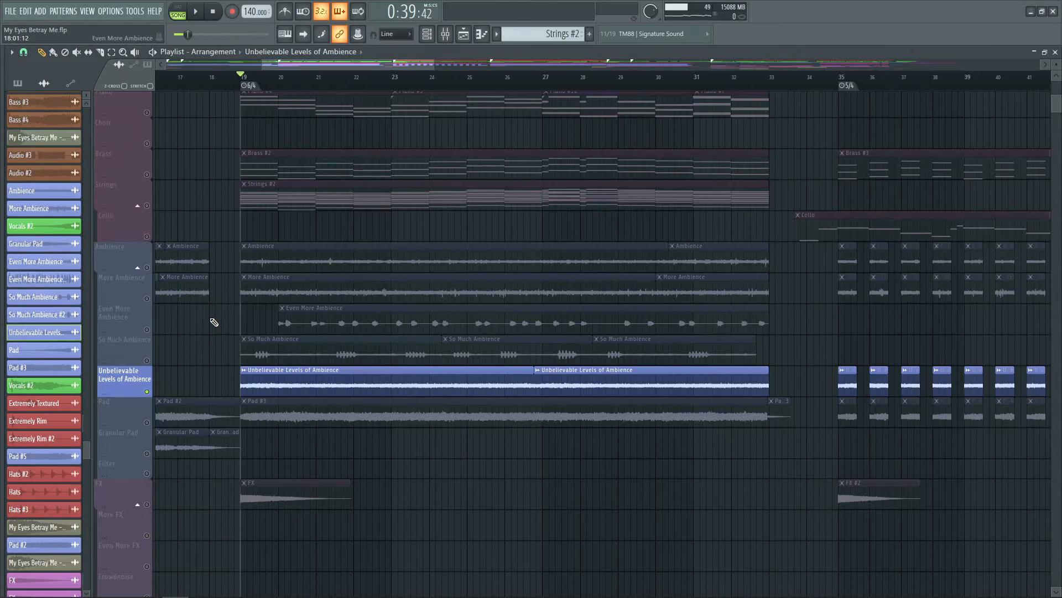
- Play the Unbelievable Levels of Ambience track again, and open Fruity parametric EQ 2 on its Ocean Ambience mixer track
key(space)
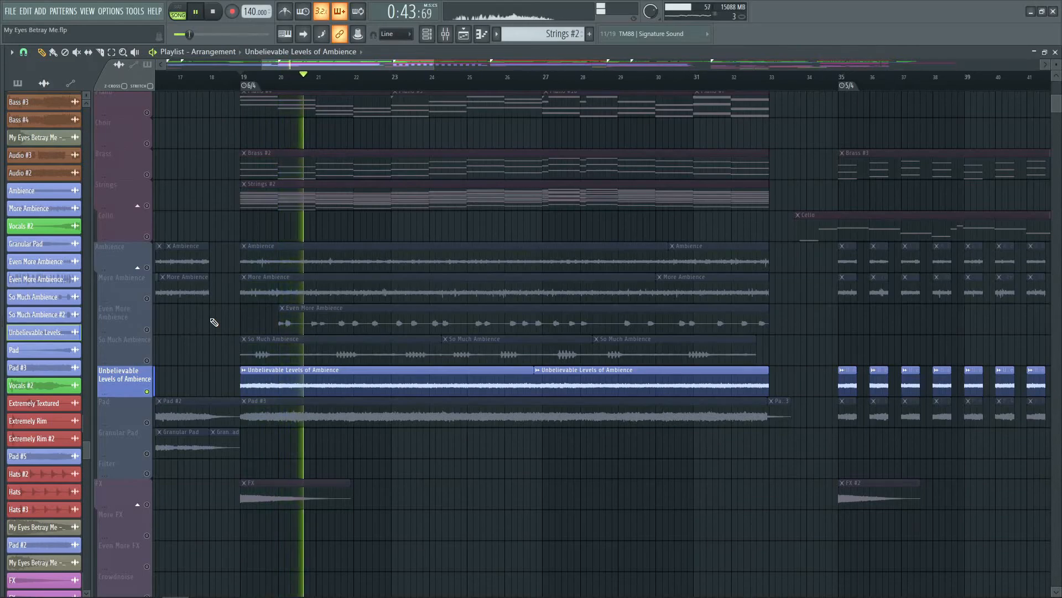
key(space)
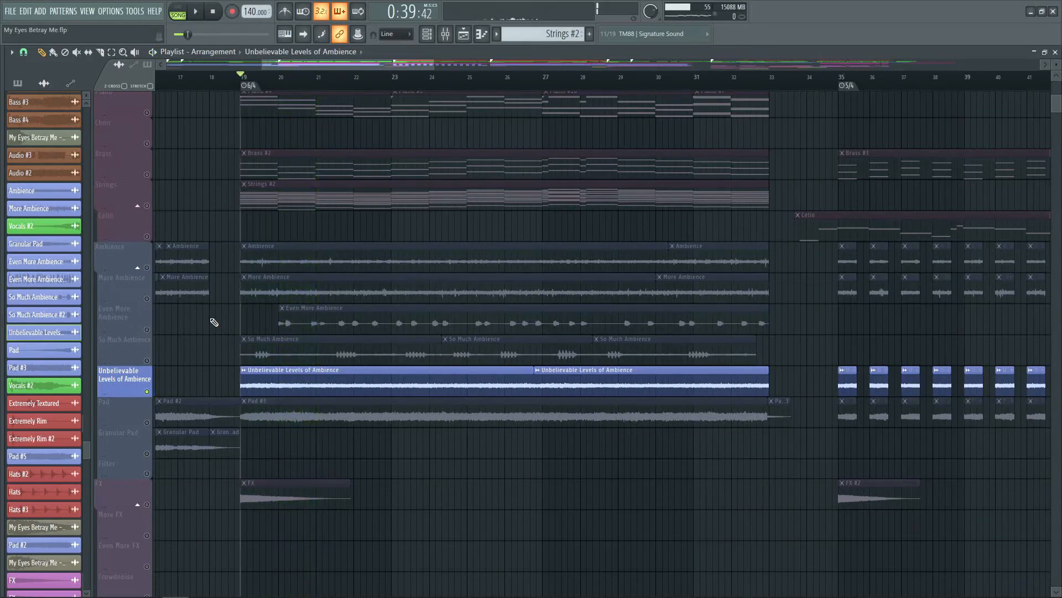
click(1055, 52)
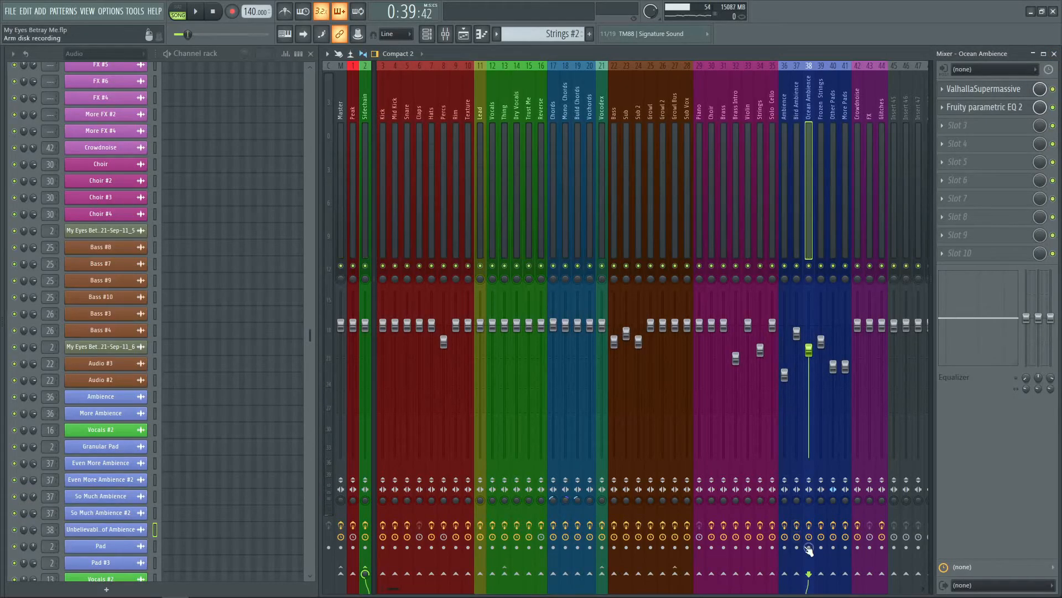
right_click(809, 524)
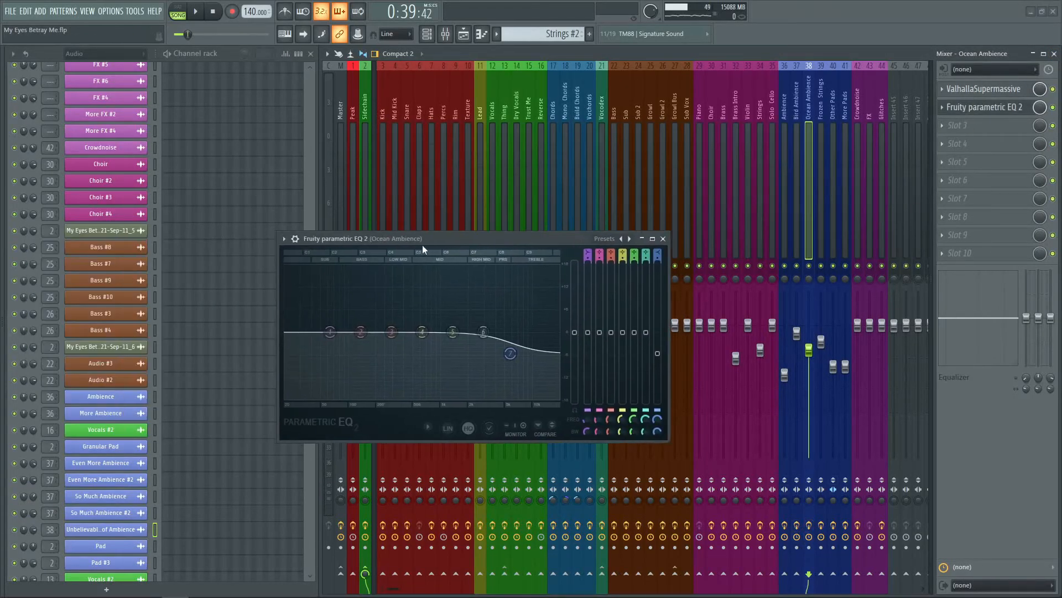
- Play the ocean ambience twice while viewing its spectrum in the Ocean Ambience equalizer, close the equalizer, and return to the ambience tracks in the playlist
key(space)
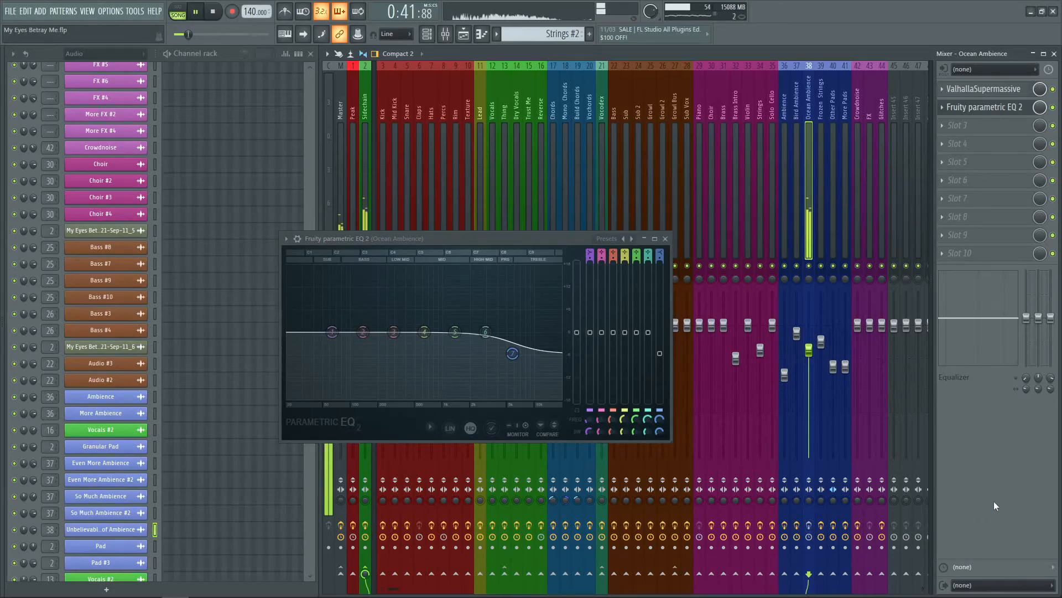
key(space)
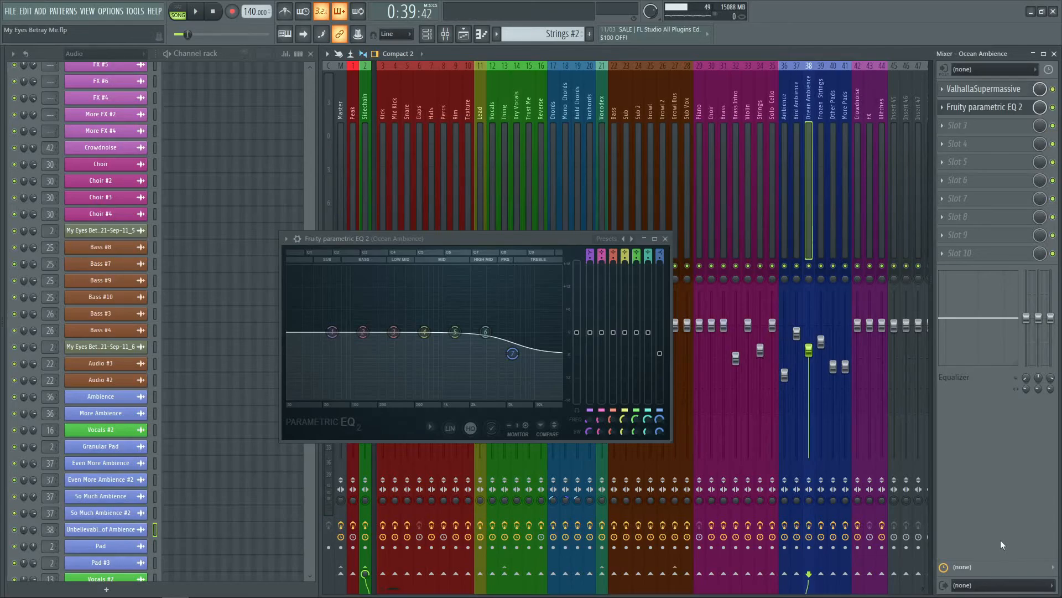
key(space)
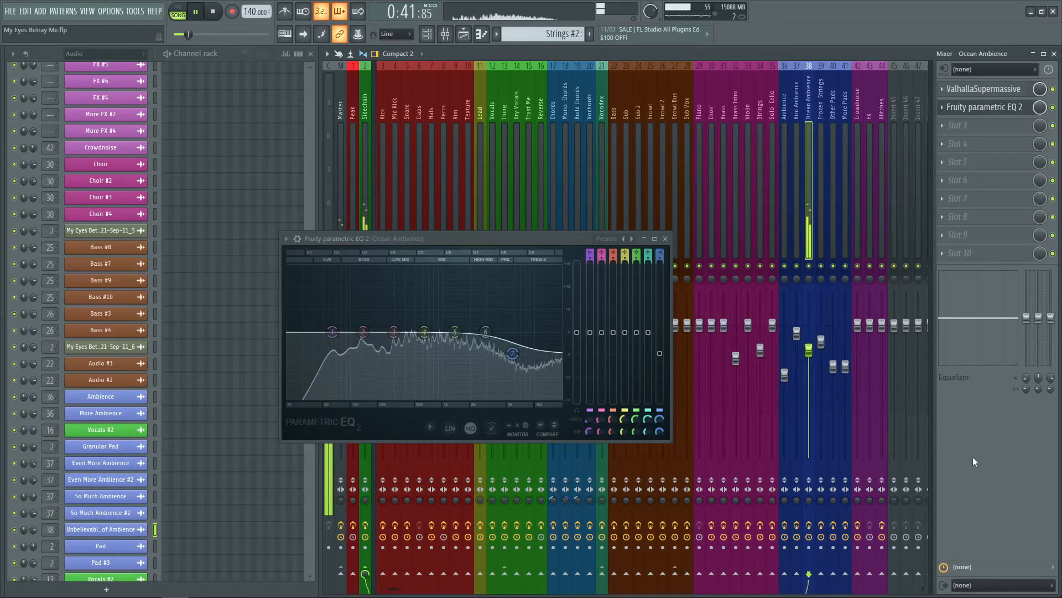
key(space)
click(665, 239)
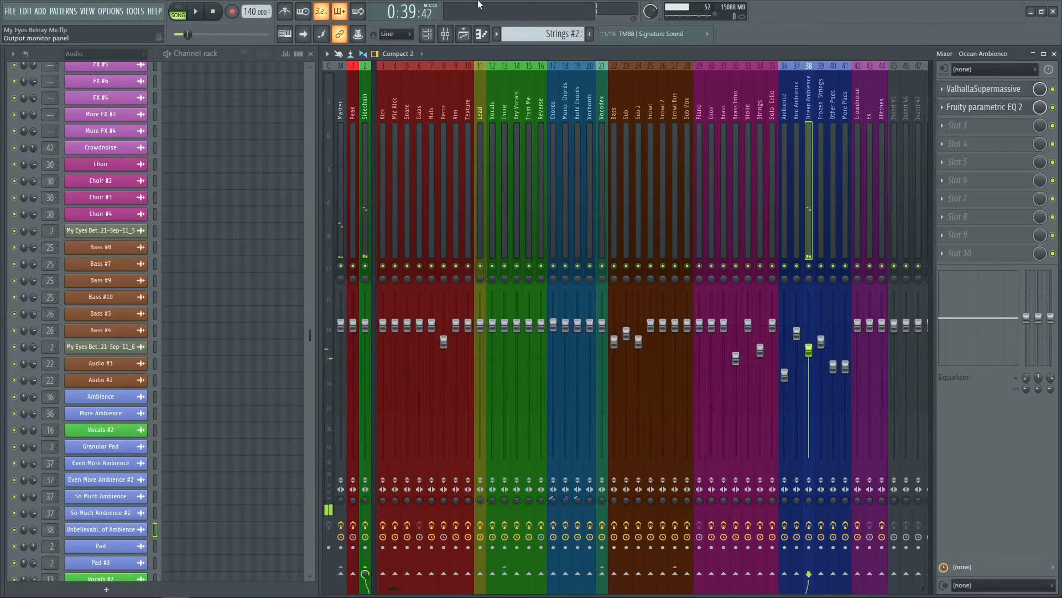
click(464, 34)
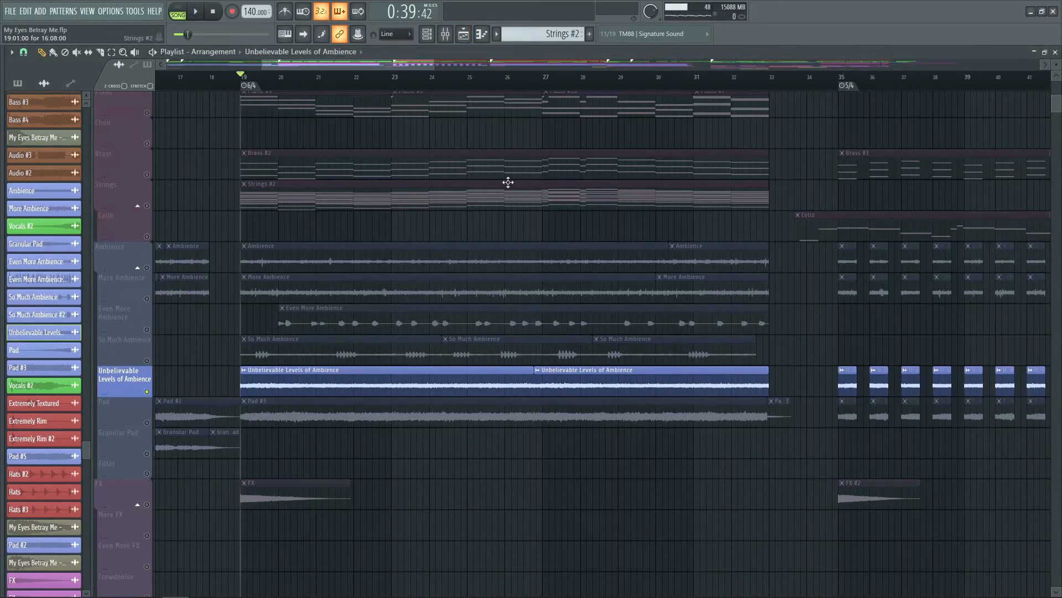
scroll(356, 271, down, 3)
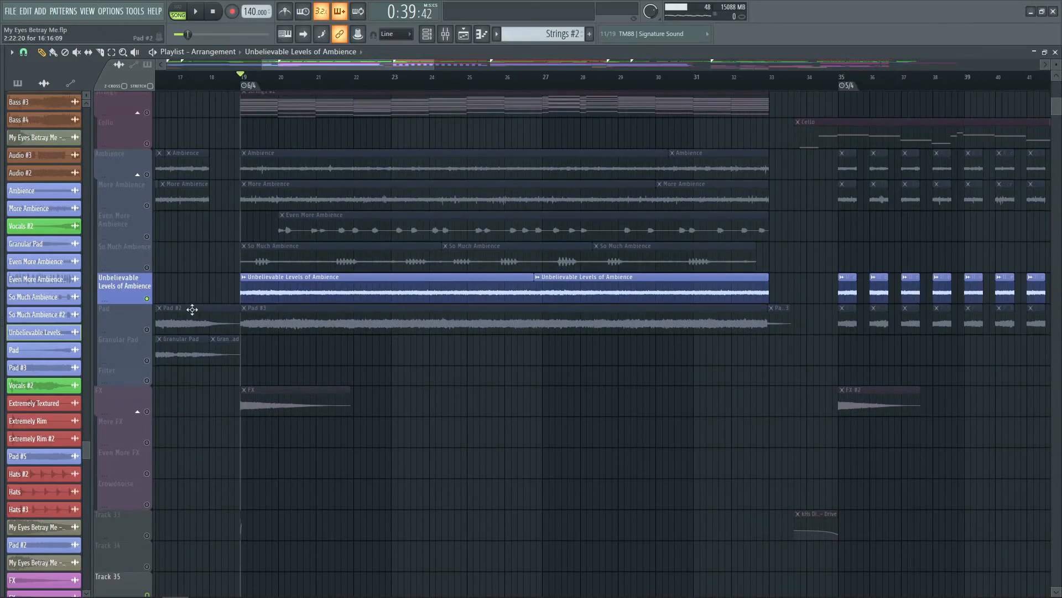
- Solo the Pad track, play it from bar 19, and stop playback
click(153, 330)
key(space)
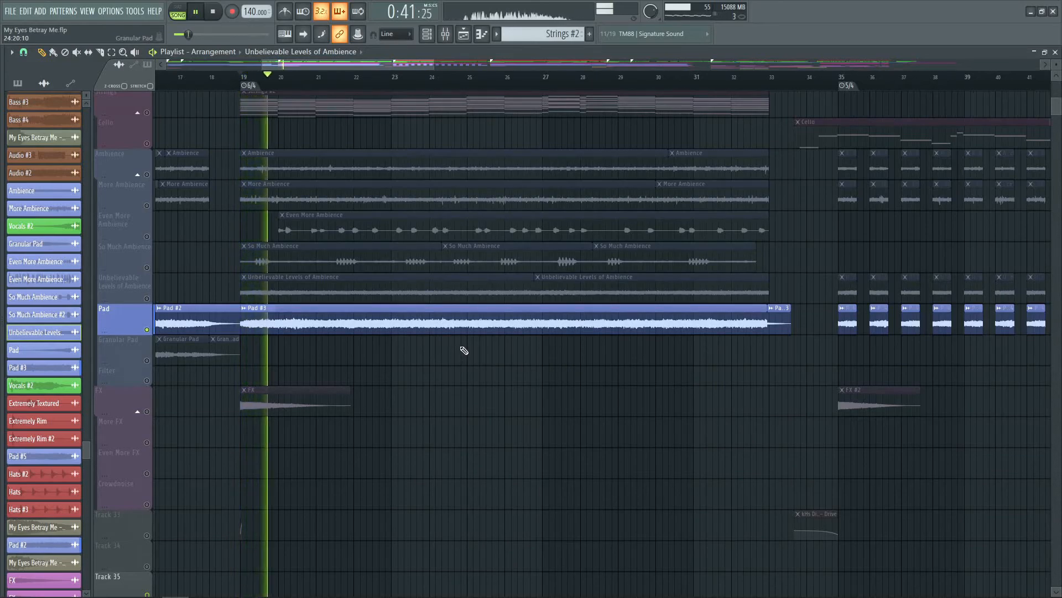
scroll(464, 349, down, 1)
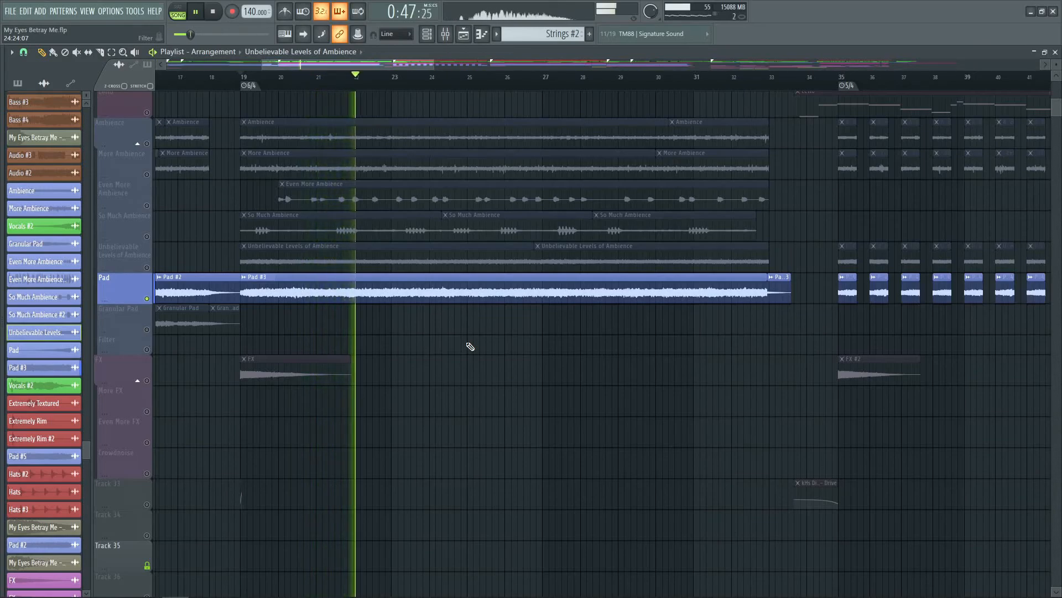
key(space)
scroll(470, 346, up, 3)
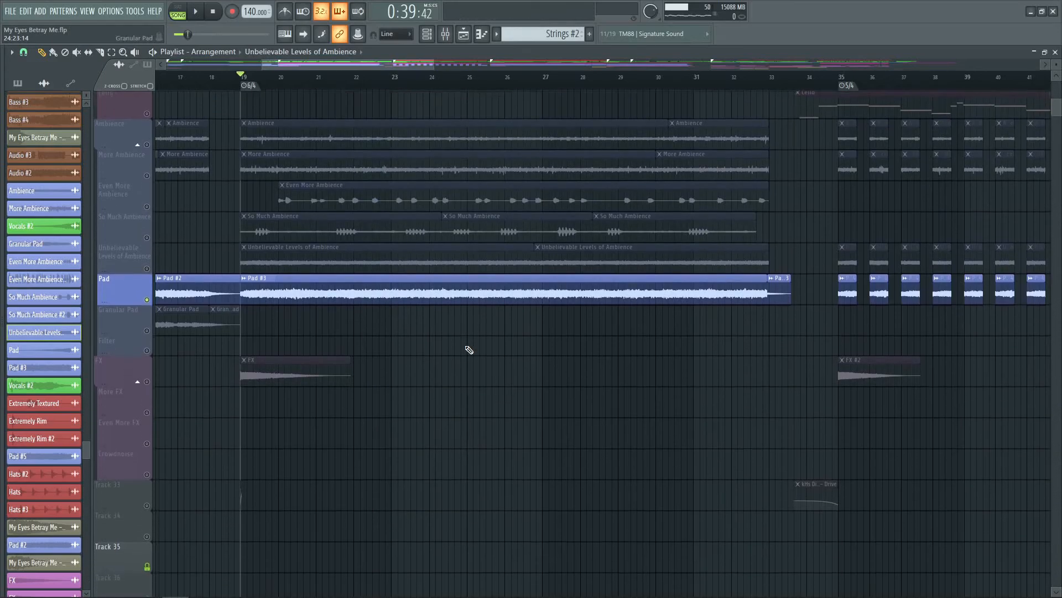
scroll(473, 337, down, 4)
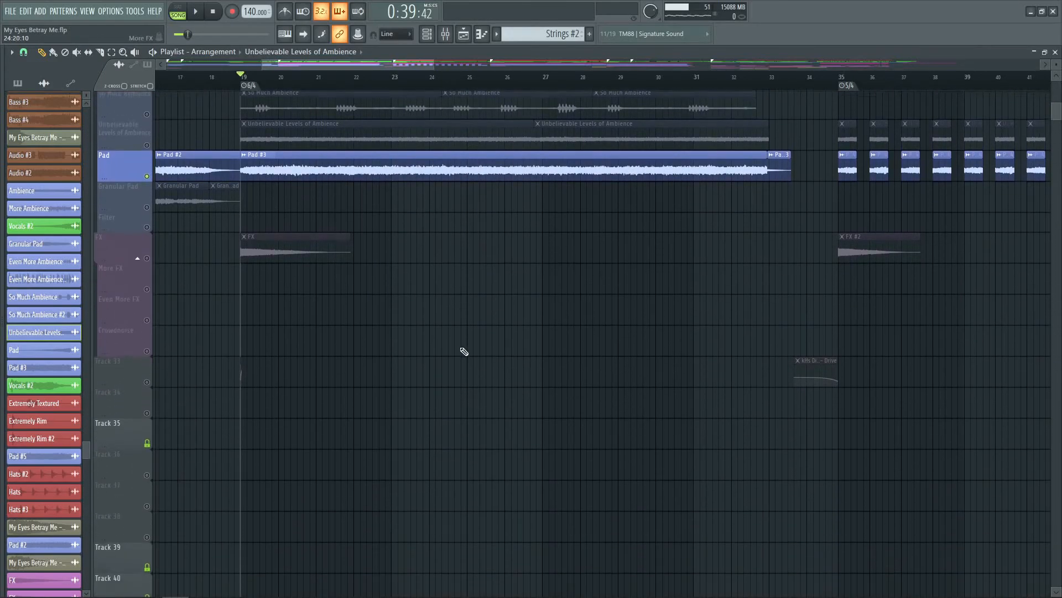
- Solo the FX track, check the source sample file of its bar 19 clip, and play it from bar 19
scroll(198, 275, down, 3)
scroll(197, 276, up, 3)
right_click(148, 256)
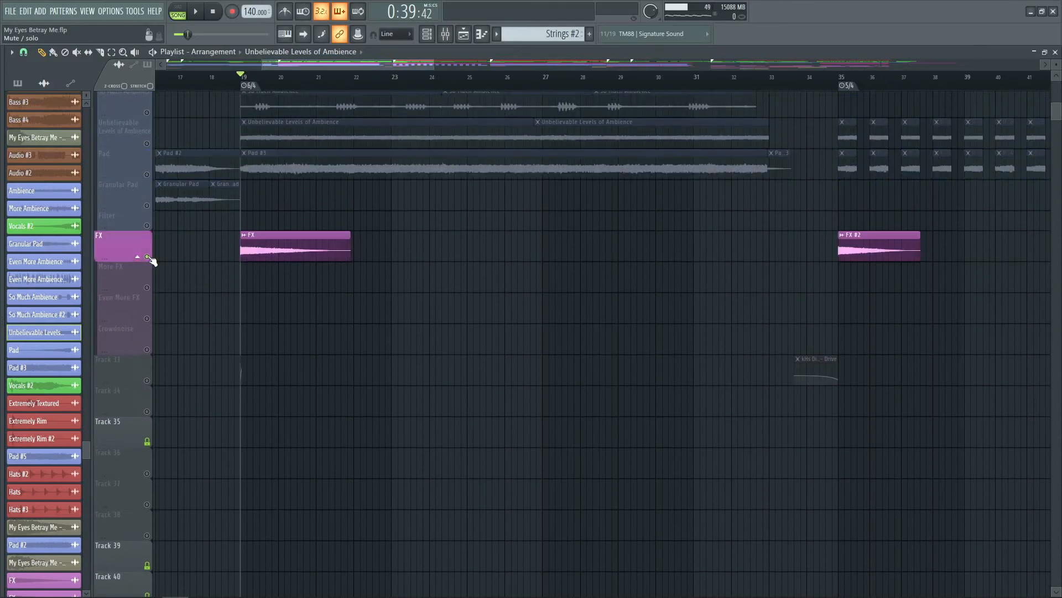
click(302, 258)
drag(0, 128, 461, 183)
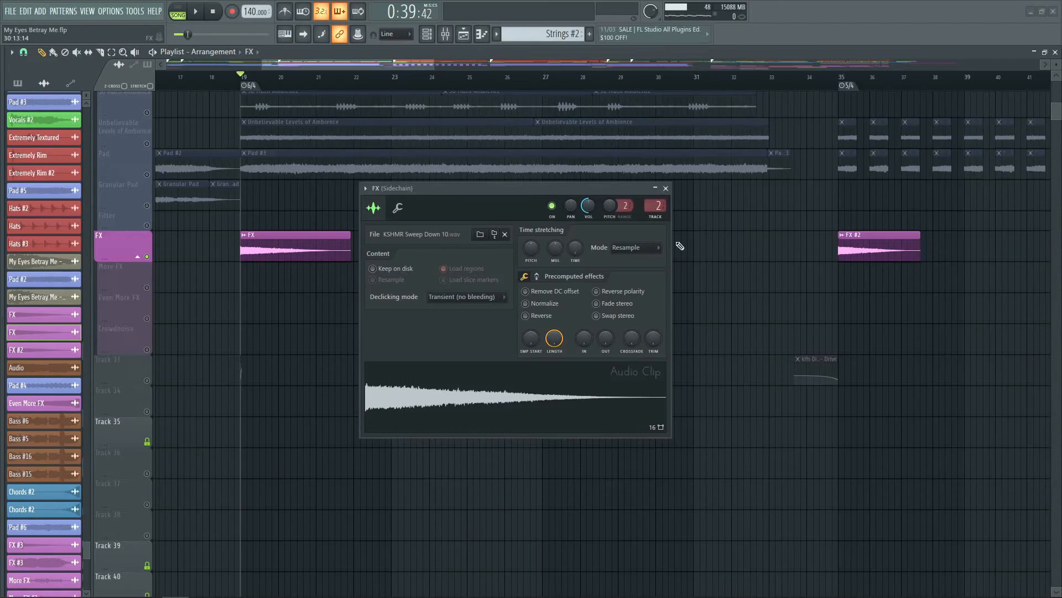
key(space)
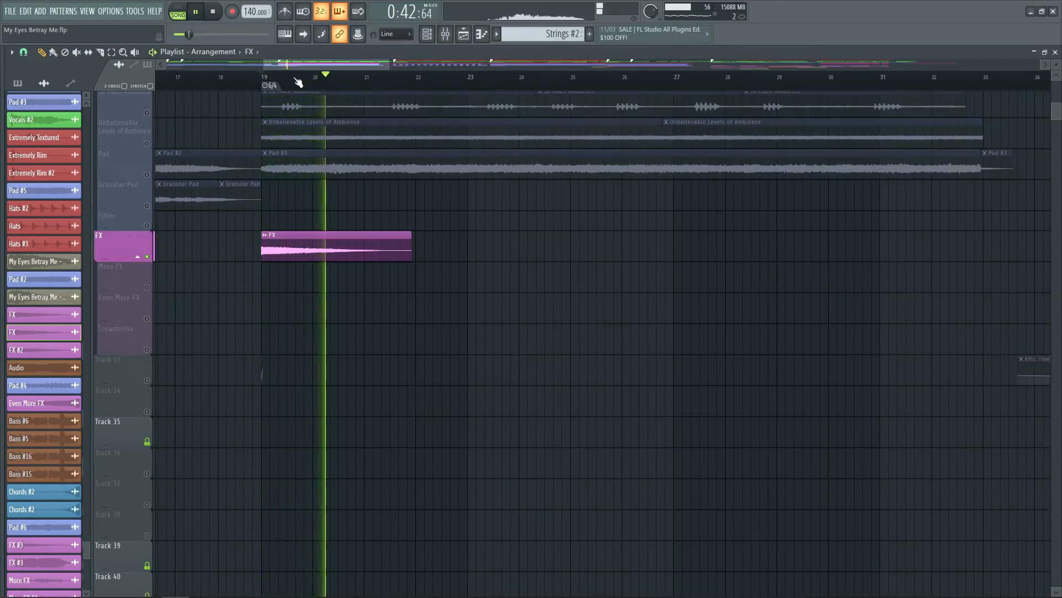
scroll(517, 334, up, 8)
key(space)
- Solo Track 33 and examine its short automation clip at bar 19 up close alongside the tracks above
scroll(519, 337, up, 11)
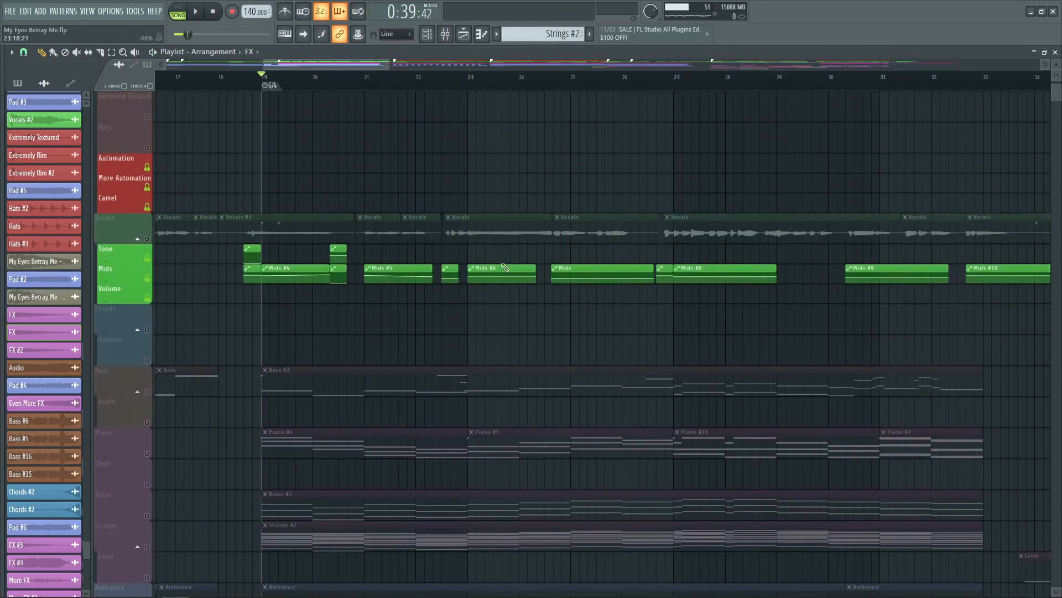
scroll(474, 261, down, 17)
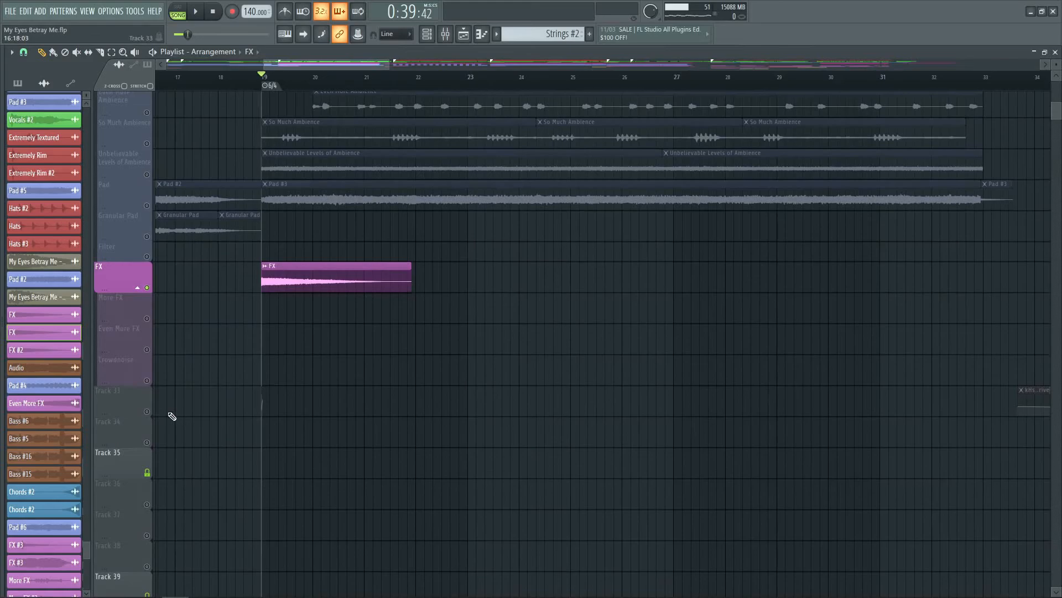
click(155, 415)
scroll(266, 85, up, 8)
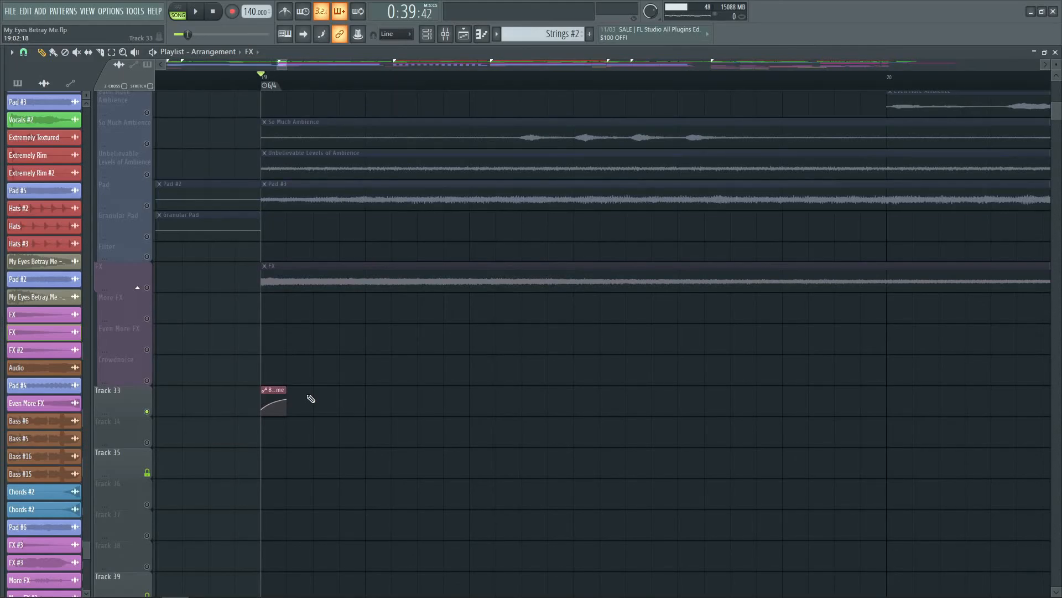
scroll(286, 87, down, 3)
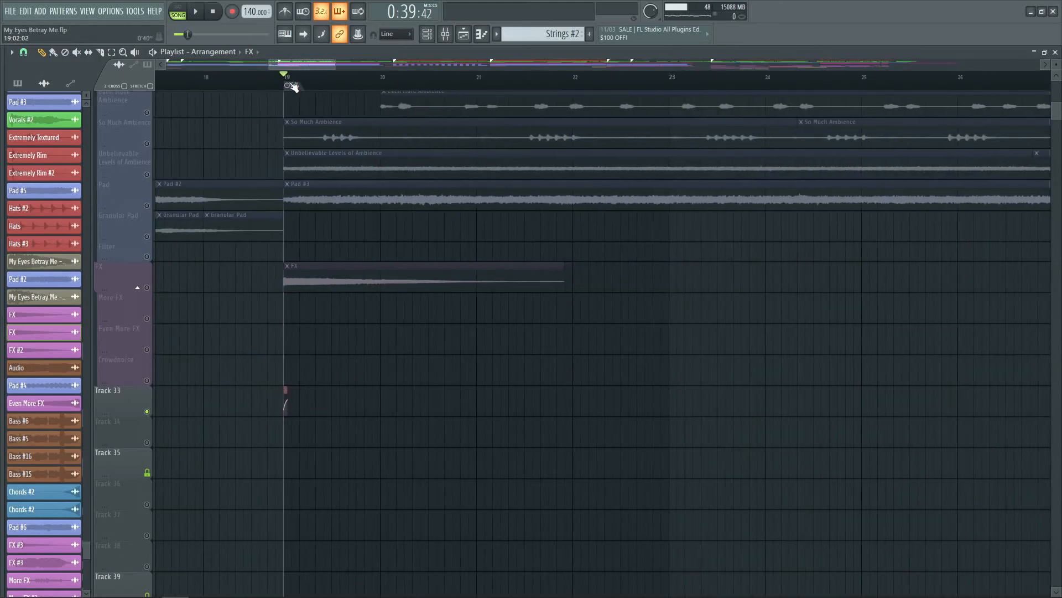
scroll(328, 396, up, 5)
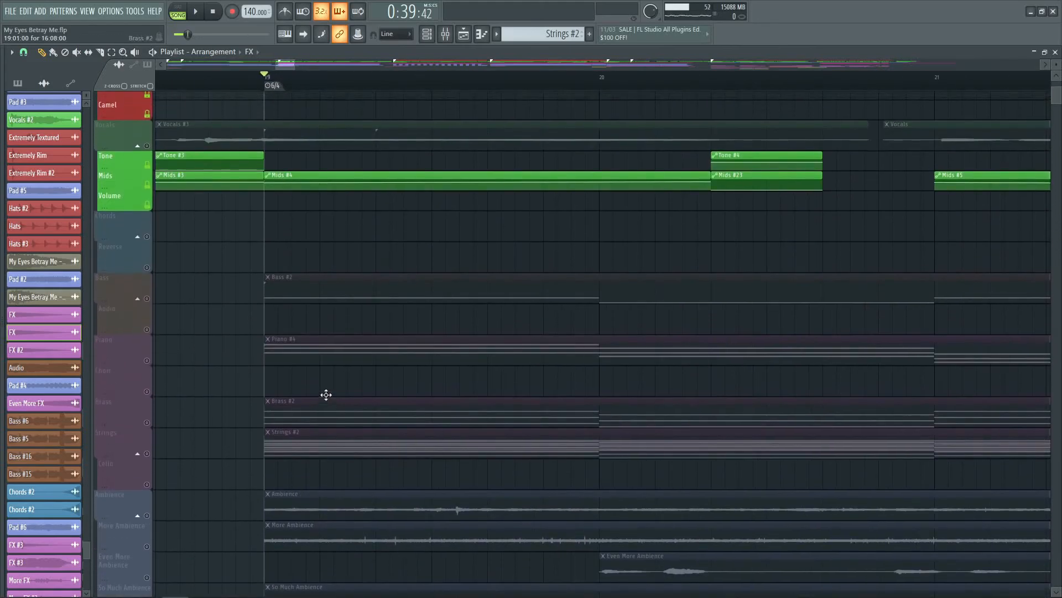
scroll(290, 257, down, 4)
scroll(294, 259, down, 3)
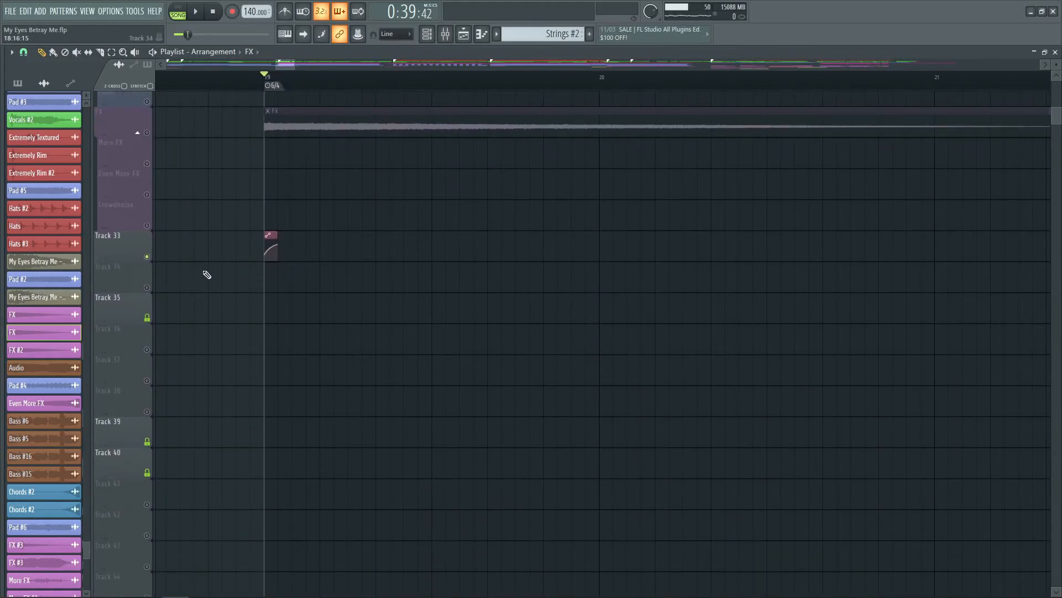
- Play the full arrangement from bar 19 with only Track 33 muted, and stop playback
click(147, 256)
scroll(204, 155, up, 1)
scroll(236, 81, down, 1)
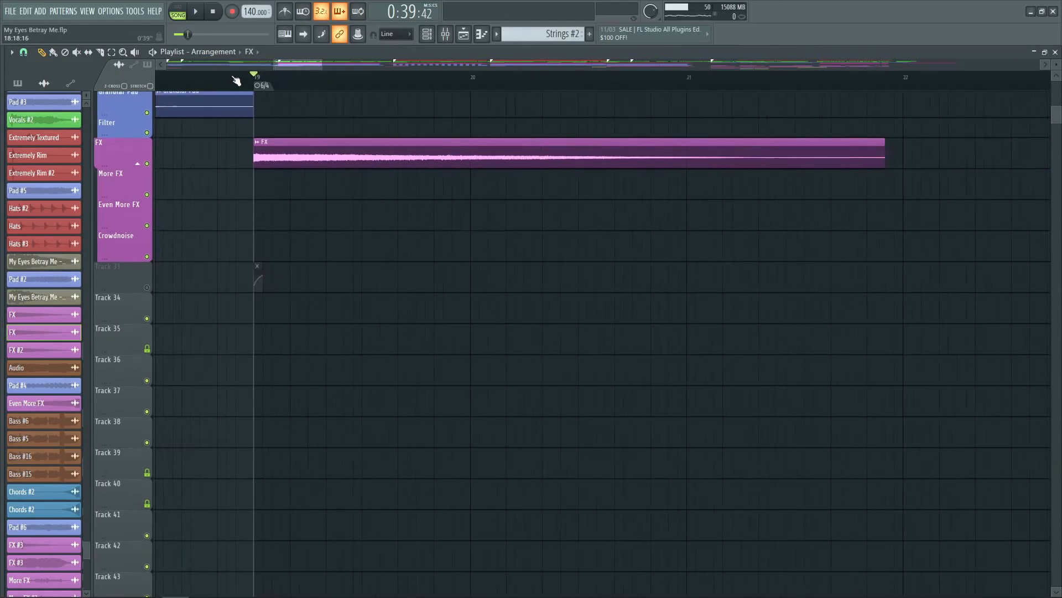
scroll(237, 81, down, 3)
key(space)
scroll(384, 256, up, 7)
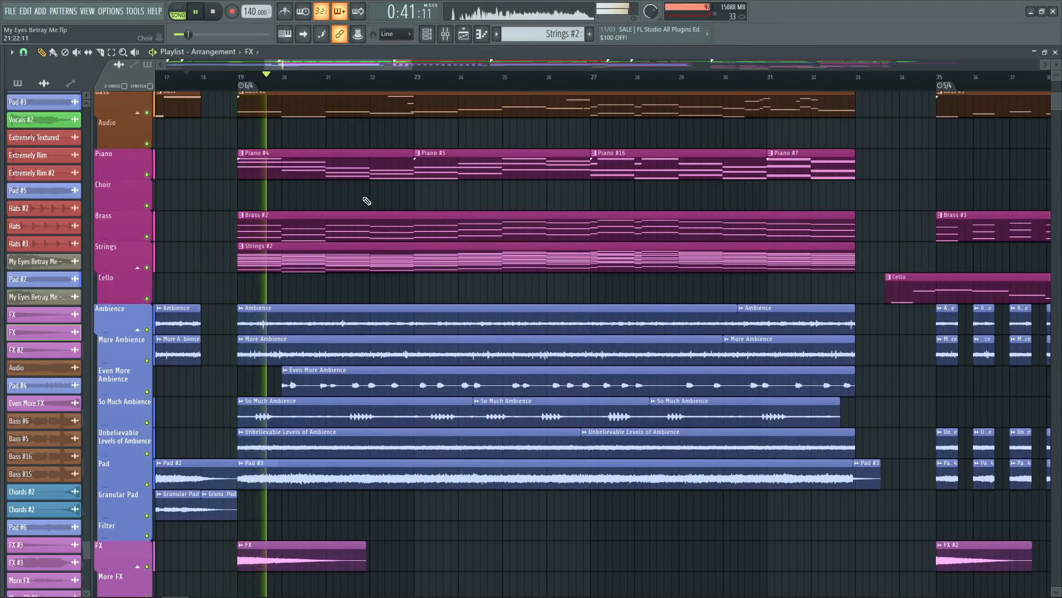
key(space)
- Play the arrangement from about bar 18 into bar 19 with Track 33 active, and stop playback
click(239, 78)
scroll(209, 220, down, 6)
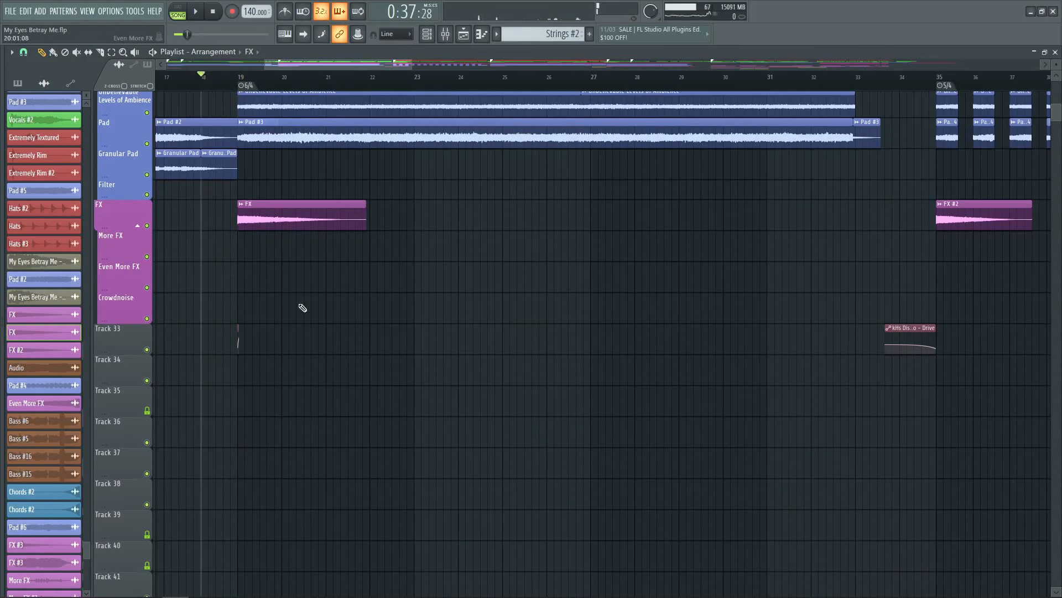
key(space)
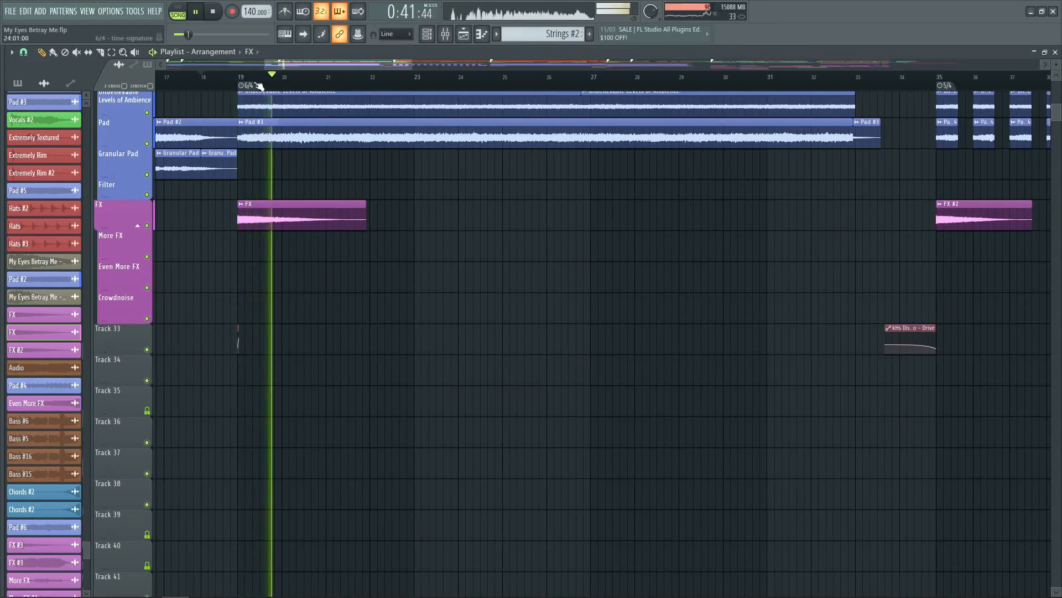
key(space)
scroll(293, 168, down, 5)
scroll(305, 177, up, 2)
scroll(305, 177, up, 6)
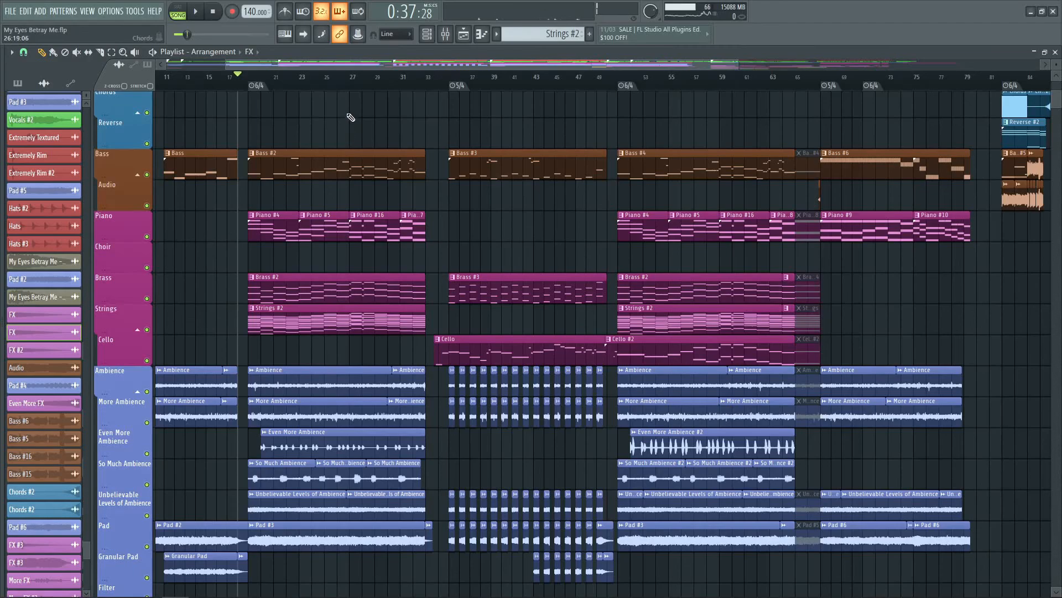
- Play the full mix from about bar 17 through the section starting at bar 19, and stop playback
scroll(228, 85, up, 5)
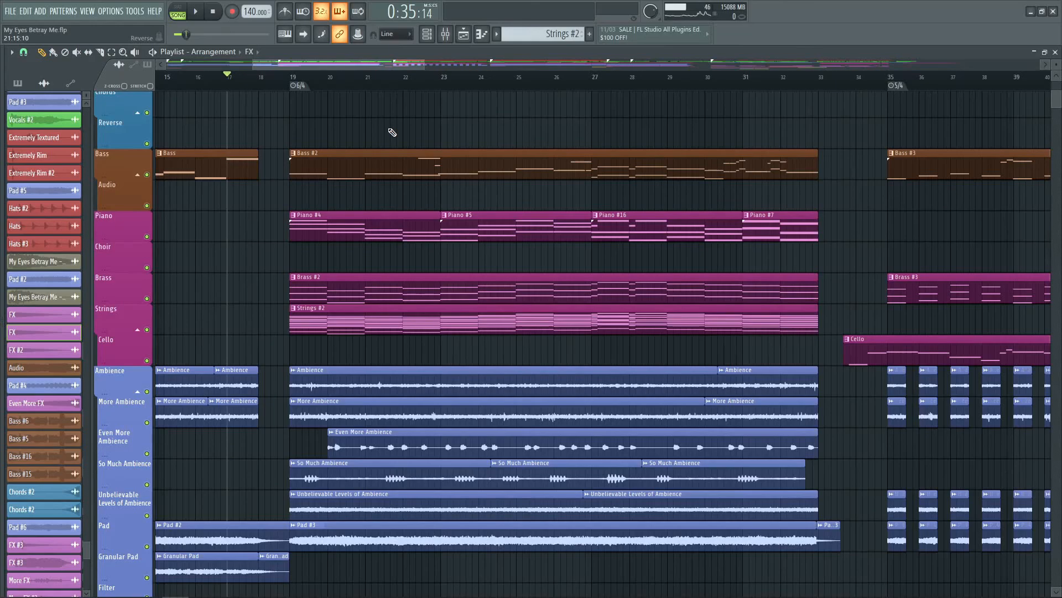
key(space)
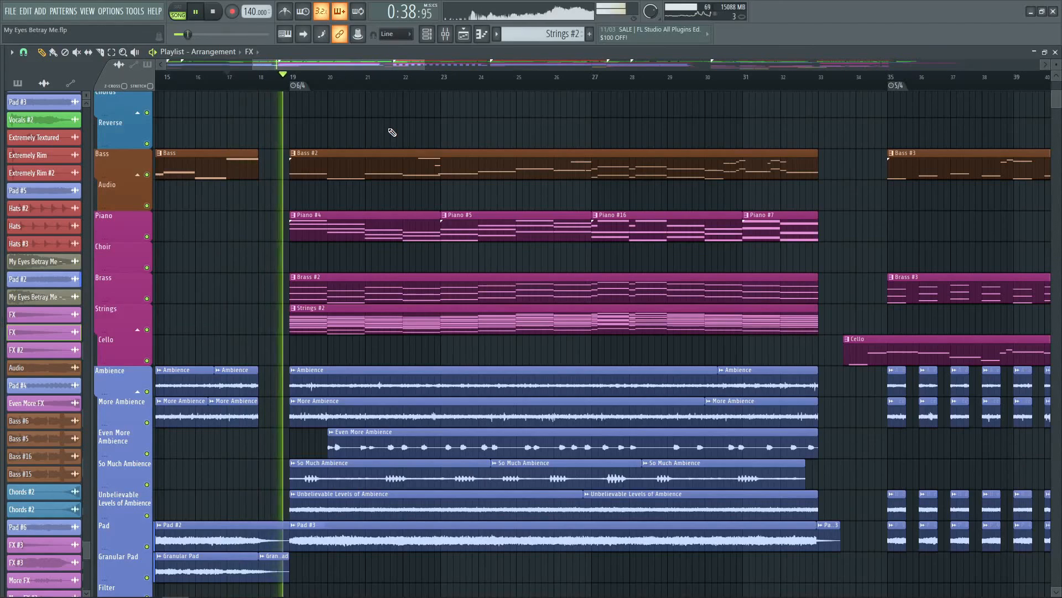
scroll(392, 133, up, 4)
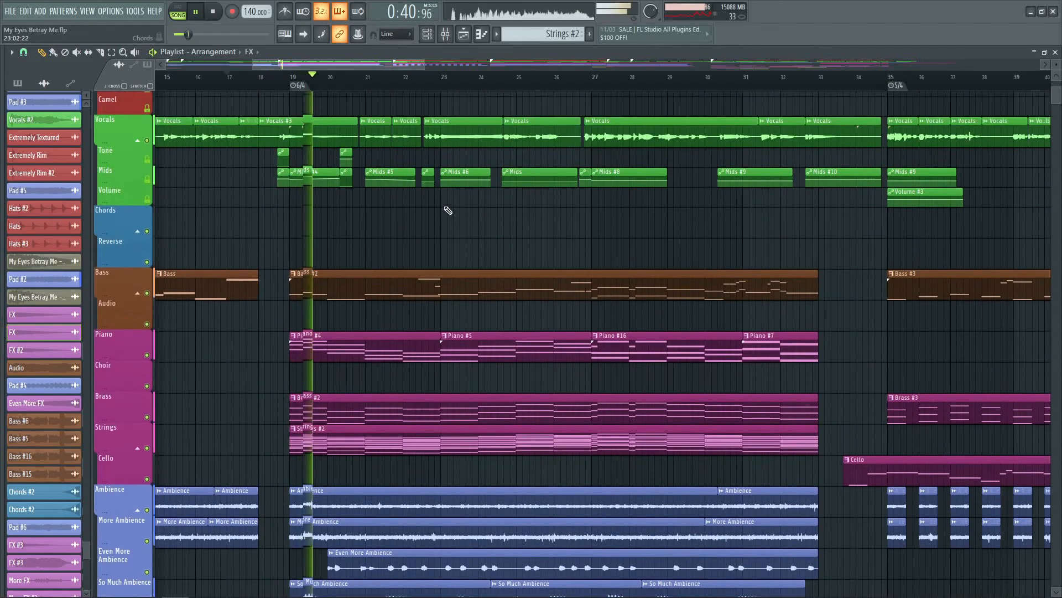
scroll(443, 222, up, 2)
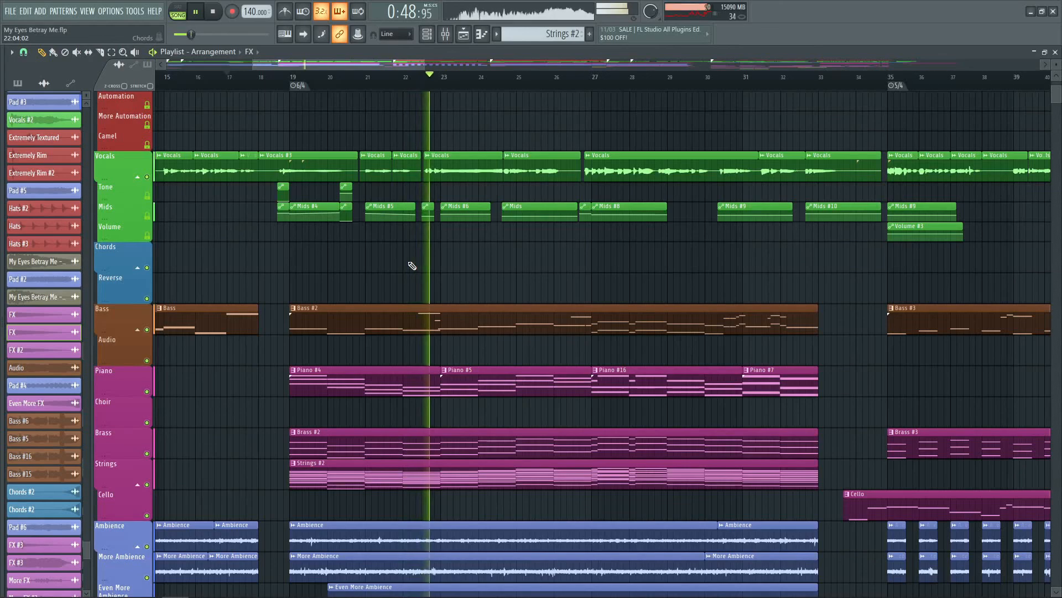
key(space)
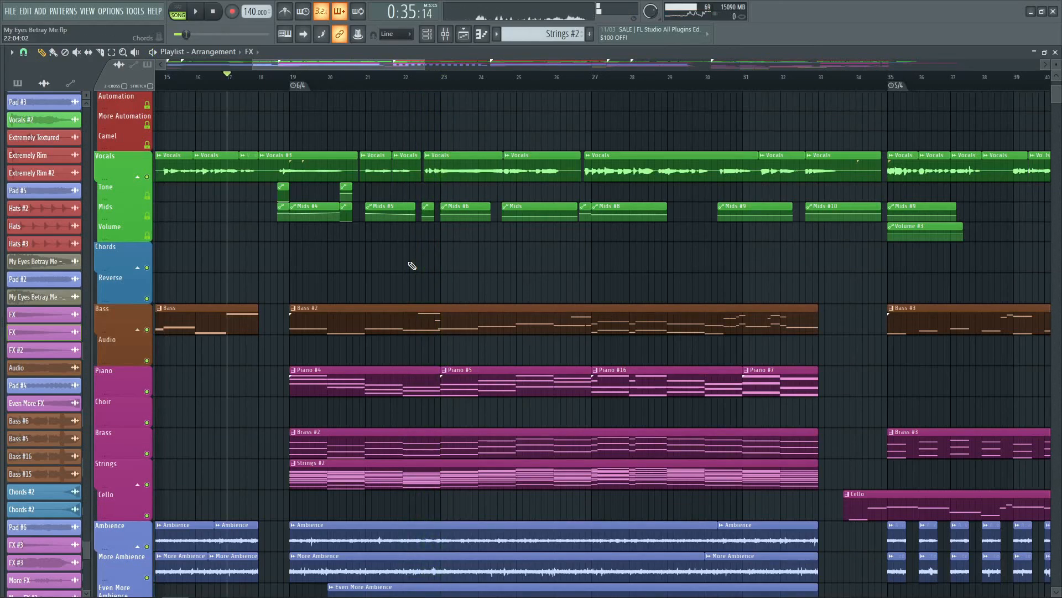
scroll(444, 334, down, 4)
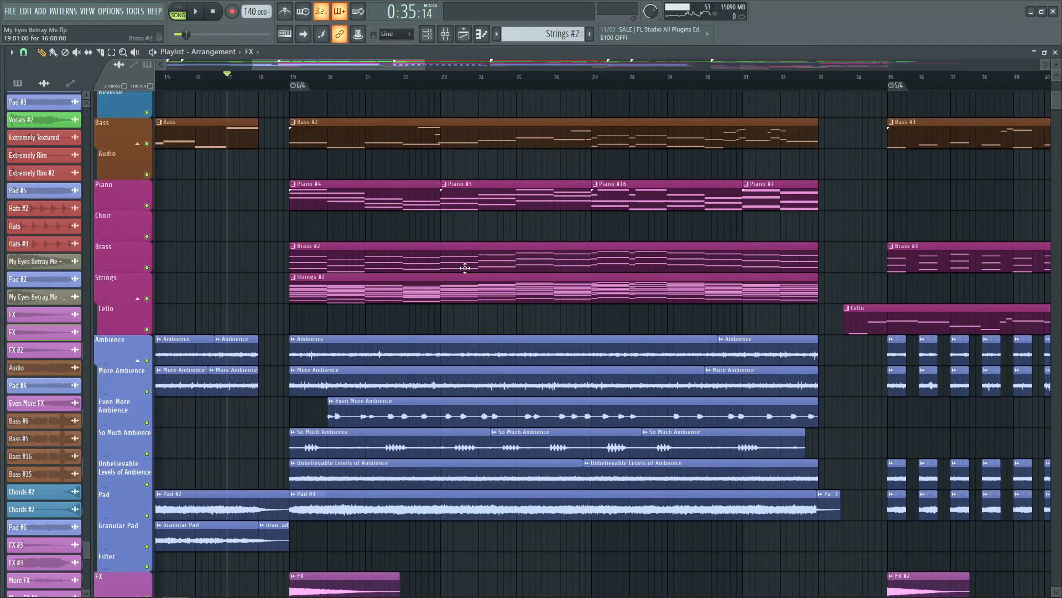
scroll(332, 490, down, 2)
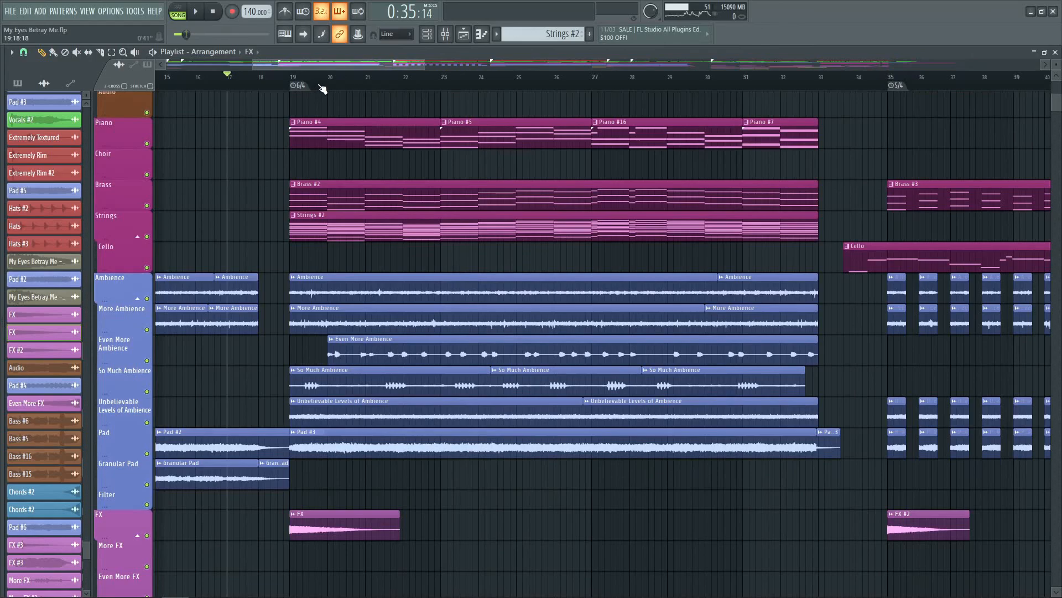
scroll(323, 89, down, 4)
scroll(600, 231, up, 5)
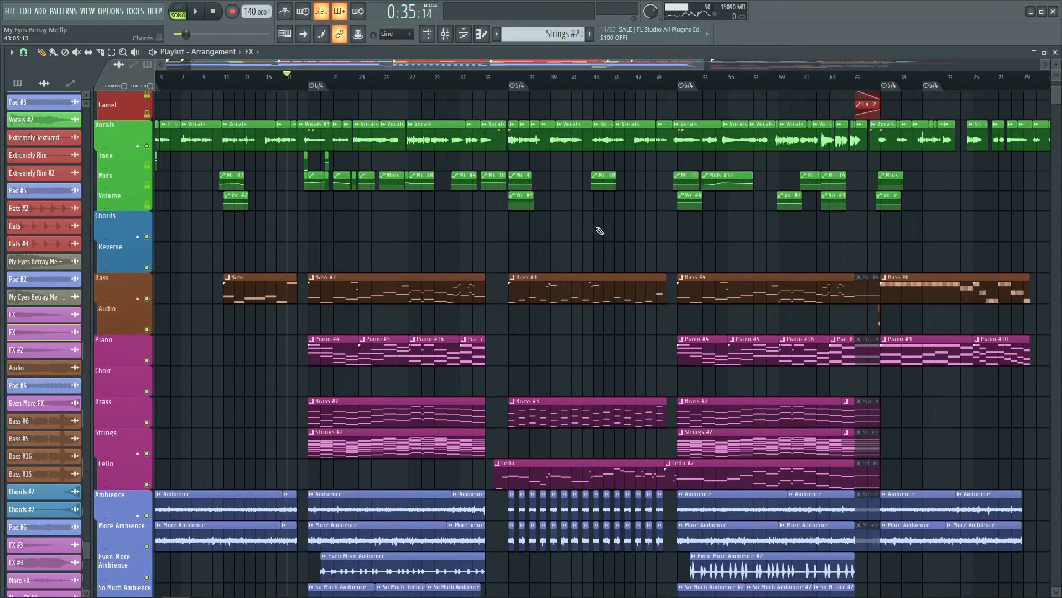